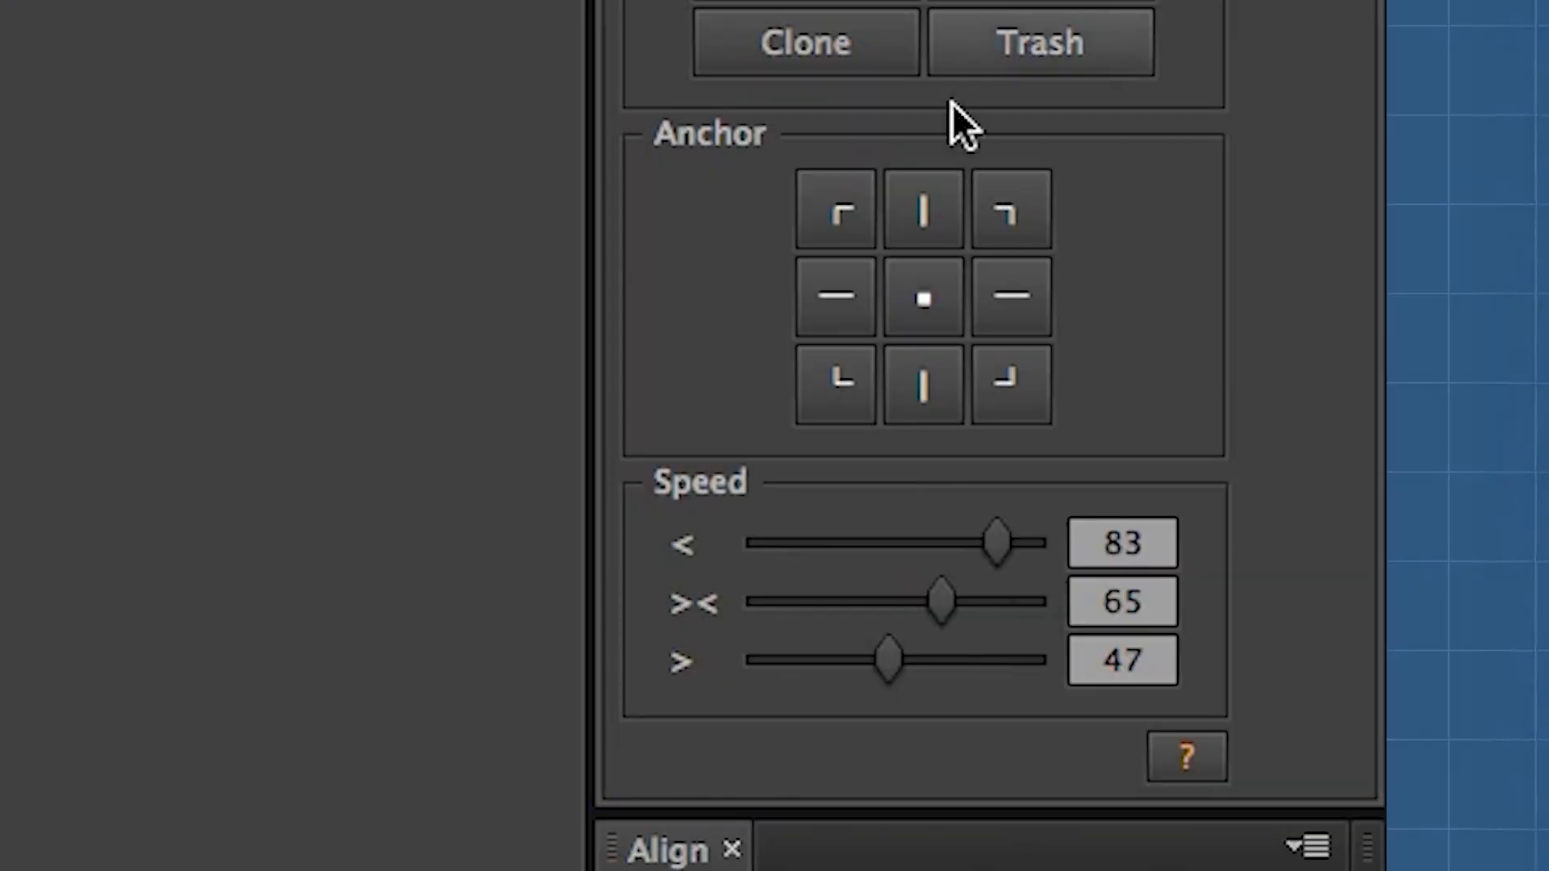
Step: Reduce the first of the three Speed values to its minimum
left_click_drag(998, 542, 744, 543)
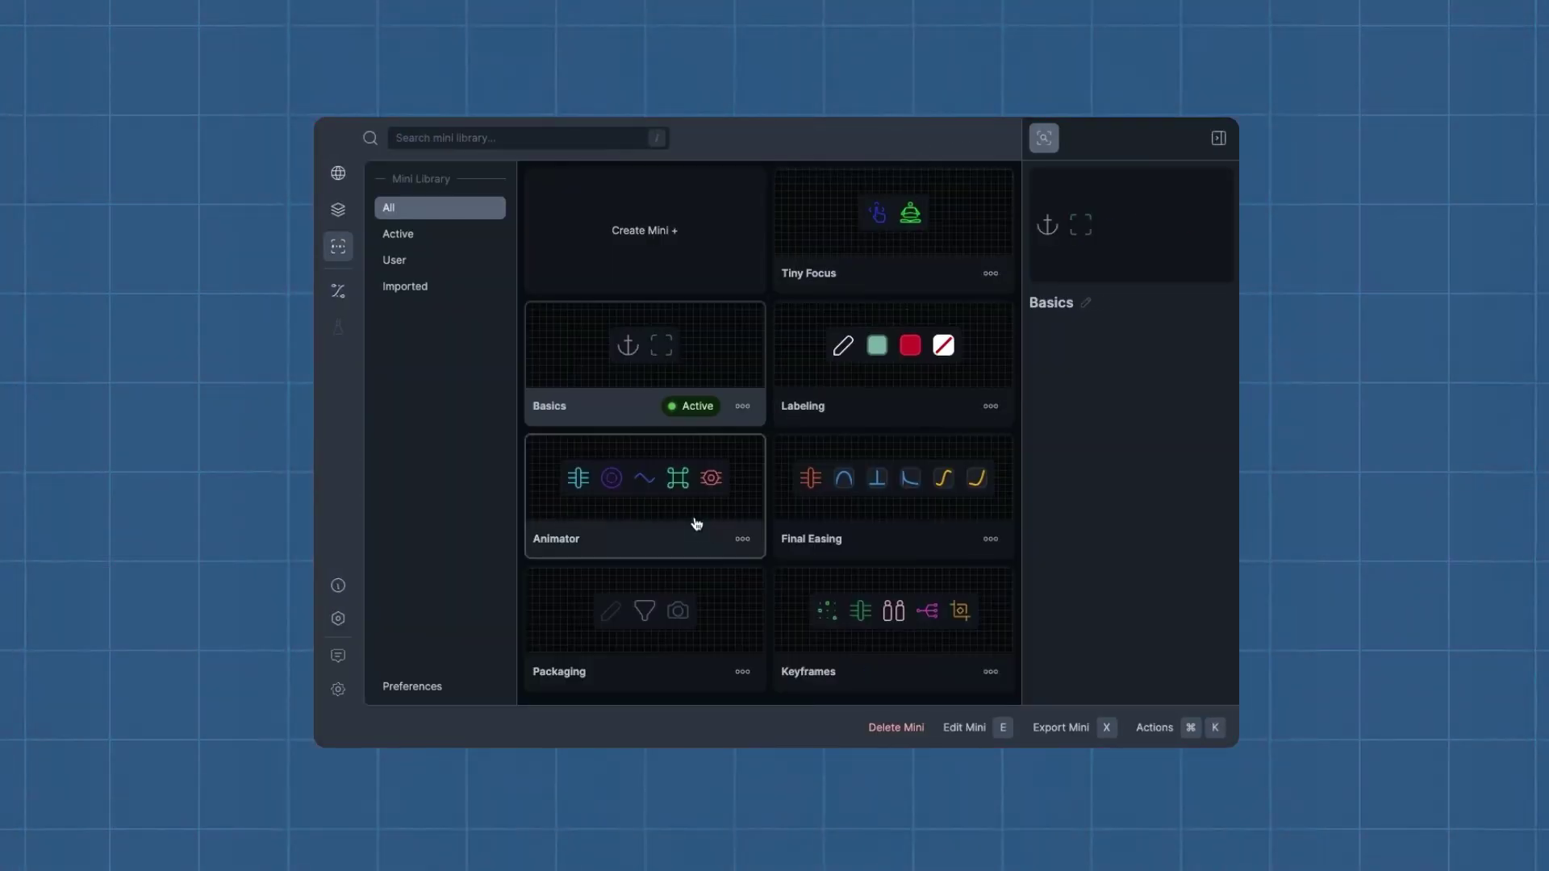
Step: Open the Animator mini for editing and set it as the active mini
right_click(697, 524)
left_click(737, 639)
left_click(944, 139)
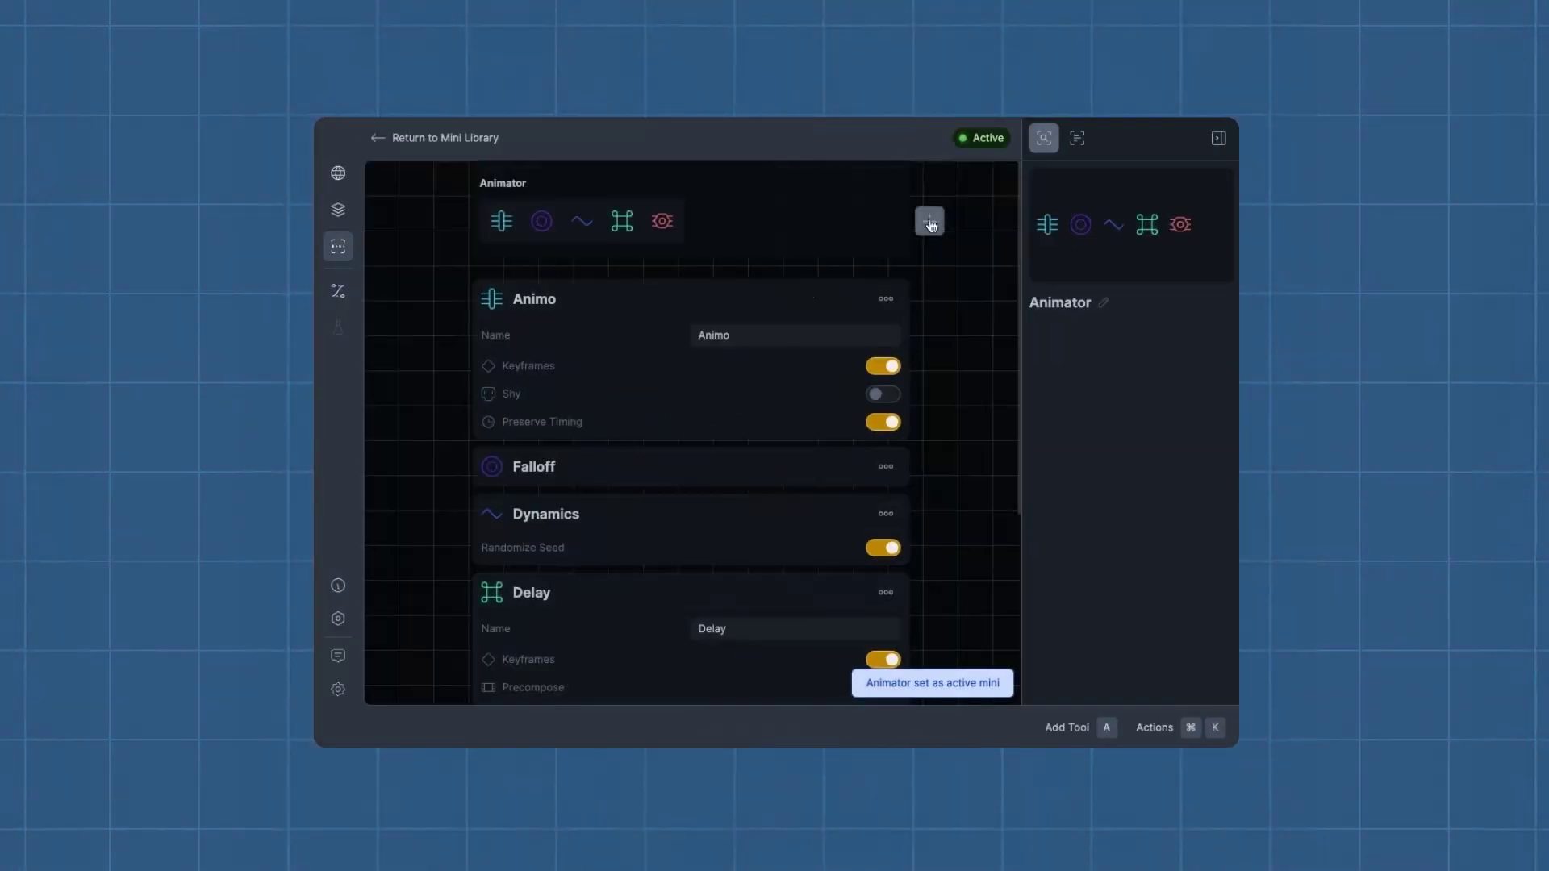
Step: Add more tools from the tool picker to the Animator mini
left_click(929, 222)
left_click(845, 378)
scroll(845, 452, "down", 3)
left_click(779, 496)
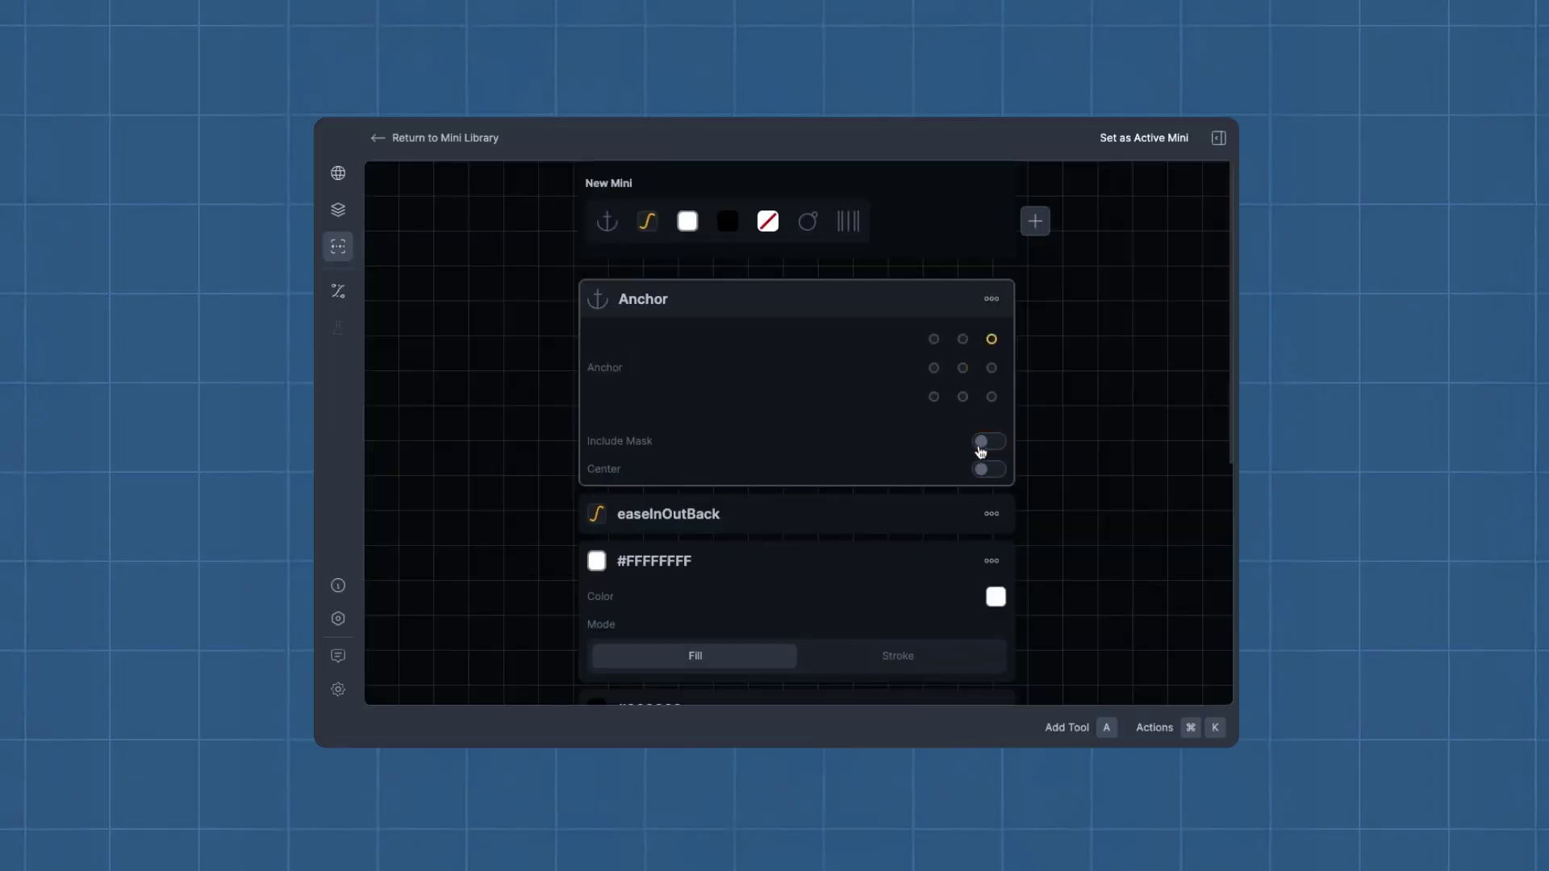
Step: Turn on the Center option of the Anchor tool in the New Mini
left_click(989, 469)
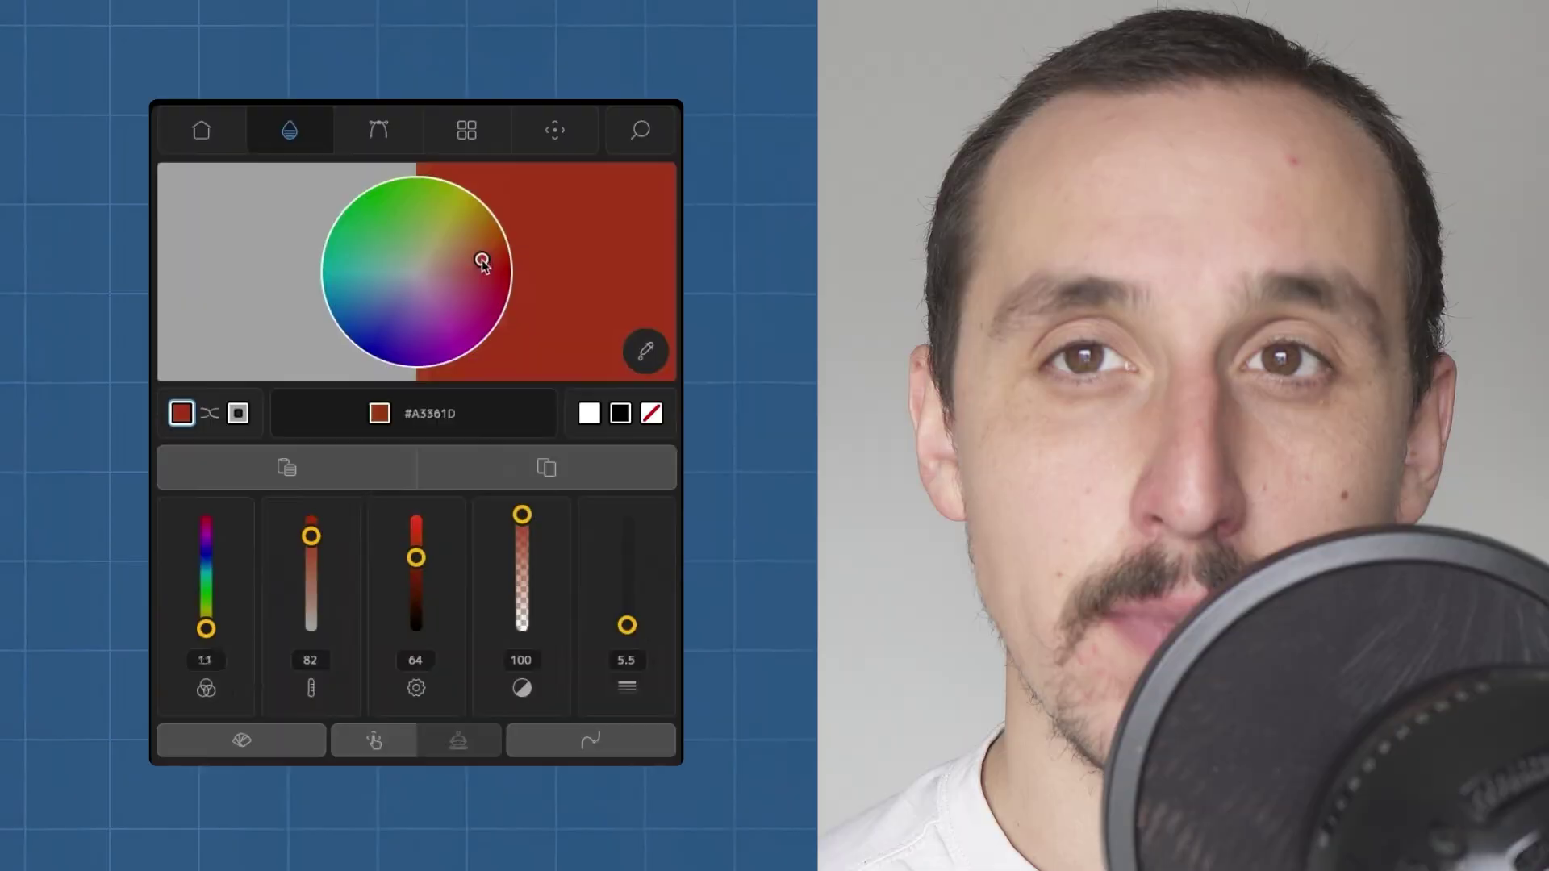
Step: Change the red color to a teal tone on the color wheel and activate the eyedropper
left_click_drag(481, 259, 359, 267)
left_click(643, 355)
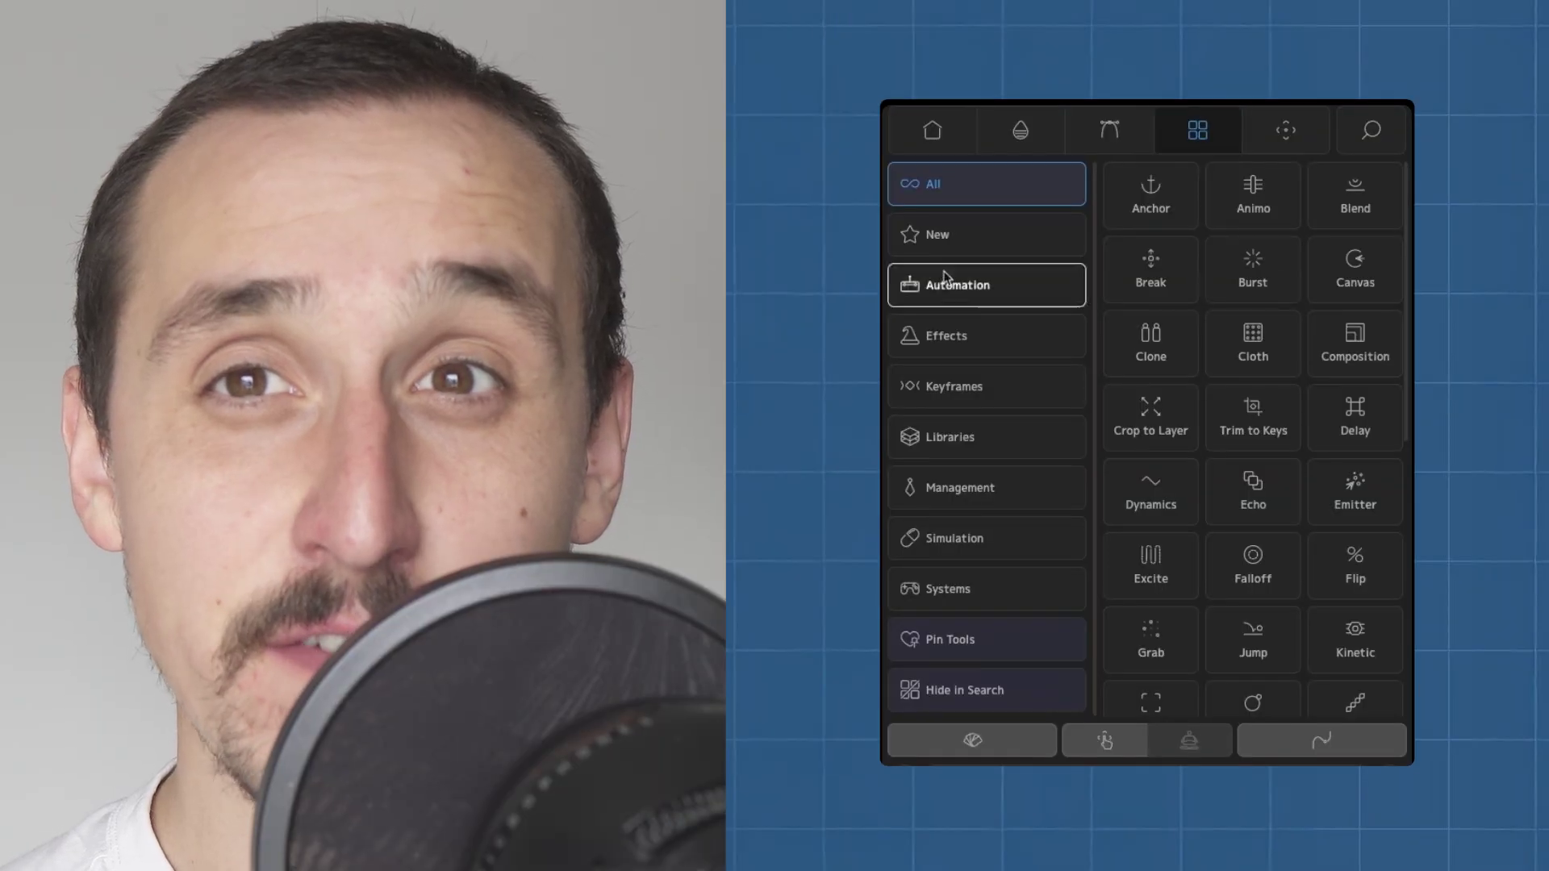
Step: Browse the tools in the New and Management categories
left_click(936, 234)
left_click(1162, 202)
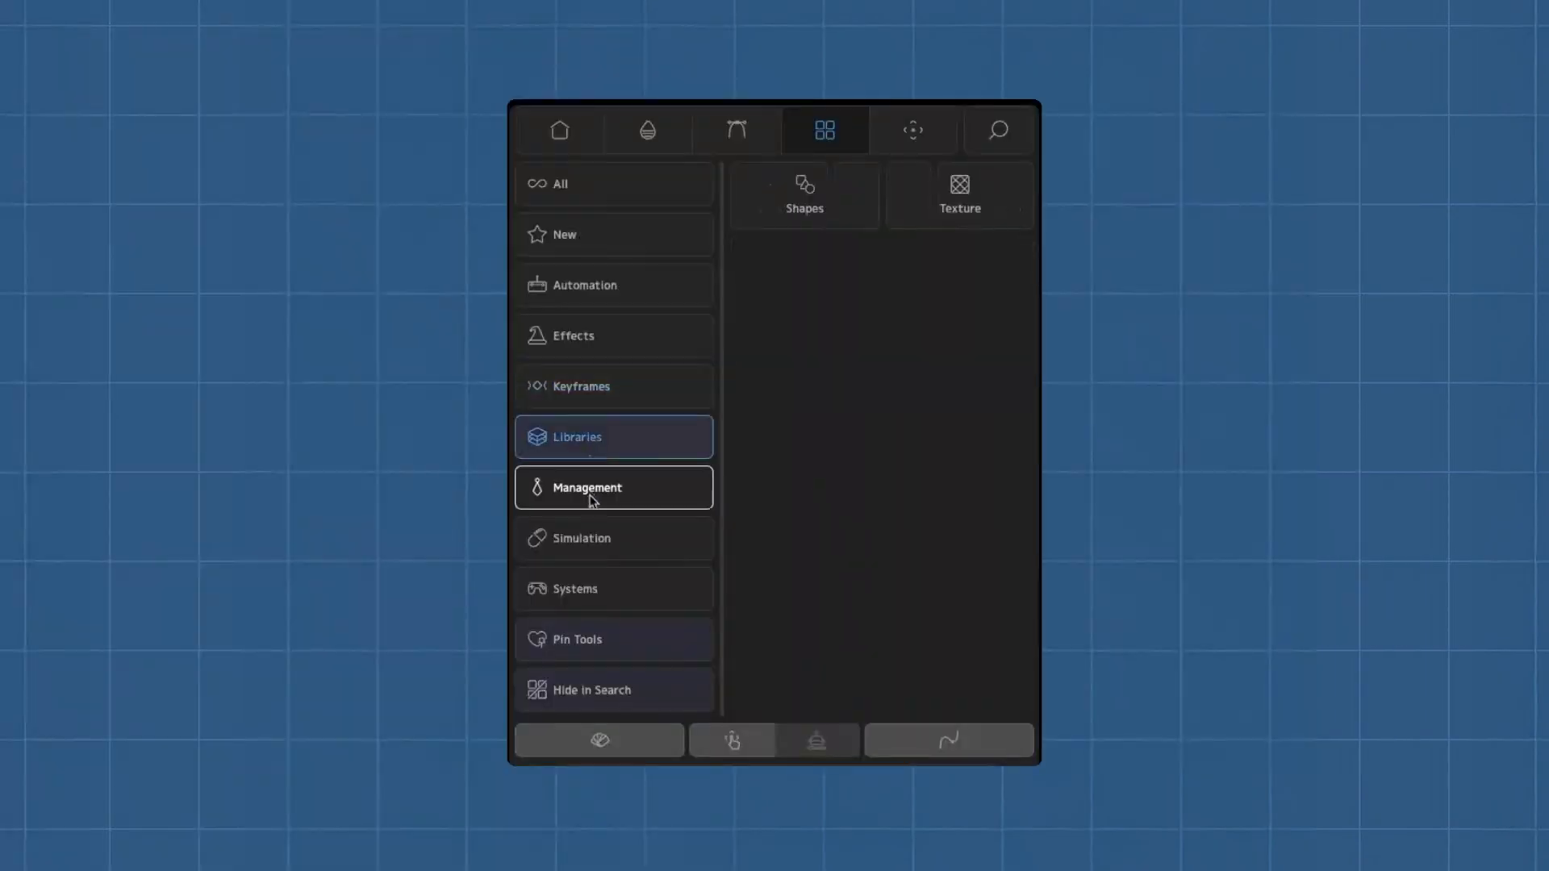
left_click(685, 495)
Step: Create a new layer group from the selected layers
left_click(654, 131)
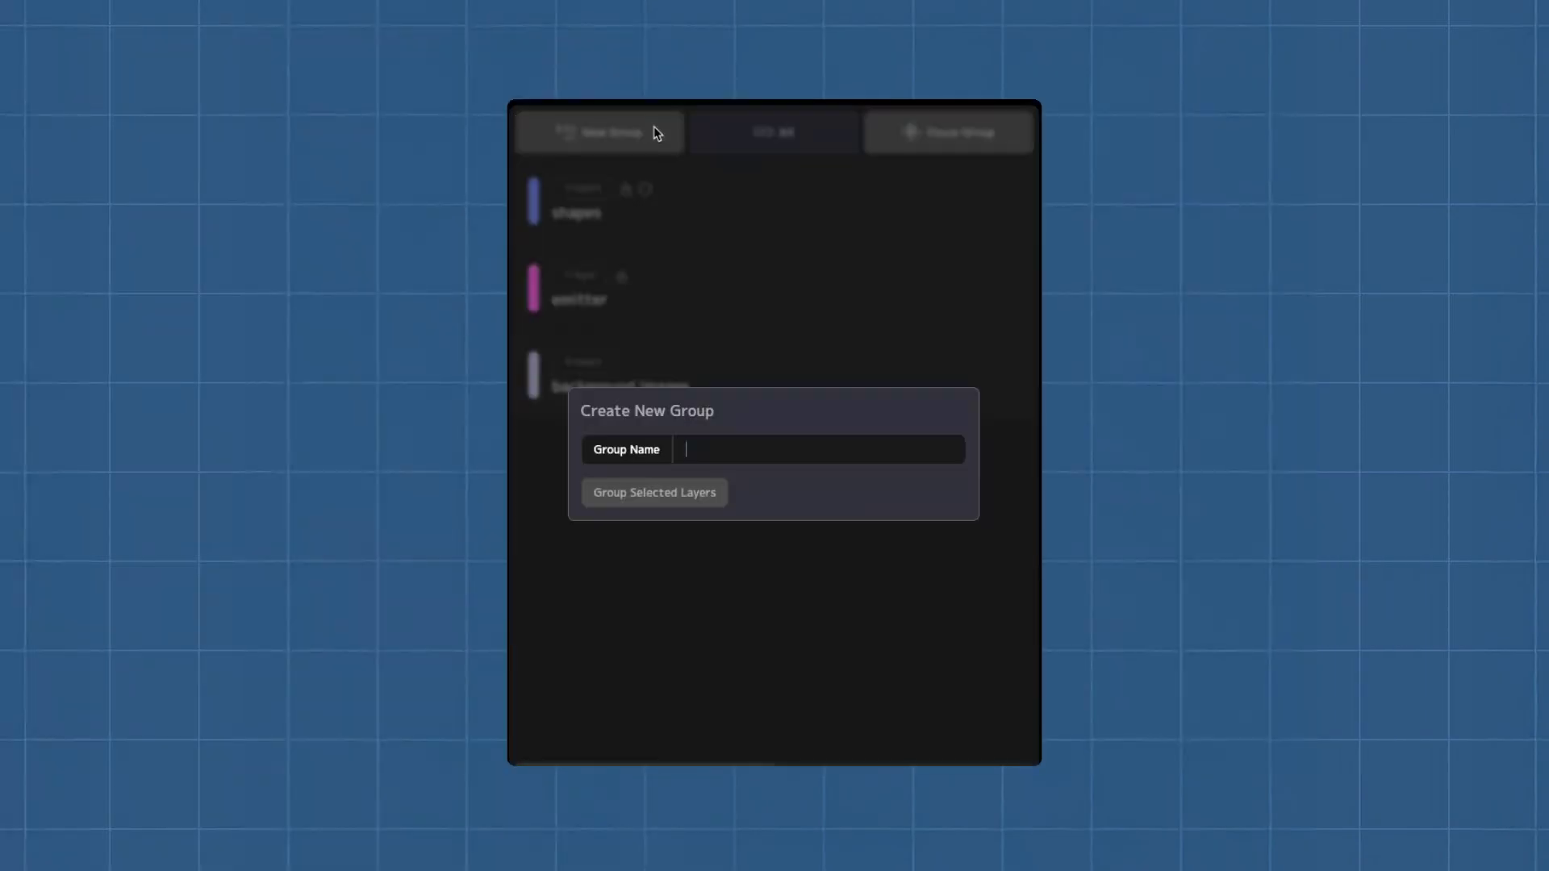
left_click(705, 494)
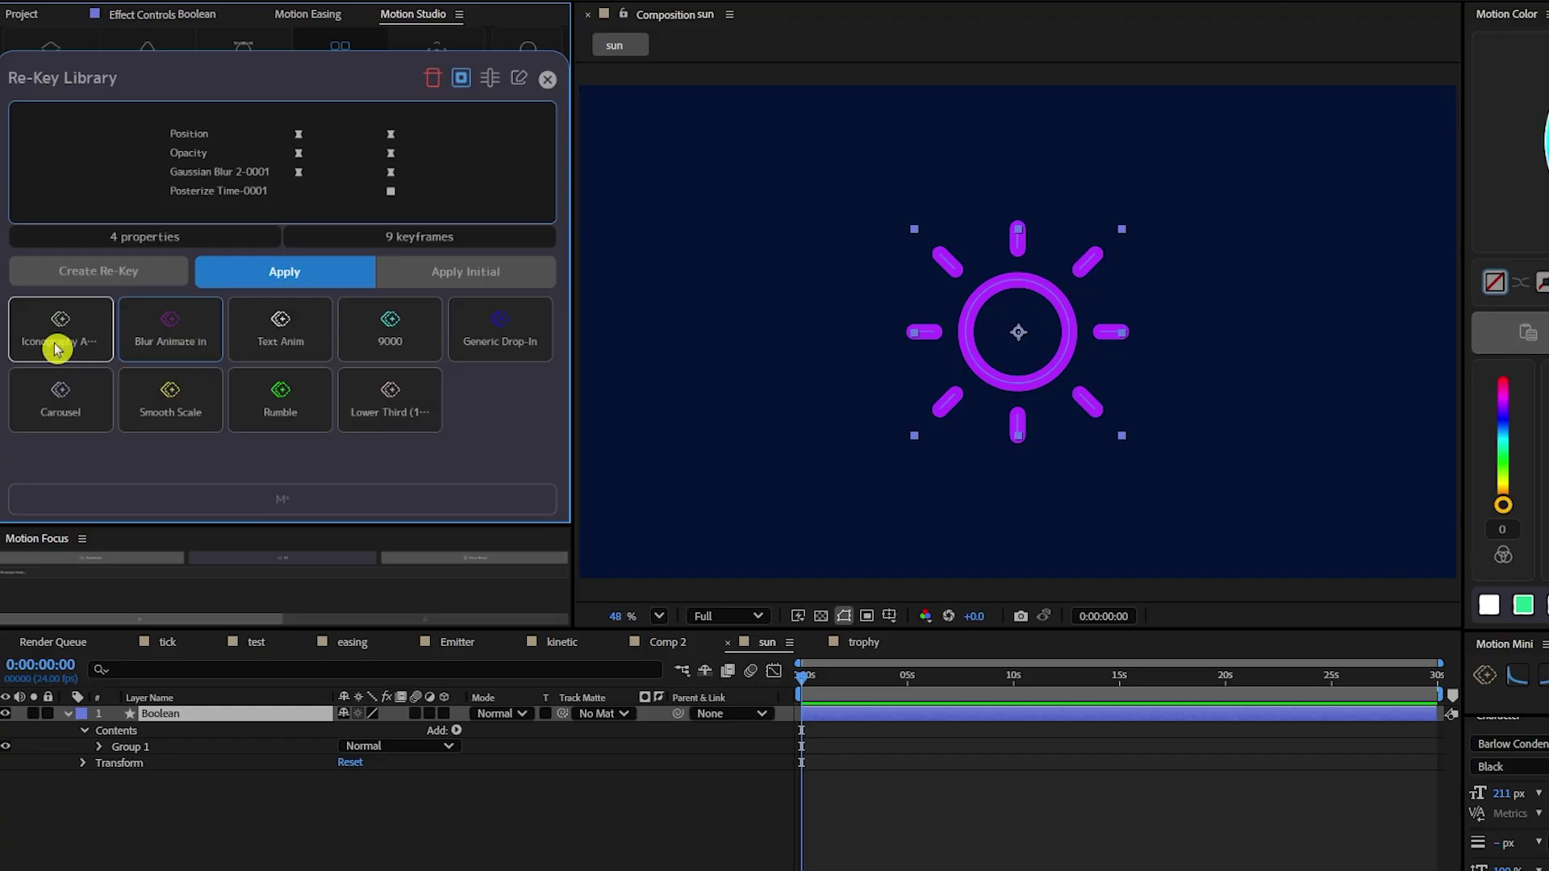
Step: Apply the Iconography Animation Re-Key to the Boolean sun layer and preview the animation
double_click(56, 348)
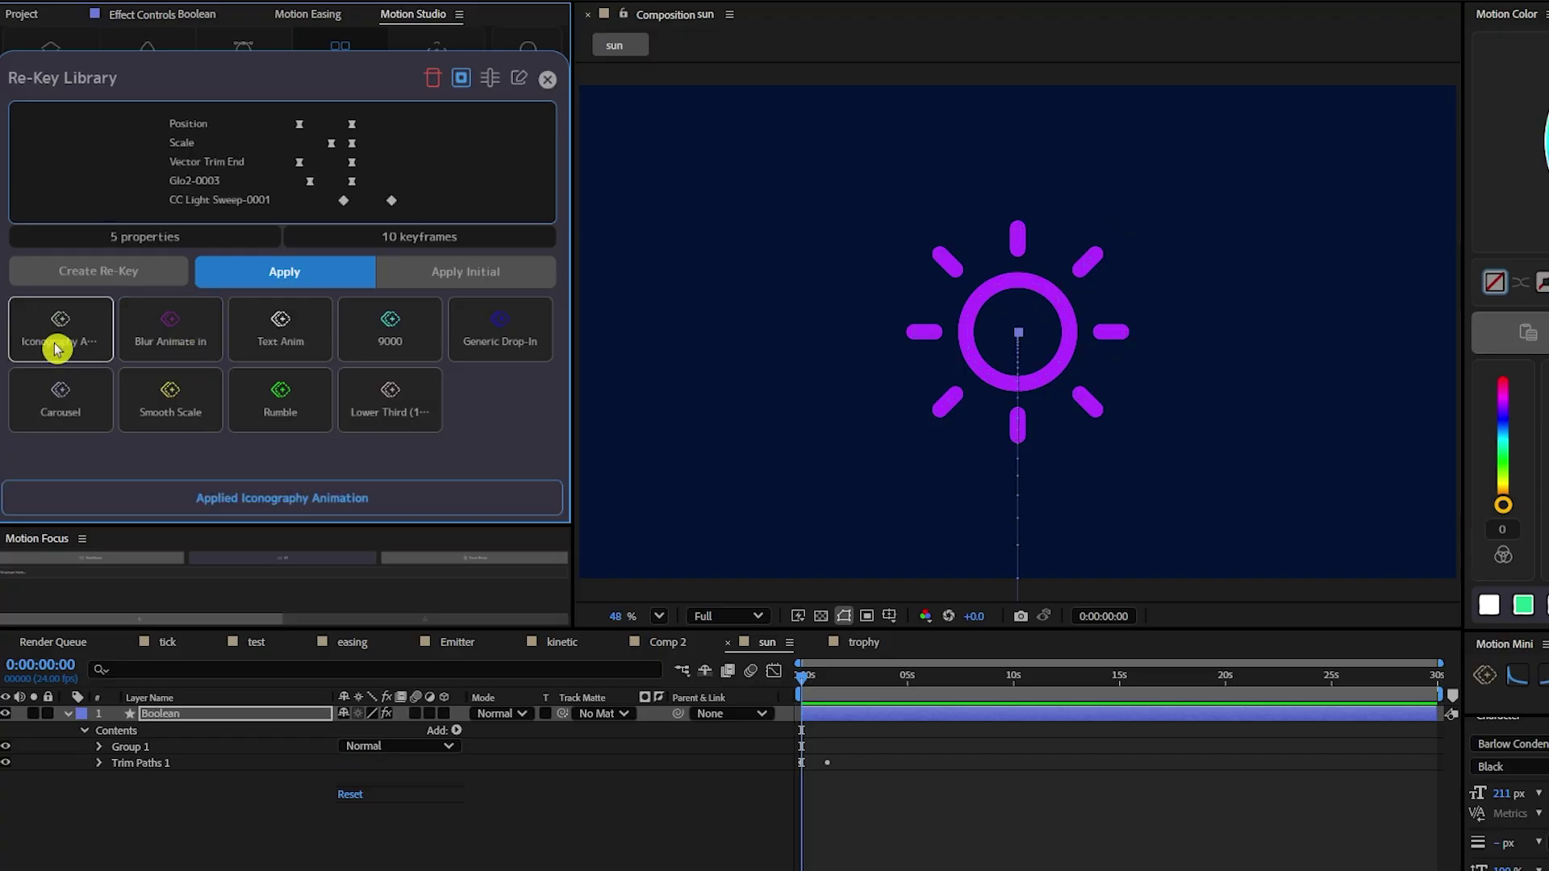
key("space")
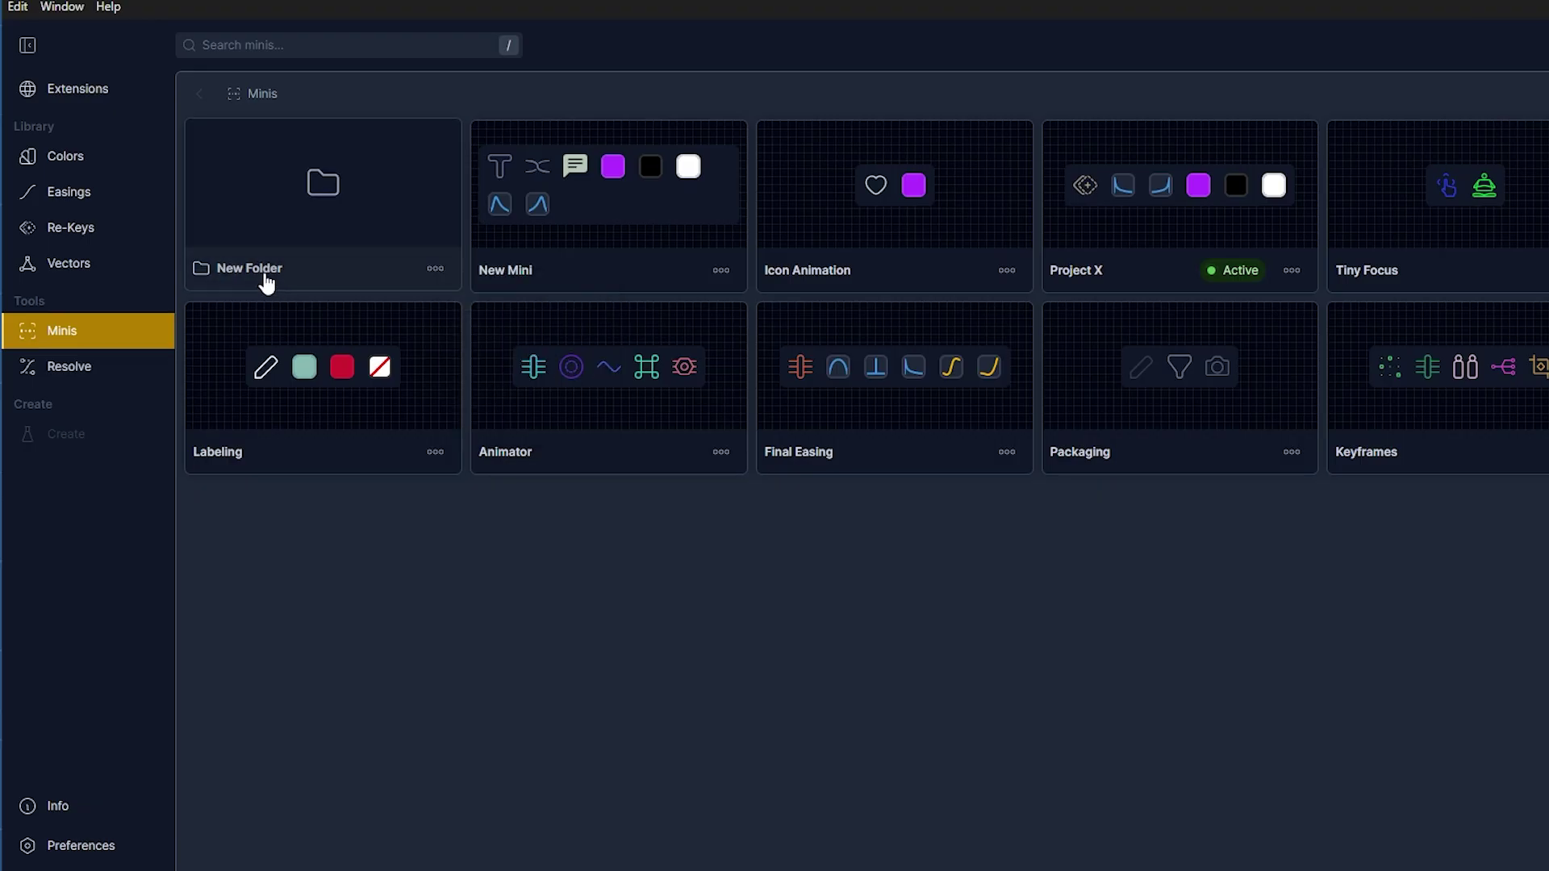
Step: Rename the new folder in the Minis library as "Client 1 Minis"
double_click(266, 278)
type("Client 1 Minis")
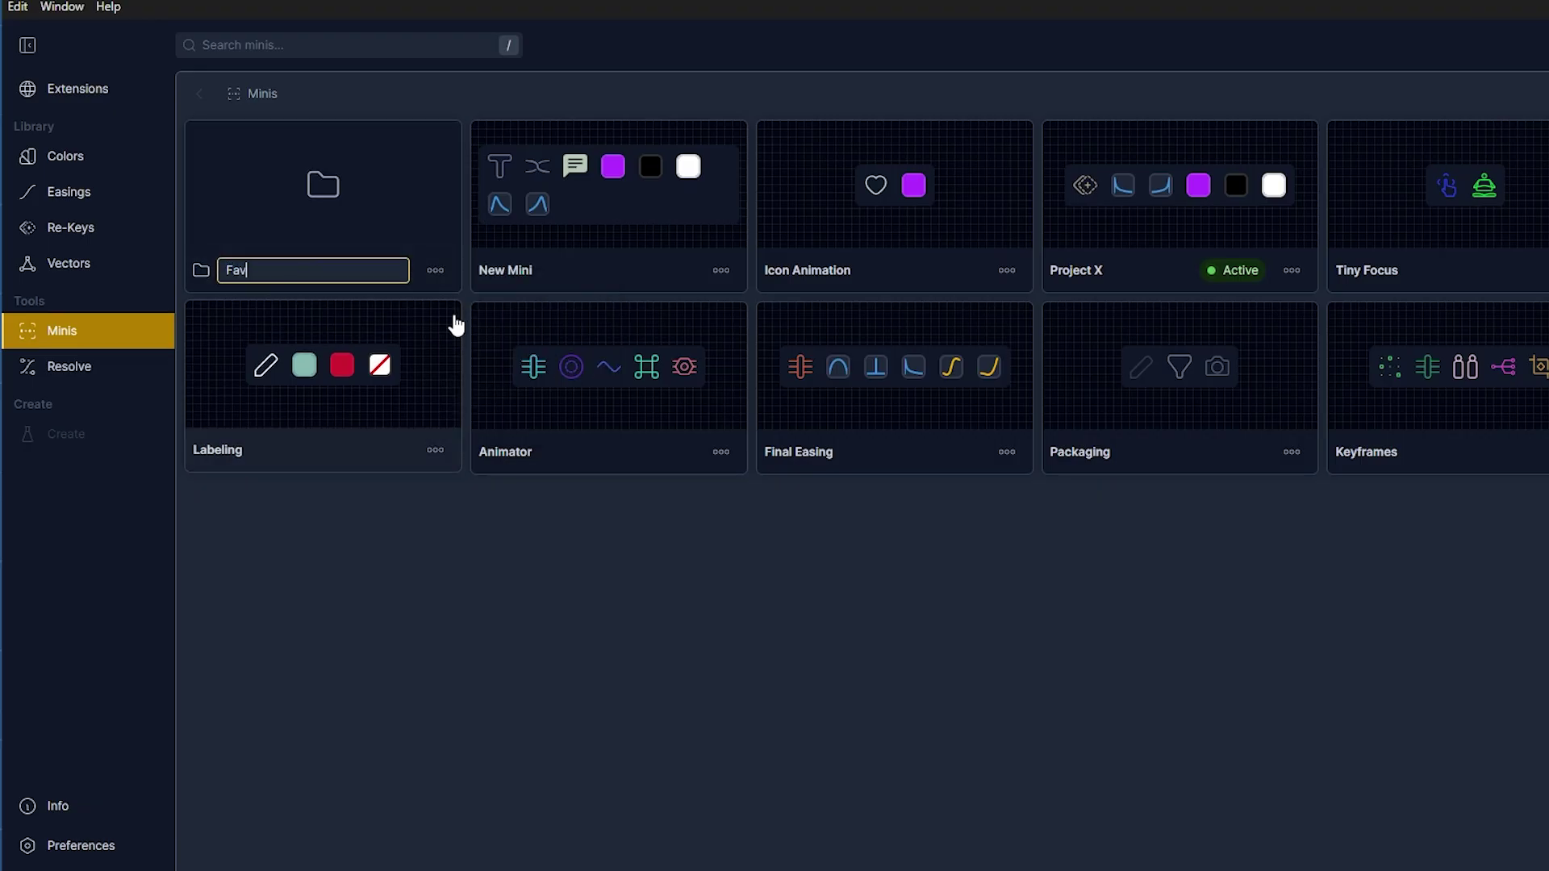
key("Return")
Step: Give the Client 1 Minis folder the music-note icon and open its options
left_click(335, 278)
left_click(940, 549)
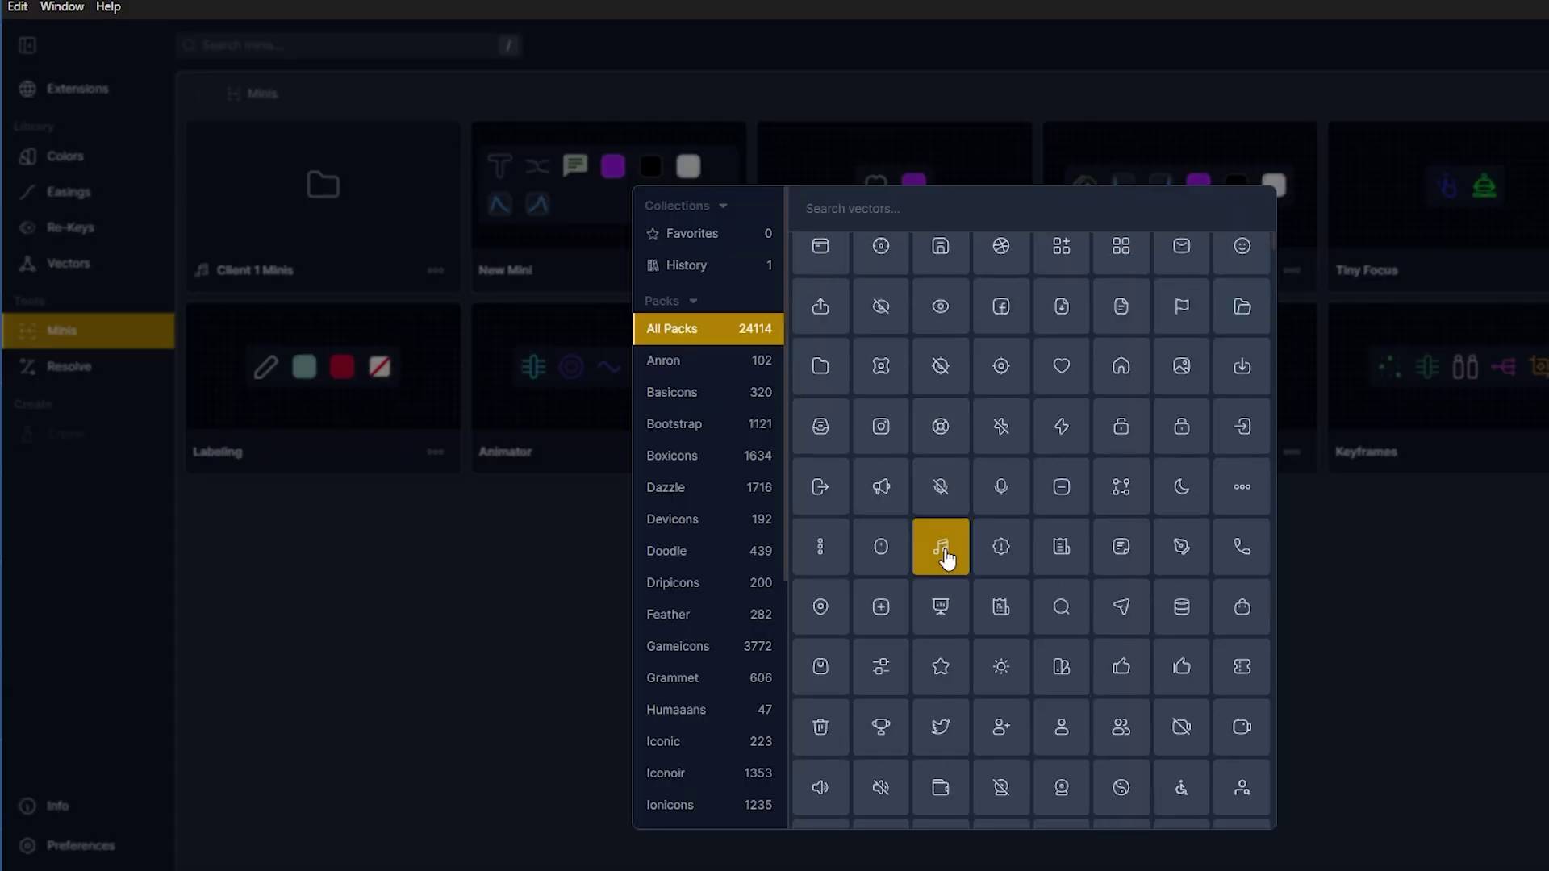
left_click(435, 270)
left_click(576, 254)
left_click(589, 293)
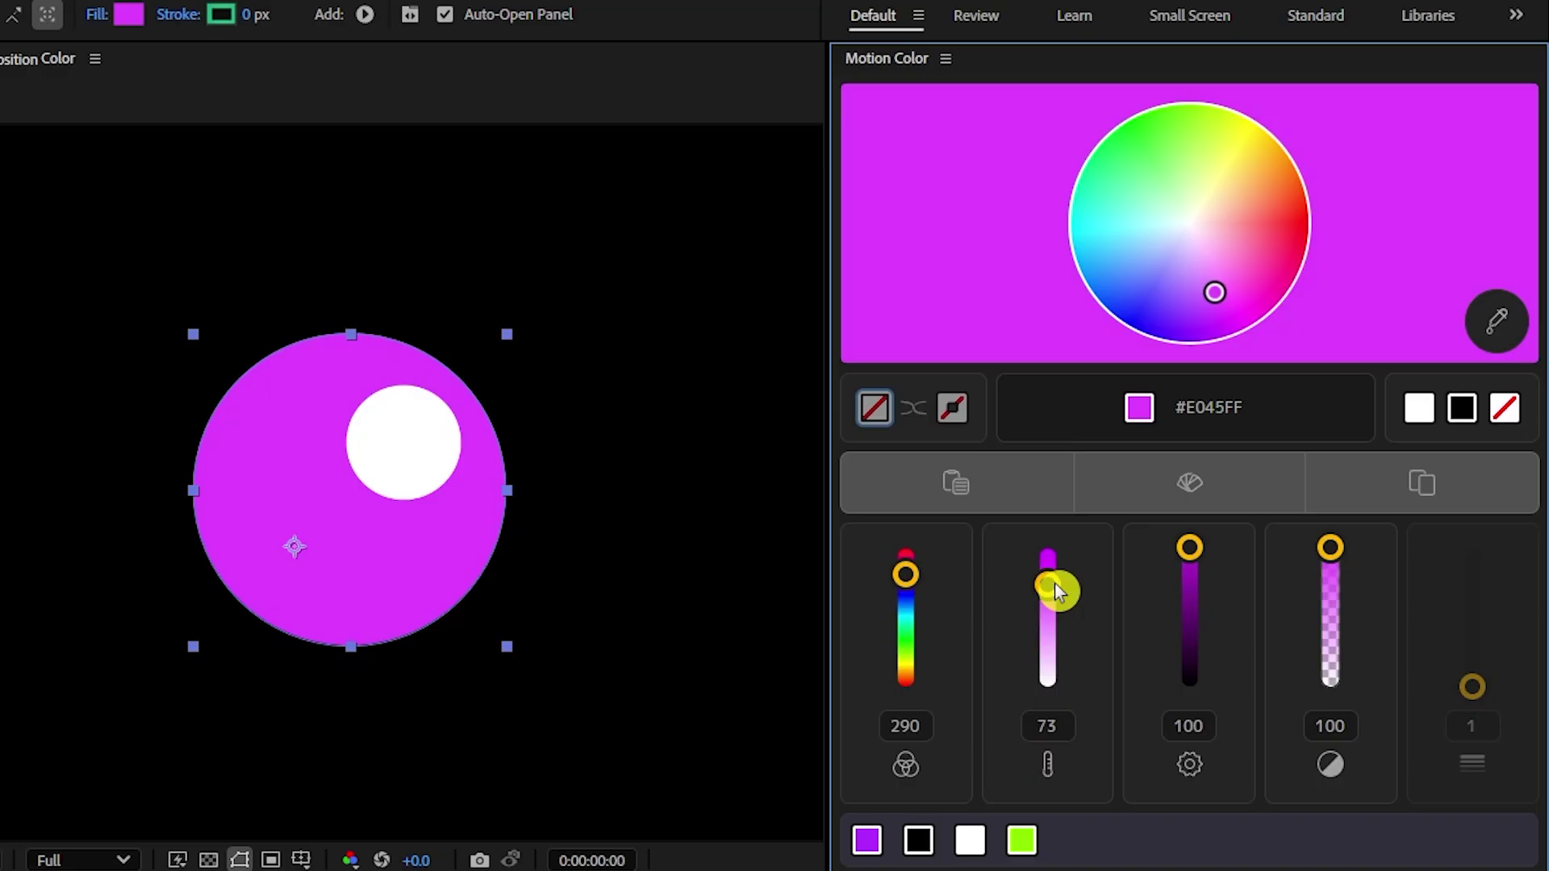
Step: Lower the saturation and brightness of the large circle's magenta color
mouse_move(1051, 588)
left_mouse_down()
mouse_move(1051, 626)
mouse_move(1060, 596)
left_mouse_up()
left_click_drag(1193, 565, 1194, 615)
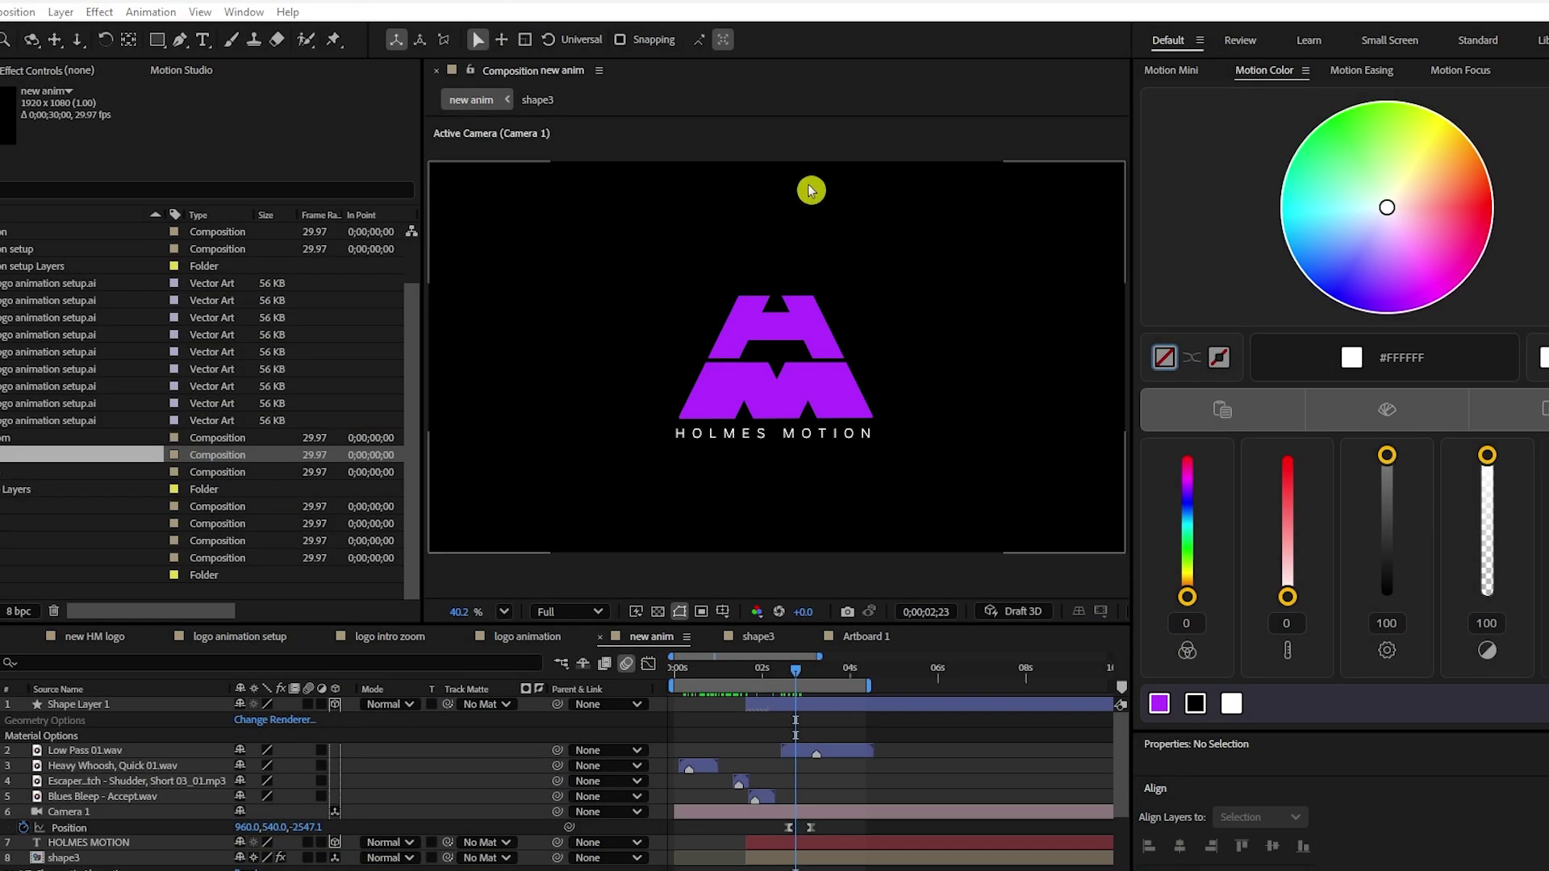
Step: Examine the separate Motion Easing, Motion Mini and Motion Focus extensions alongside Motion Color
left_click(238, 15)
mouse_move(487, 114)
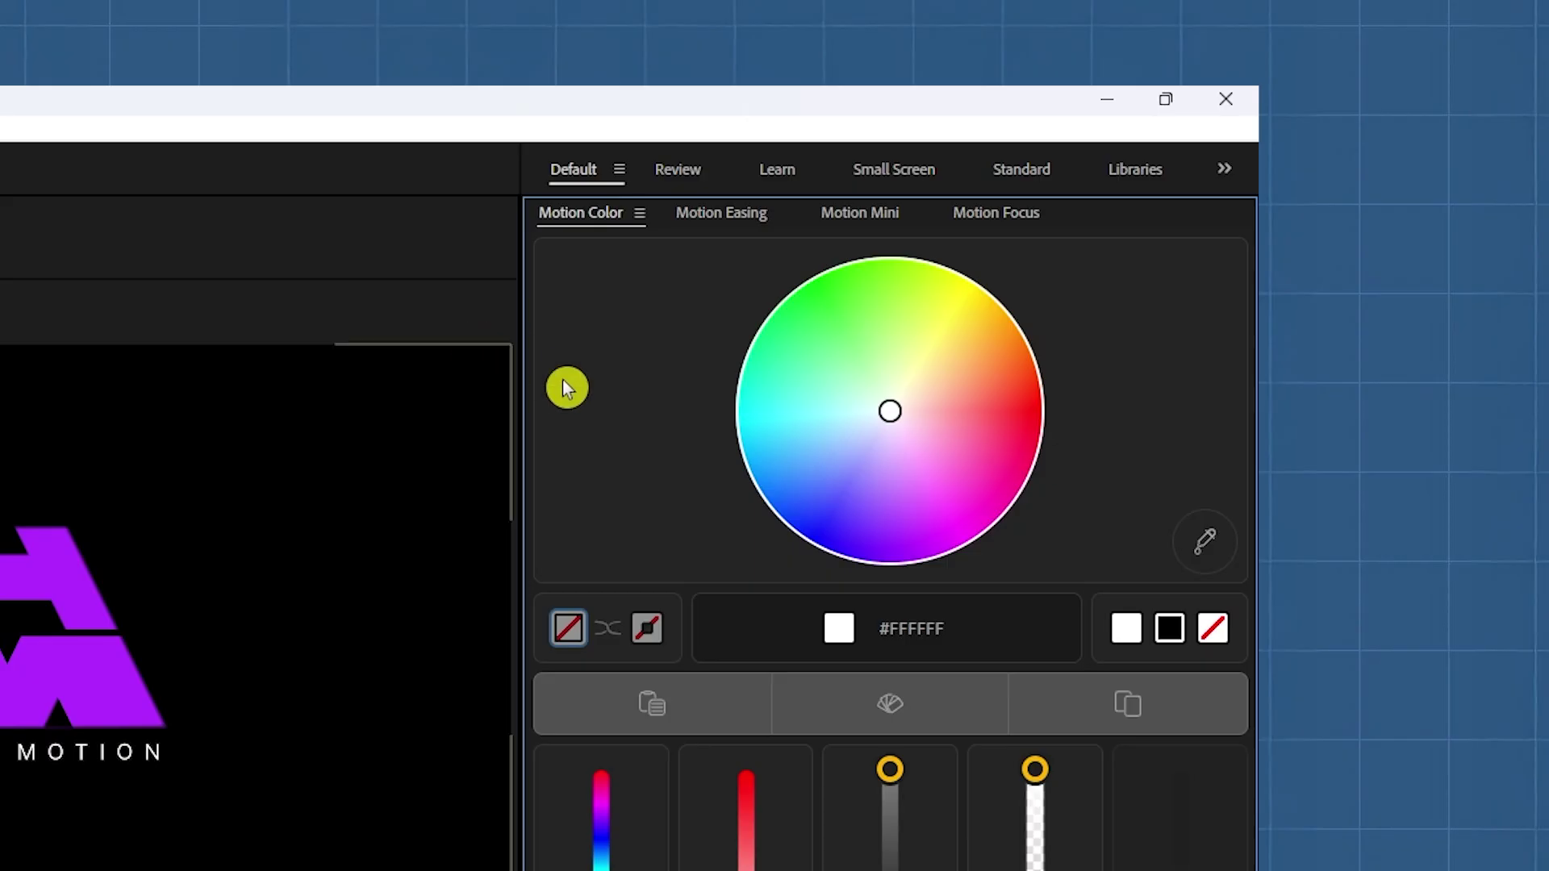
left_click(714, 218)
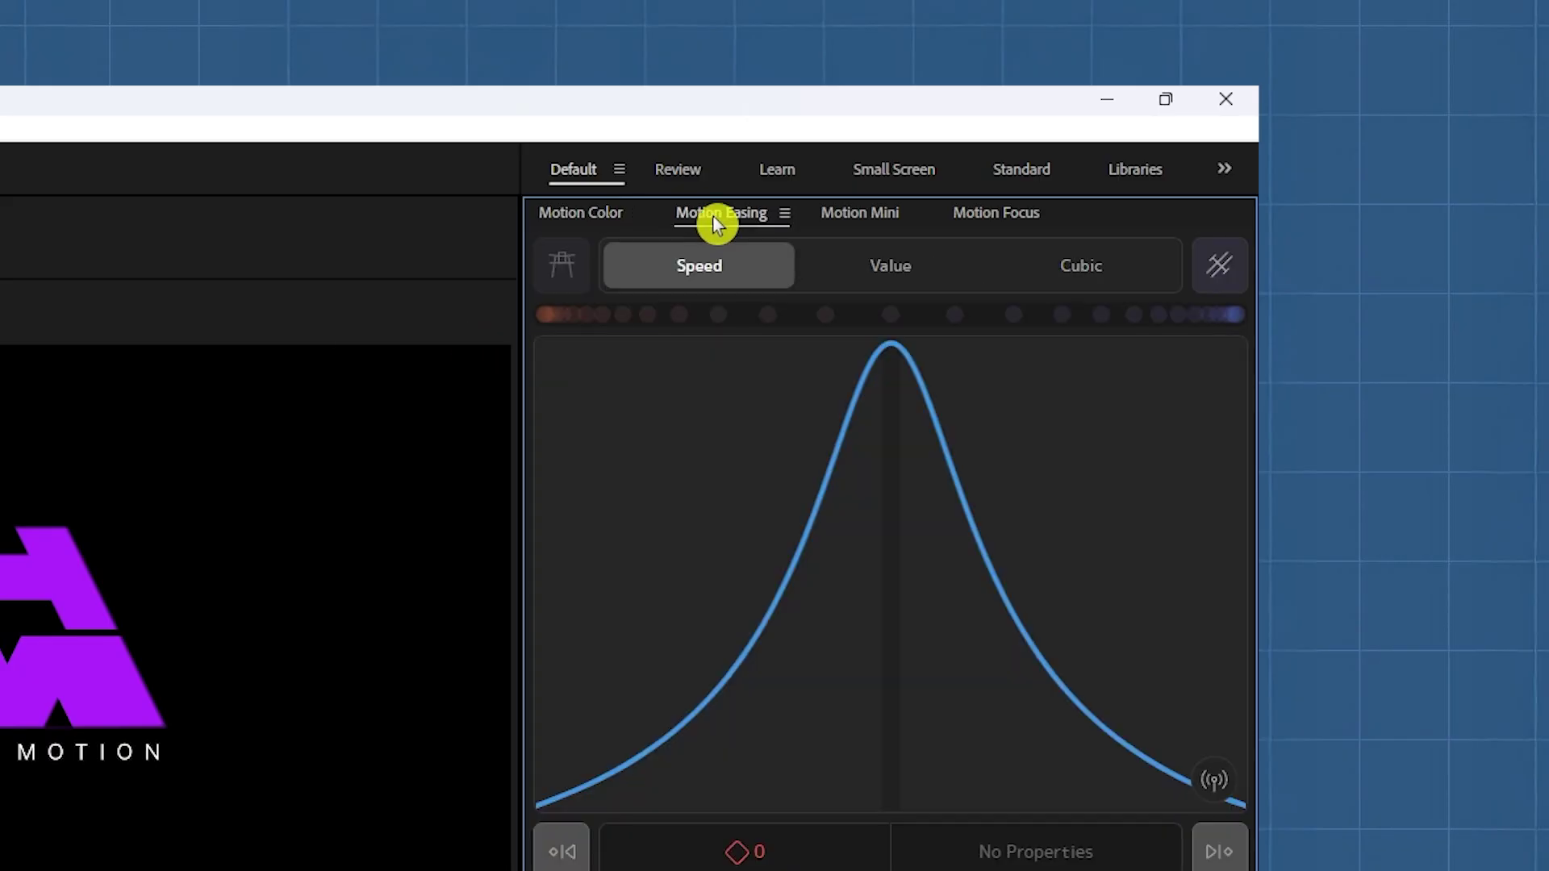
left_click(849, 213)
left_click(986, 227)
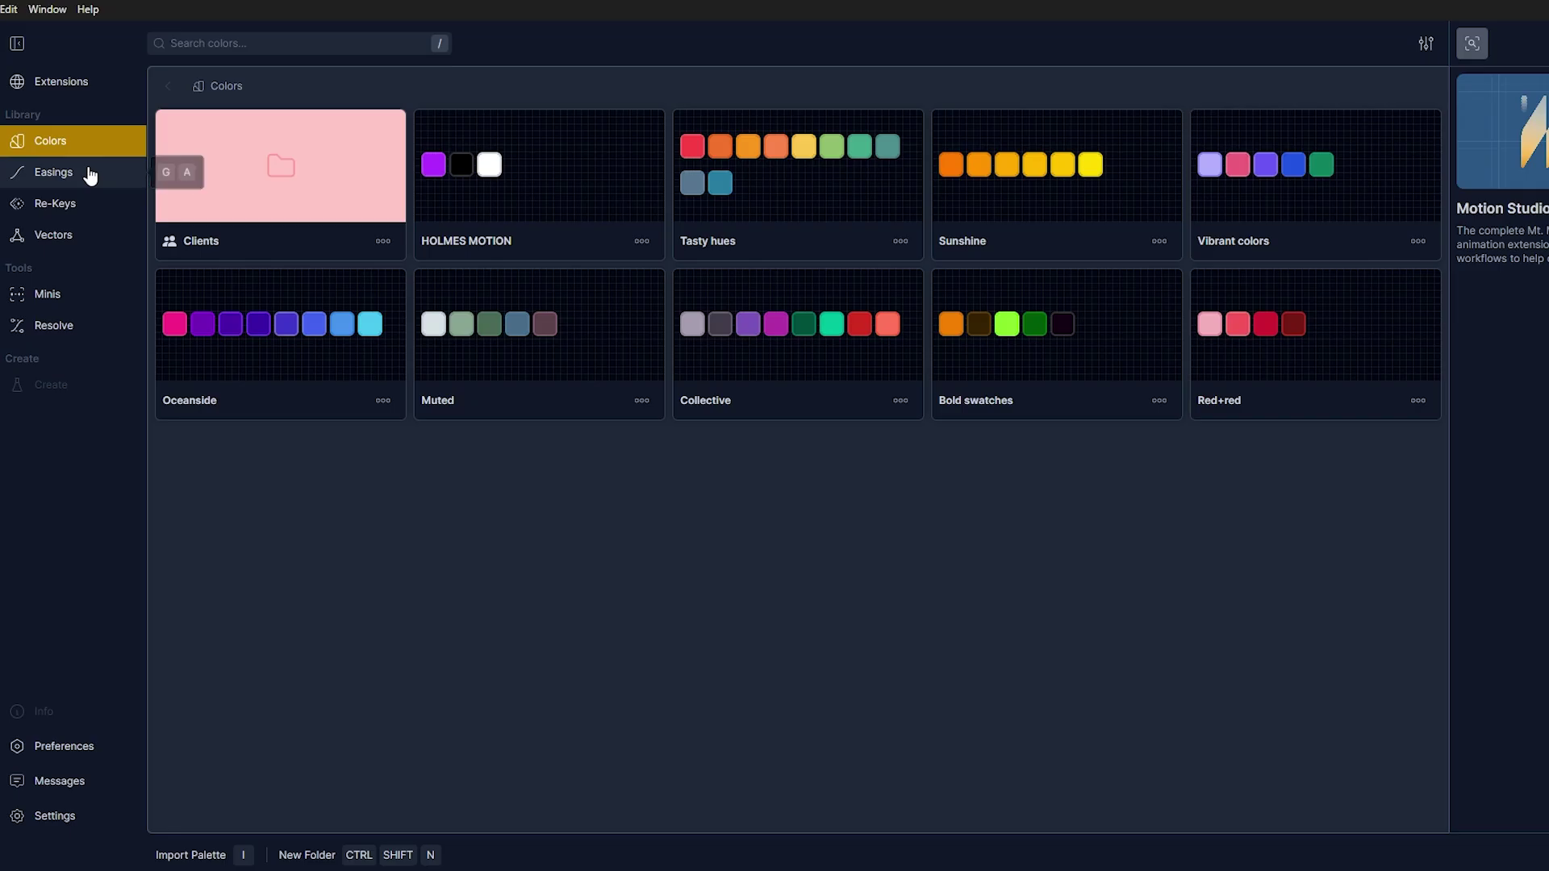
Step: Browse the Easings, Re-Keys and Vectors libraries in the Motion Studio desktop app
left_click(89, 175)
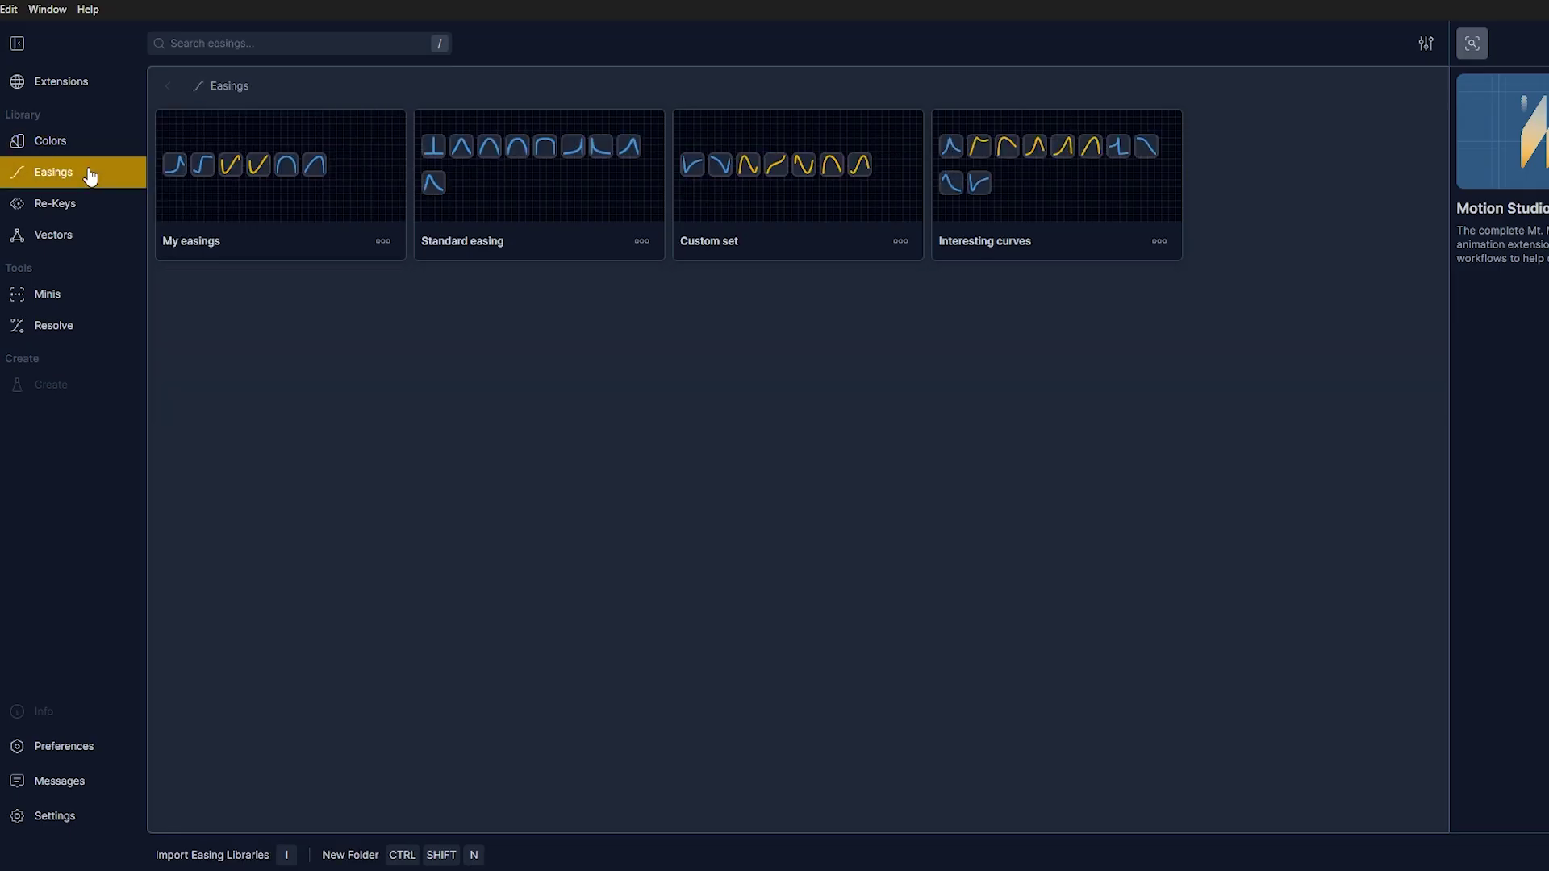
left_click(93, 213)
left_click(94, 241)
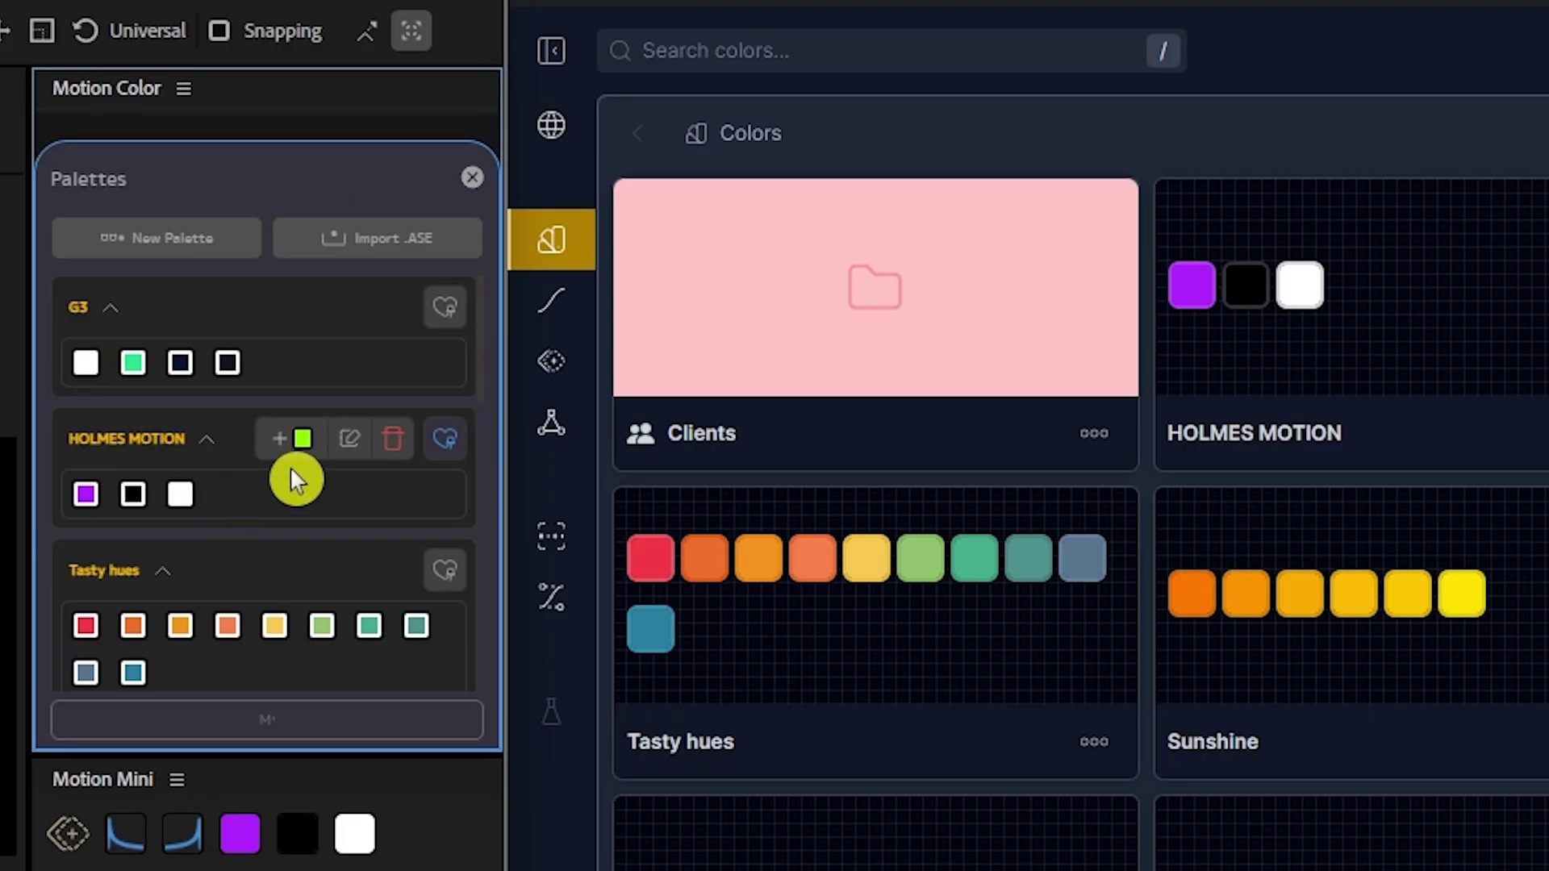
Step: Add the bright green swatch to the HOLMES MOTION palette
left_click(288, 448)
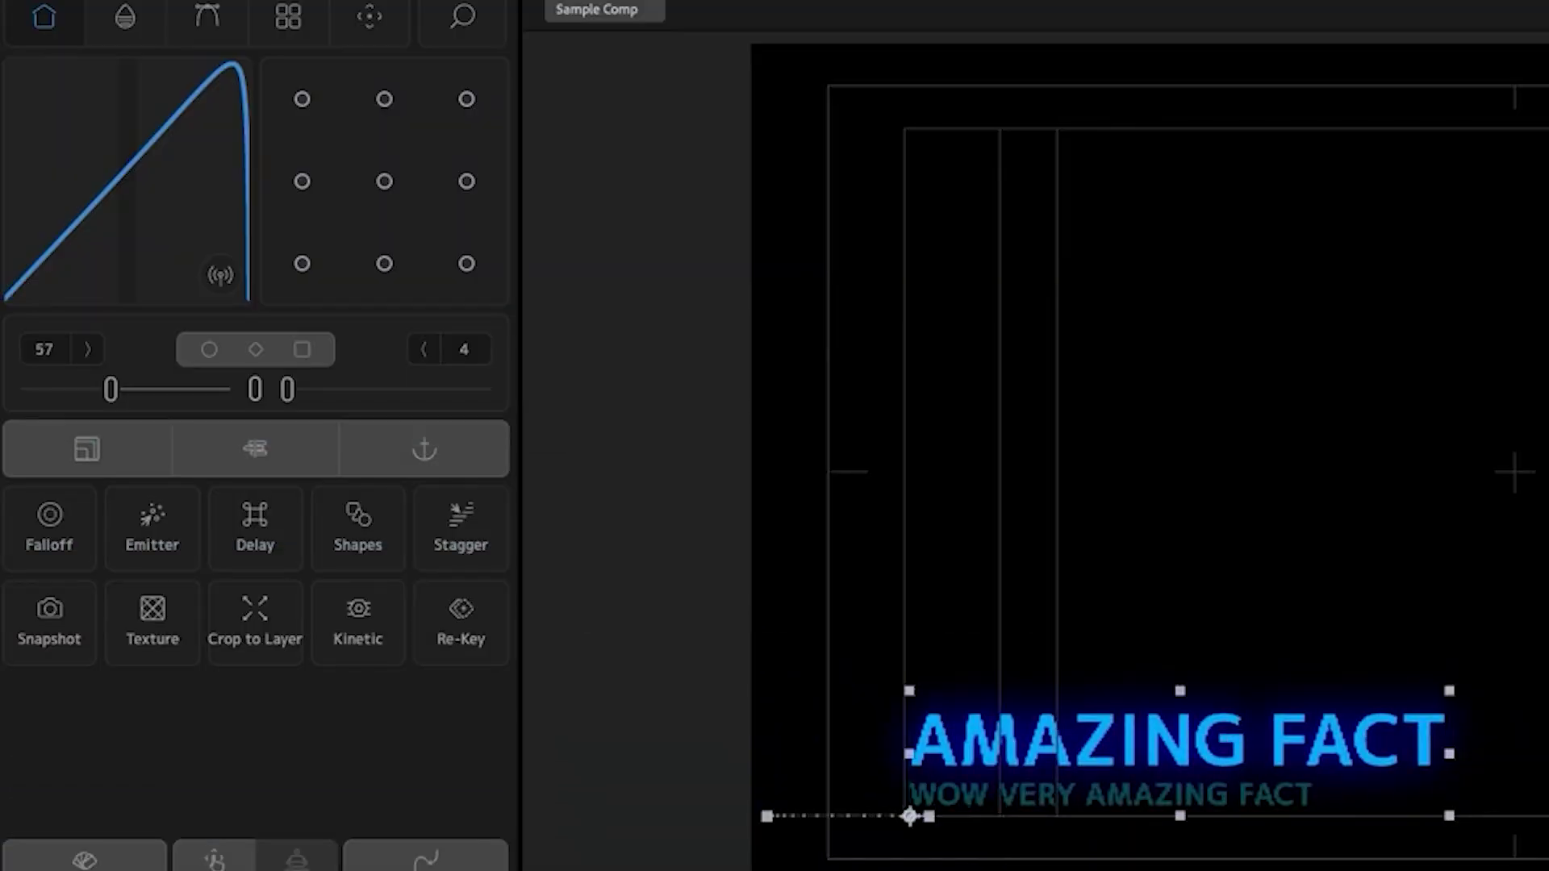
Step: Create a Re-Key named "Fact Pop-Up" from the AMAZING FACT text animation and open its options
left_click(488, 631)
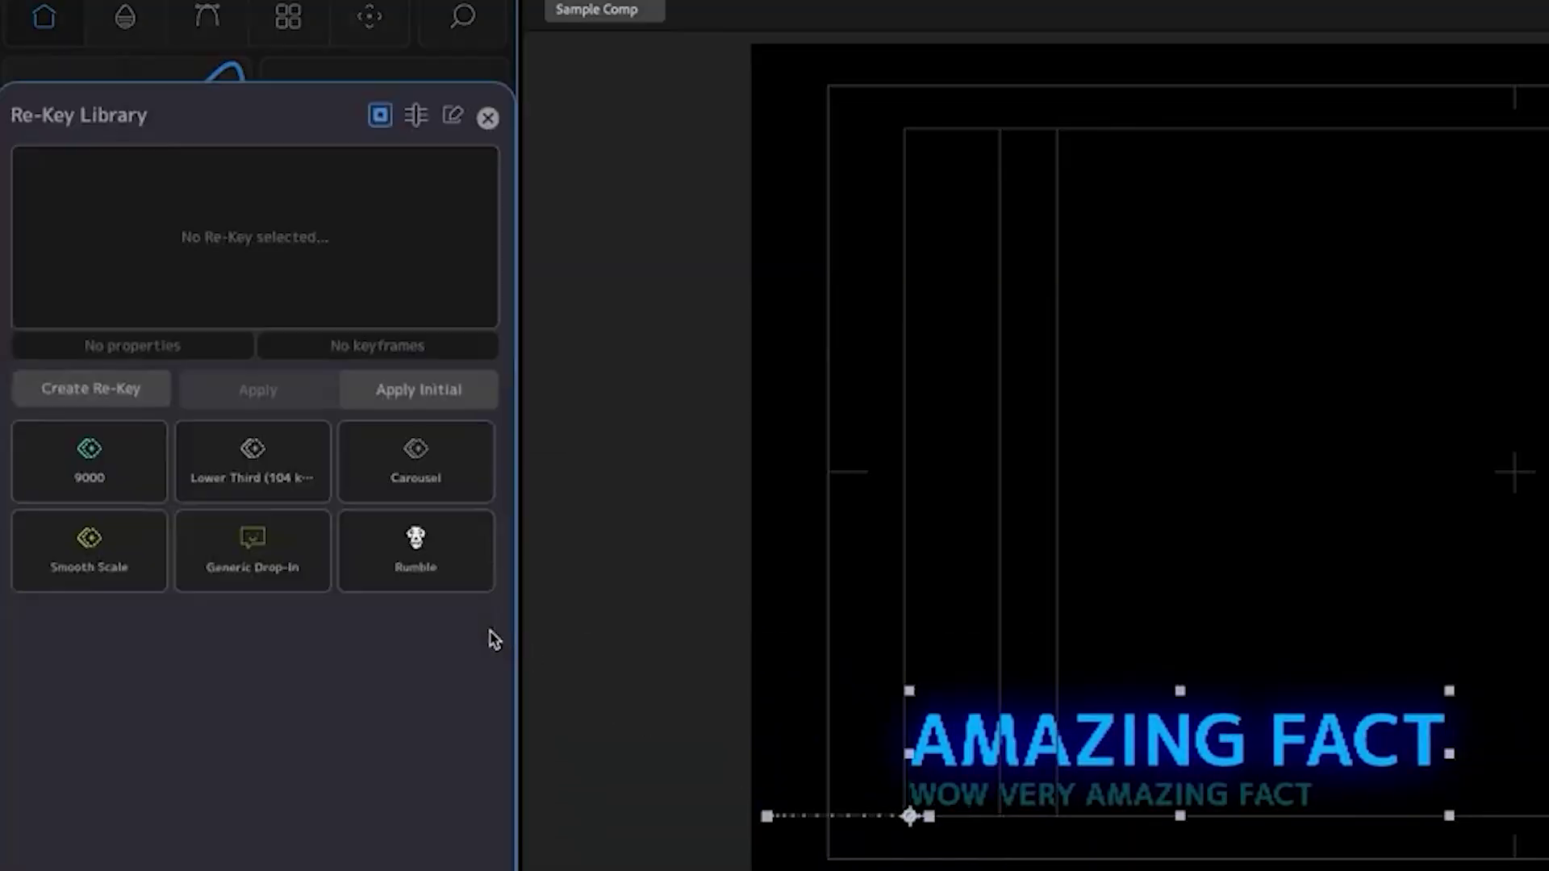
left_click(104, 387)
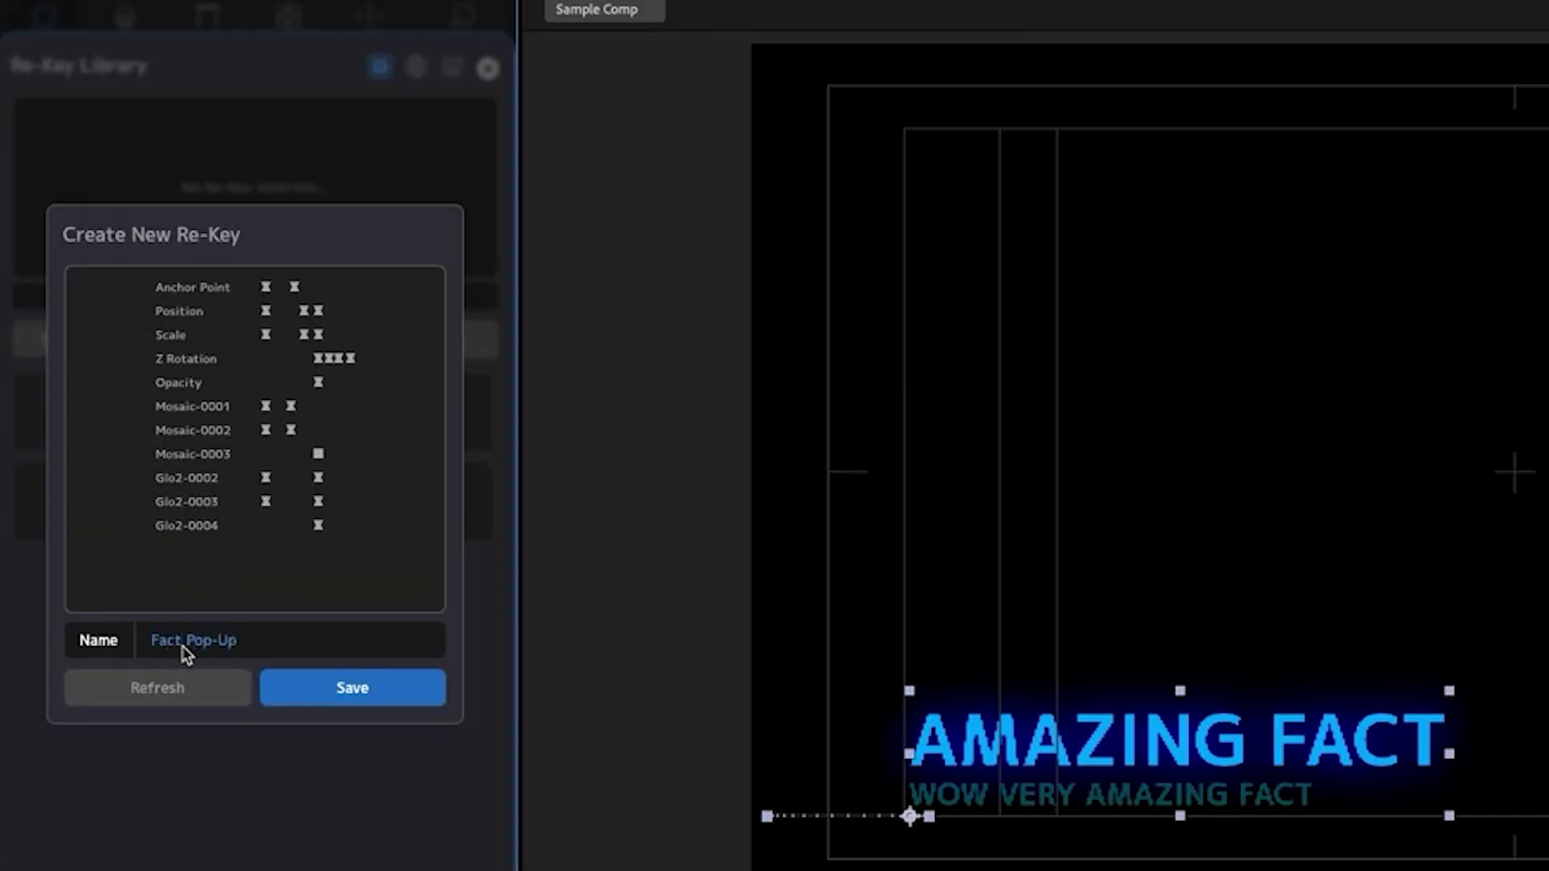
left_click(304, 688)
right_click(86, 408)
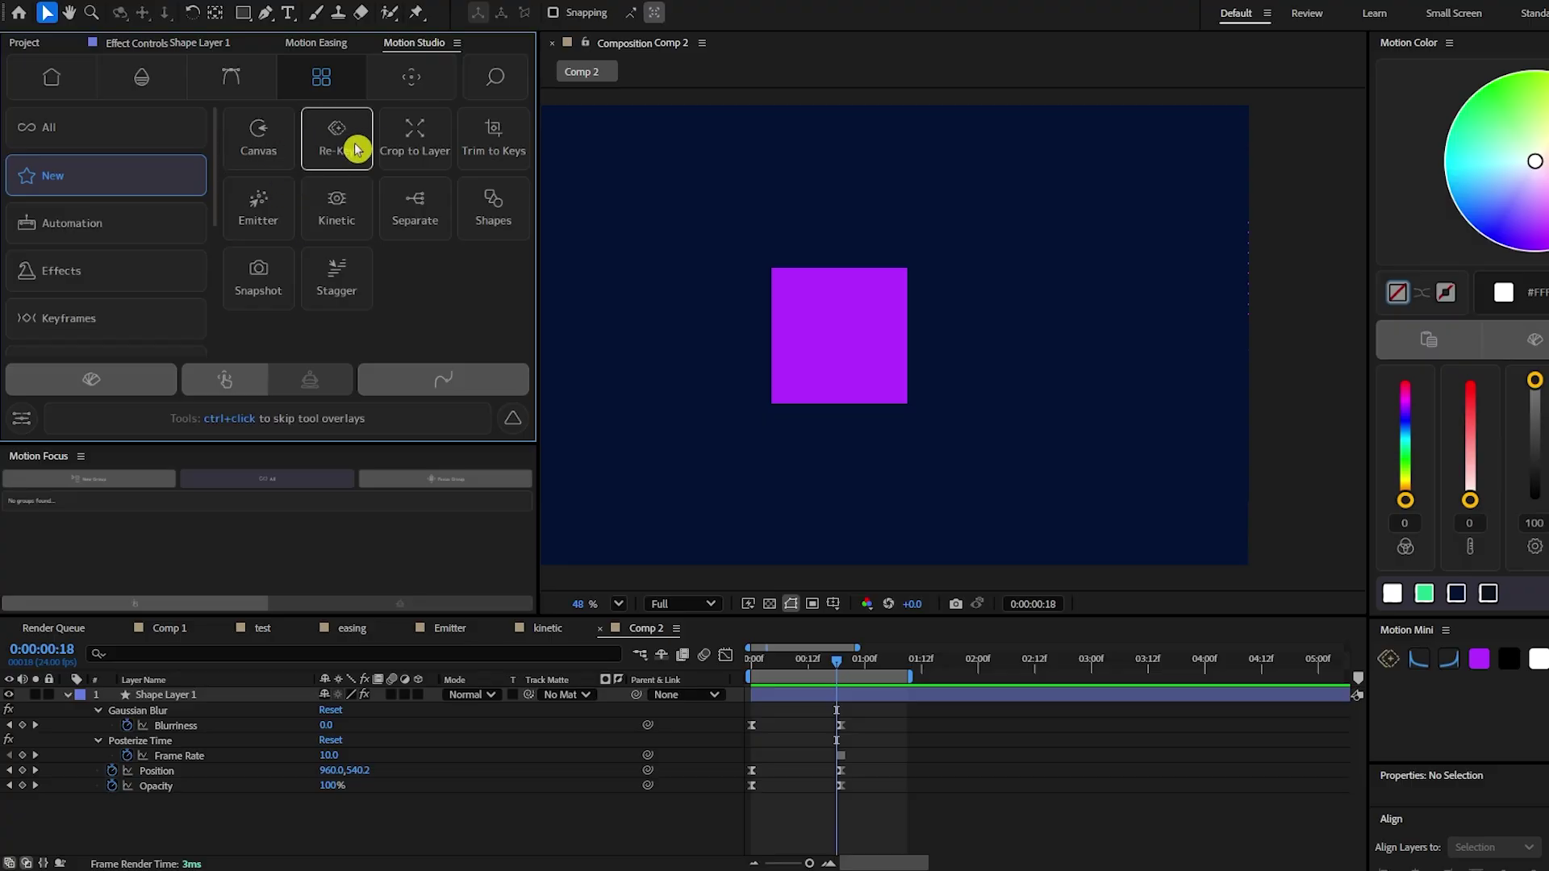
Step: Save all of Shape Layer 1's keyframes as a new Re-Key named "Blur Animate in"
left_click(358, 149)
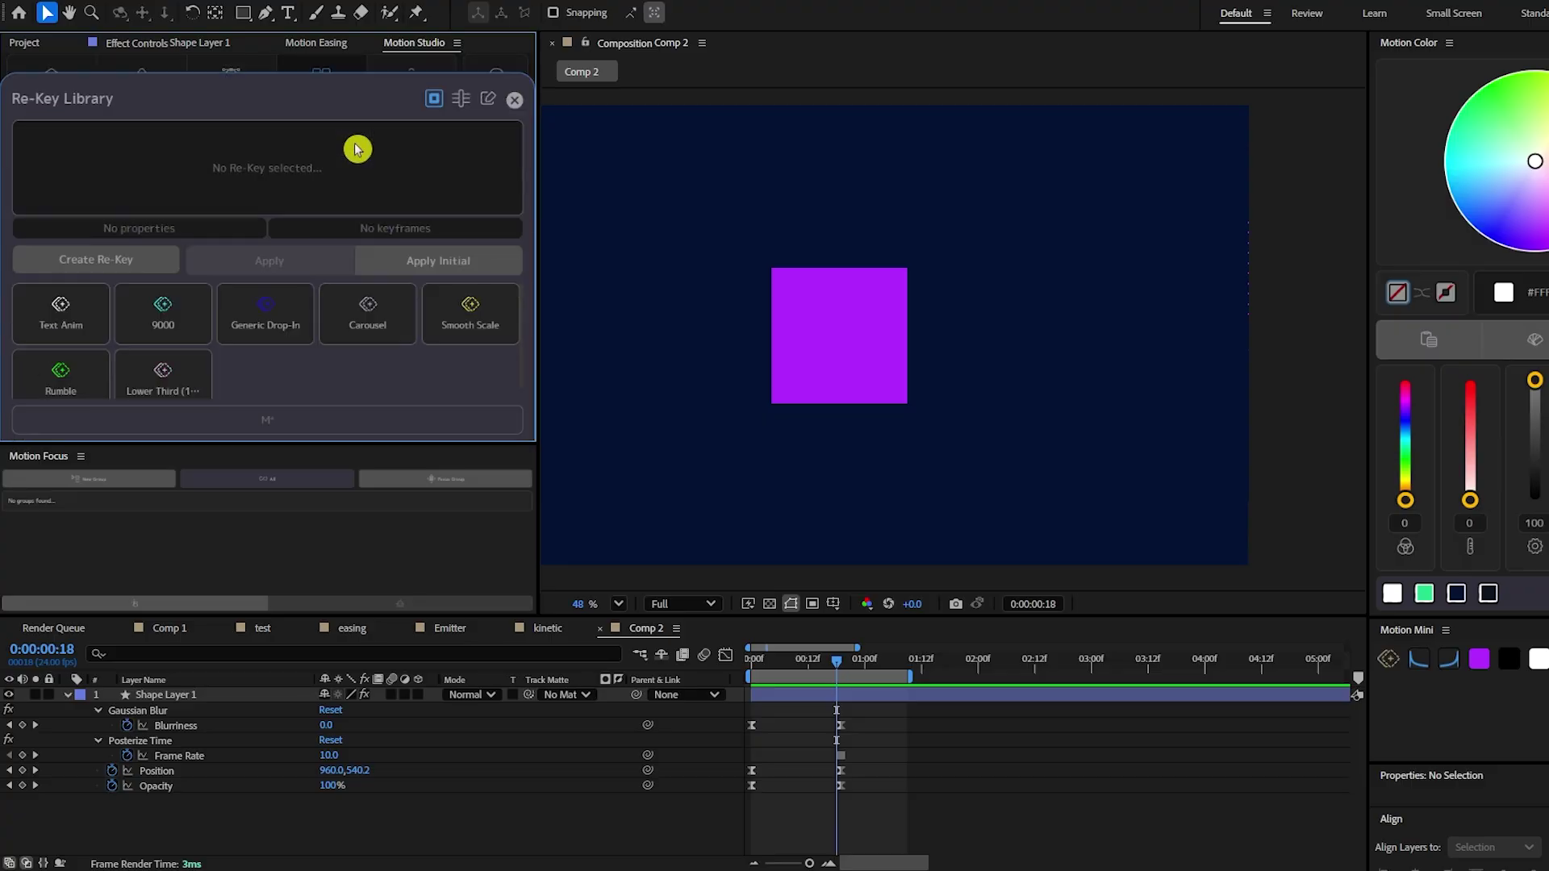
left_click_drag(877, 840, 732, 681)
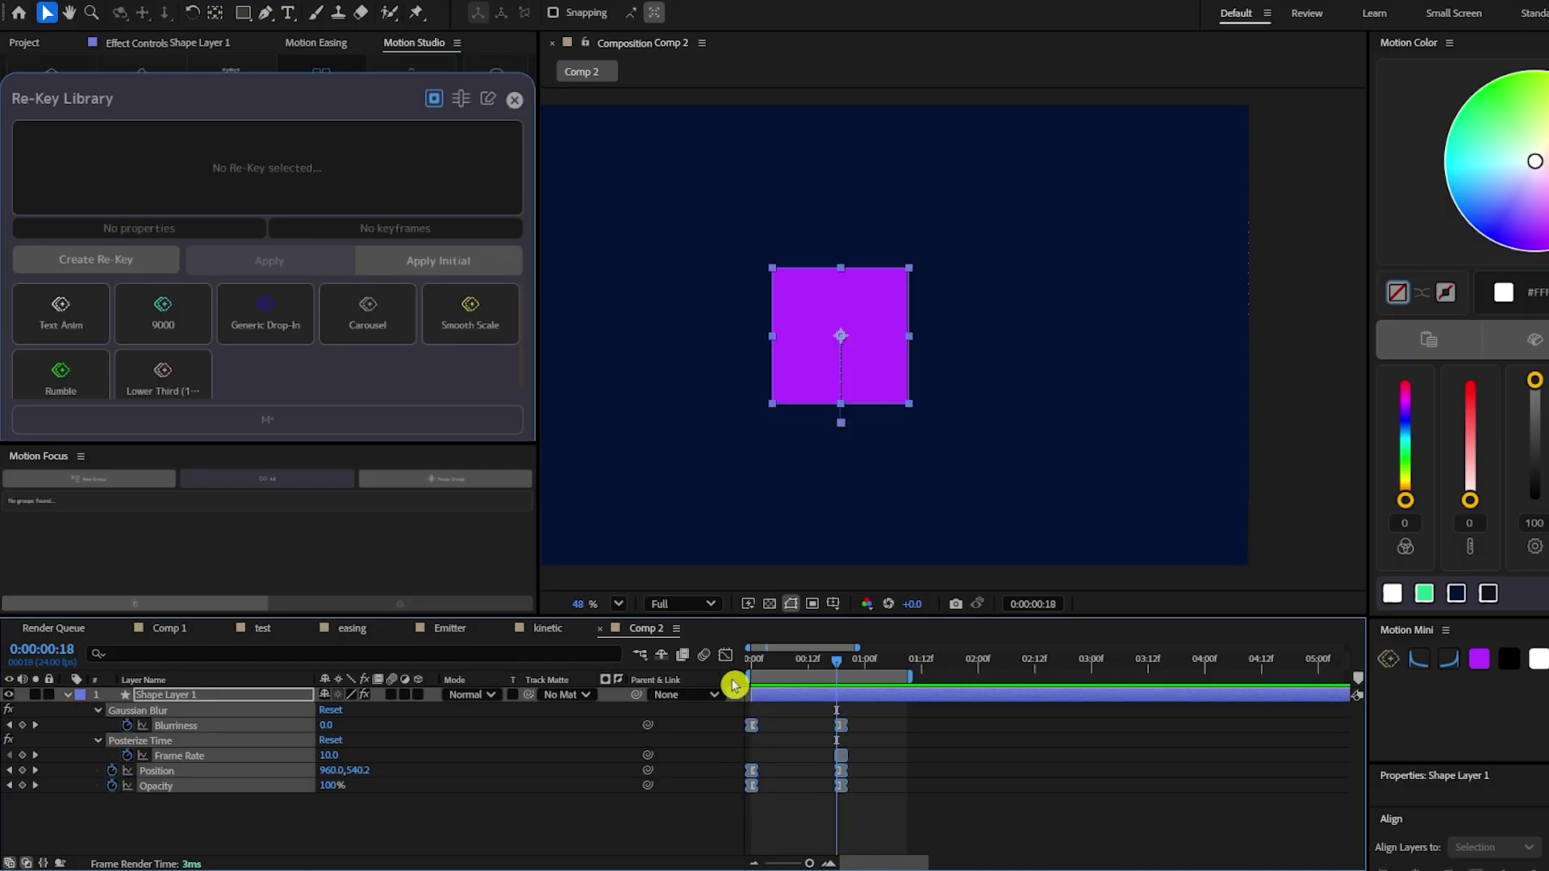
left_click(50, 270)
left_click(311, 336)
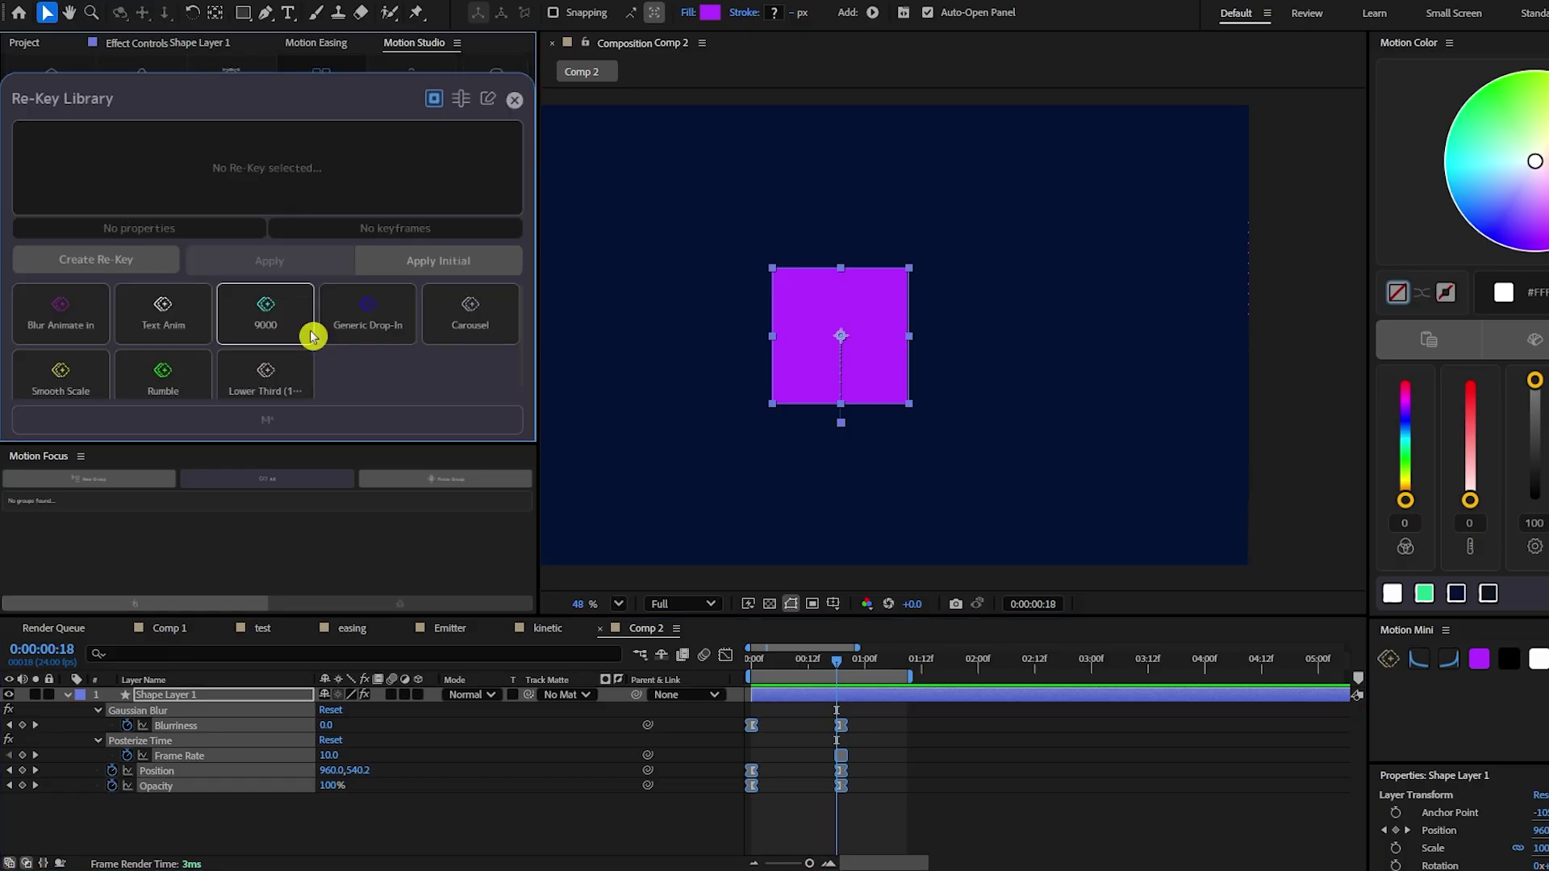
Step: Draw a new shape beside the purple square and choose the Blur Animate in Re-Key for it
key("q")
left_click_drag(1014, 281, 1155, 421)
left_click(75, 323)
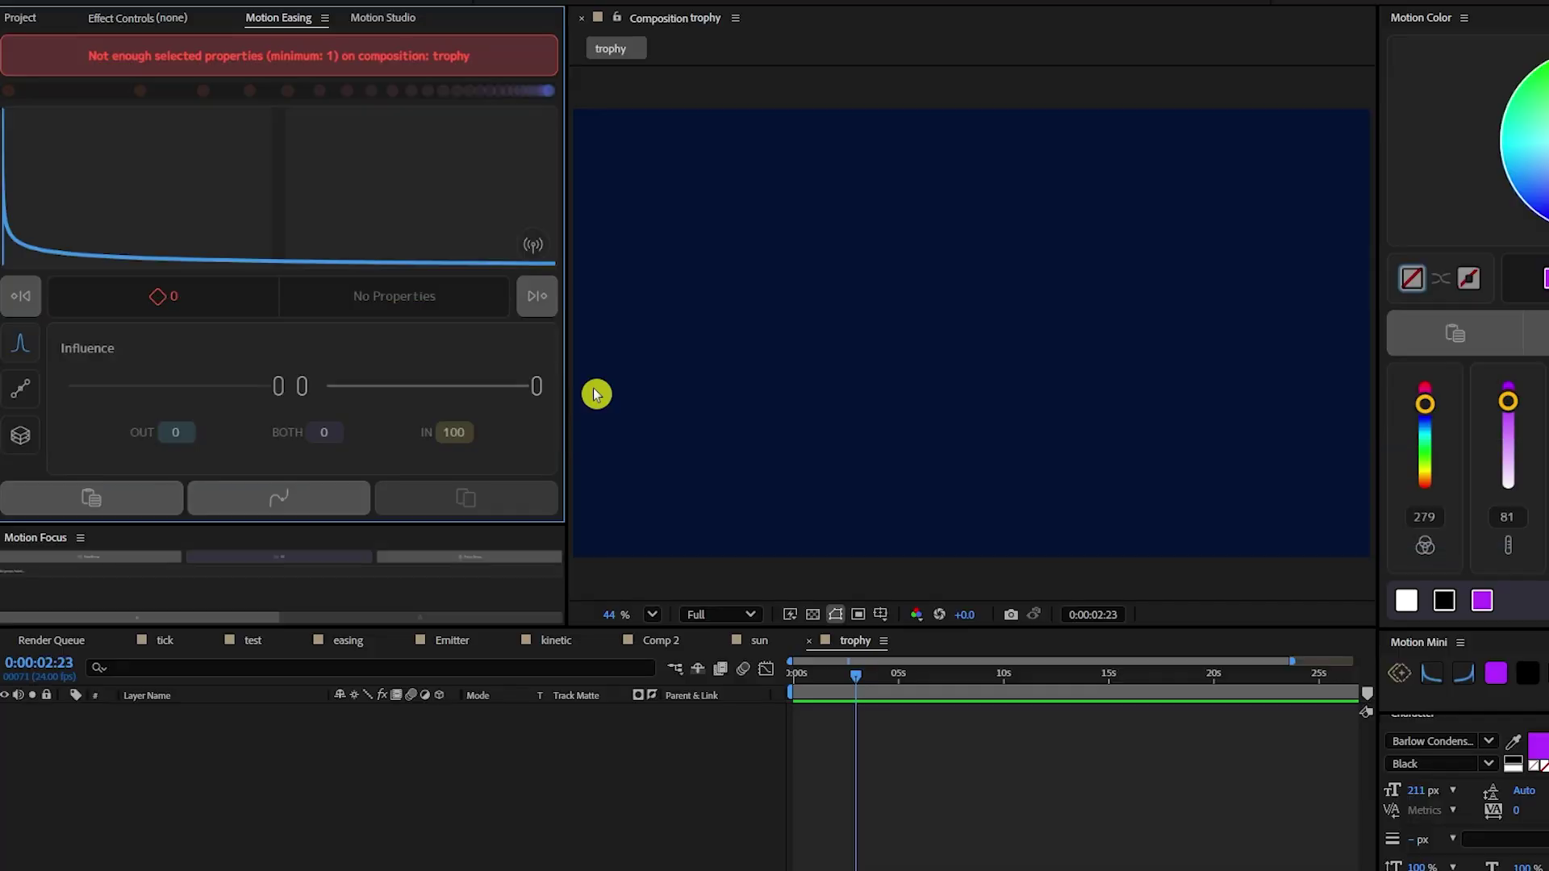
Step: Open the easing library and pick the 100,5 curve and the one after it from the Standard easing set
left_click(305, 495)
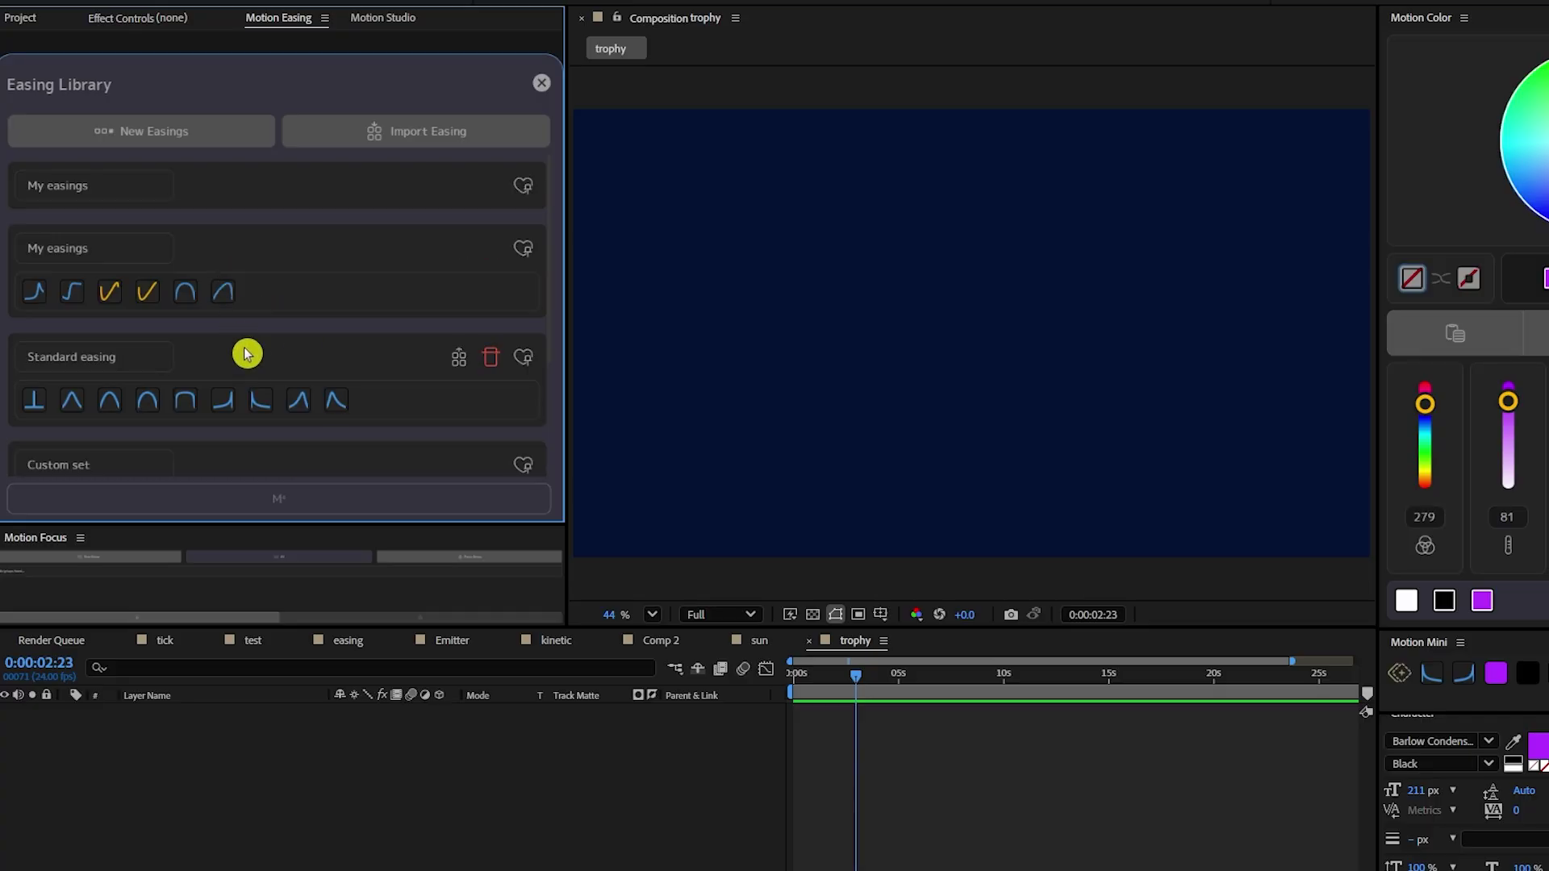
scroll(250, 352, "down", 3)
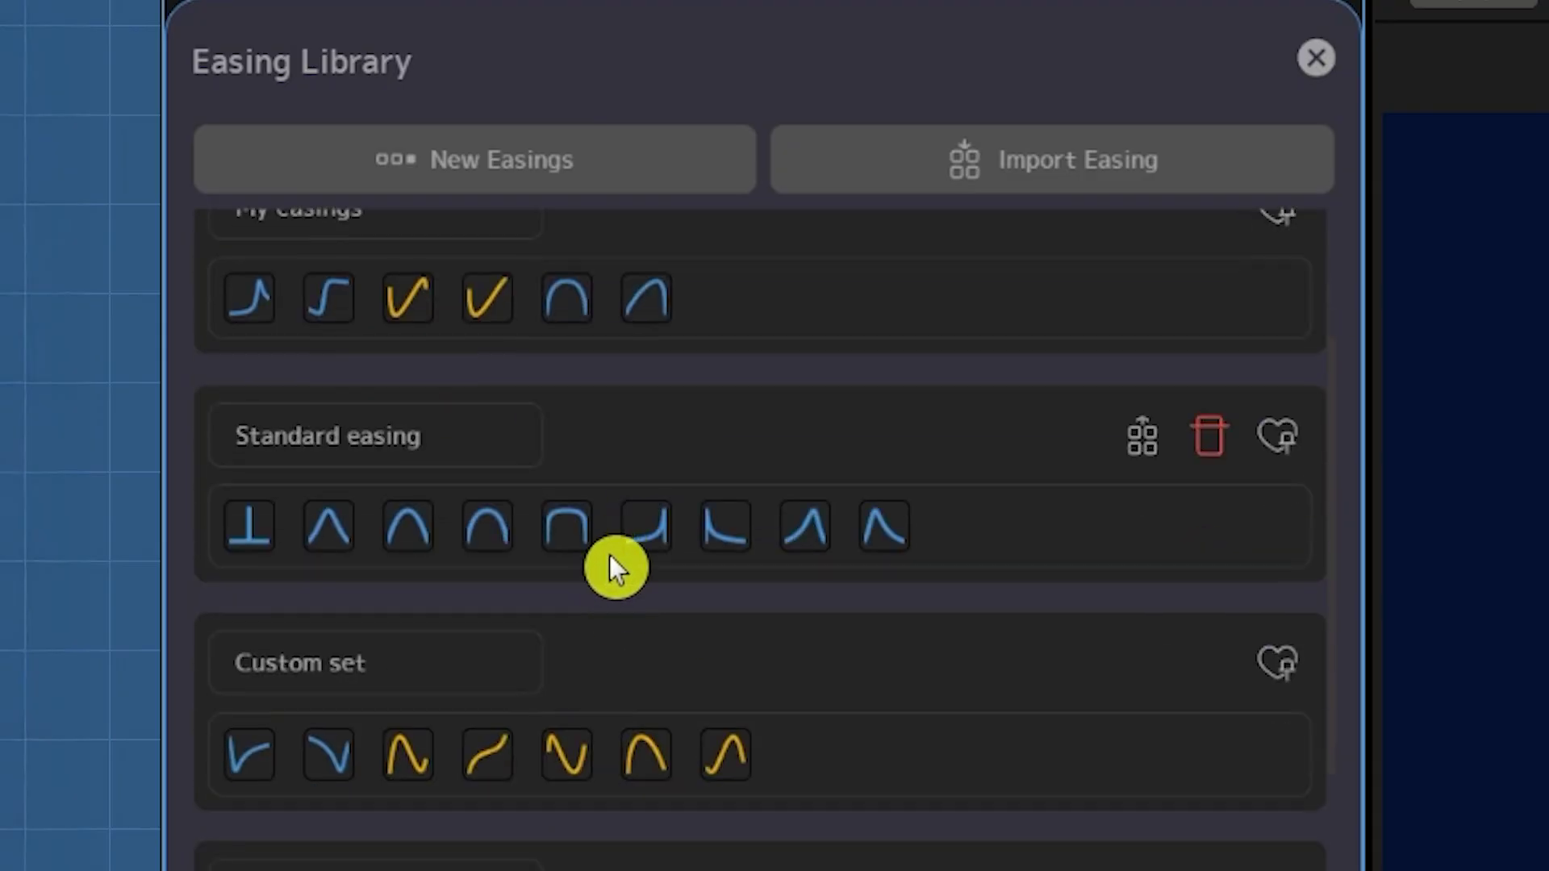
left_click(655, 537)
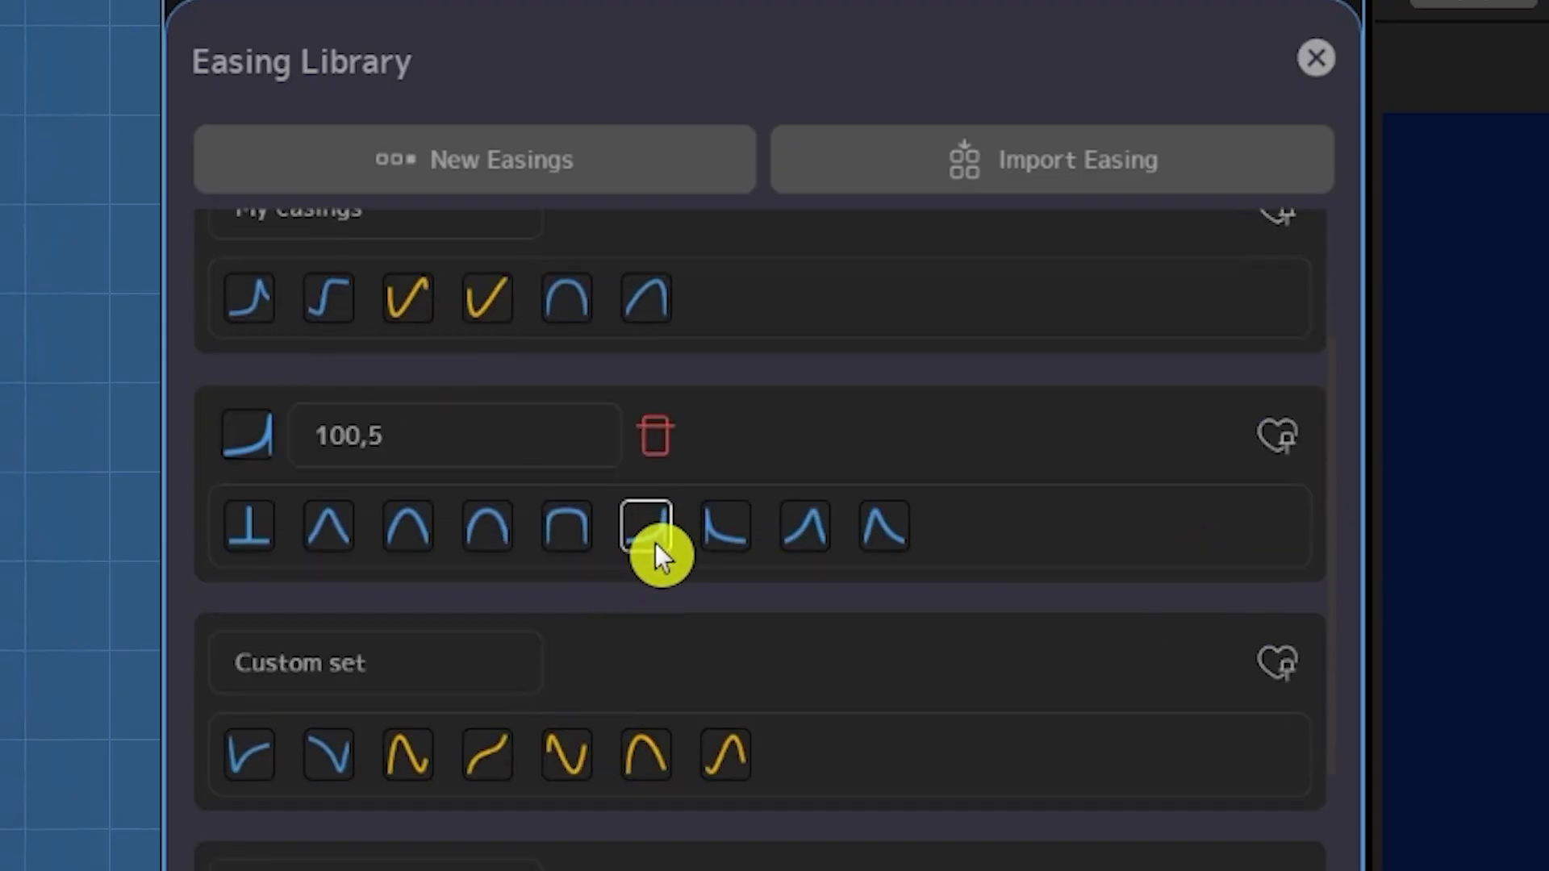
left_click(729, 544)
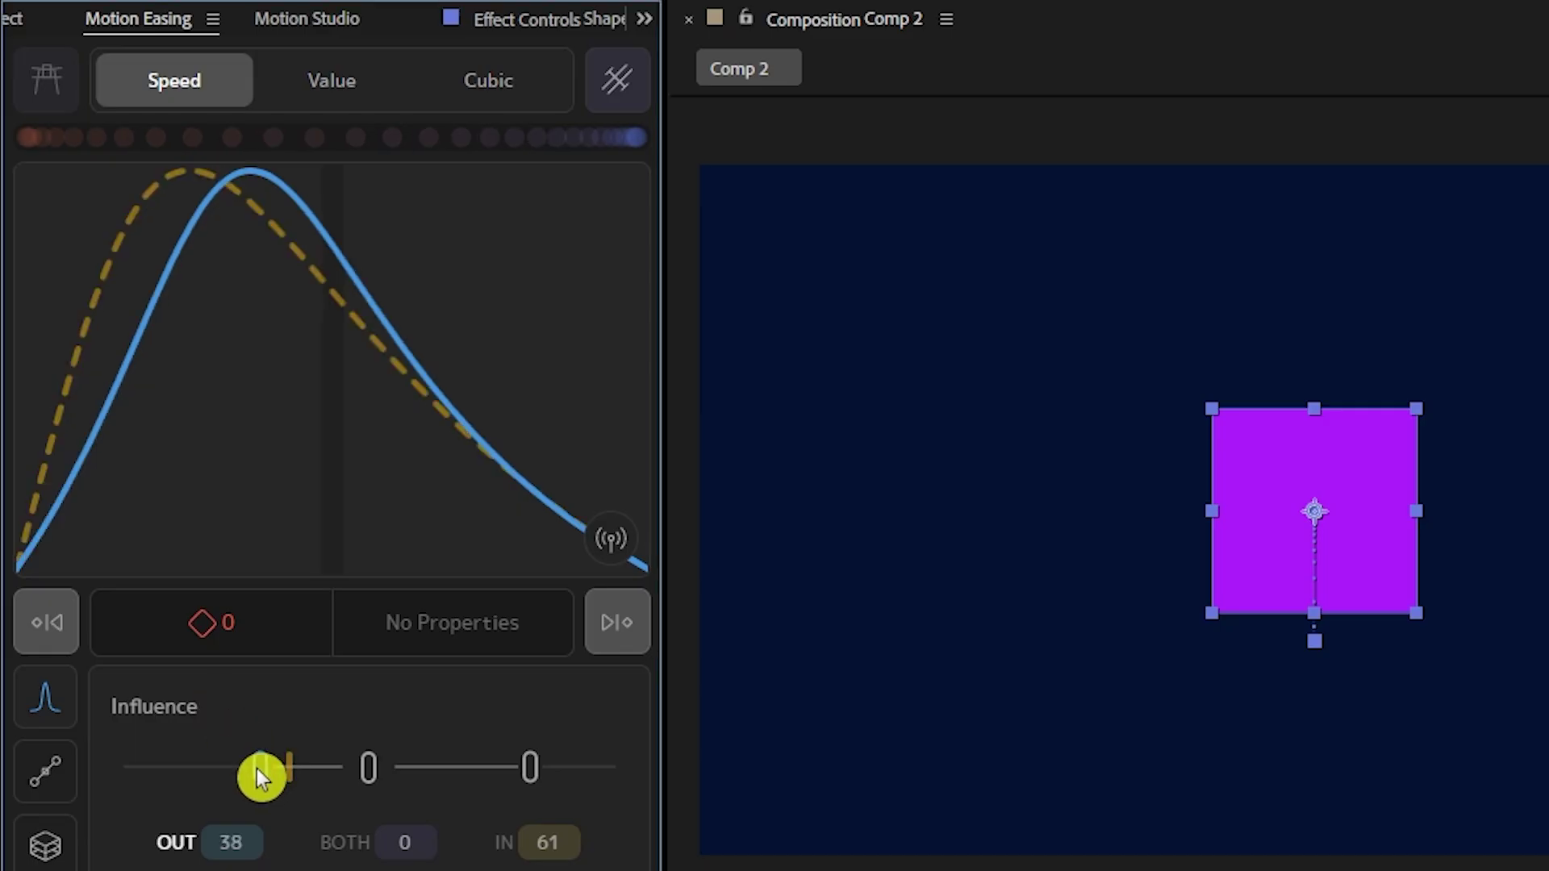
Step: Set the easing's out influence to 84 and adjust its in influence
left_click_drag(259, 771, 156, 768)
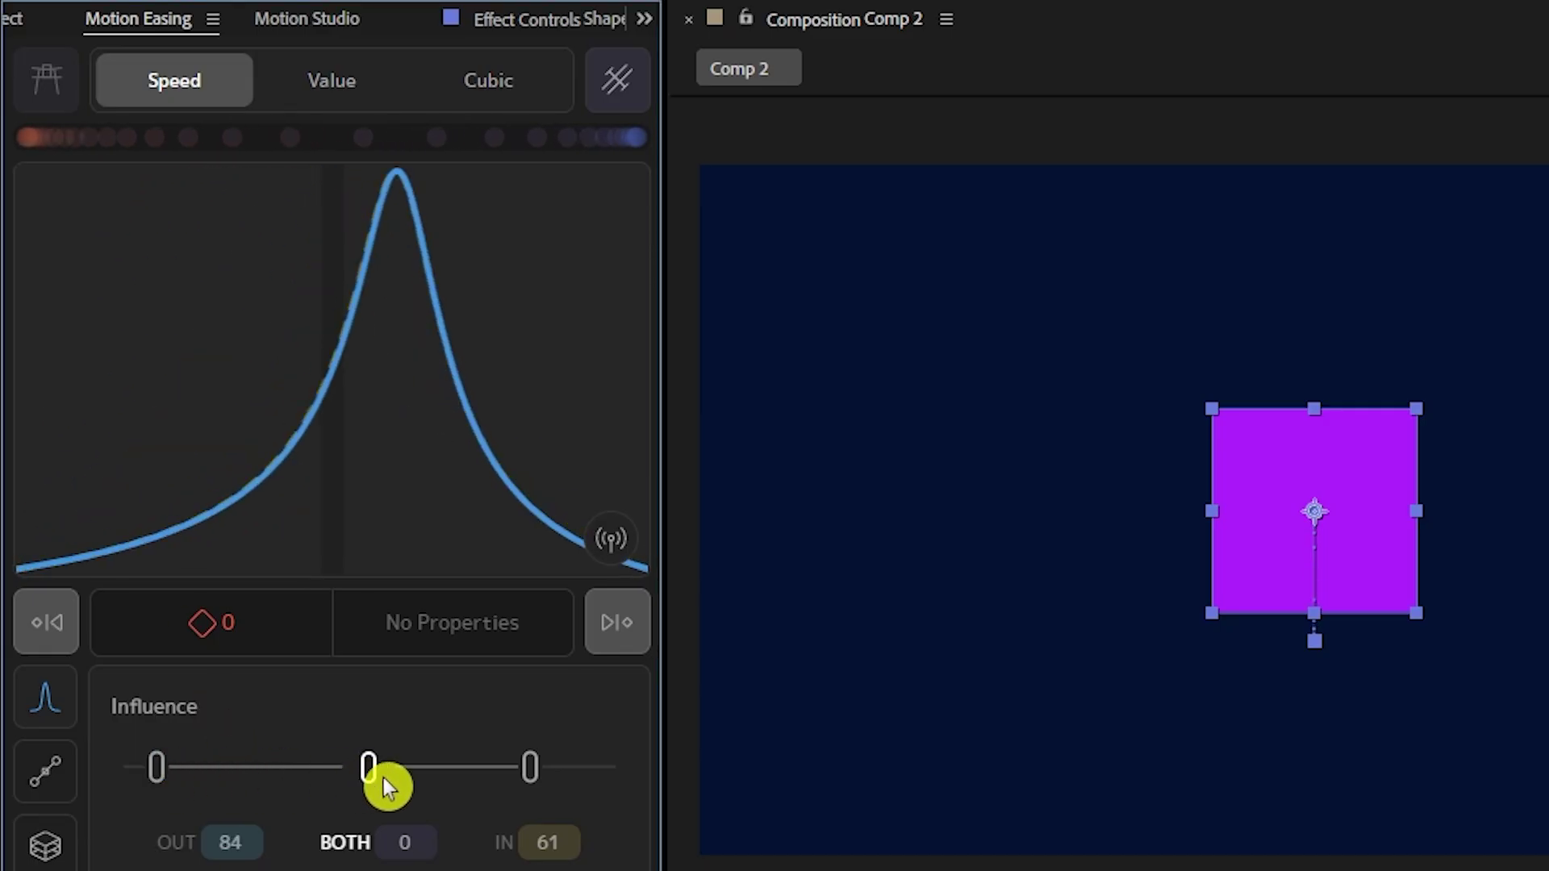
left_click_drag(530, 770, 438, 776)
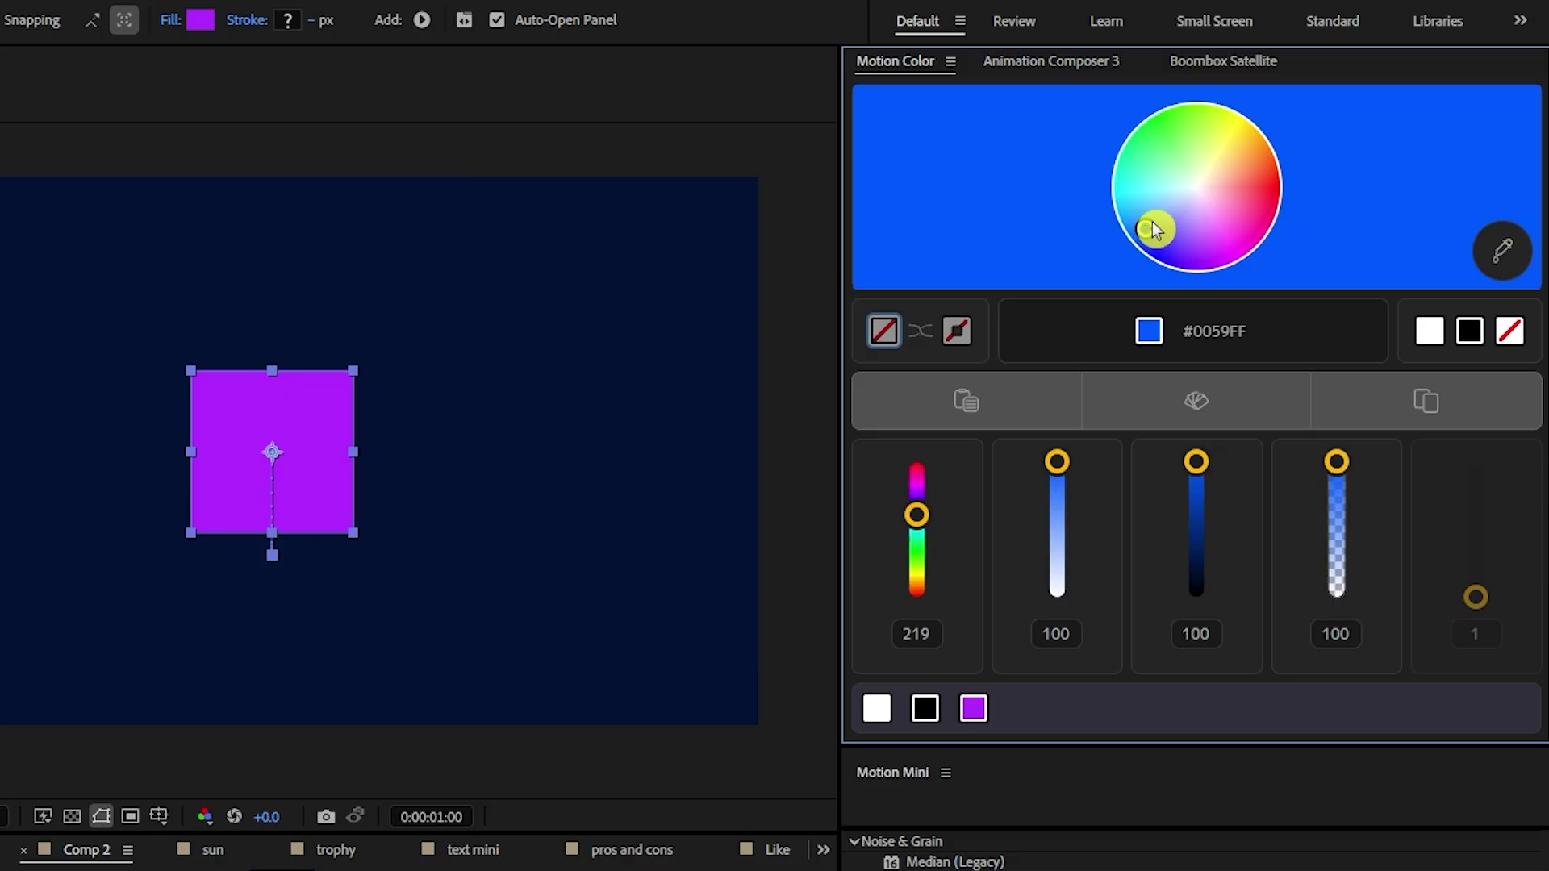
Step: Change the blue color to a pale yellow tone on the color wheel
left_click_drag(1155, 231, 1216, 169)
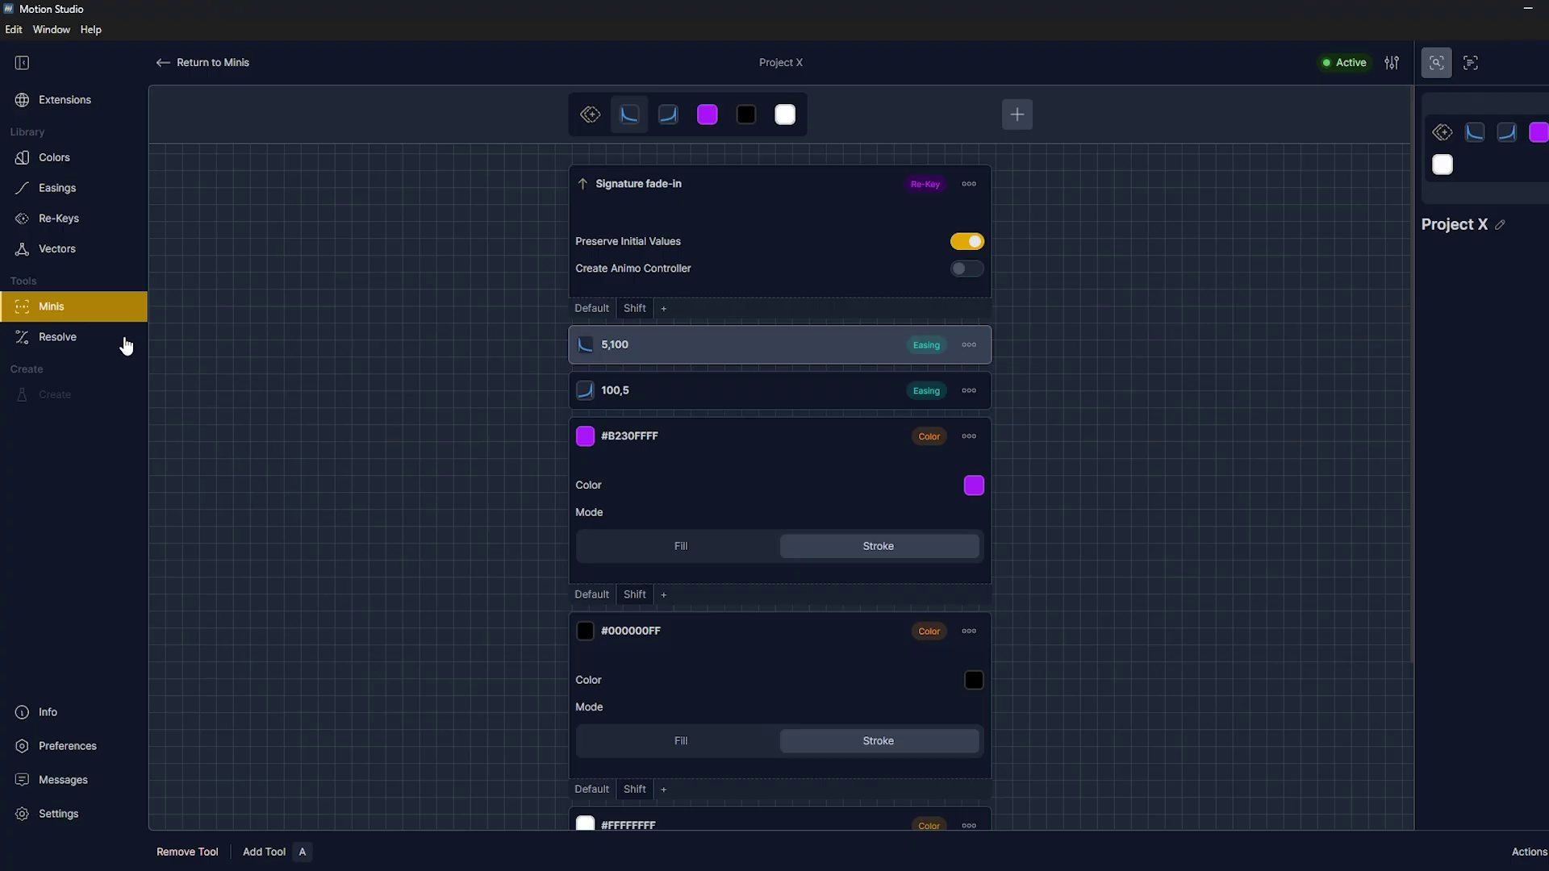
Step: Return from Project X to the minis in the Client 1 Minis folder
left_click(76, 305)
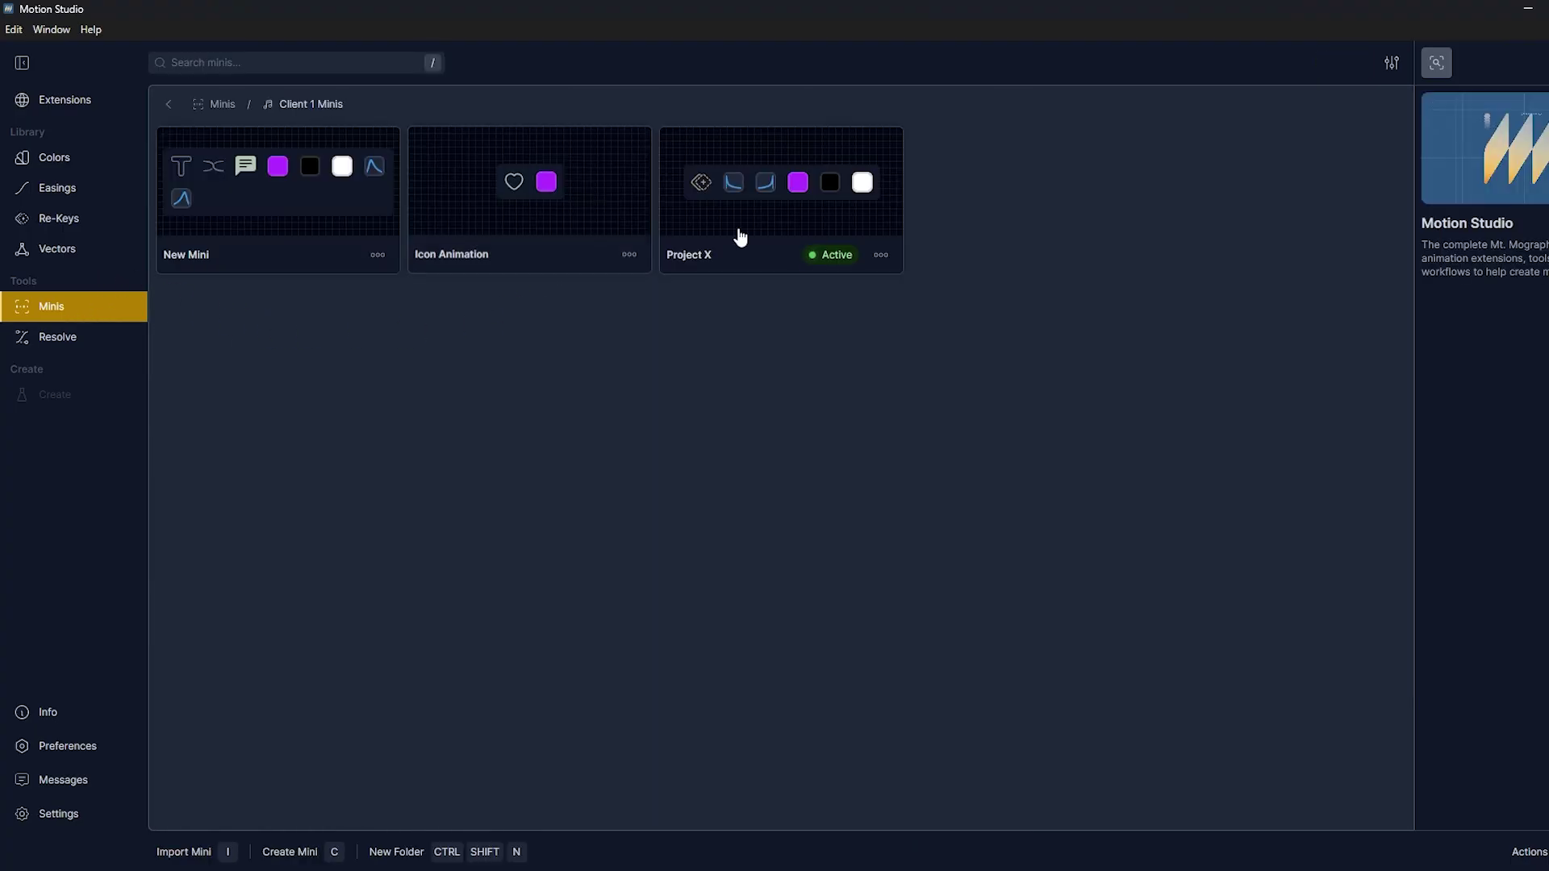
Step: Create a new mini in the Client 1 Minis folder and name it My Project
left_click(816, 242)
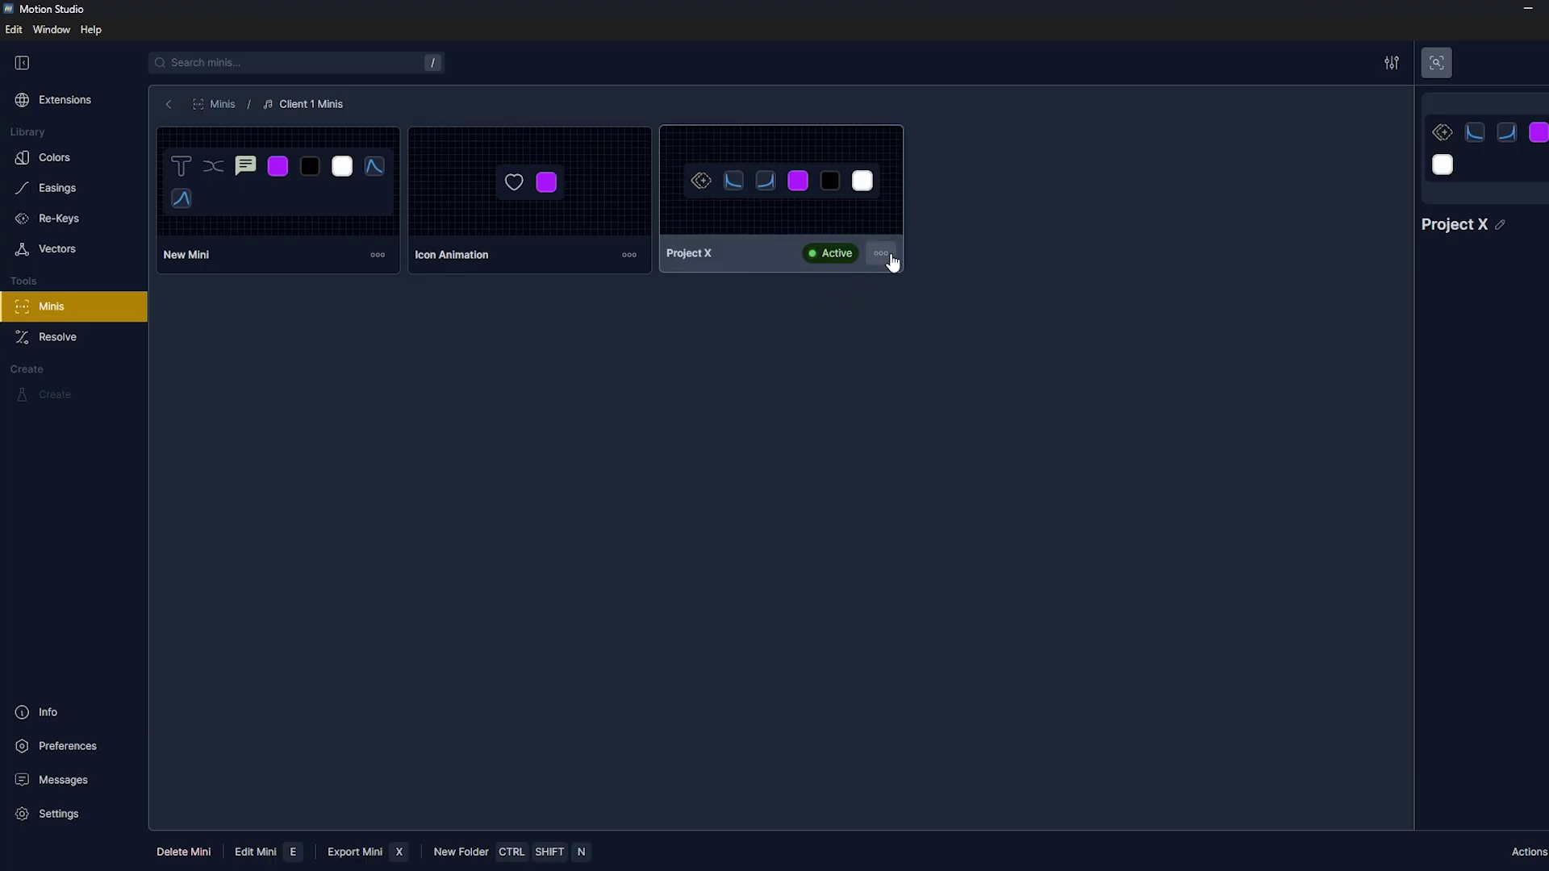
left_click(997, 227)
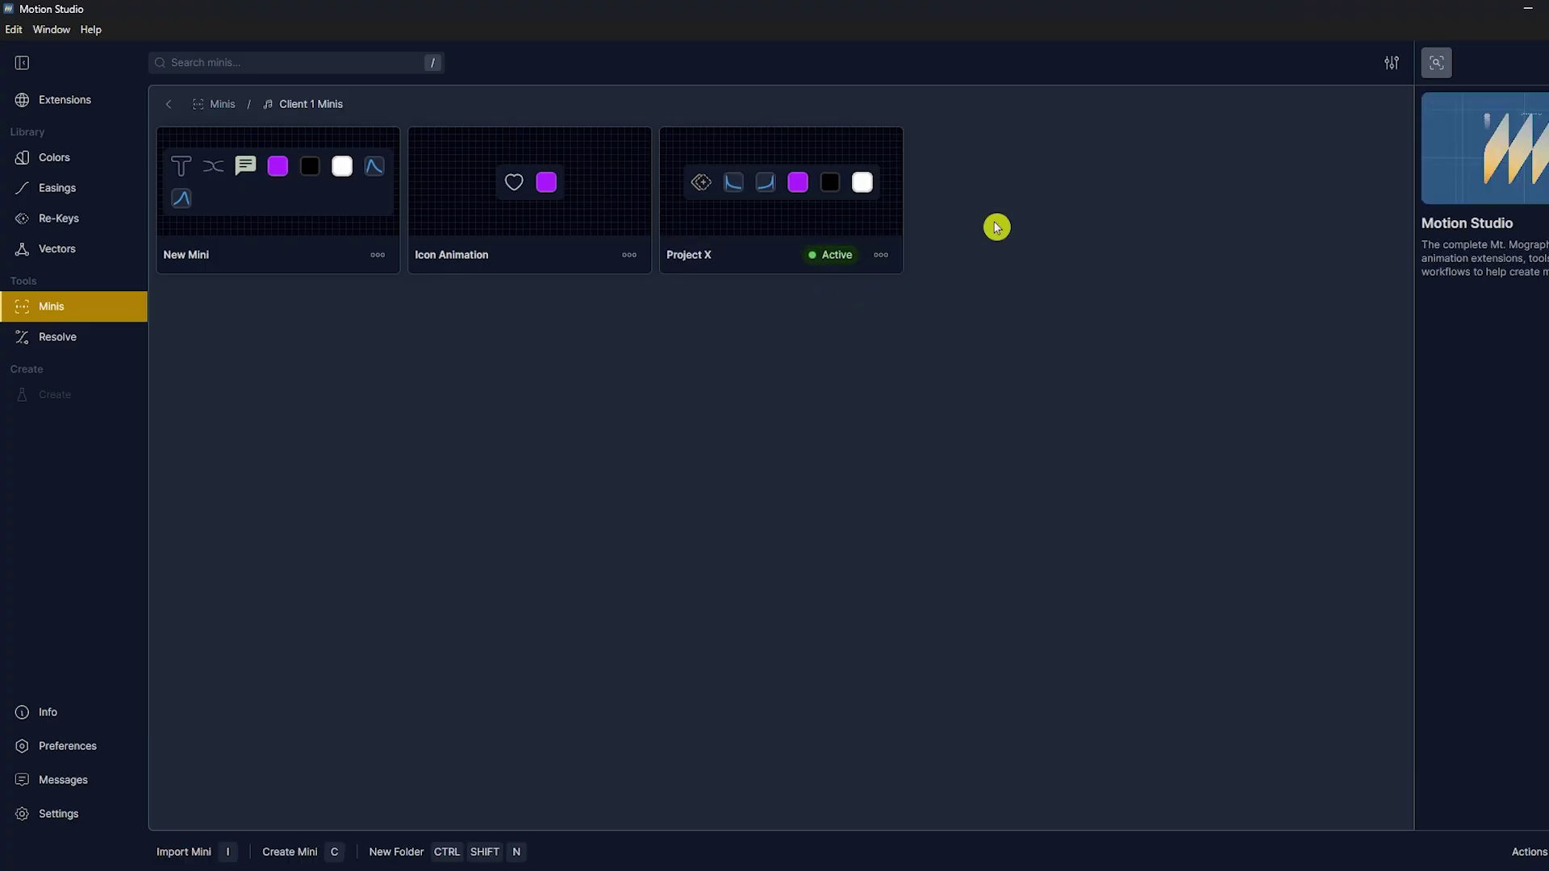
left_click(309, 854)
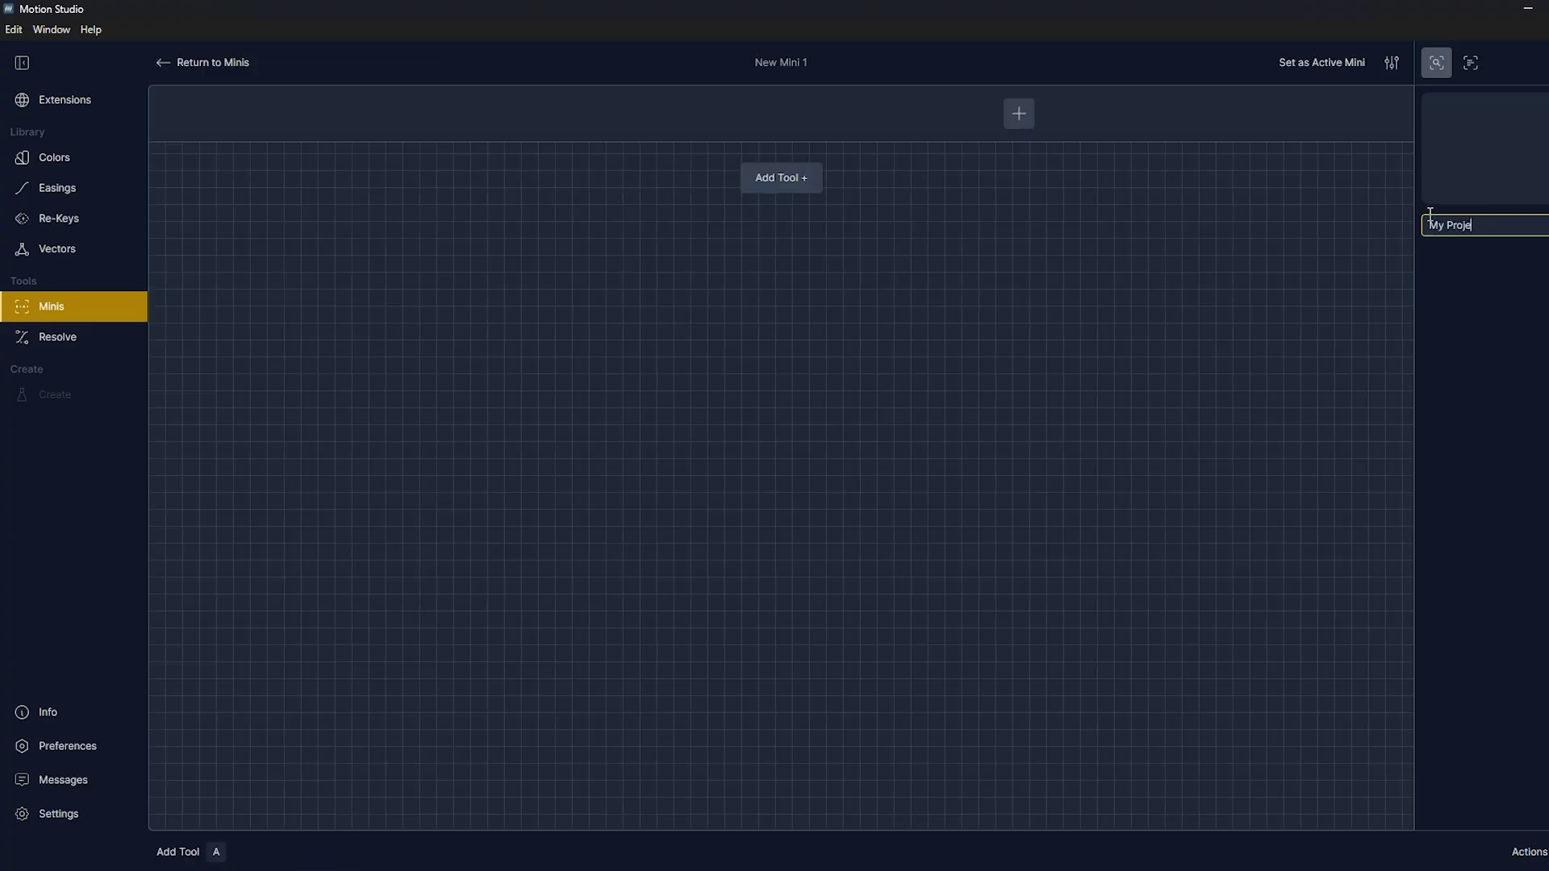
Step: Add the Blur Animate in Re-Key to the My Project mini as its first tool
left_click(809, 179)
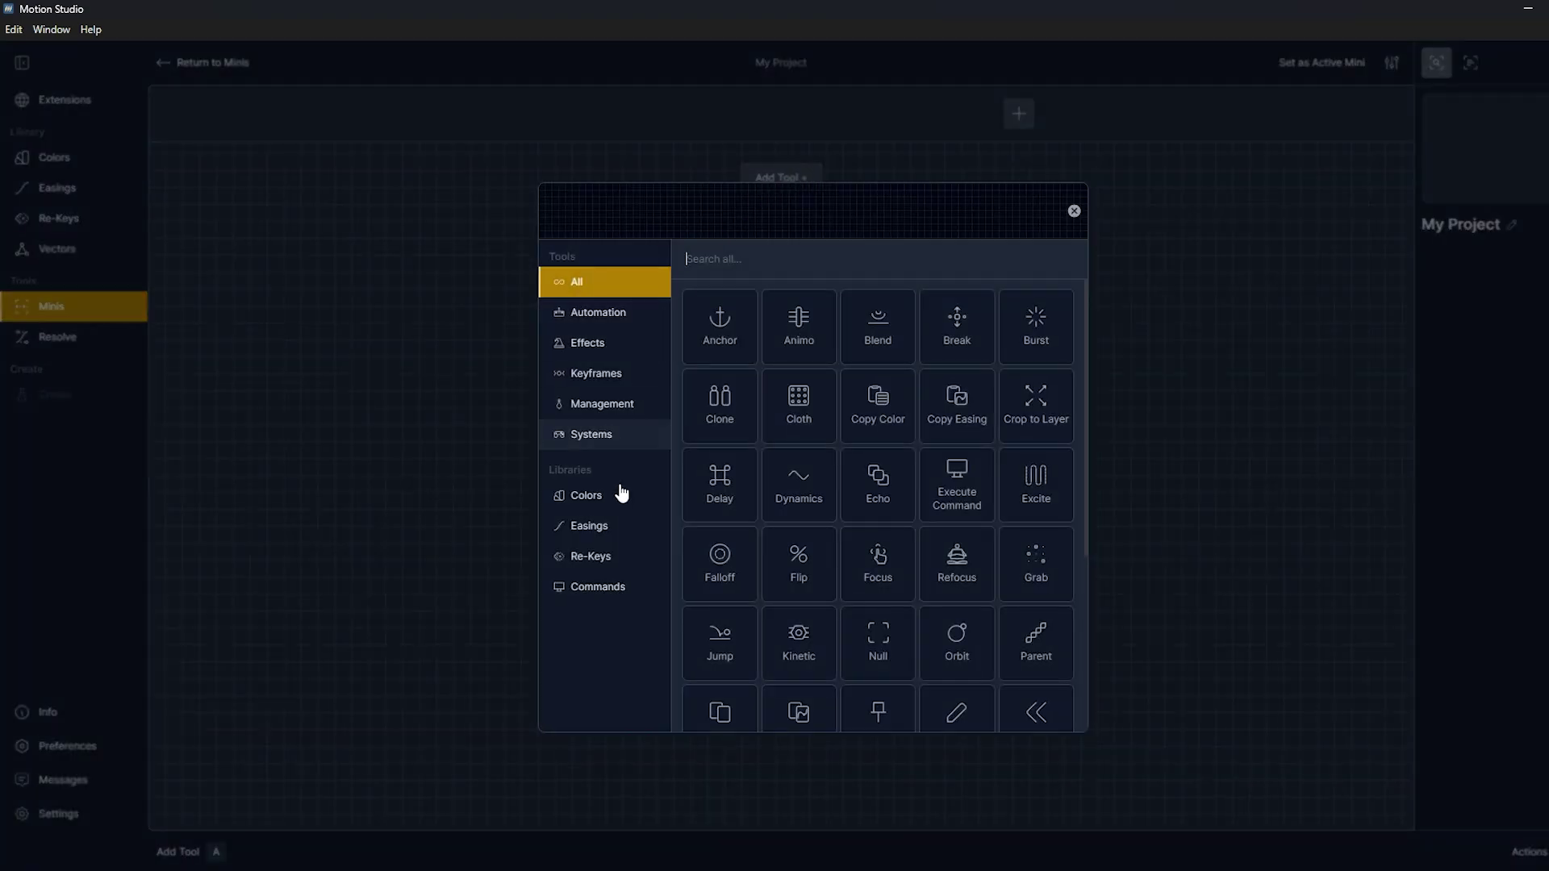
left_click(591, 557)
left_click(820, 627)
left_click(1074, 211)
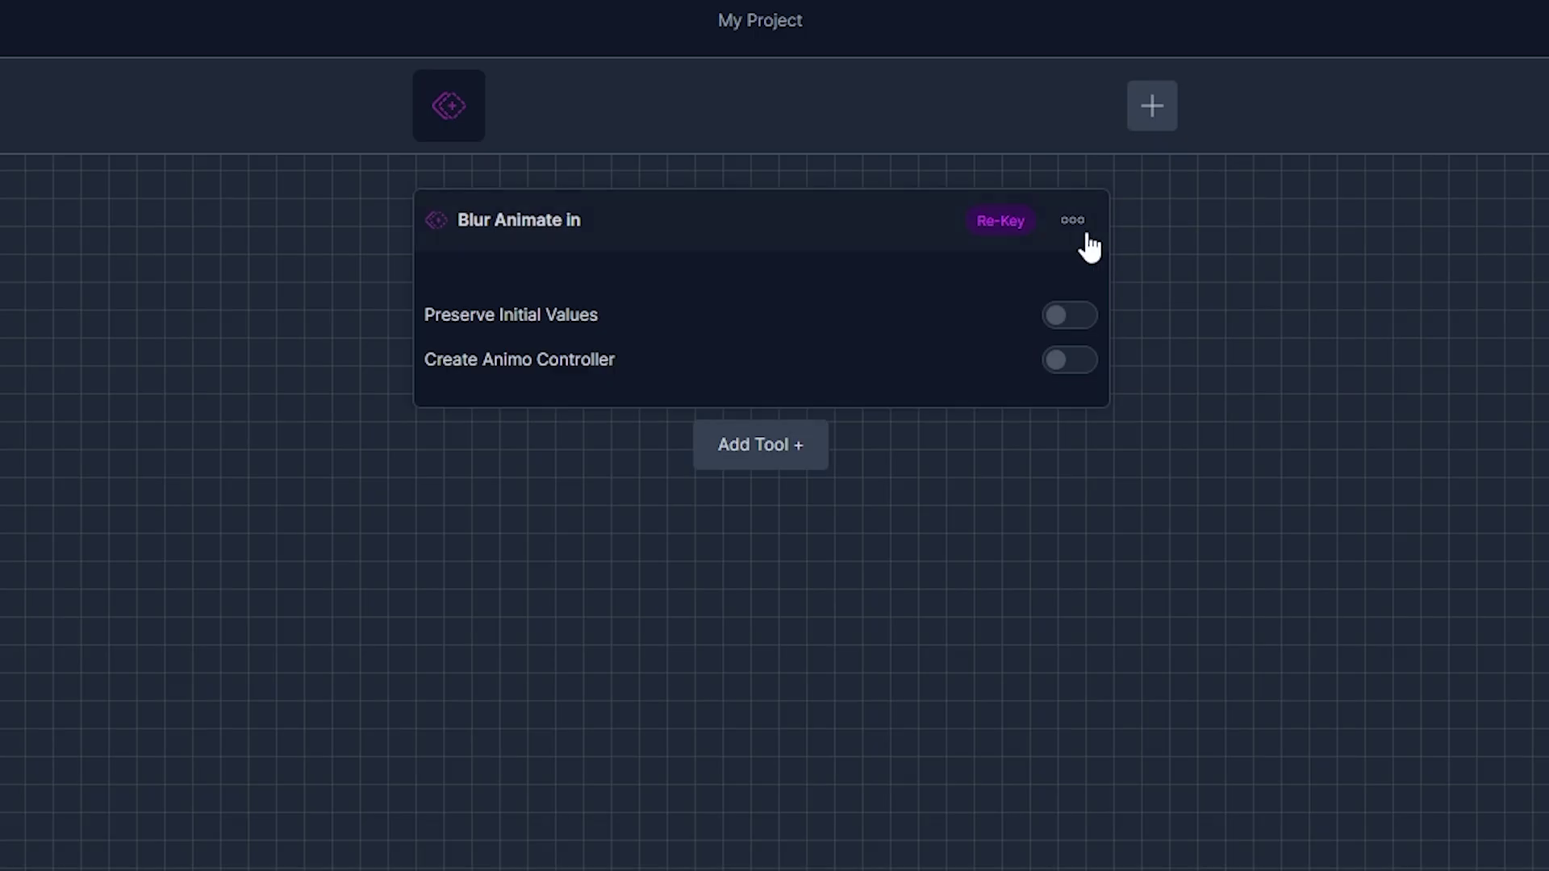
Step: Give the Blur Animate in tool modifier keys and add a Shift variant
left_click(1077, 225)
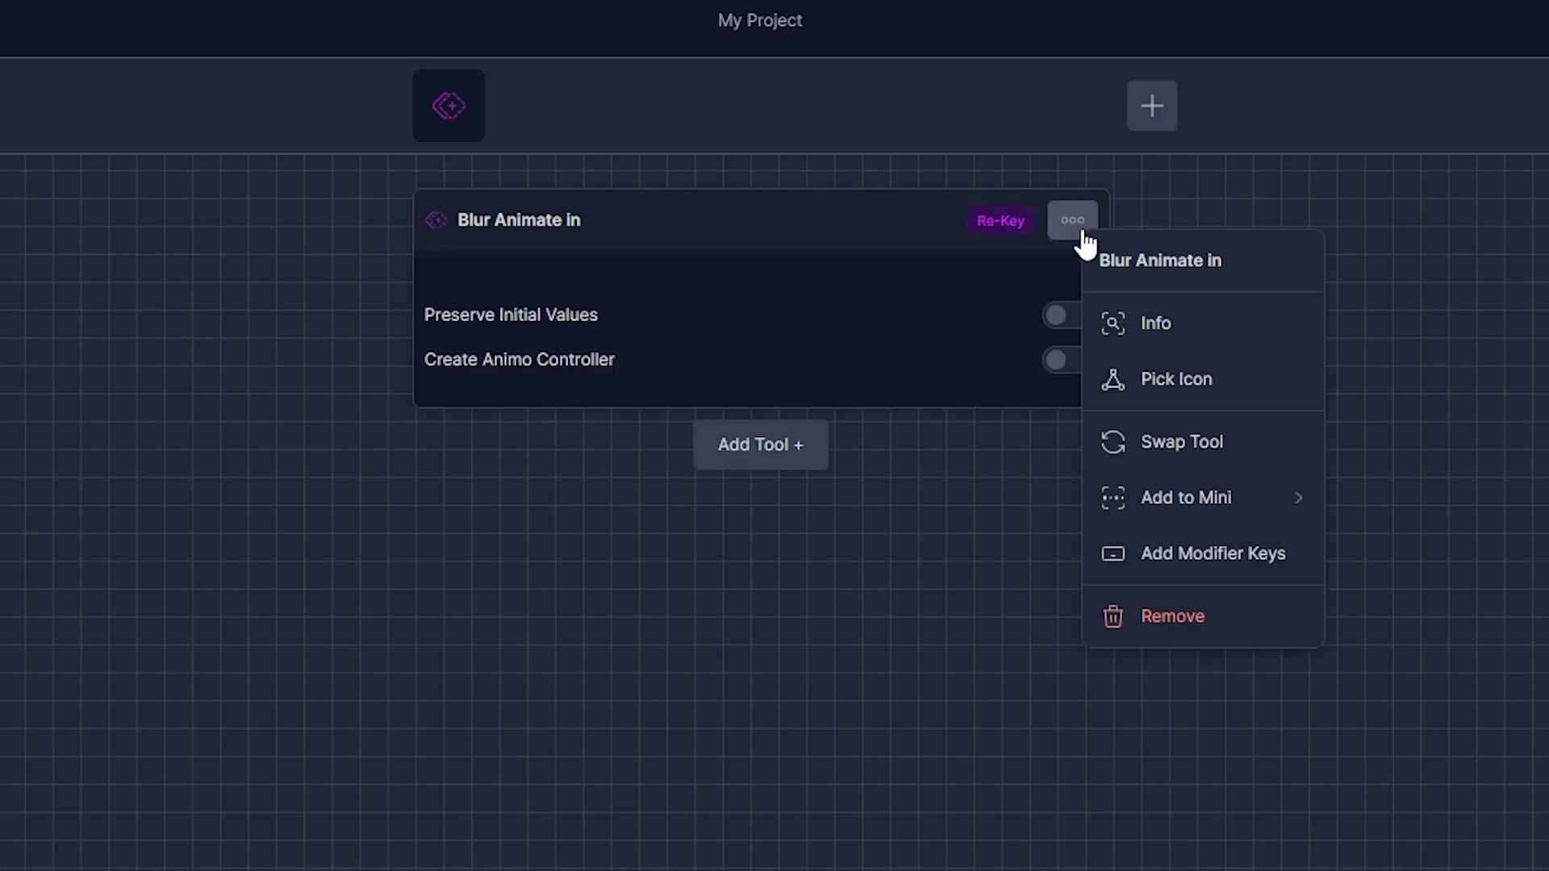
left_click(1179, 564)
left_click(520, 427)
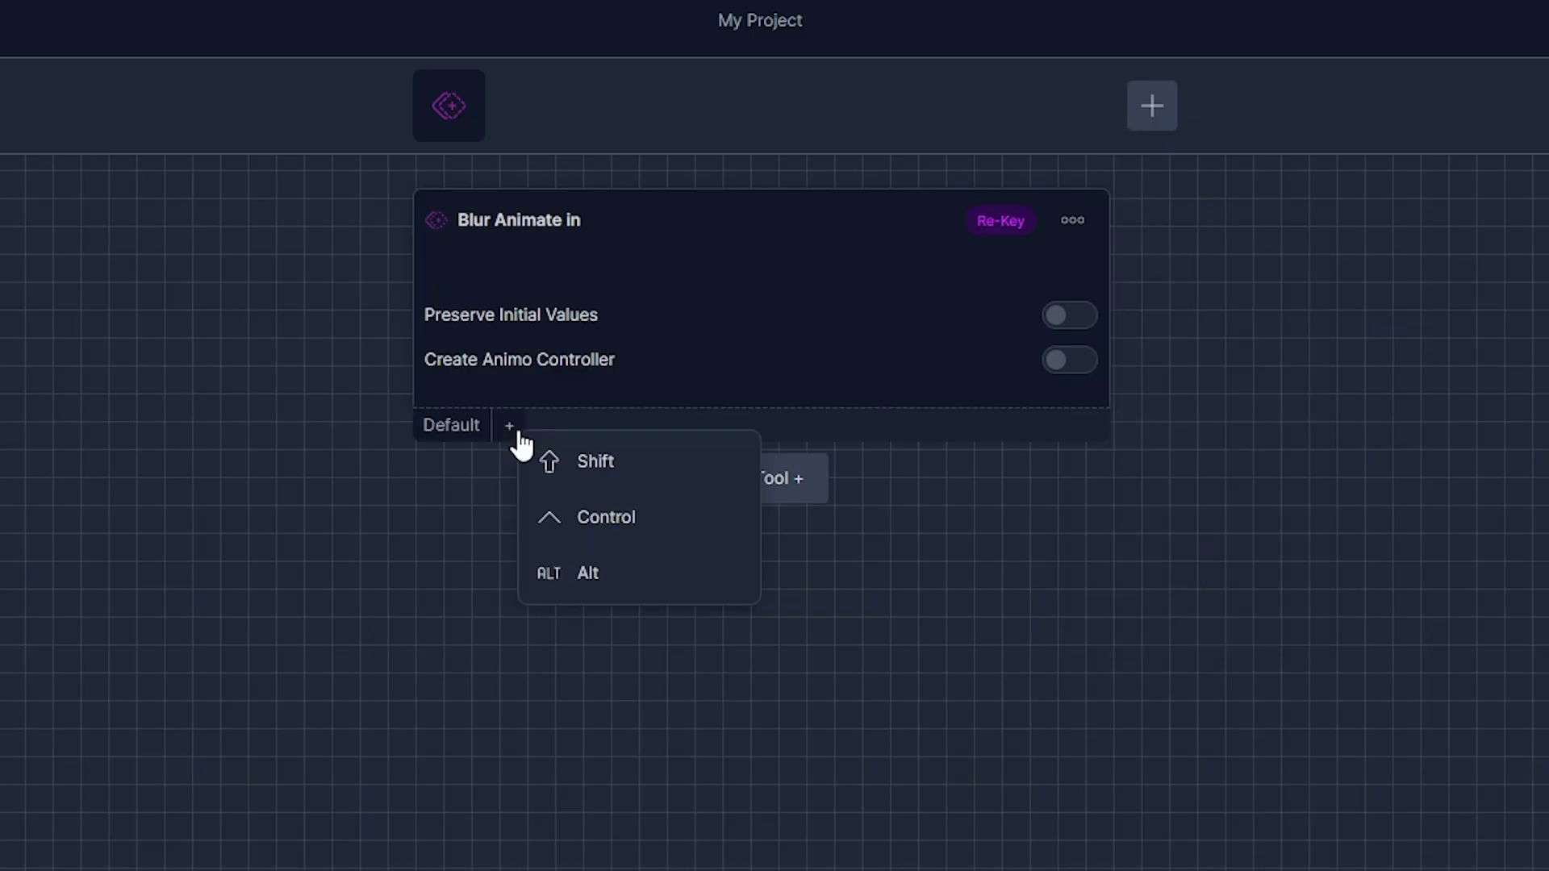
left_click(570, 458)
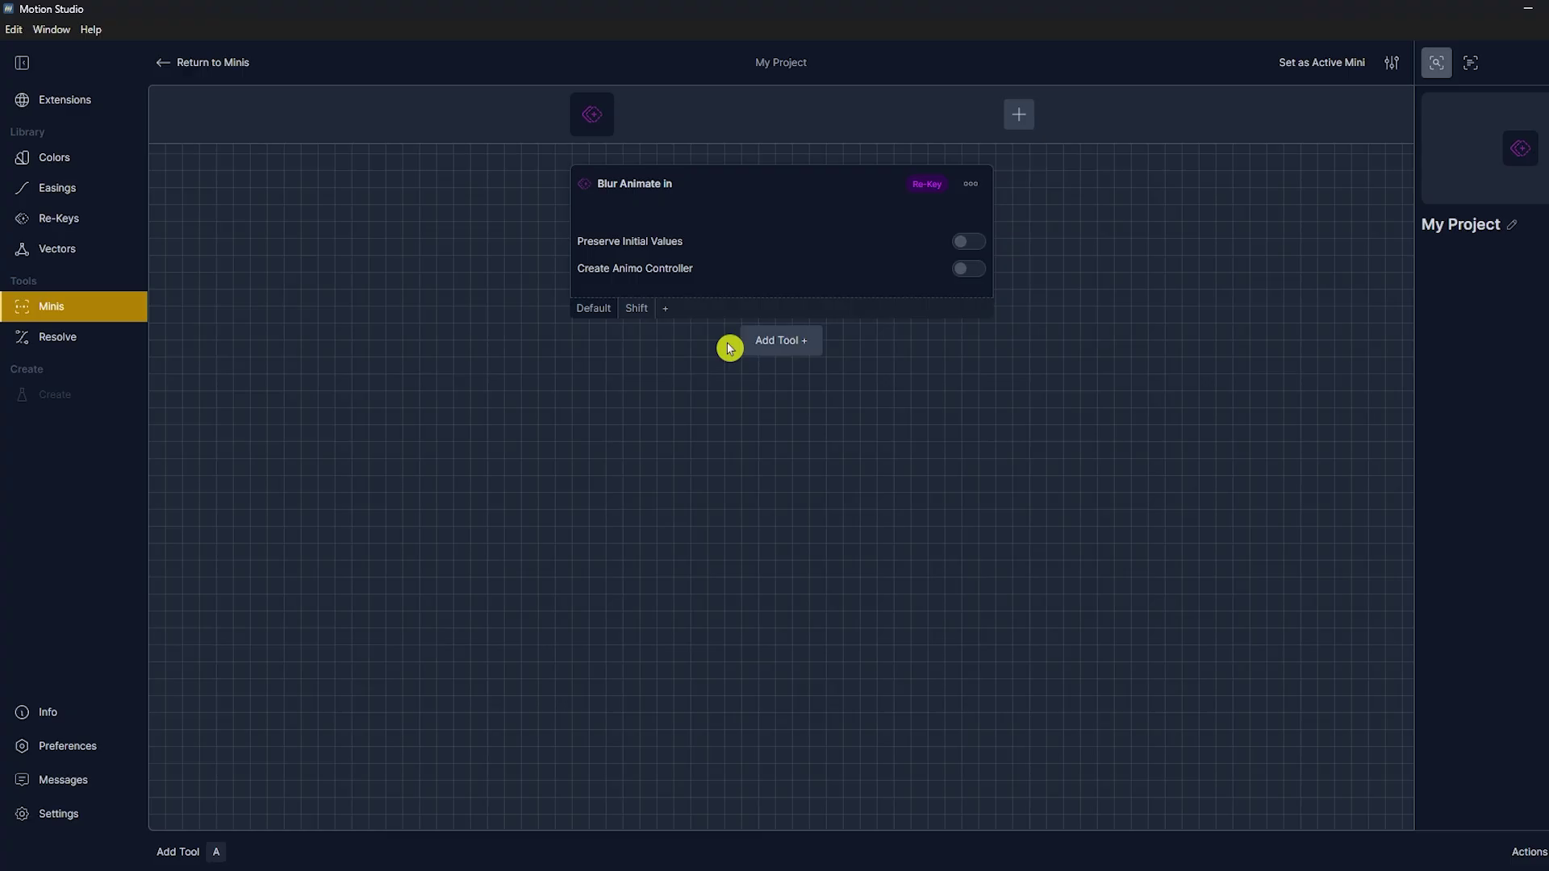
Step: Add the 100,5 and 5,100 curves from the Standard easing set to the mini
left_click(730, 478)
left_click(464, 793)
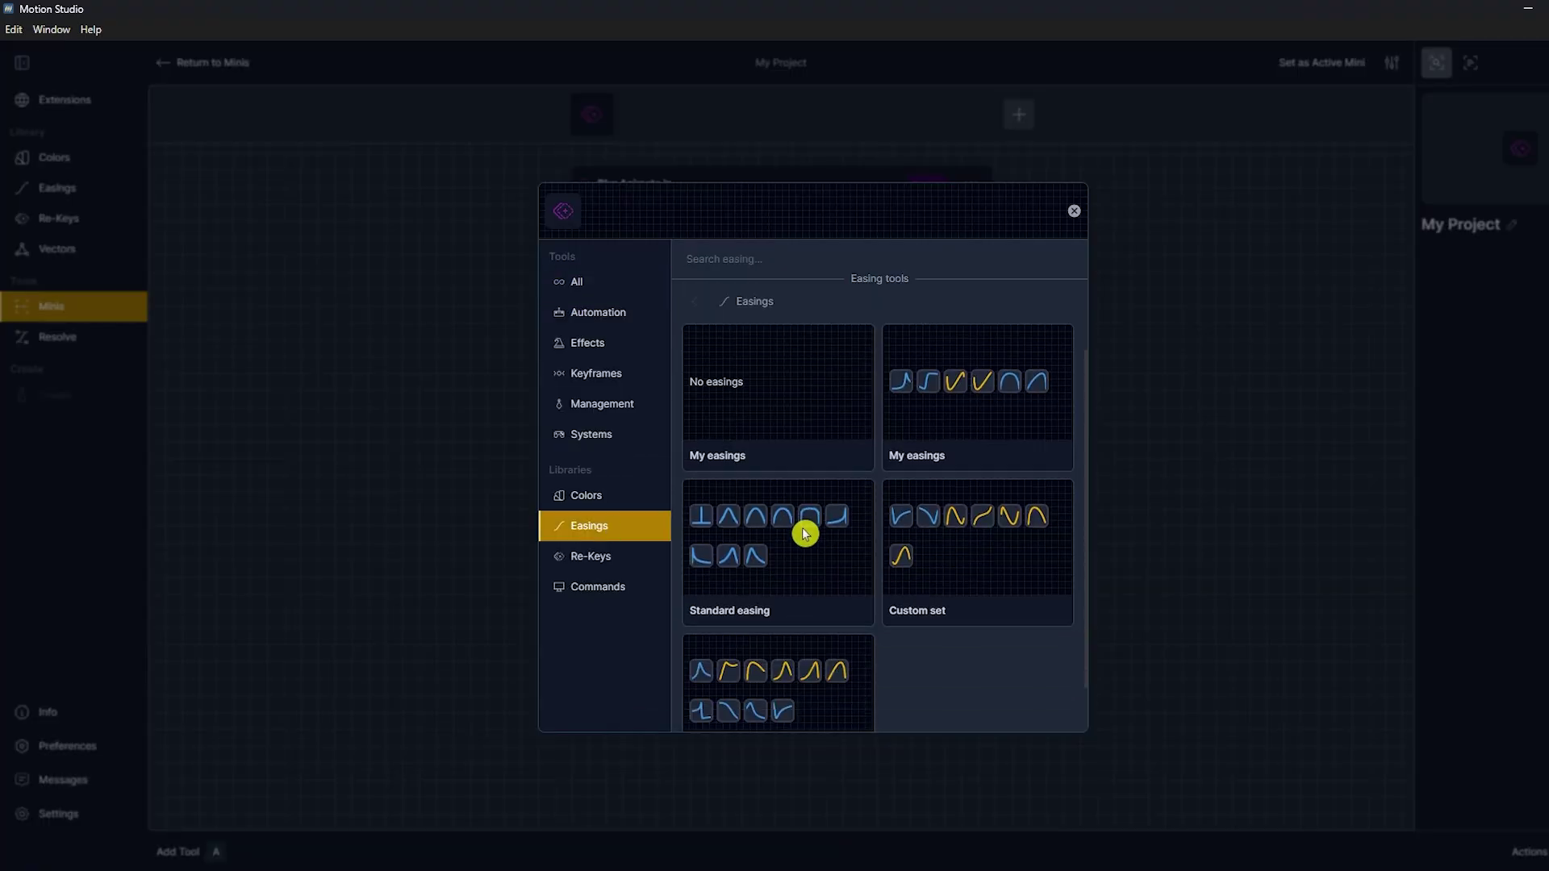
scroll(805, 533, "down", 1)
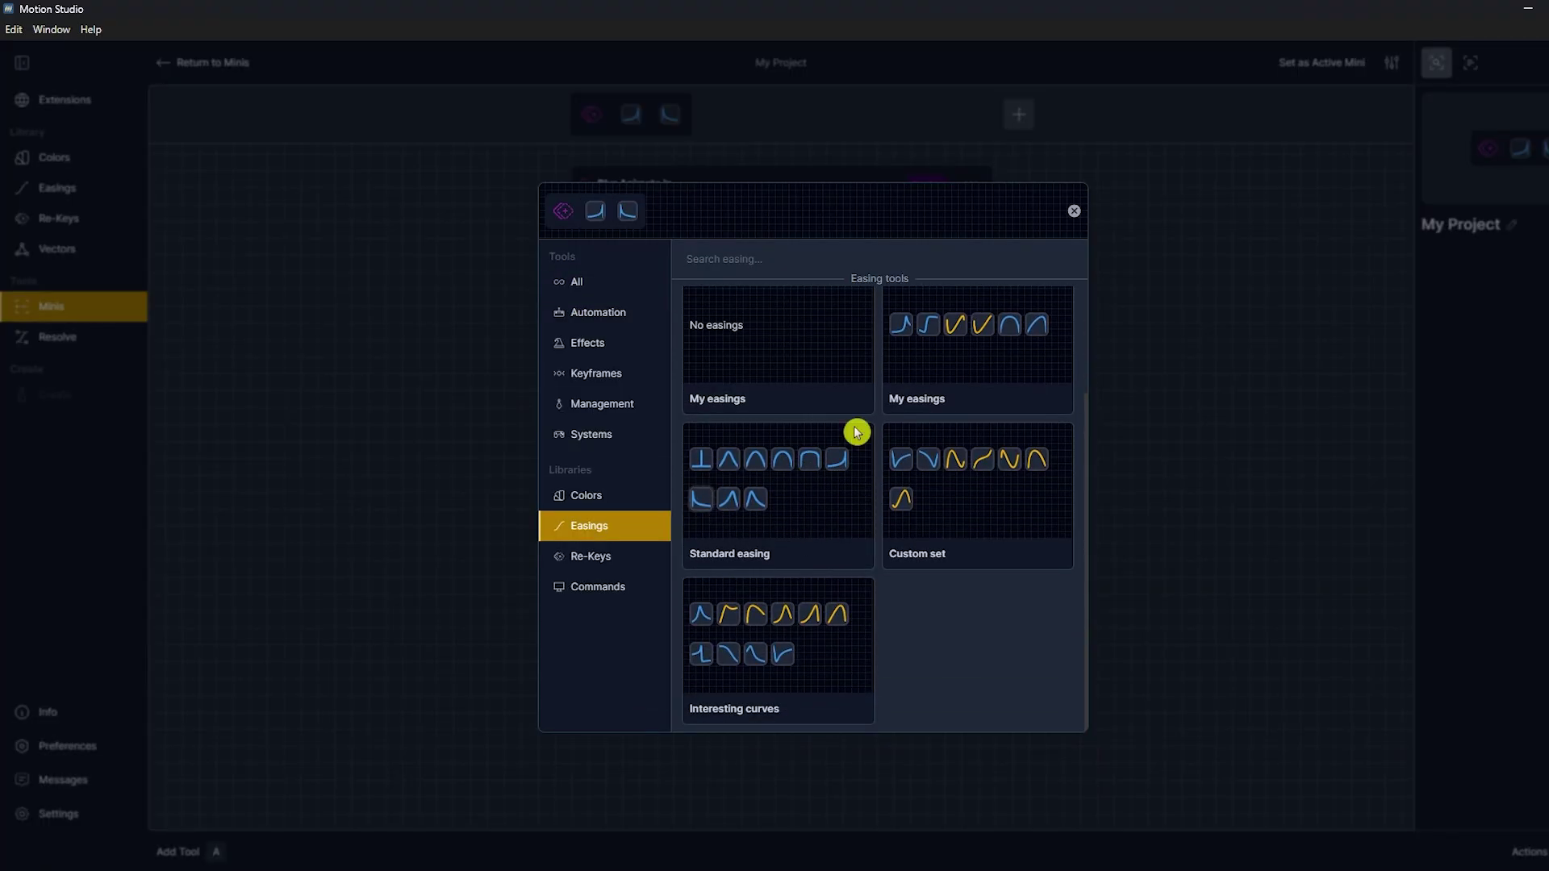
Step: Add the white, black and purple colors from the HOLMES MOTION palette to the mini and close the tool picker
left_click(586, 495)
left_click(727, 623)
left_click(755, 623)
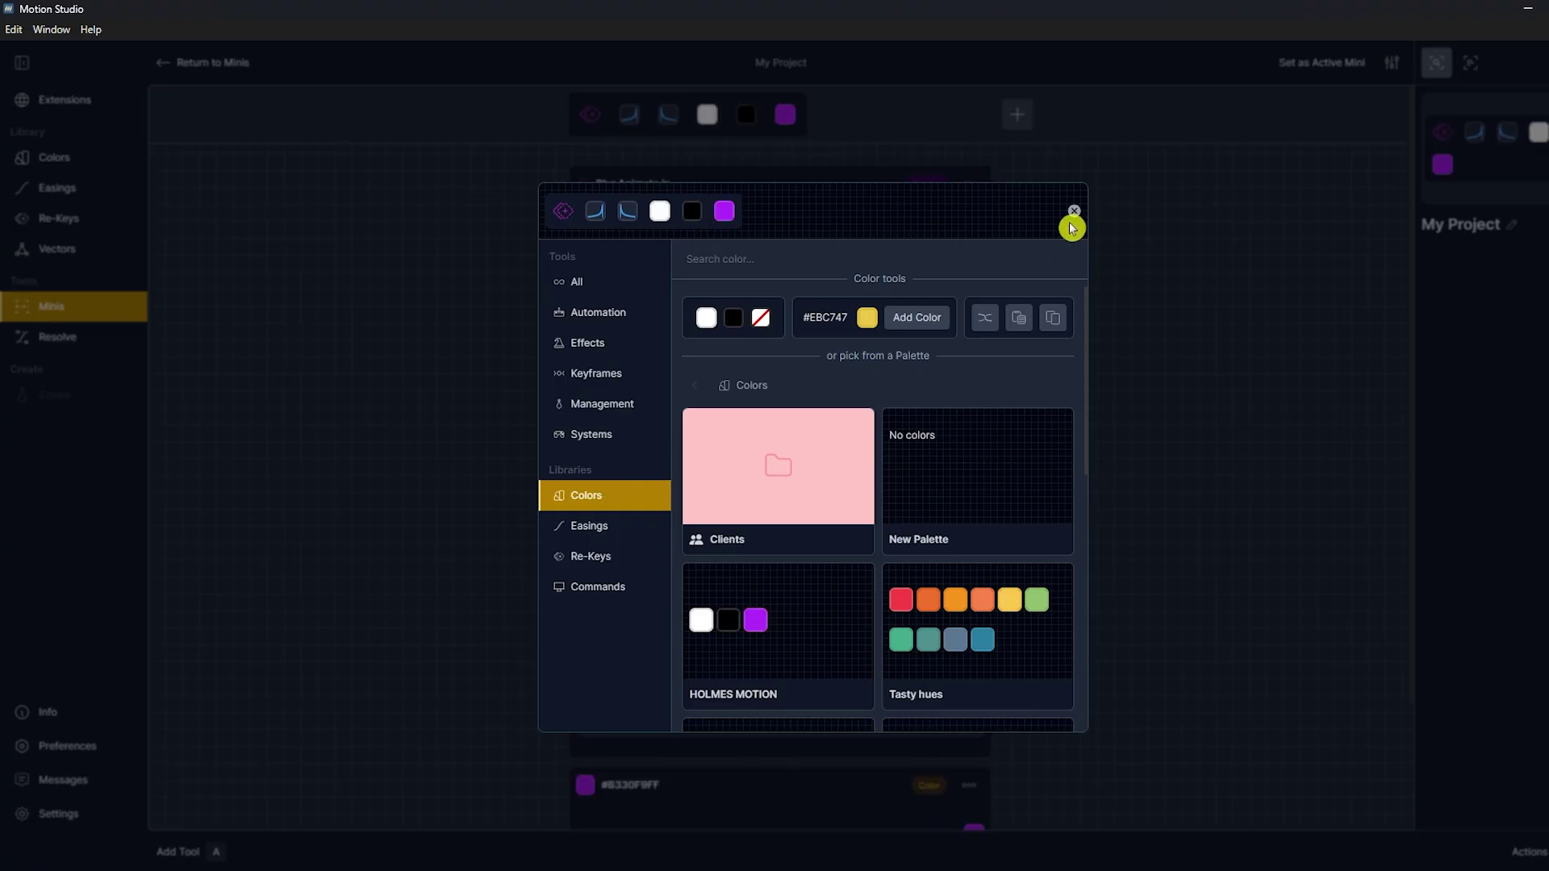
left_click(1074, 211)
Step: Add a Control modifier to the black color tool and set that variant's mode to Stroke
scroll(969, 460, "down", 3)
left_click(969, 458)
left_click(1049, 613)
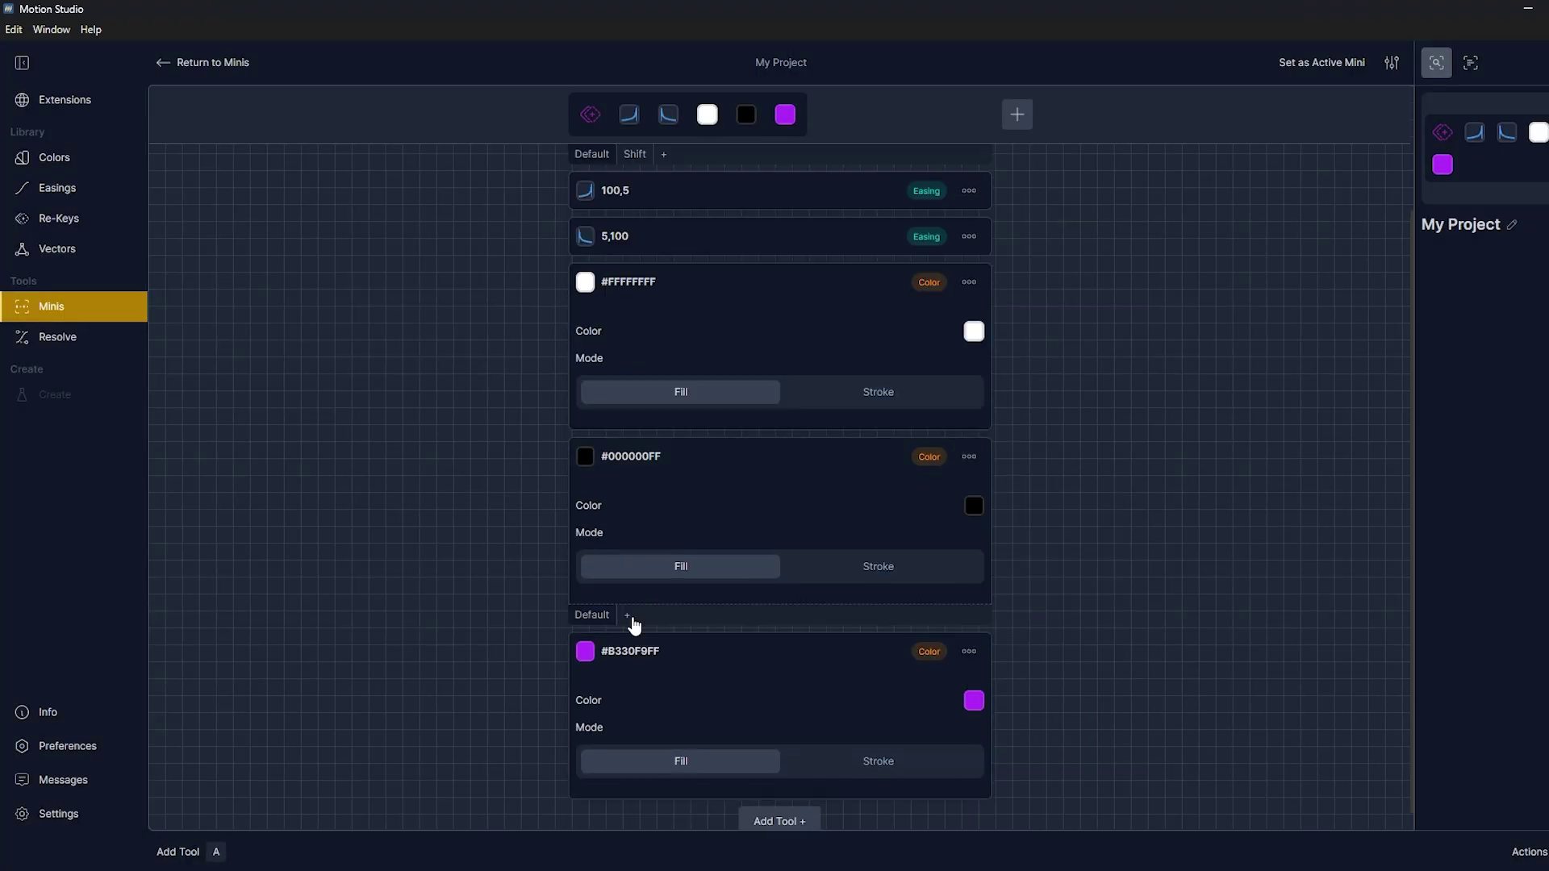
left_click(628, 616)
left_click(675, 667)
left_click(855, 567)
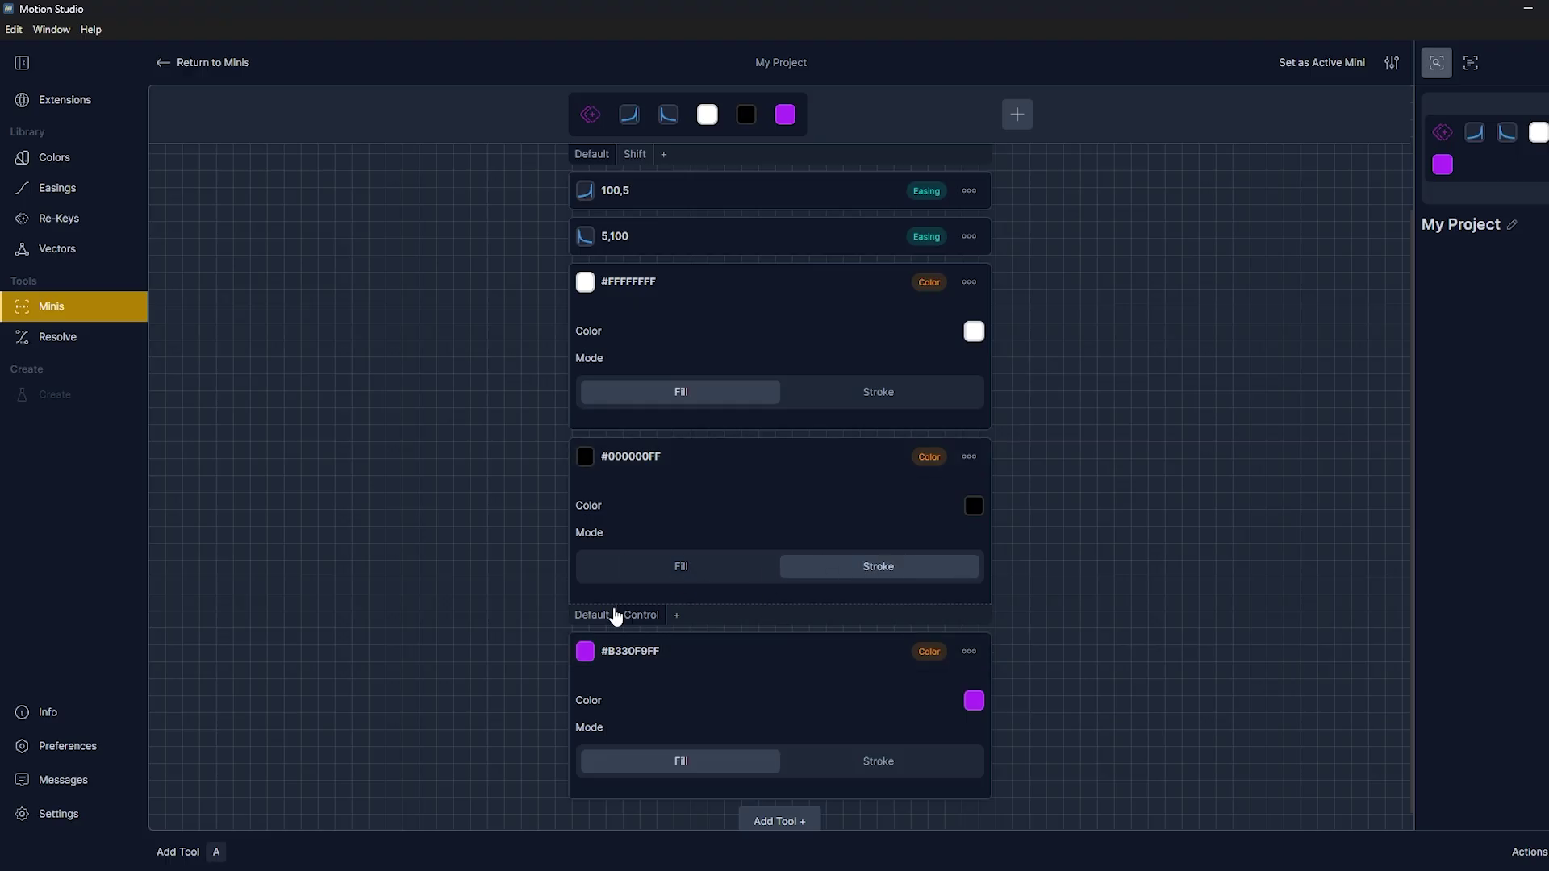
Step: Add modifier keys to the purple color tool at the end of the mini
scroll(597, 629, "down", 1)
left_click(969, 631)
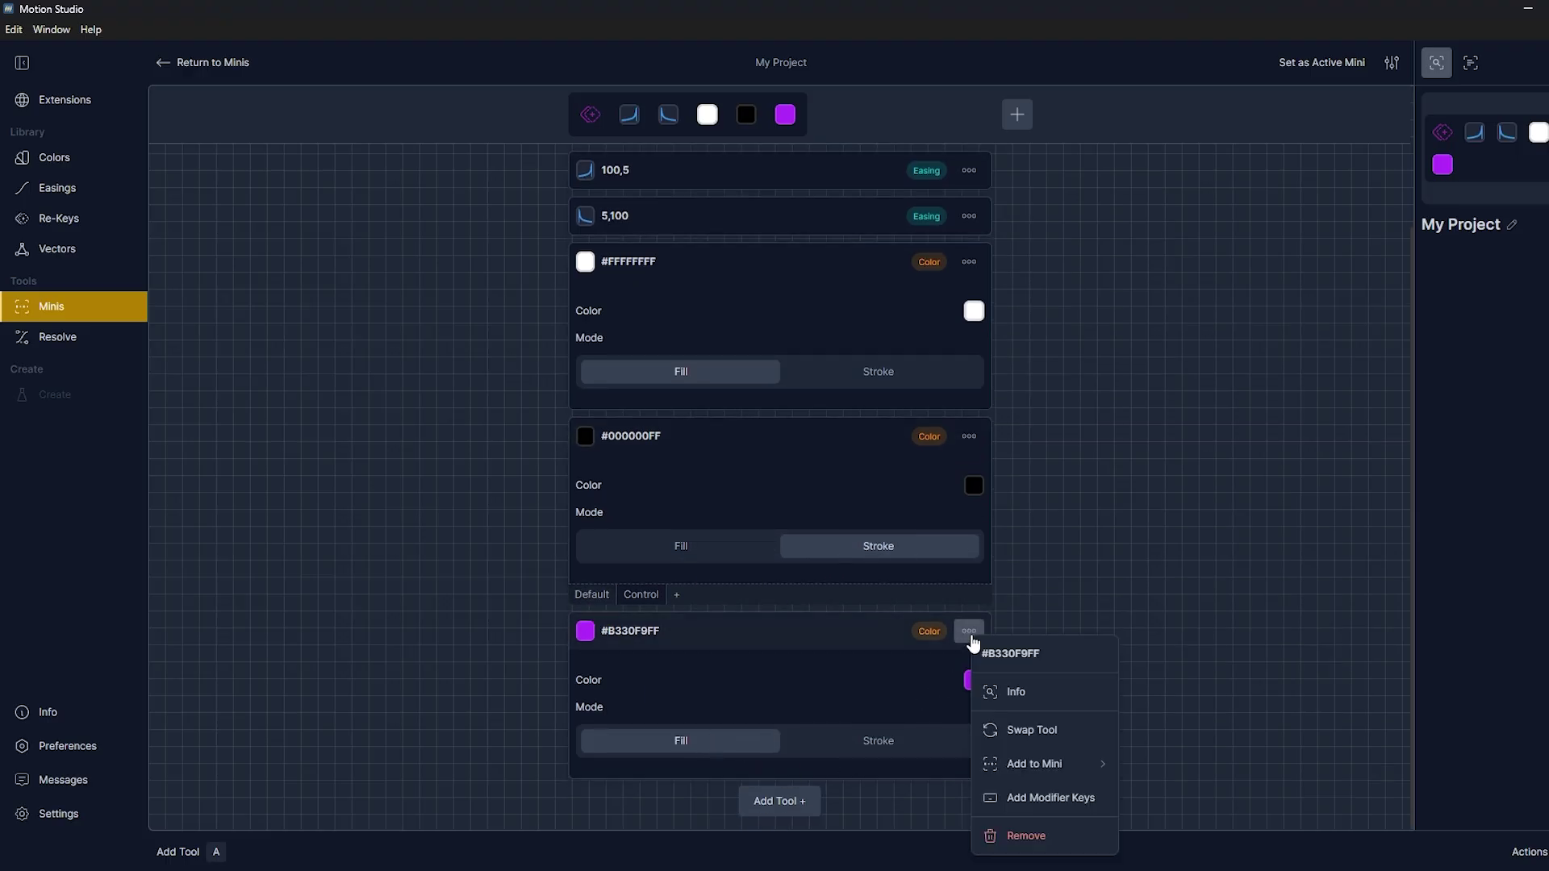
left_click(984, 793)
Step: Return to the minis and set My Project as the active mini
left_click(216, 62)
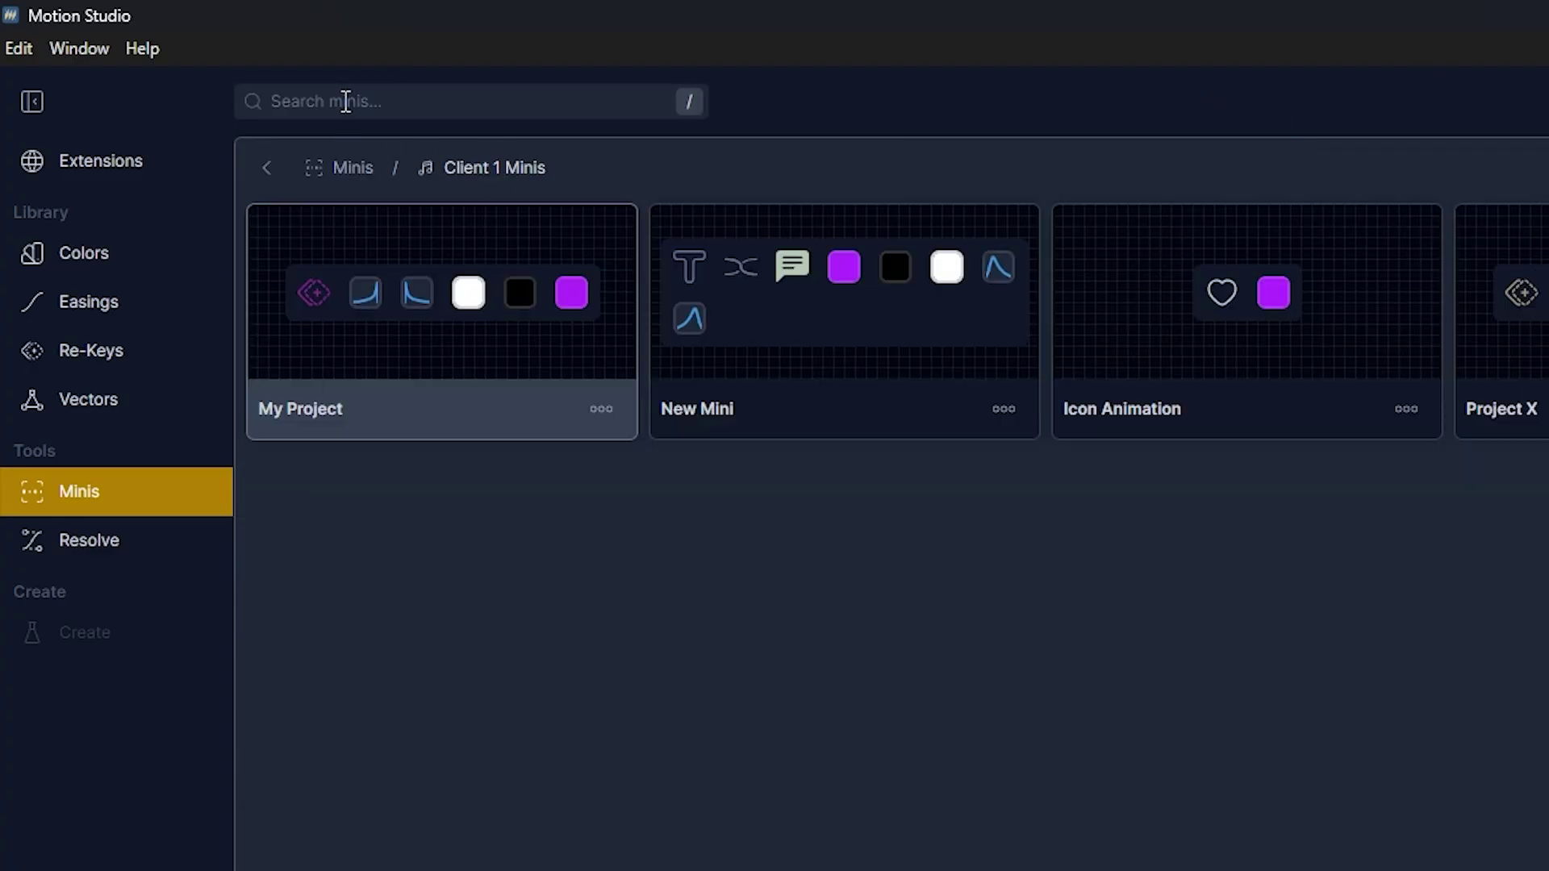
left_click(602, 408)
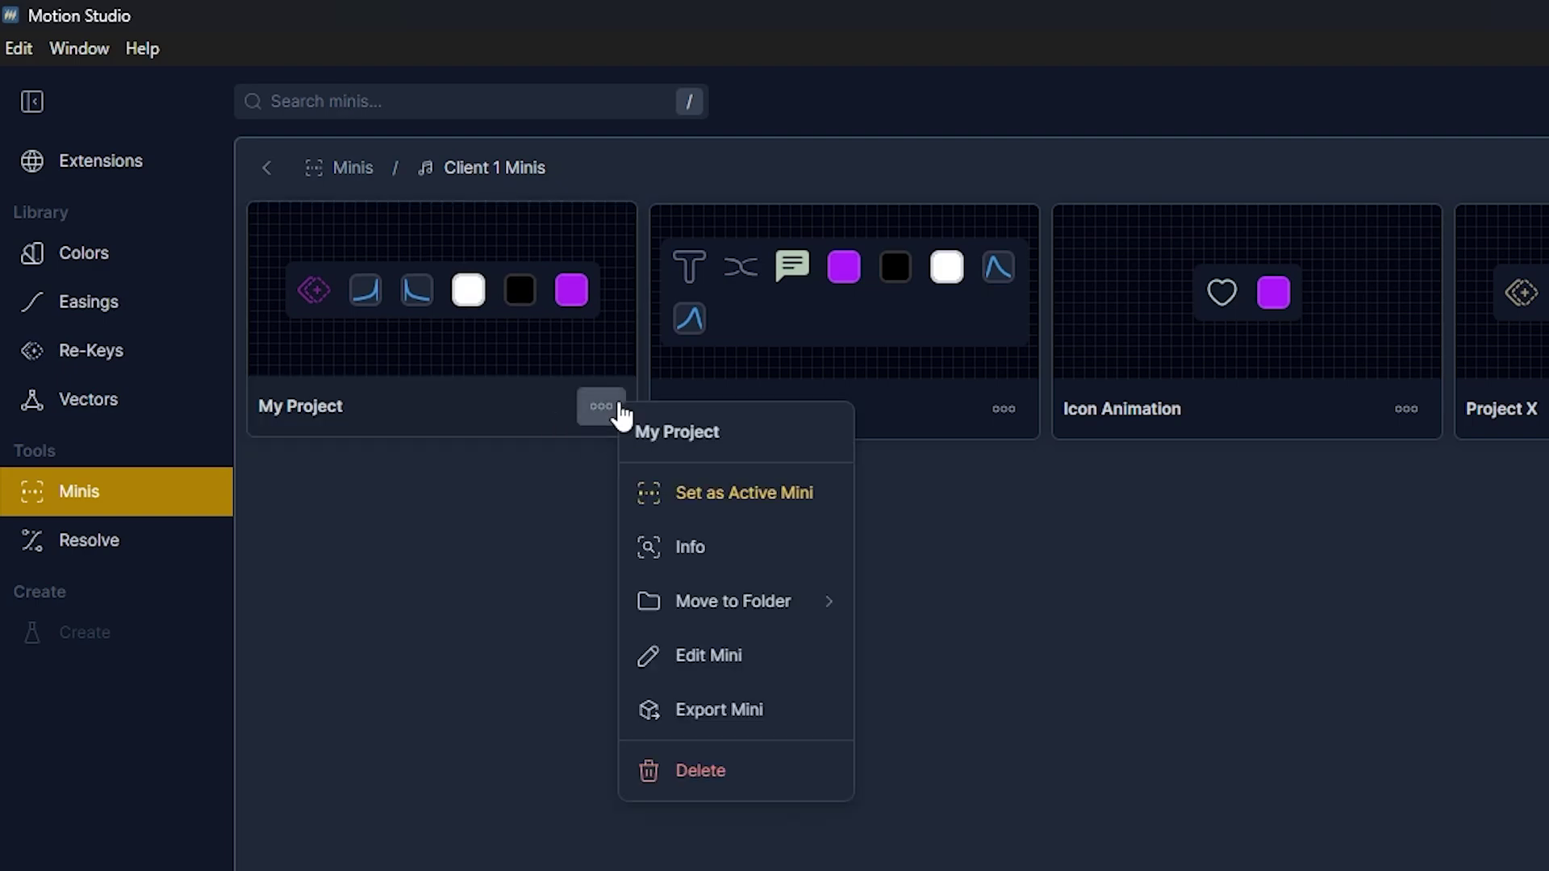
left_click(681, 495)
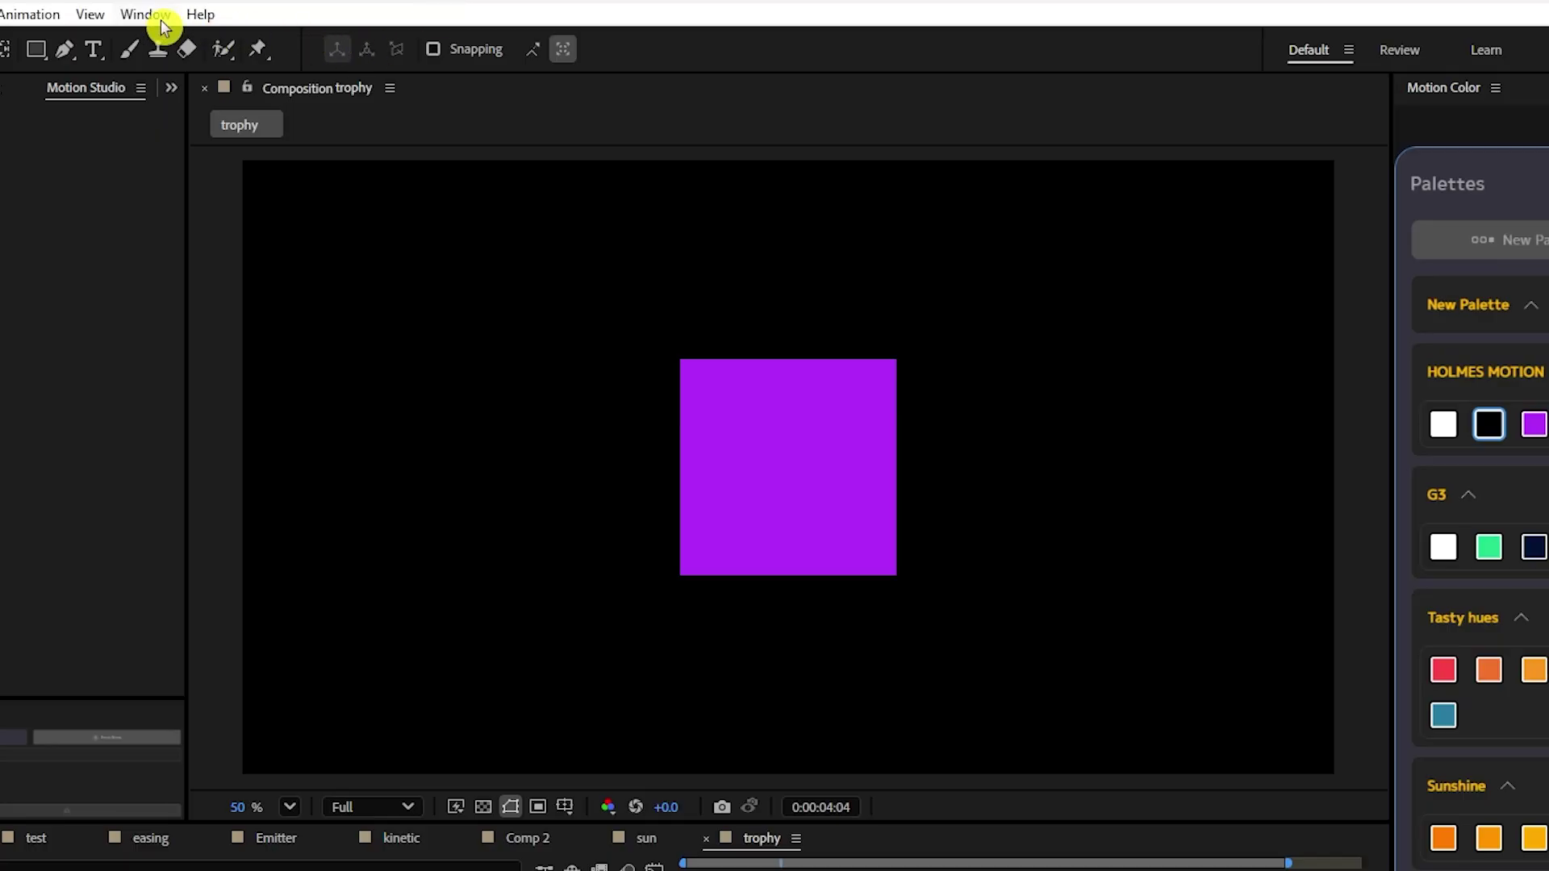
Step: Switch to After Effects and open the Motion Mini extension
left_click(161, 18)
mouse_move(287, 132)
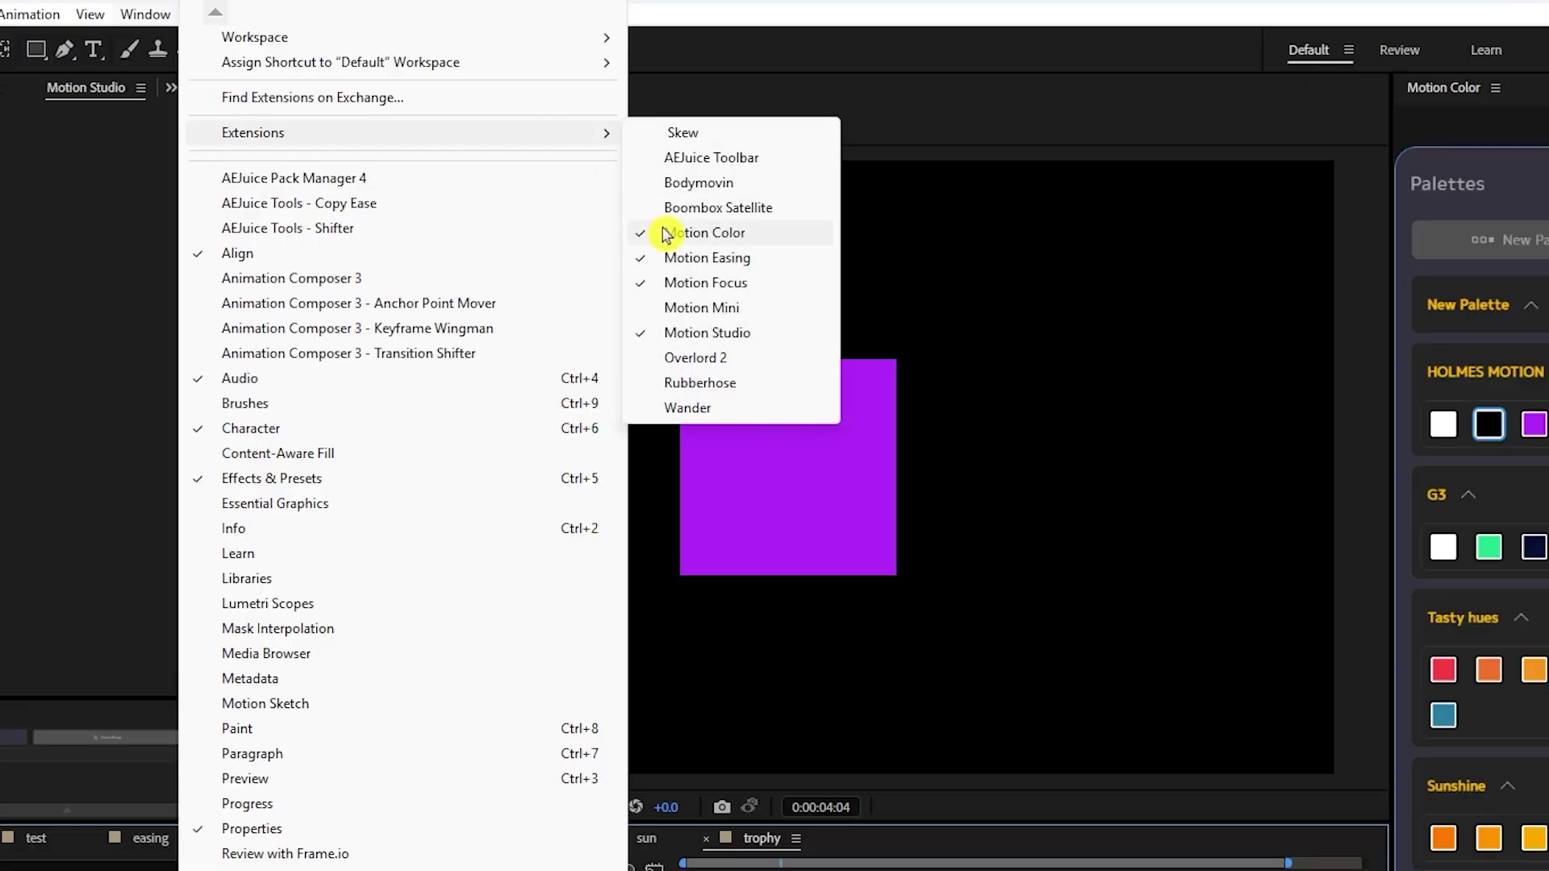
left_click(687, 309)
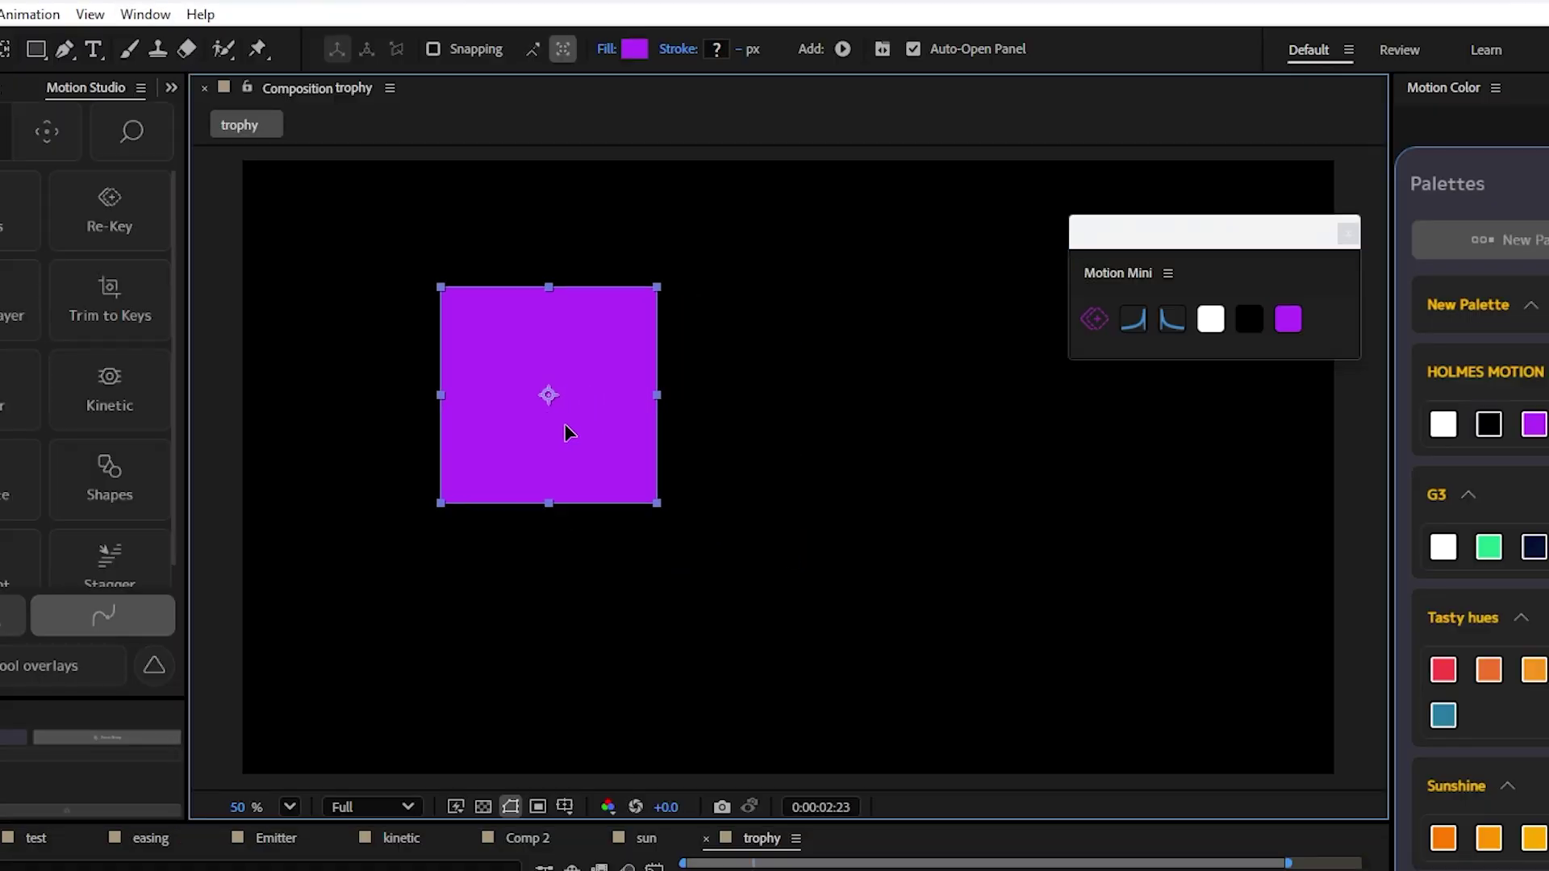
Step: Apply the mini's Blur Animate in Re-Key to the purple square and preview the animation
left_click(1095, 324)
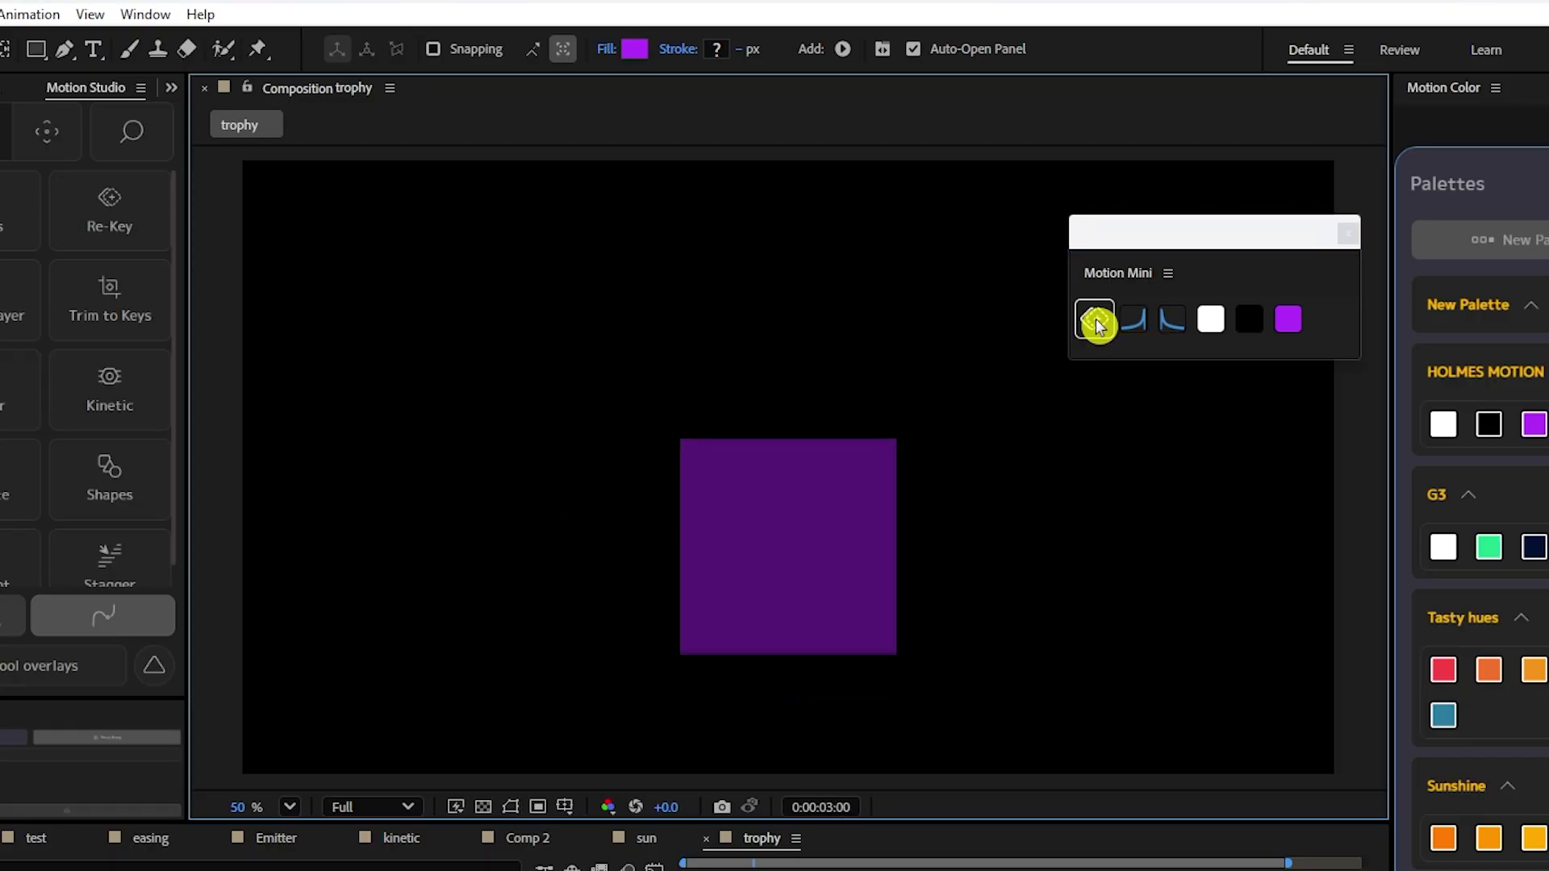
left_click(1096, 325)
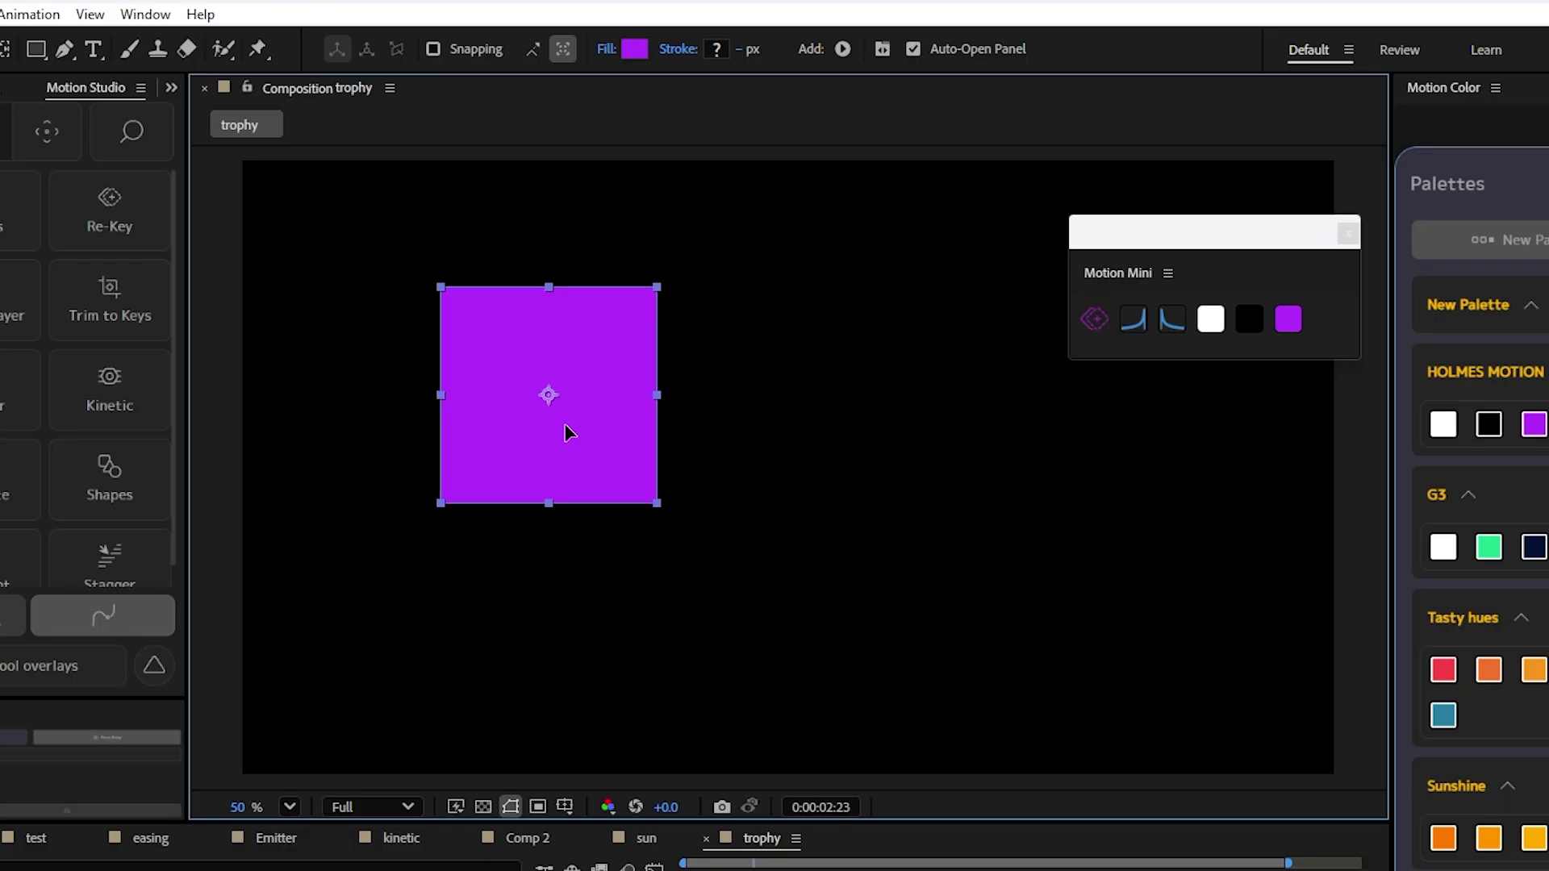
left_click(1095, 324)
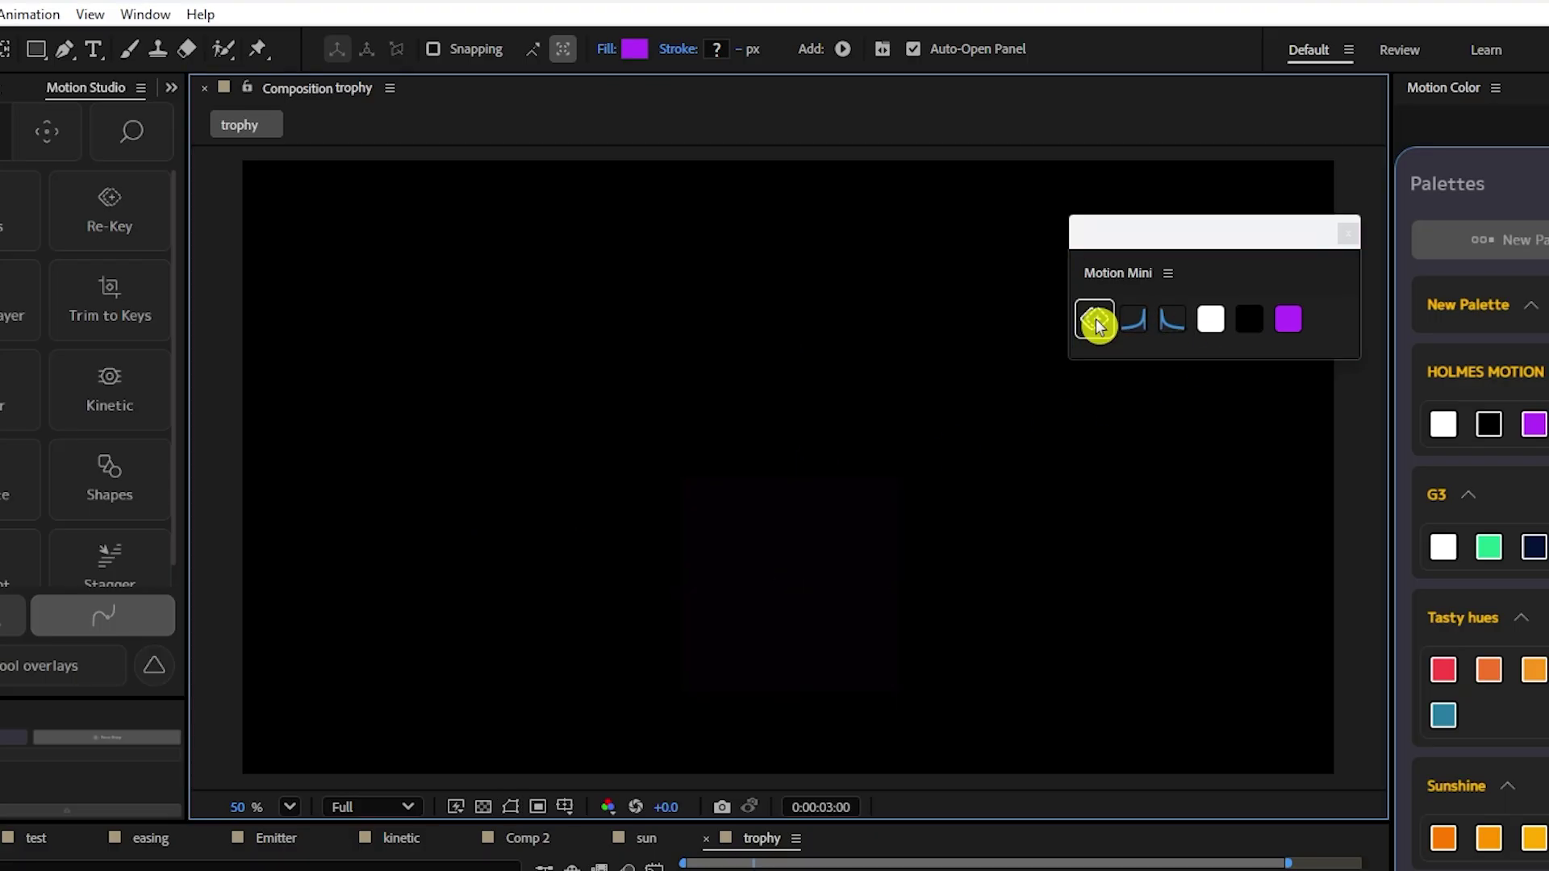
left_click(1094, 320)
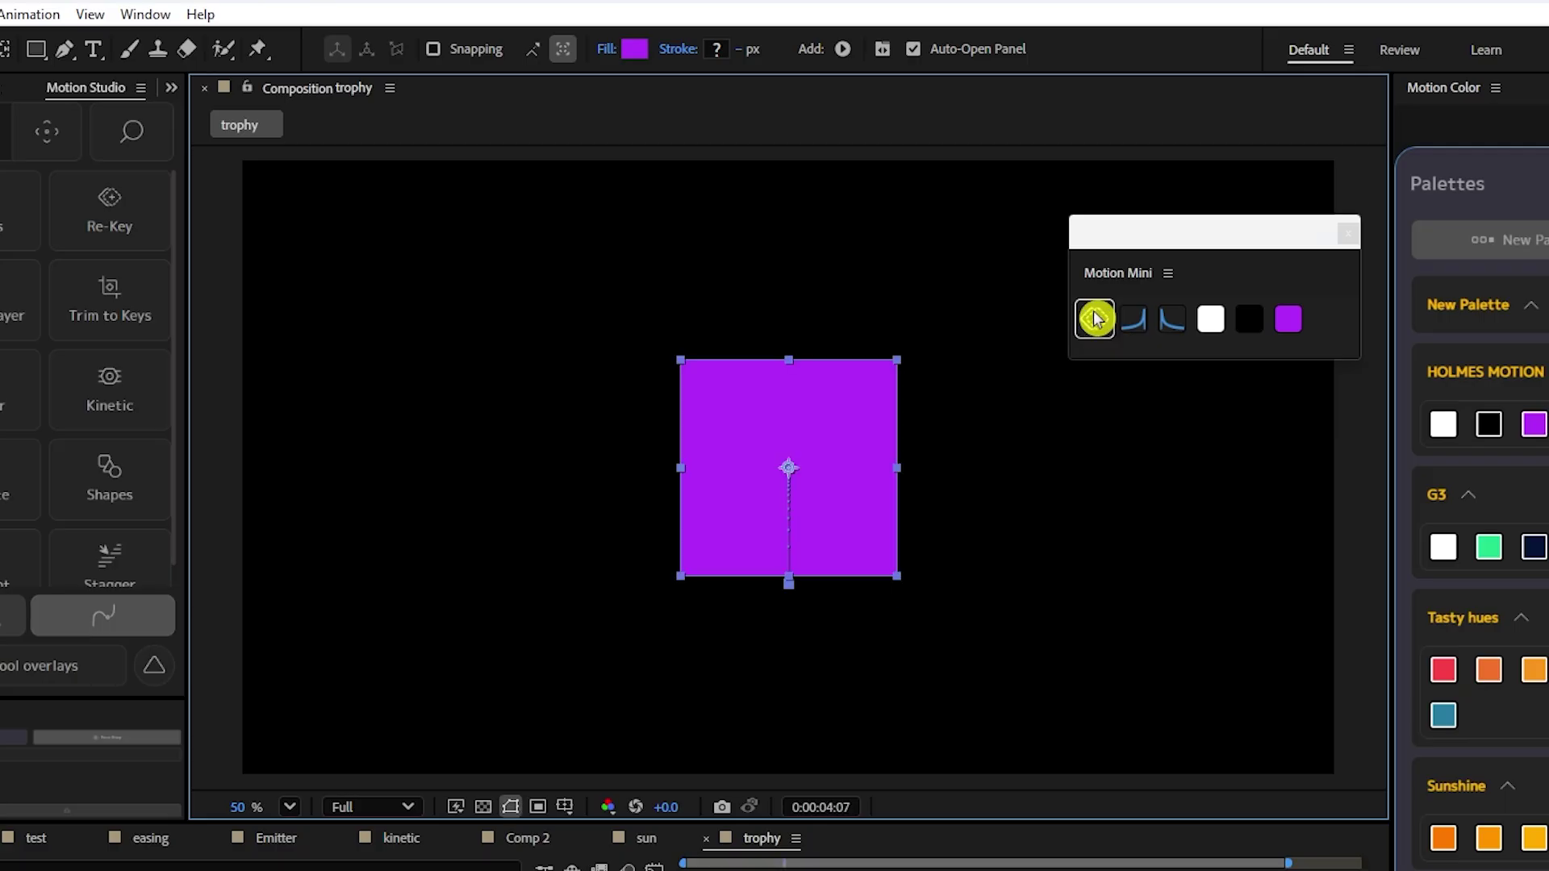
key("space")
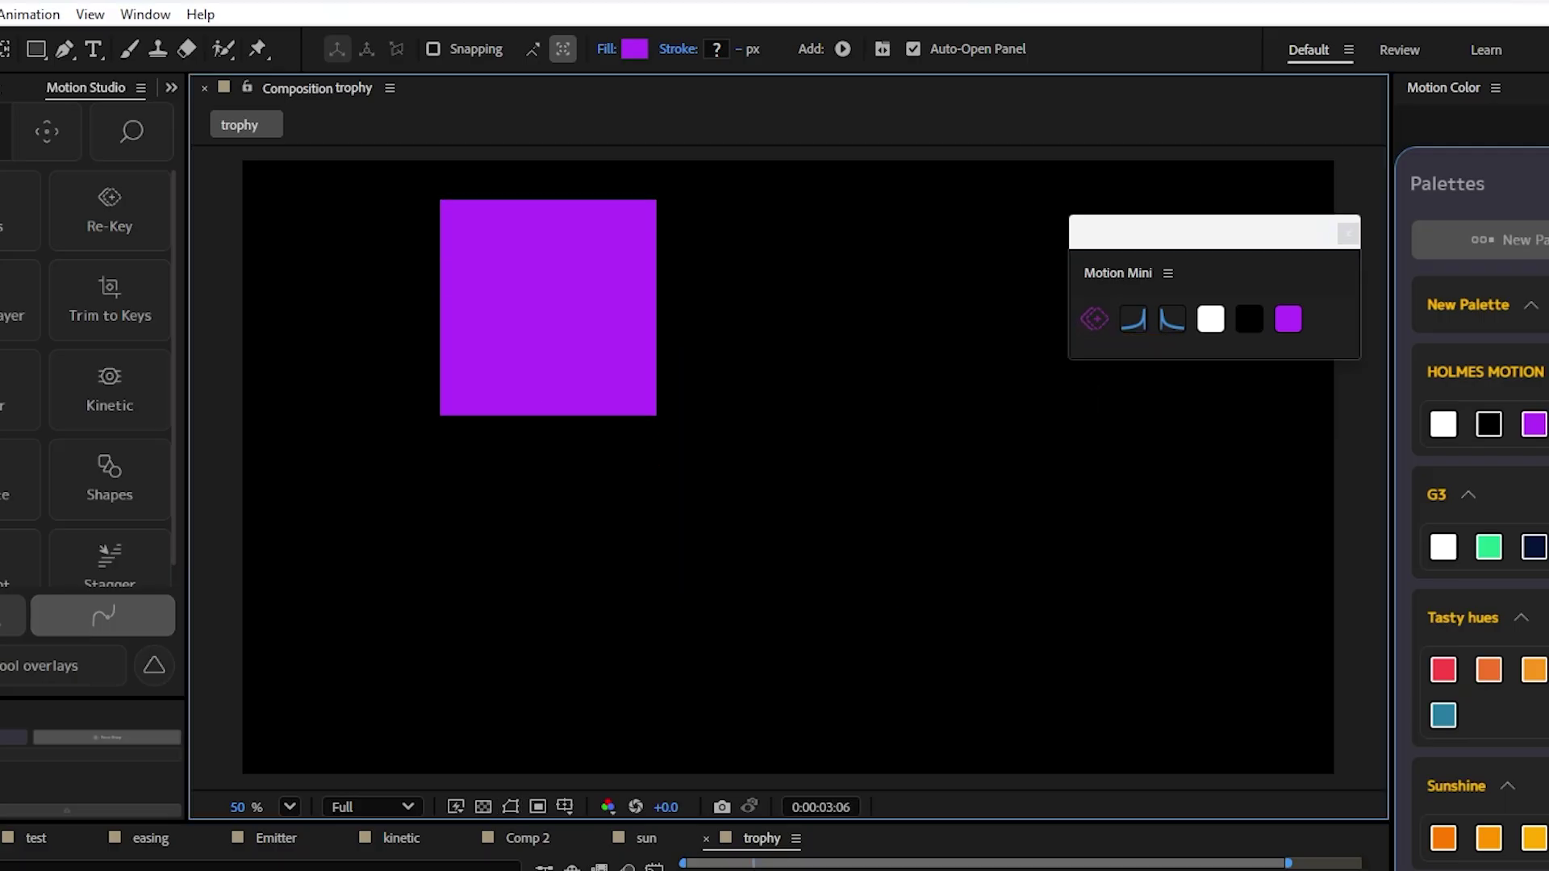
Step: Play back the square's blur, position and opacity keyframes and deselect them in the timeline
key("space")
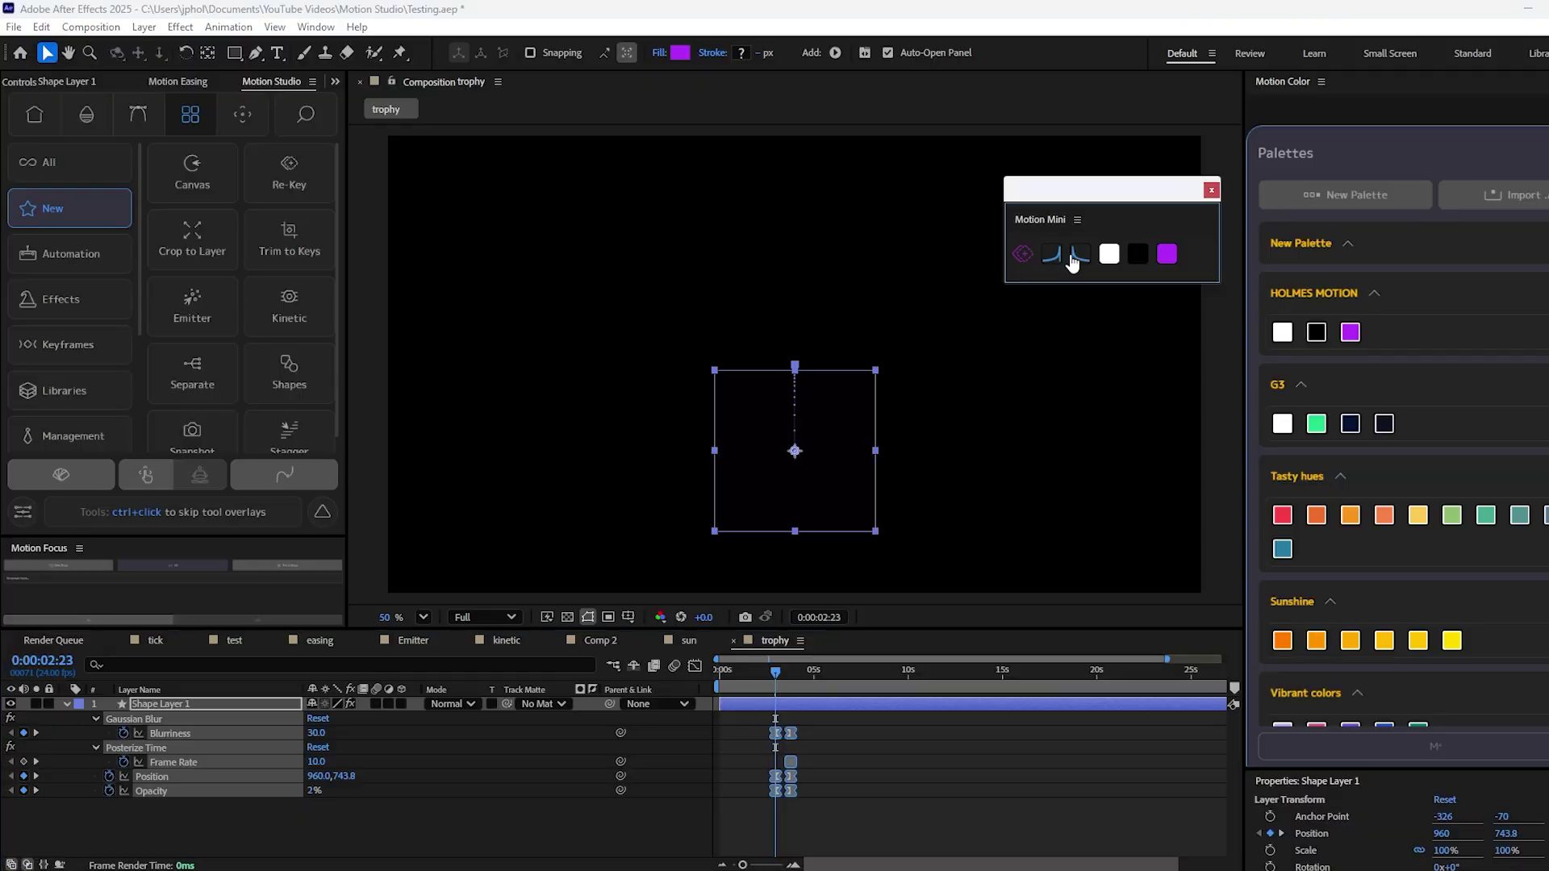
key("space")
left_click(878, 743)
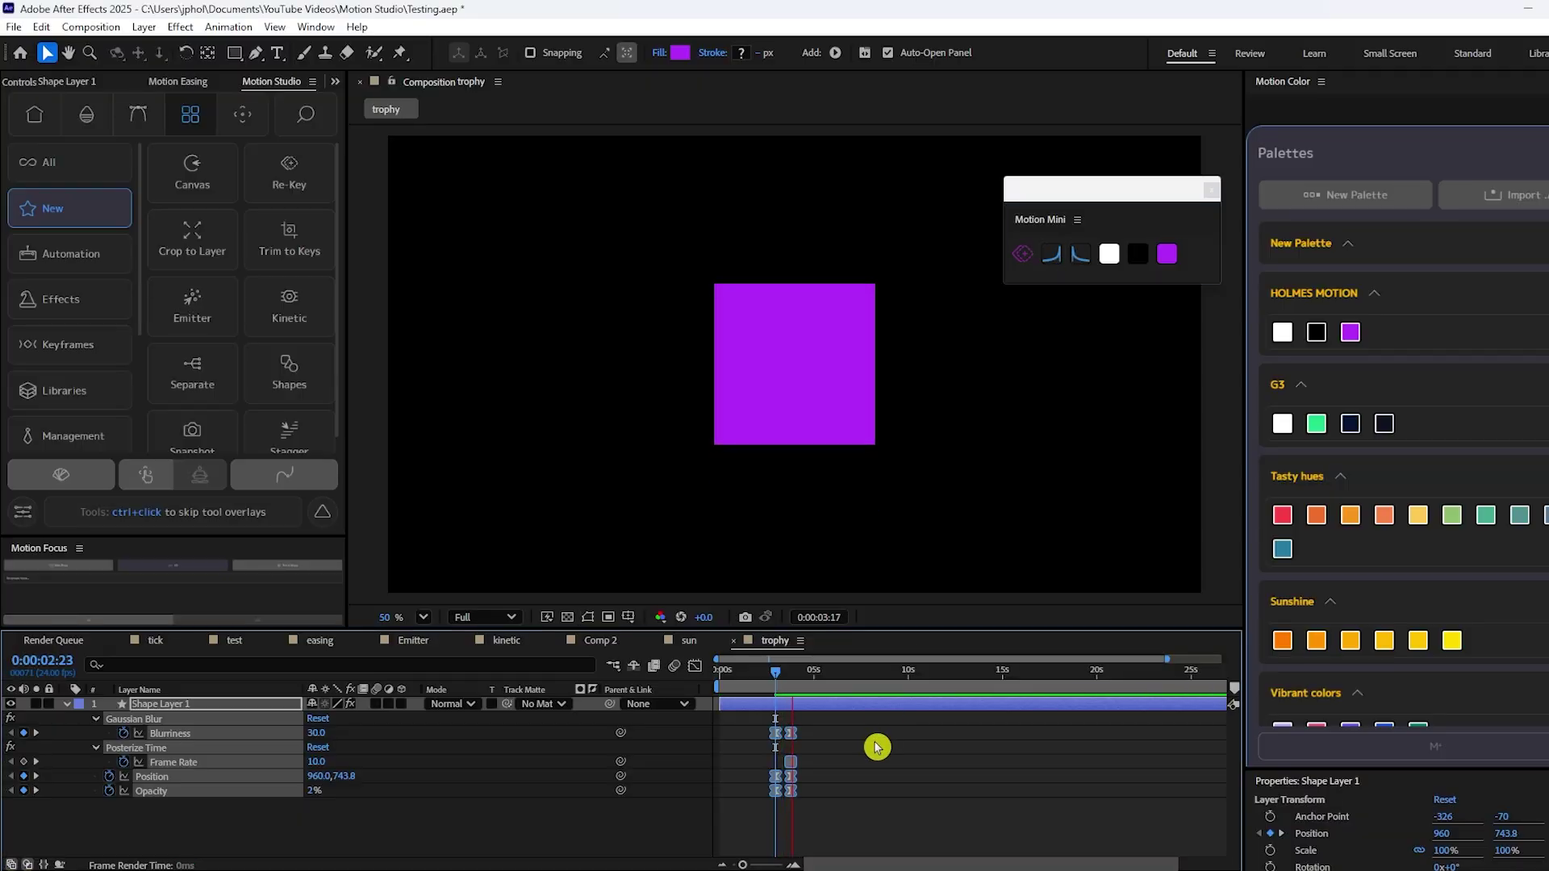
Step: Apply the mini's white color to the composition background and its black color to the selected square
left_click(1117, 265)
left_click(863, 371)
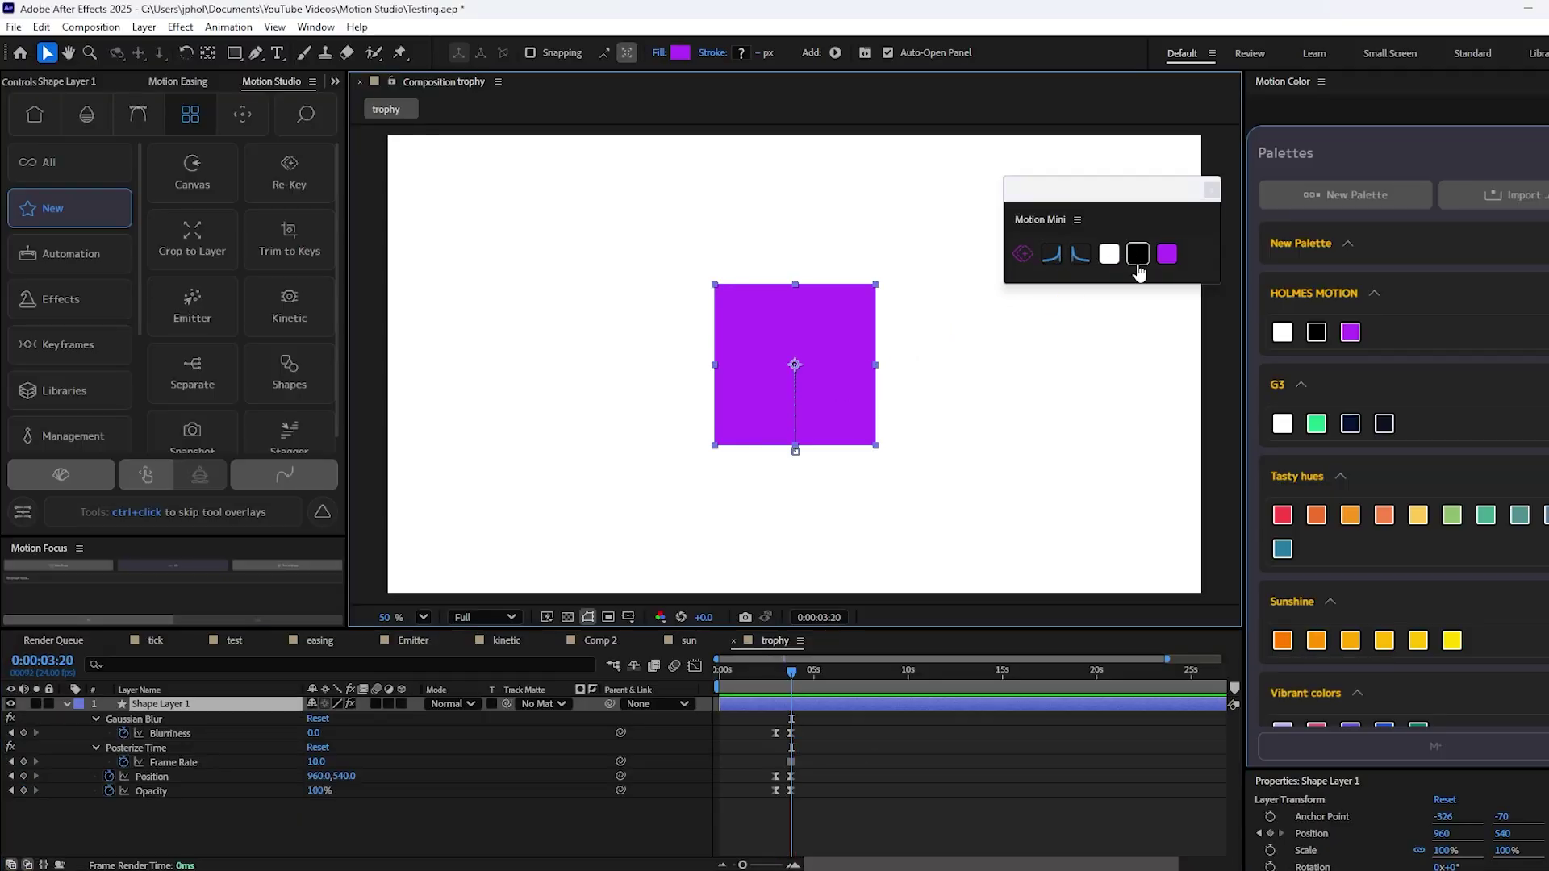
left_click(1139, 271)
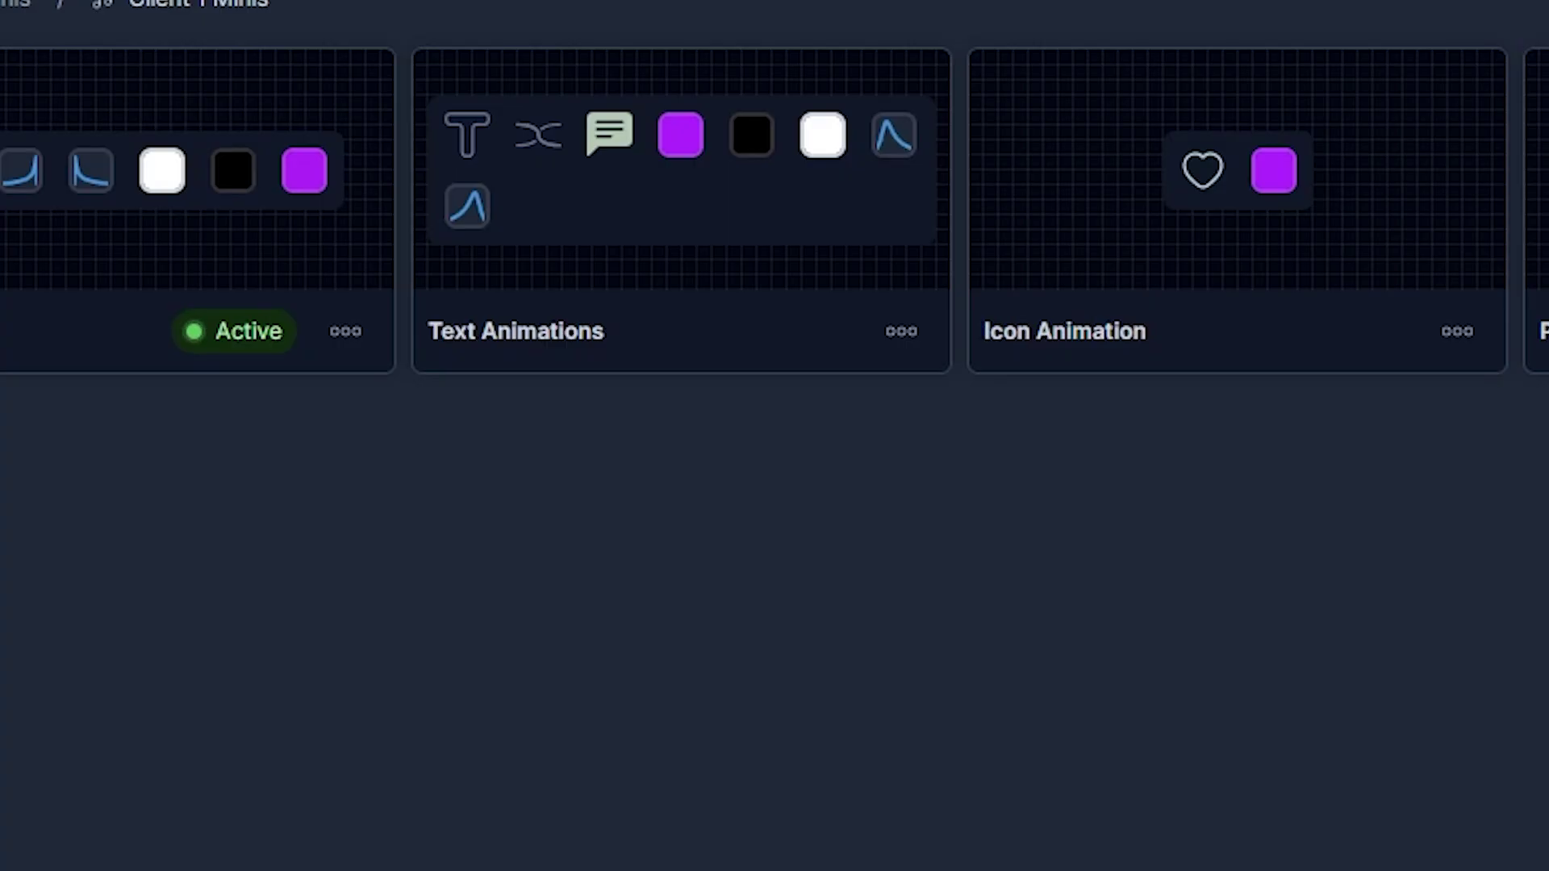
Step: Set Text Animations as the active mini in Motion Studio, and in After Effects run its Text Break tool on the LOVE MINIS text
right_click(740, 252)
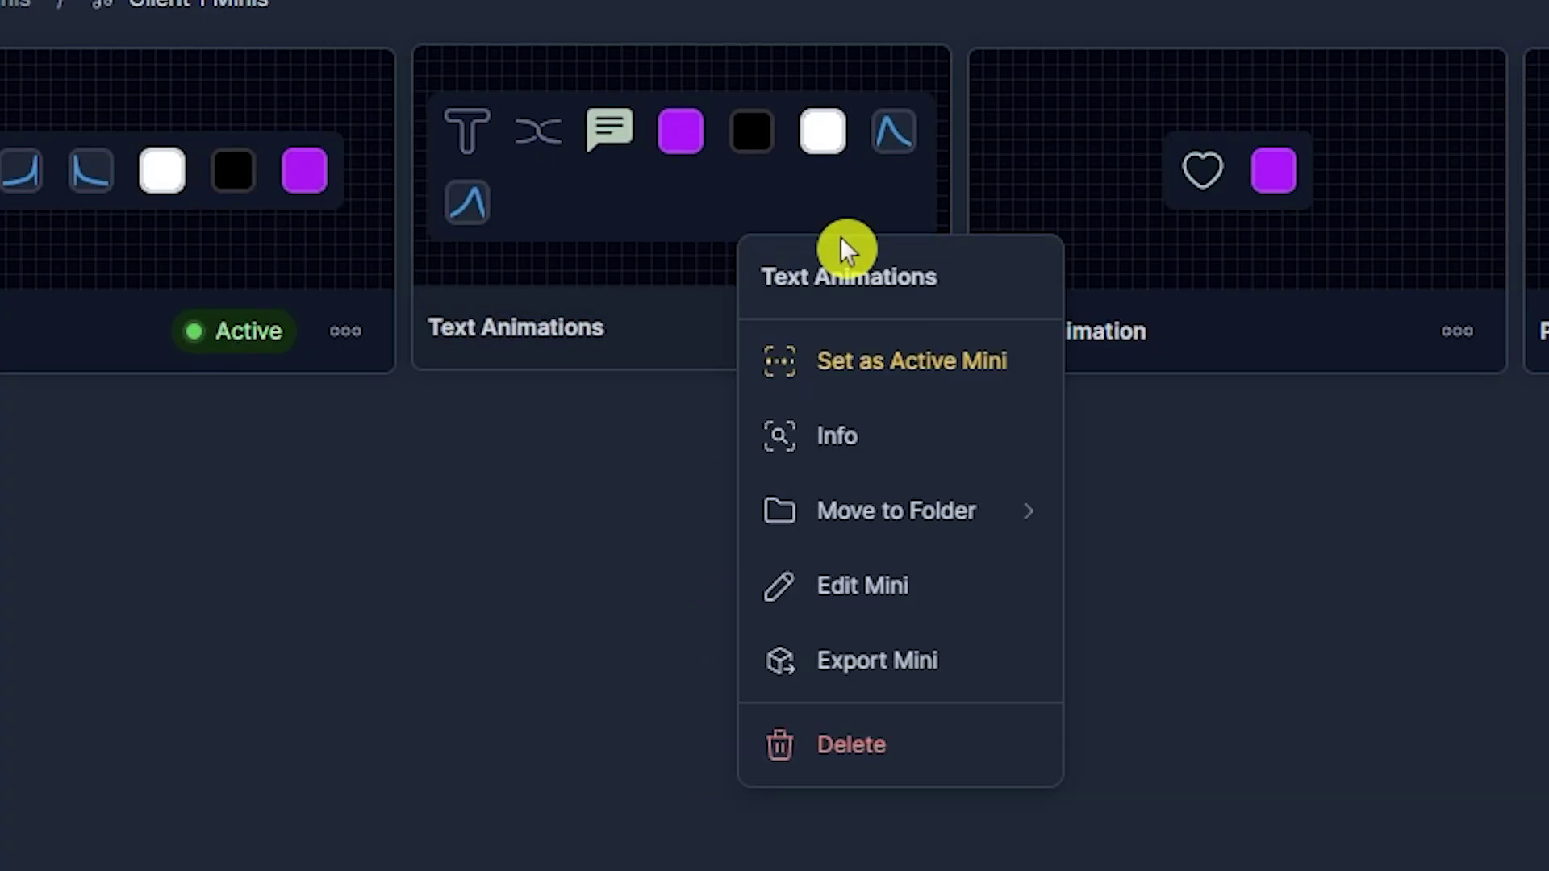
left_click(908, 363)
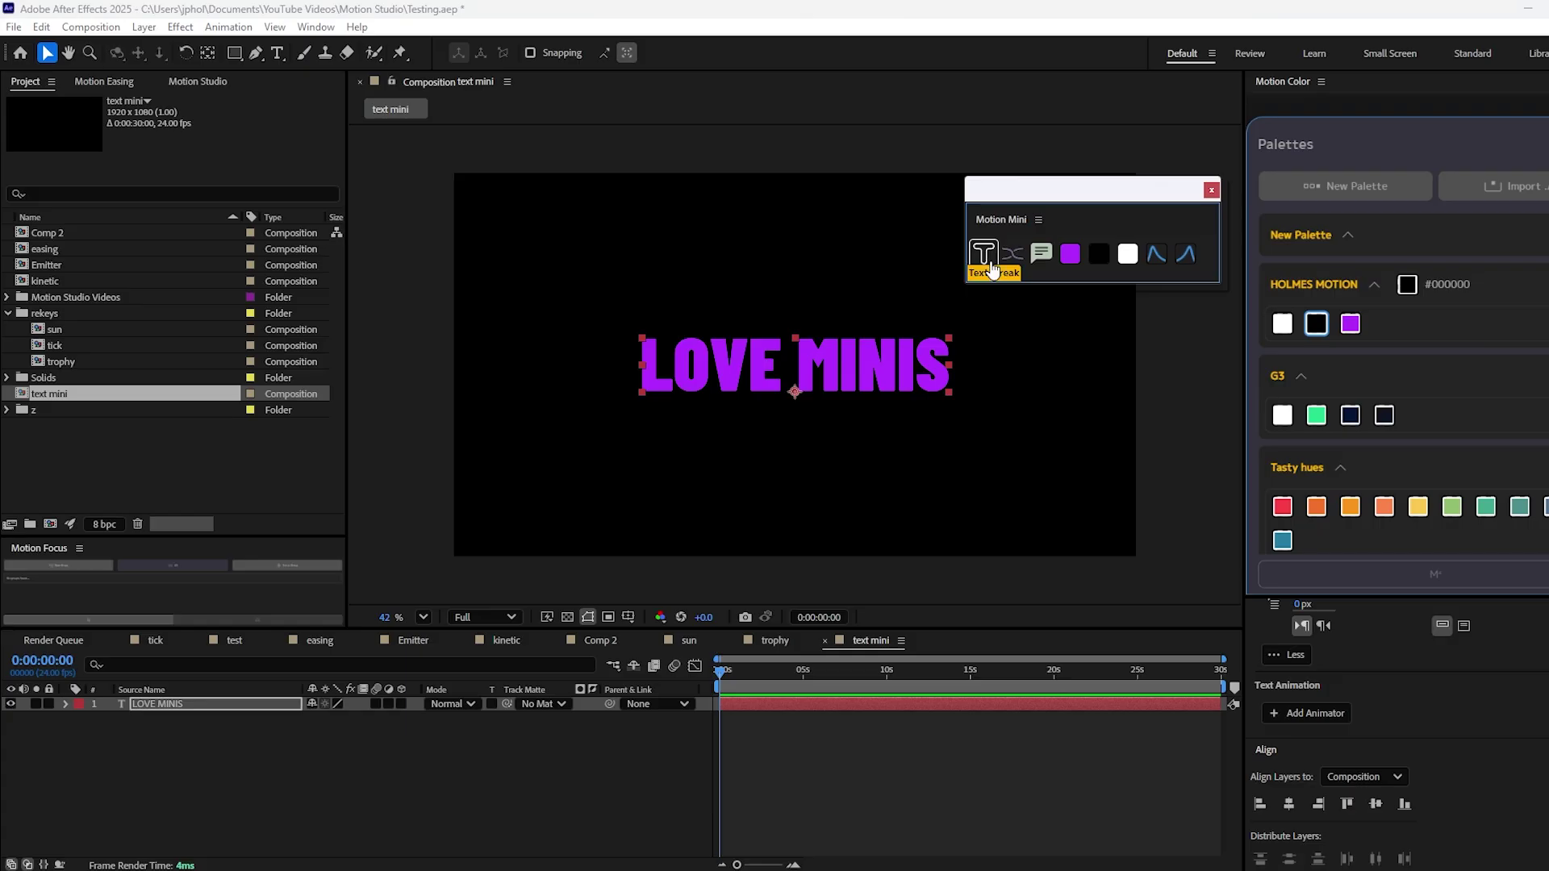
left_click(993, 269)
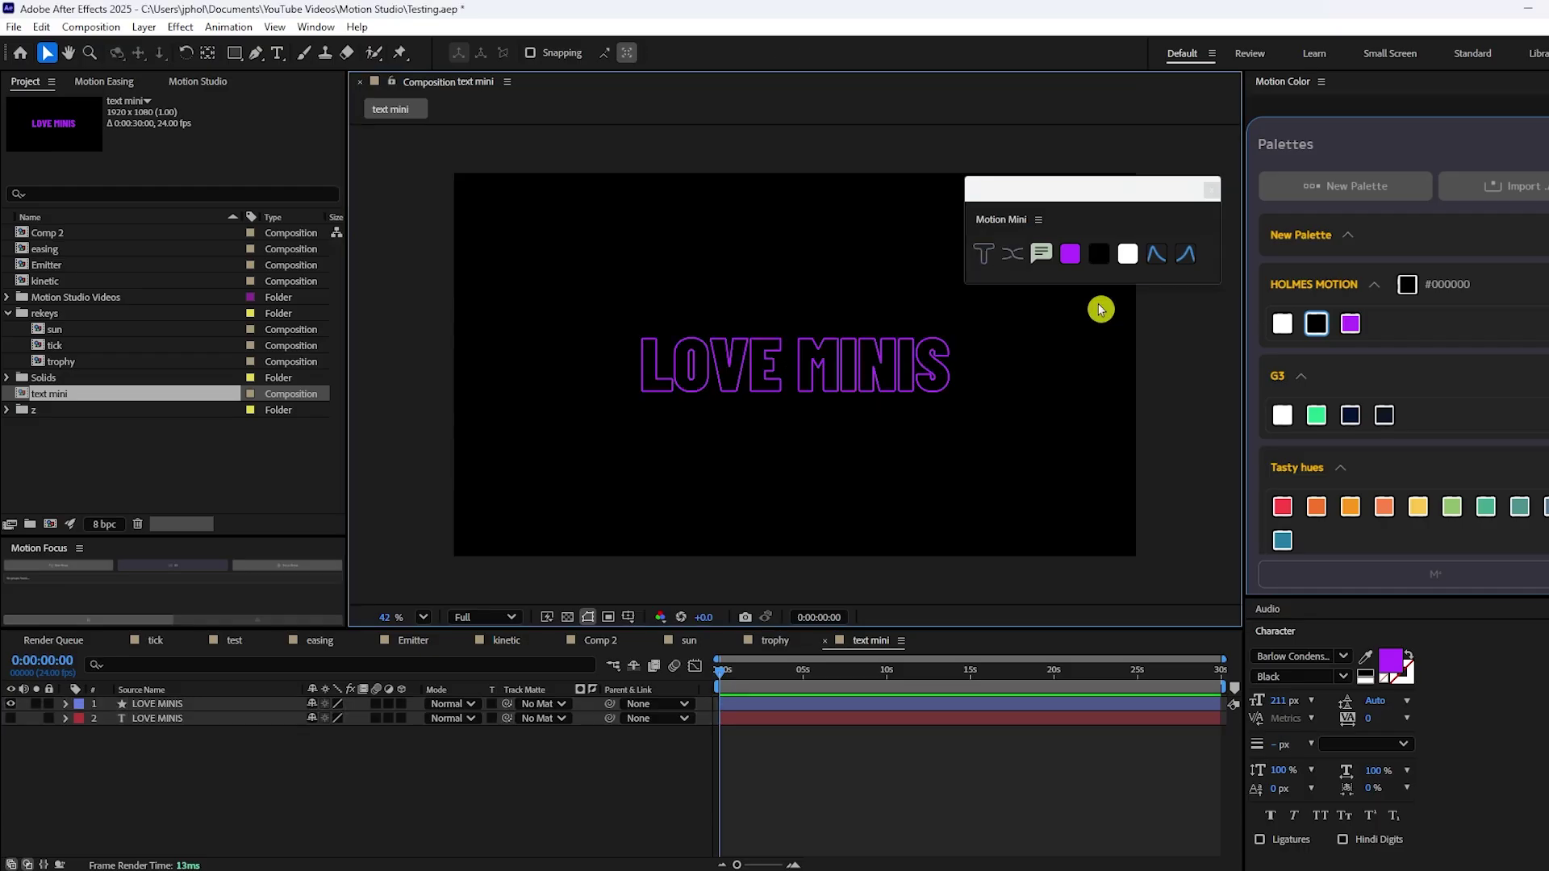
Step: Apply the mini's speech-bubble Re-Key to the LOVE MINIS outline layer, preview it and reveal the layer's keyframes
left_click(1041, 255)
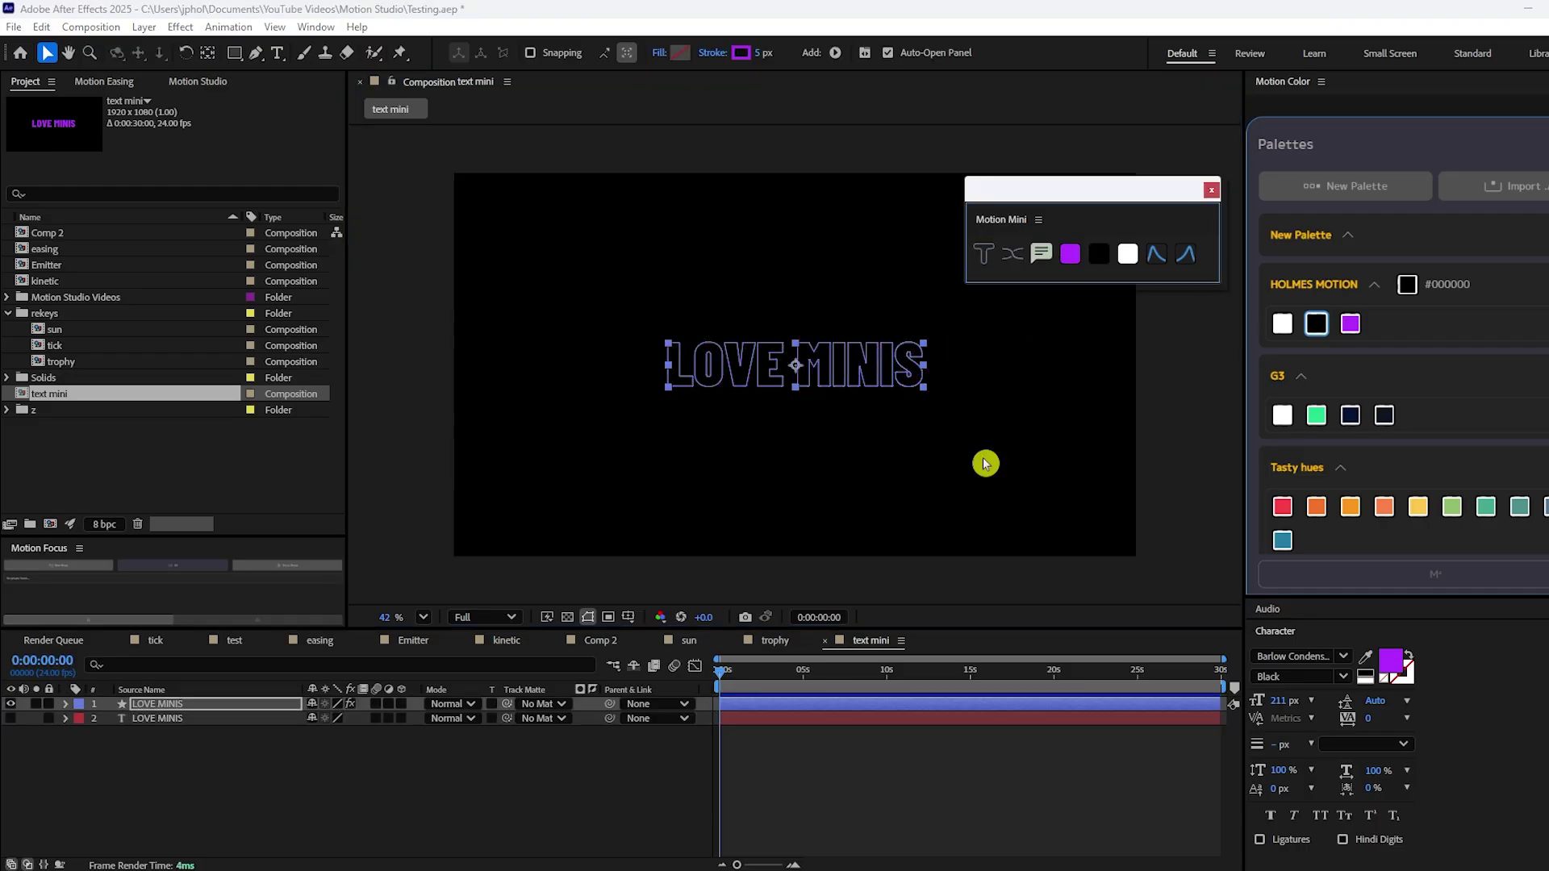
key("space")
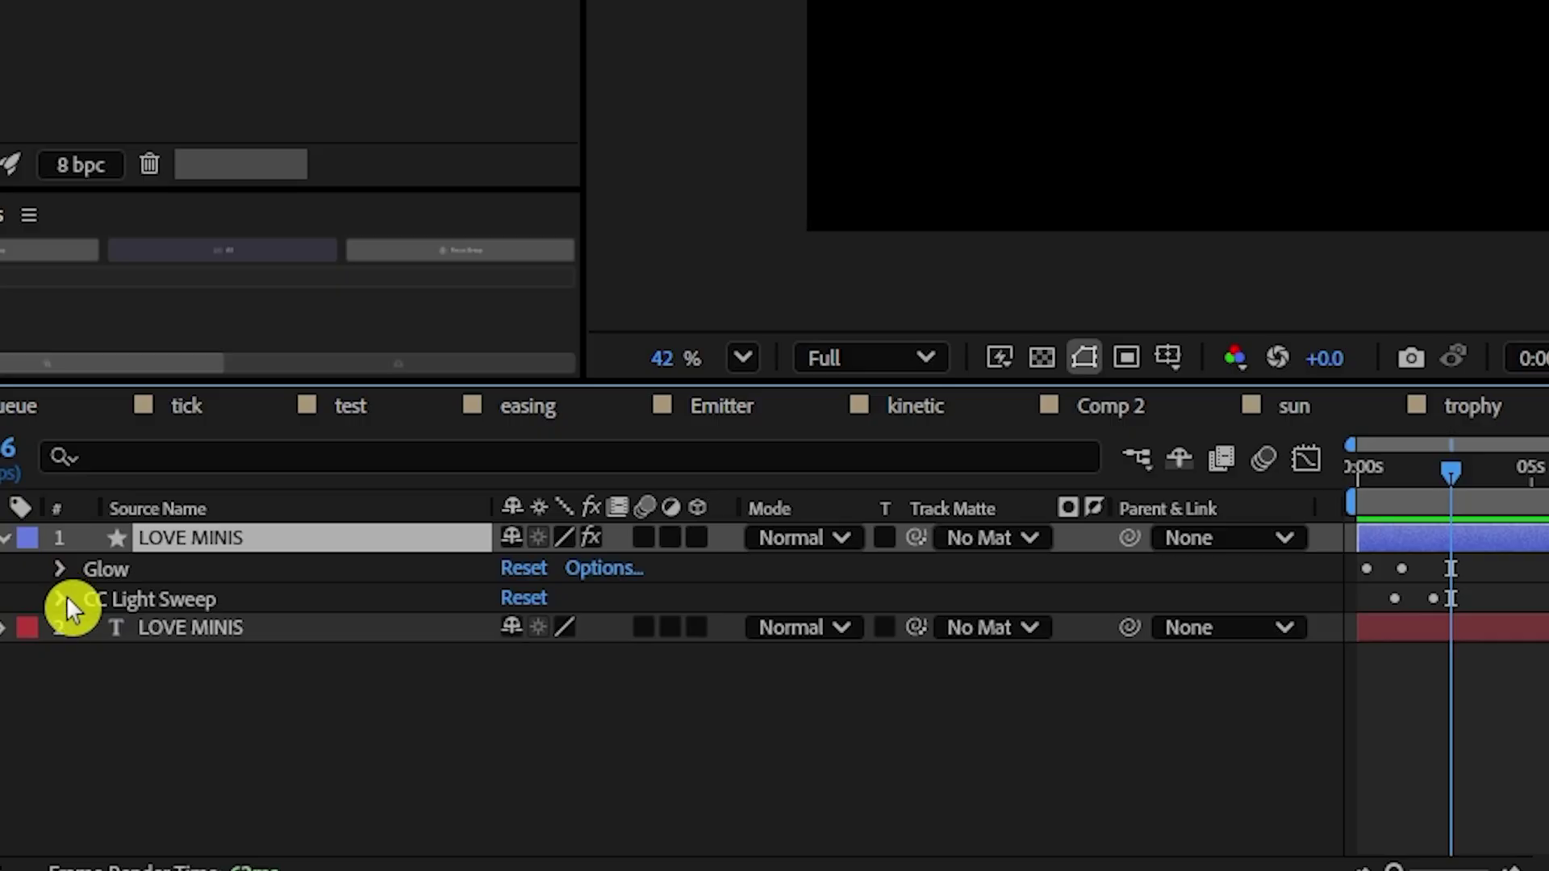
key("u")
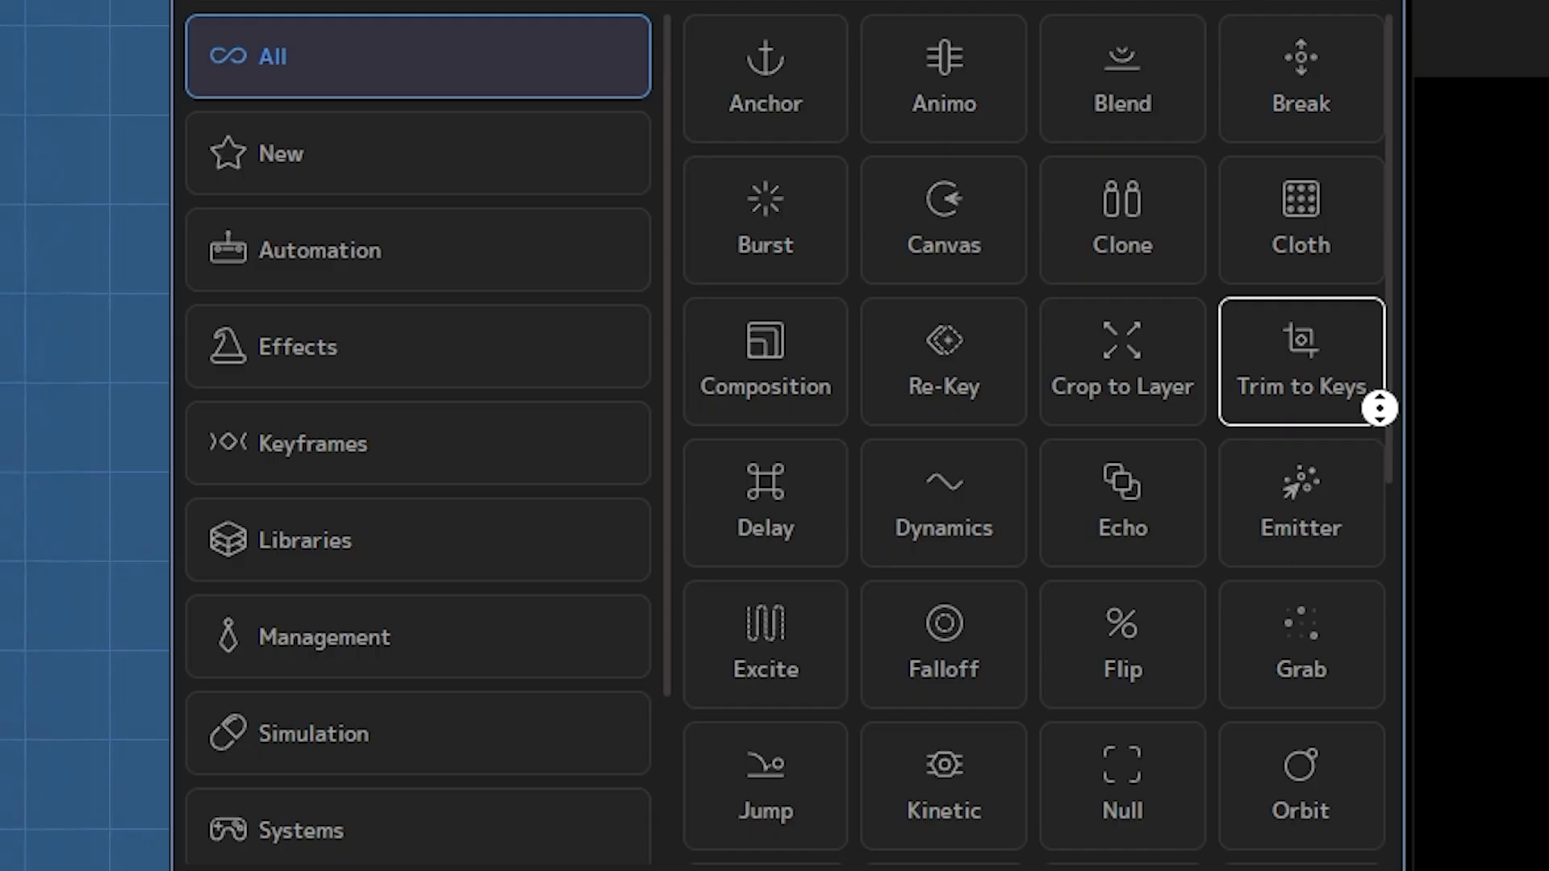
Step: Look through the complete list of tools in the Motion Studio extension
scroll(1380, 436, "down", 6)
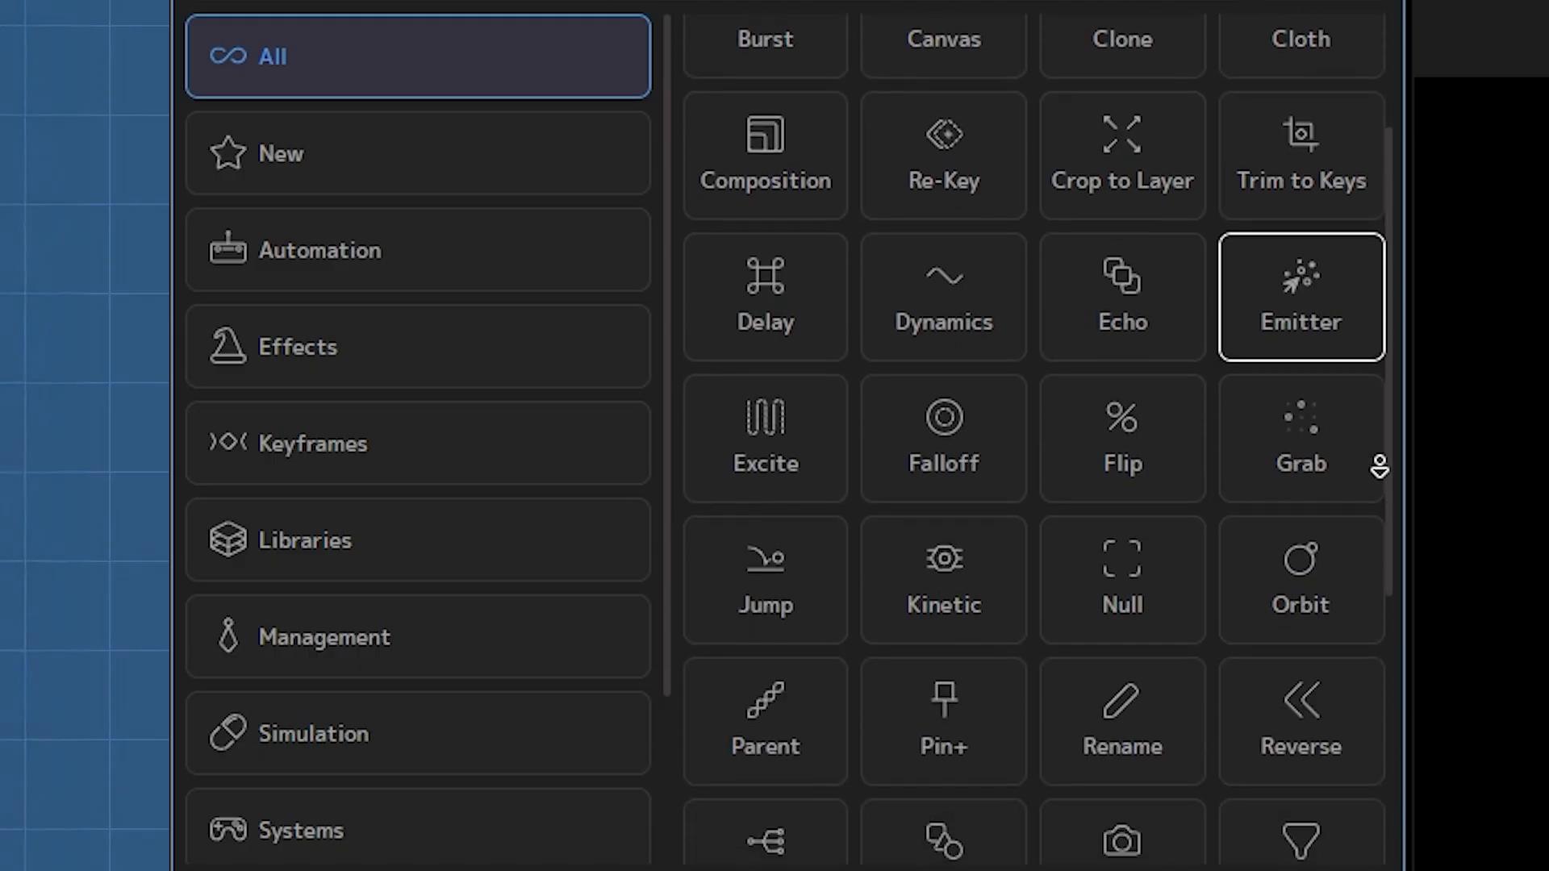
Step: Browse the rest of the Motion Studio tools and narrow the list to the New category
scroll(1380, 466, "down", 3)
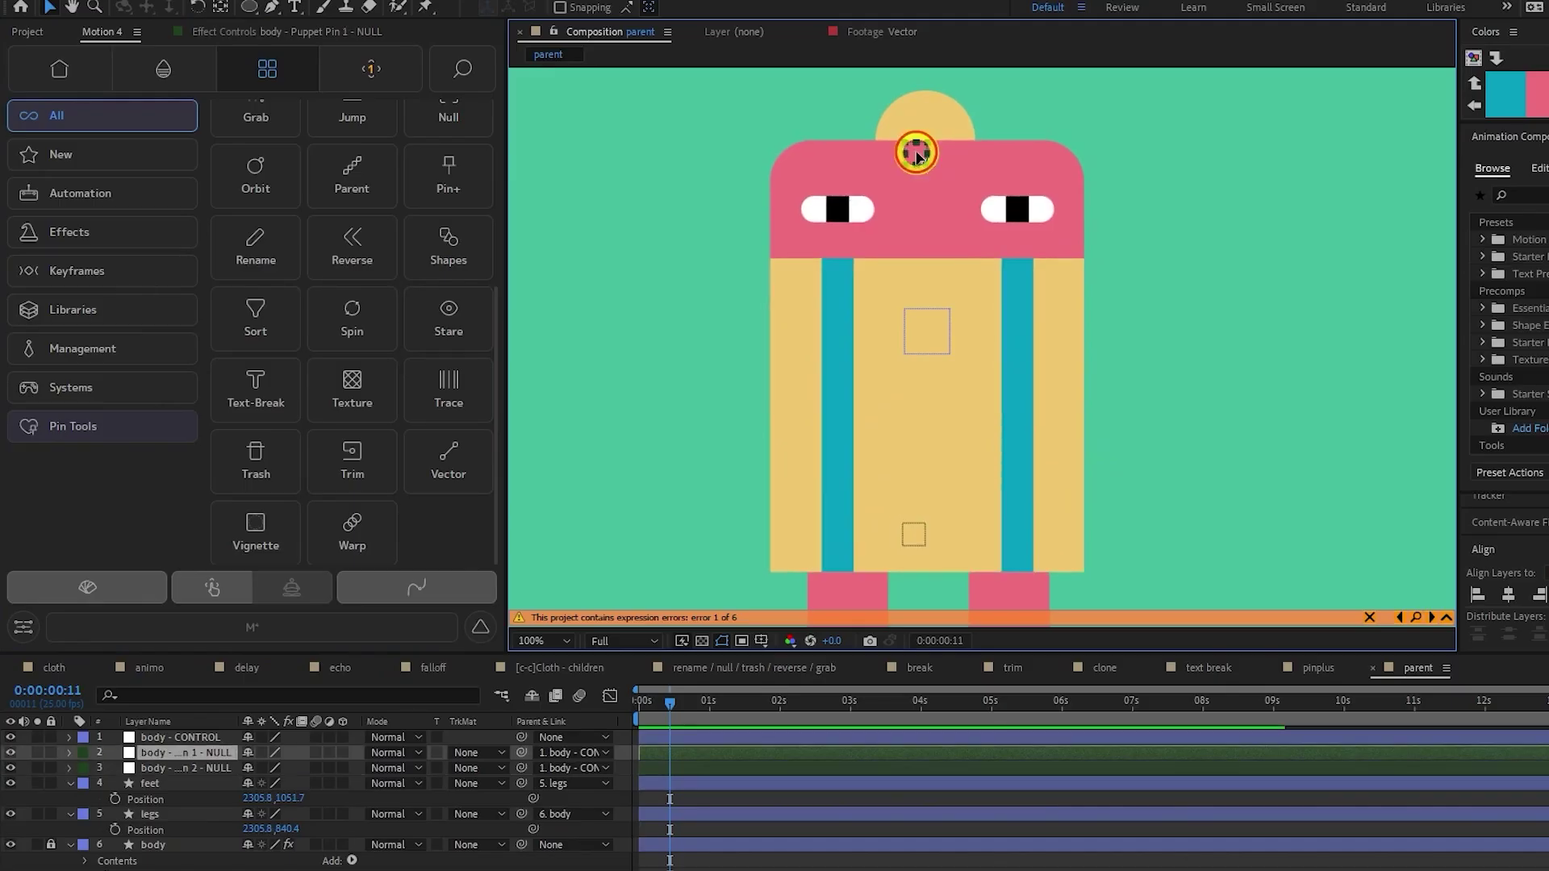
left_click_drag(915, 156, 881, 158)
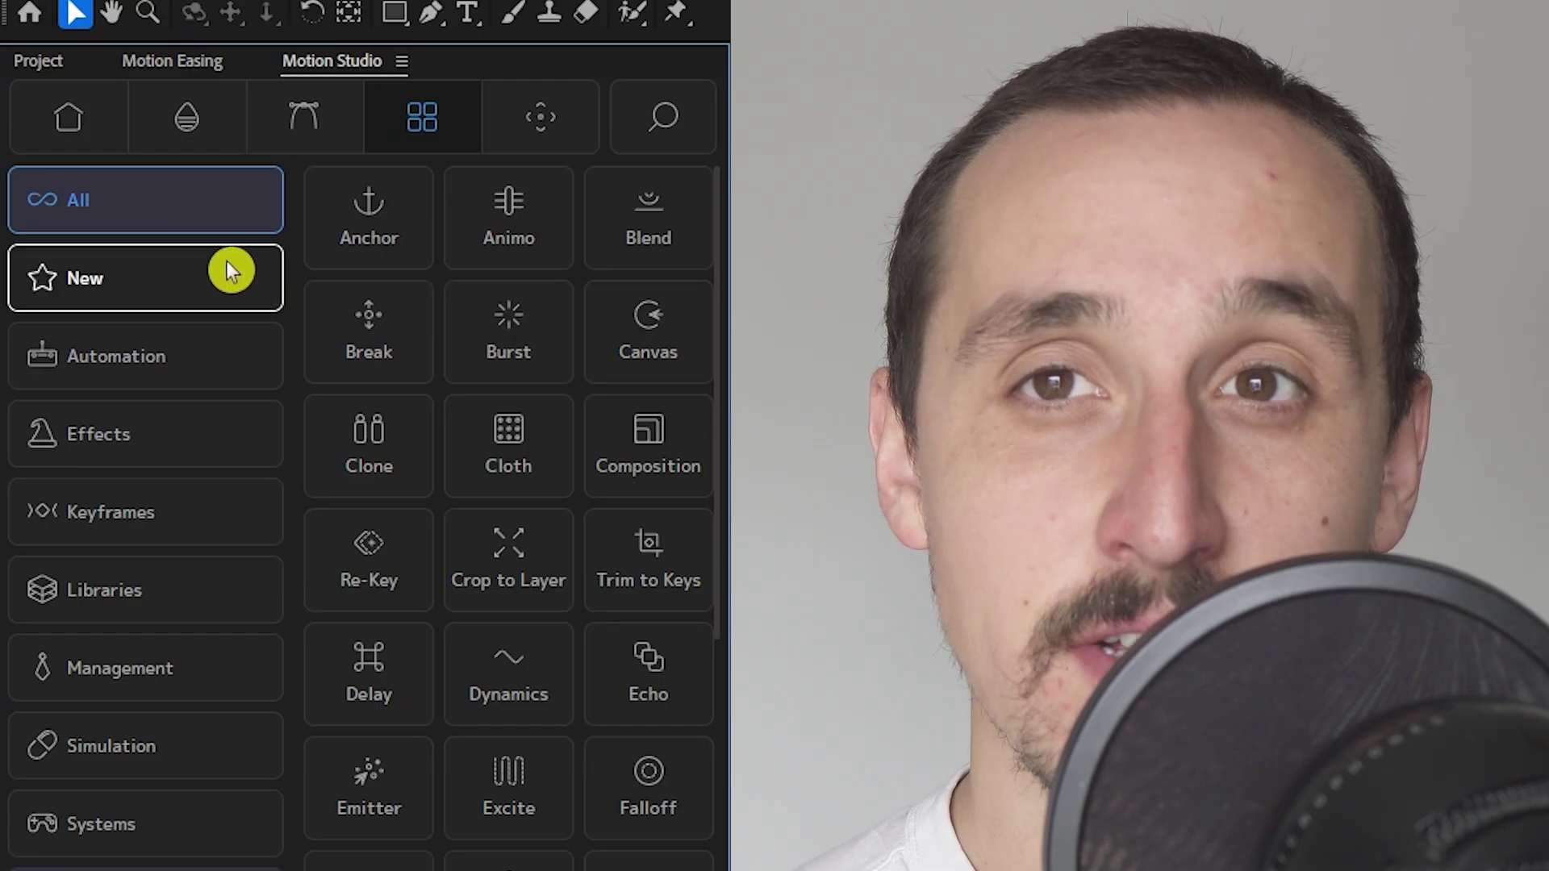
left_click(227, 269)
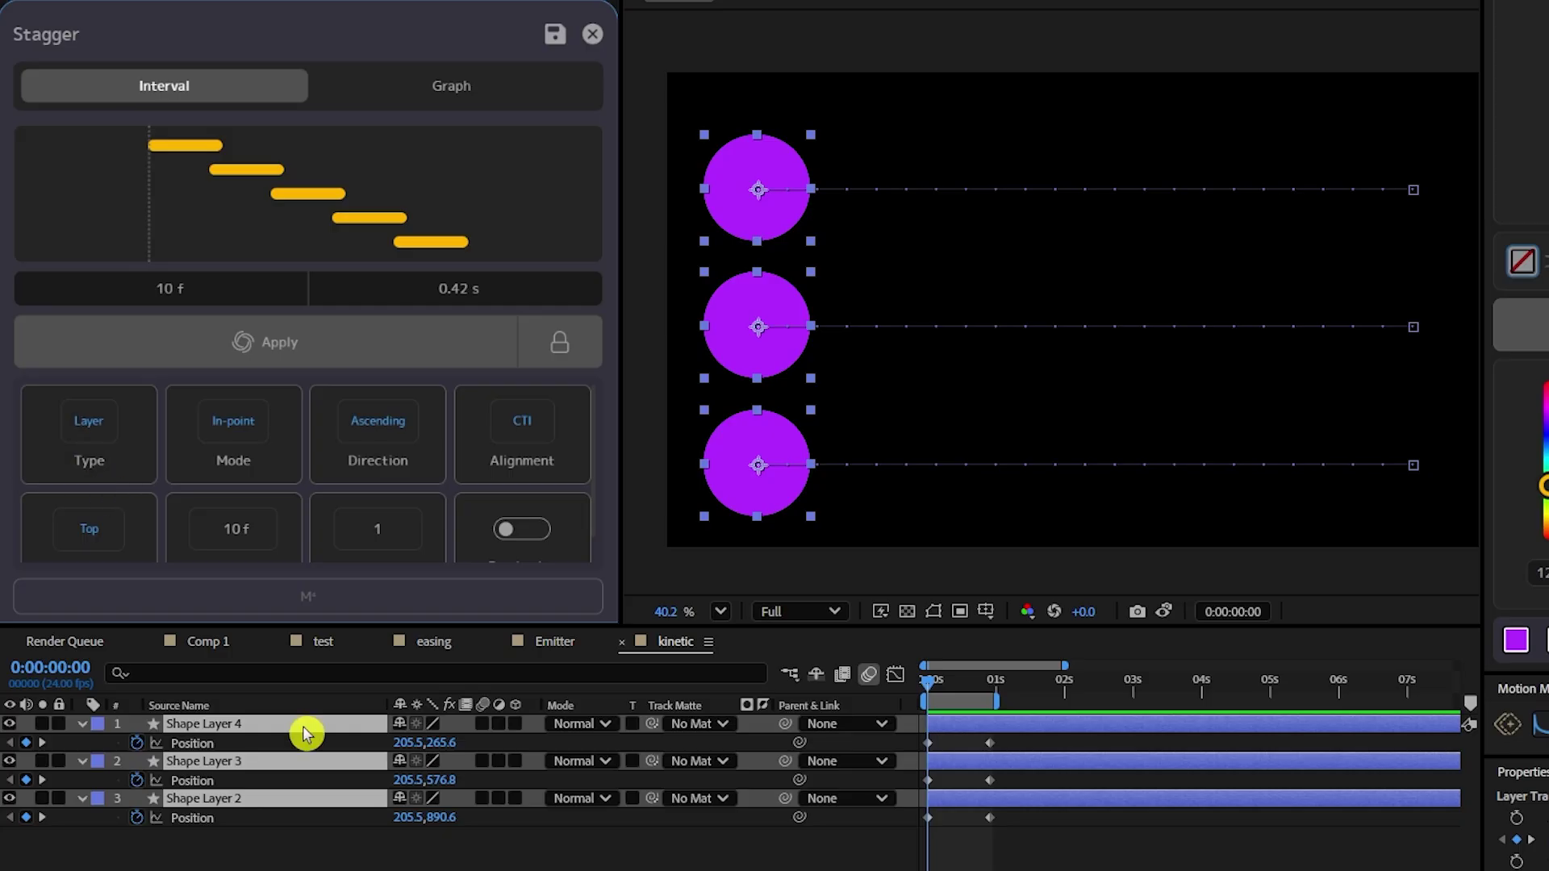
Step: Inspect the Sequence Layers options for the three shape layers with Overlap enabled, and cancel without applying them
right_click(302, 726)
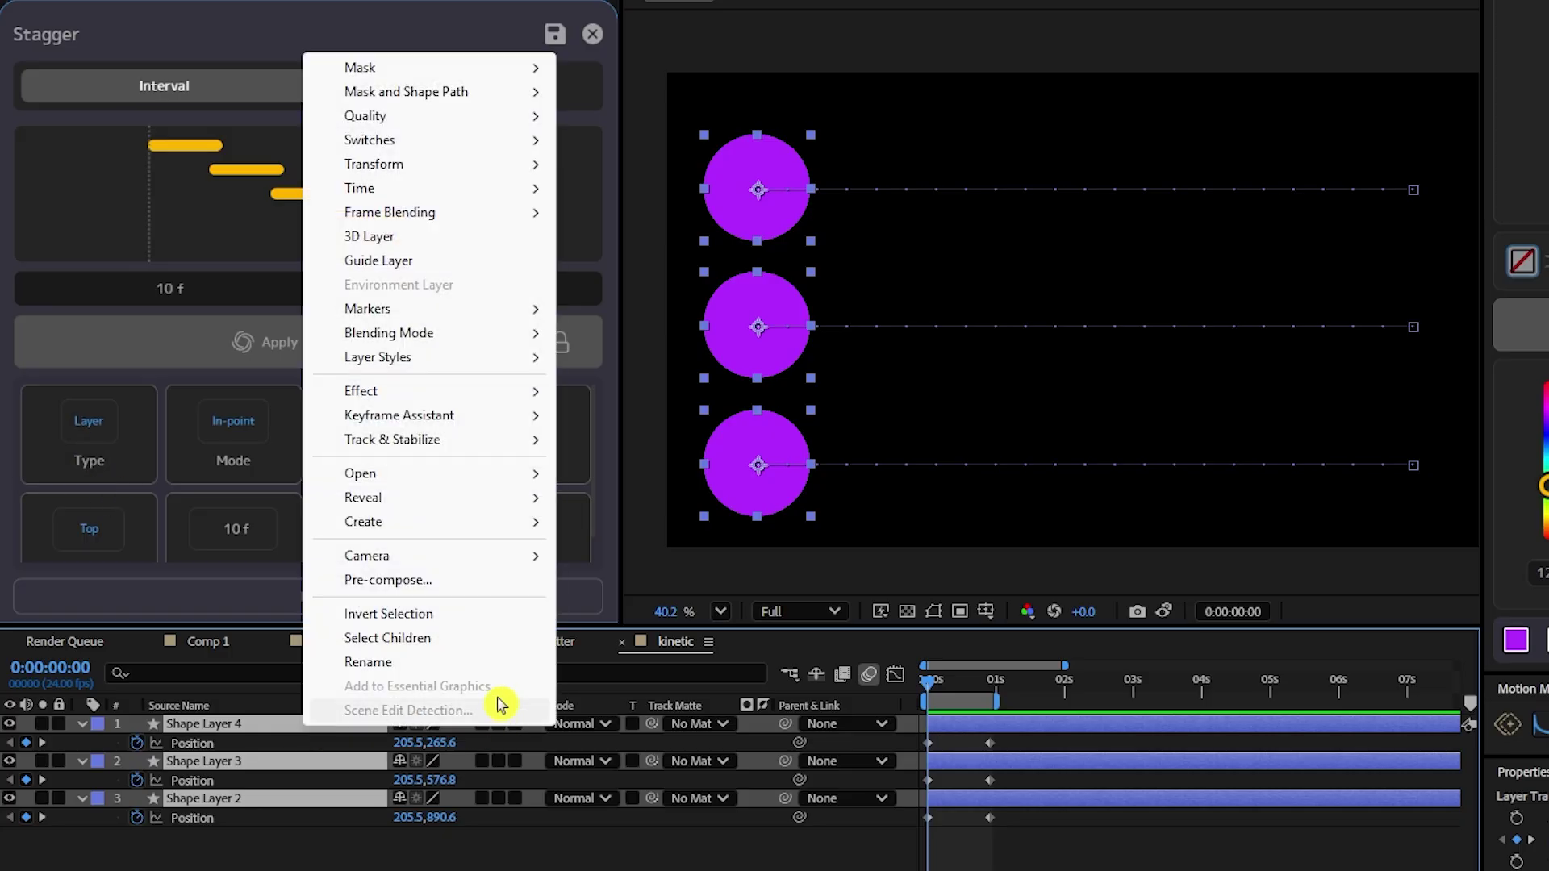
mouse_move(484, 415)
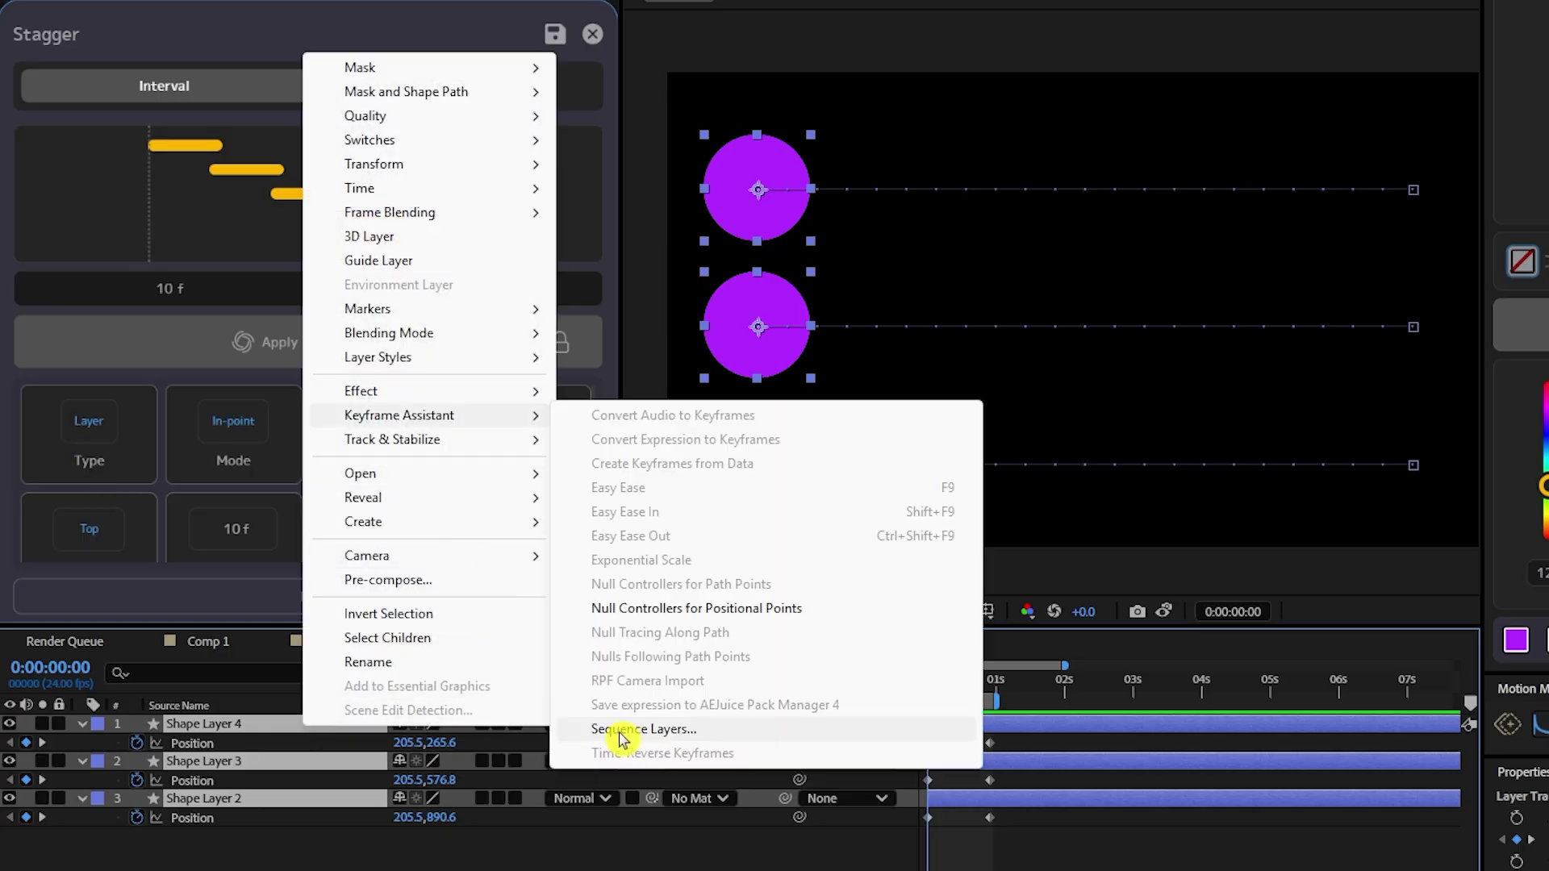
left_click(739, 729)
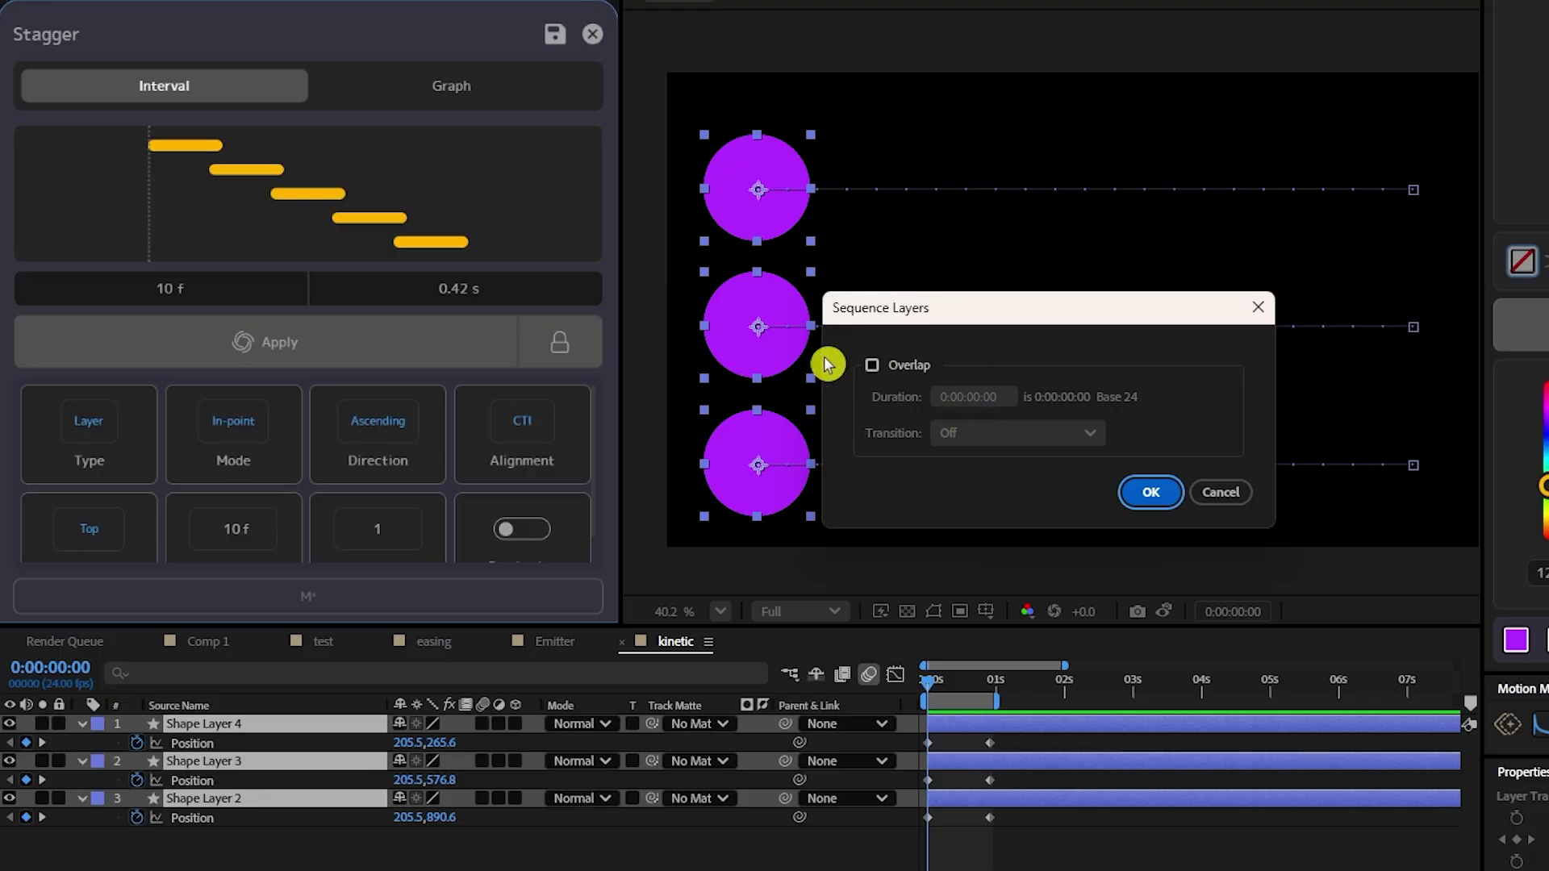
left_click(872, 365)
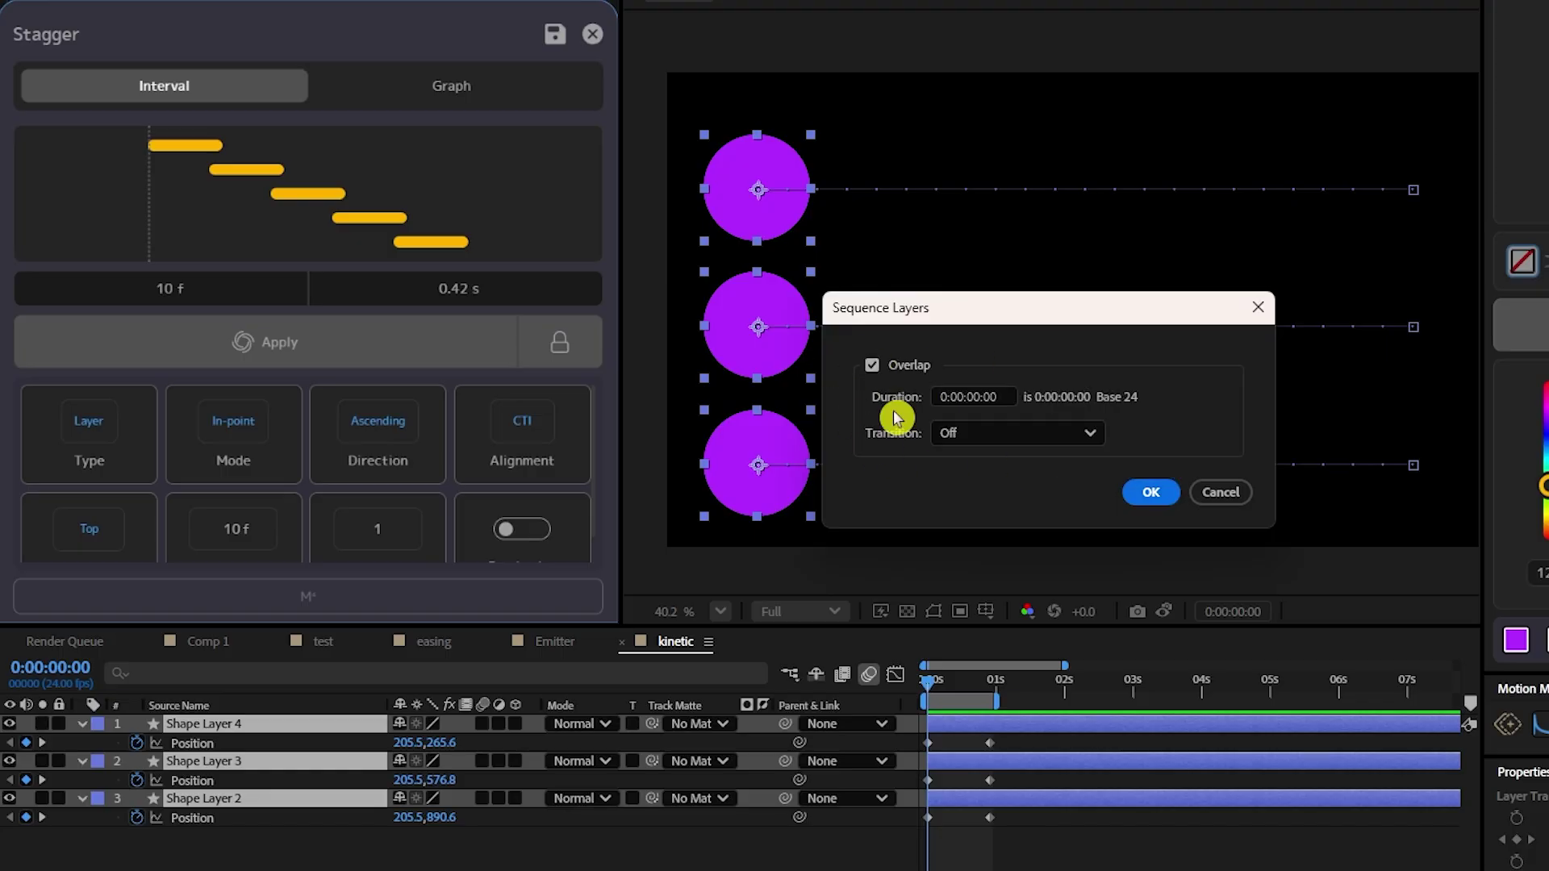
left_click(1221, 492)
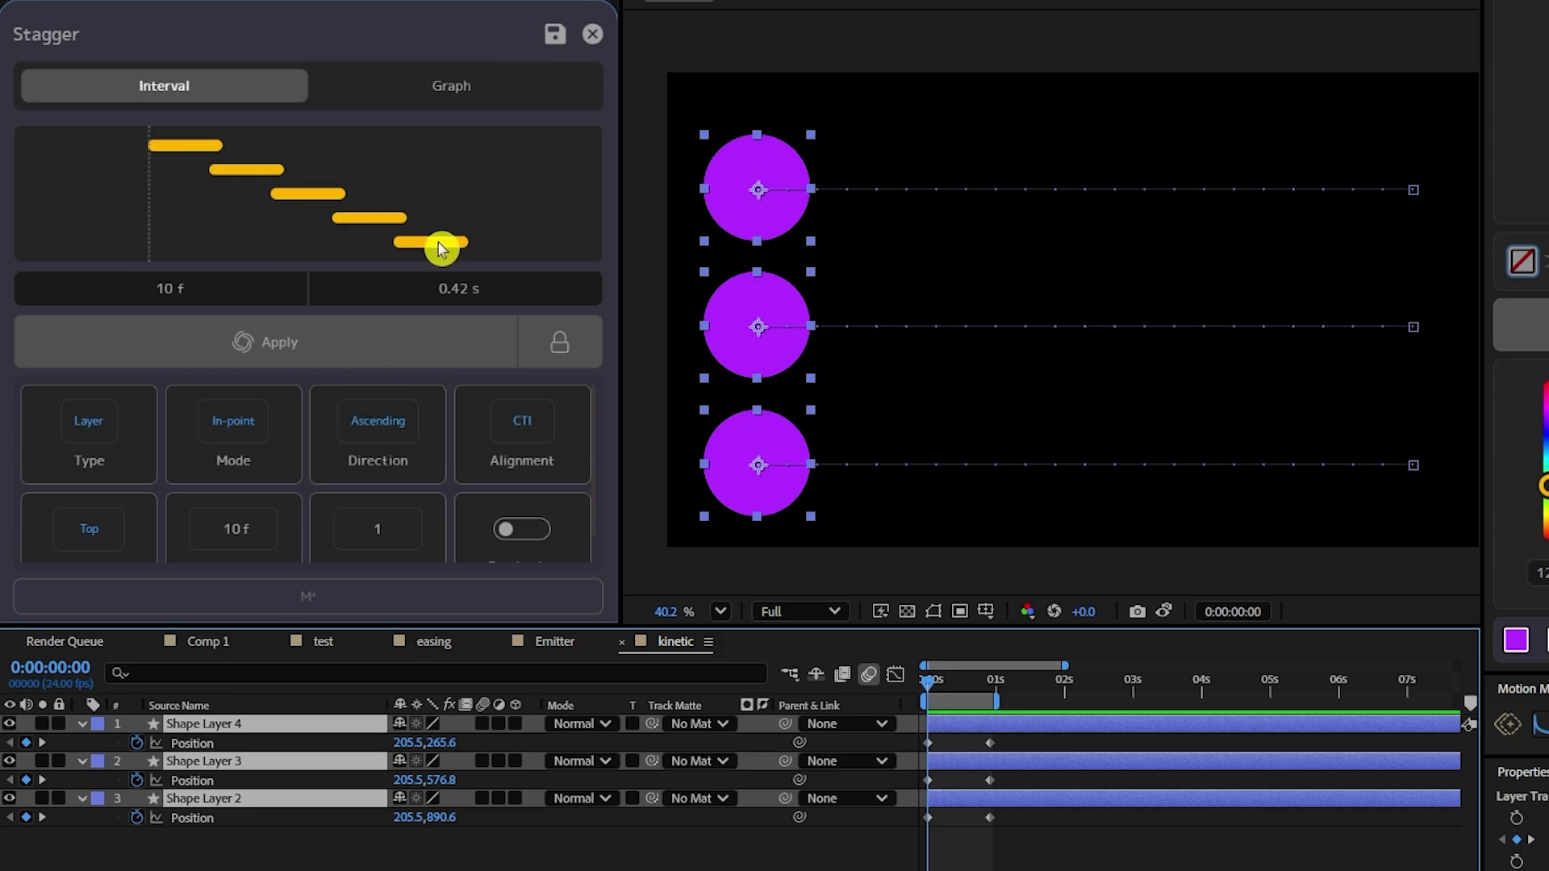
Step: Try the Stagger tool's random order, turn it off again, and set Type to Keyframe and Direction to Descending
left_click(531, 536)
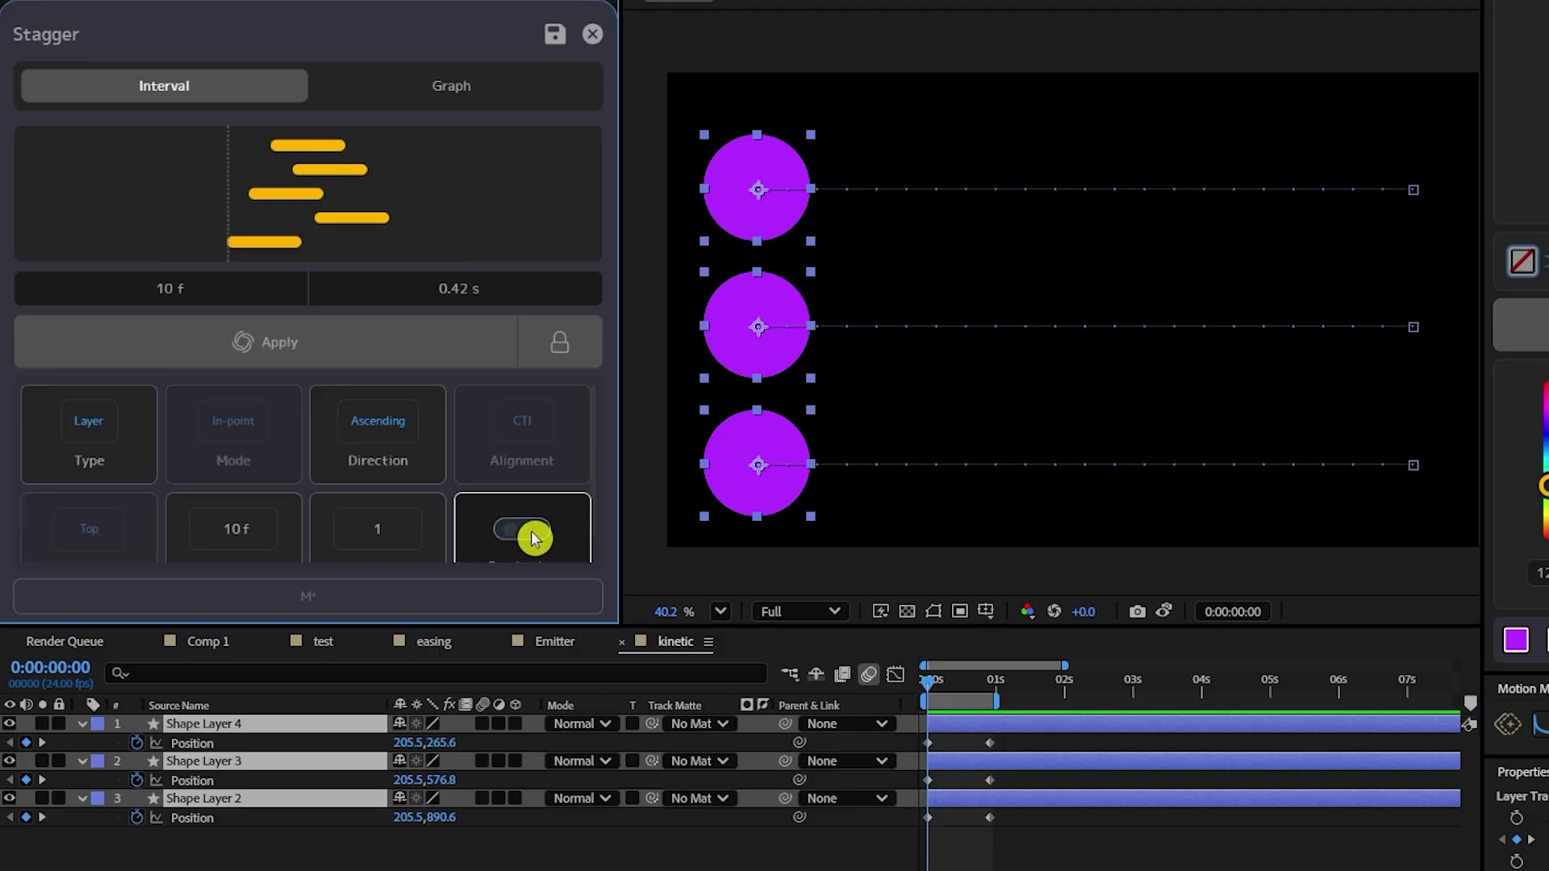
left_click(531, 536)
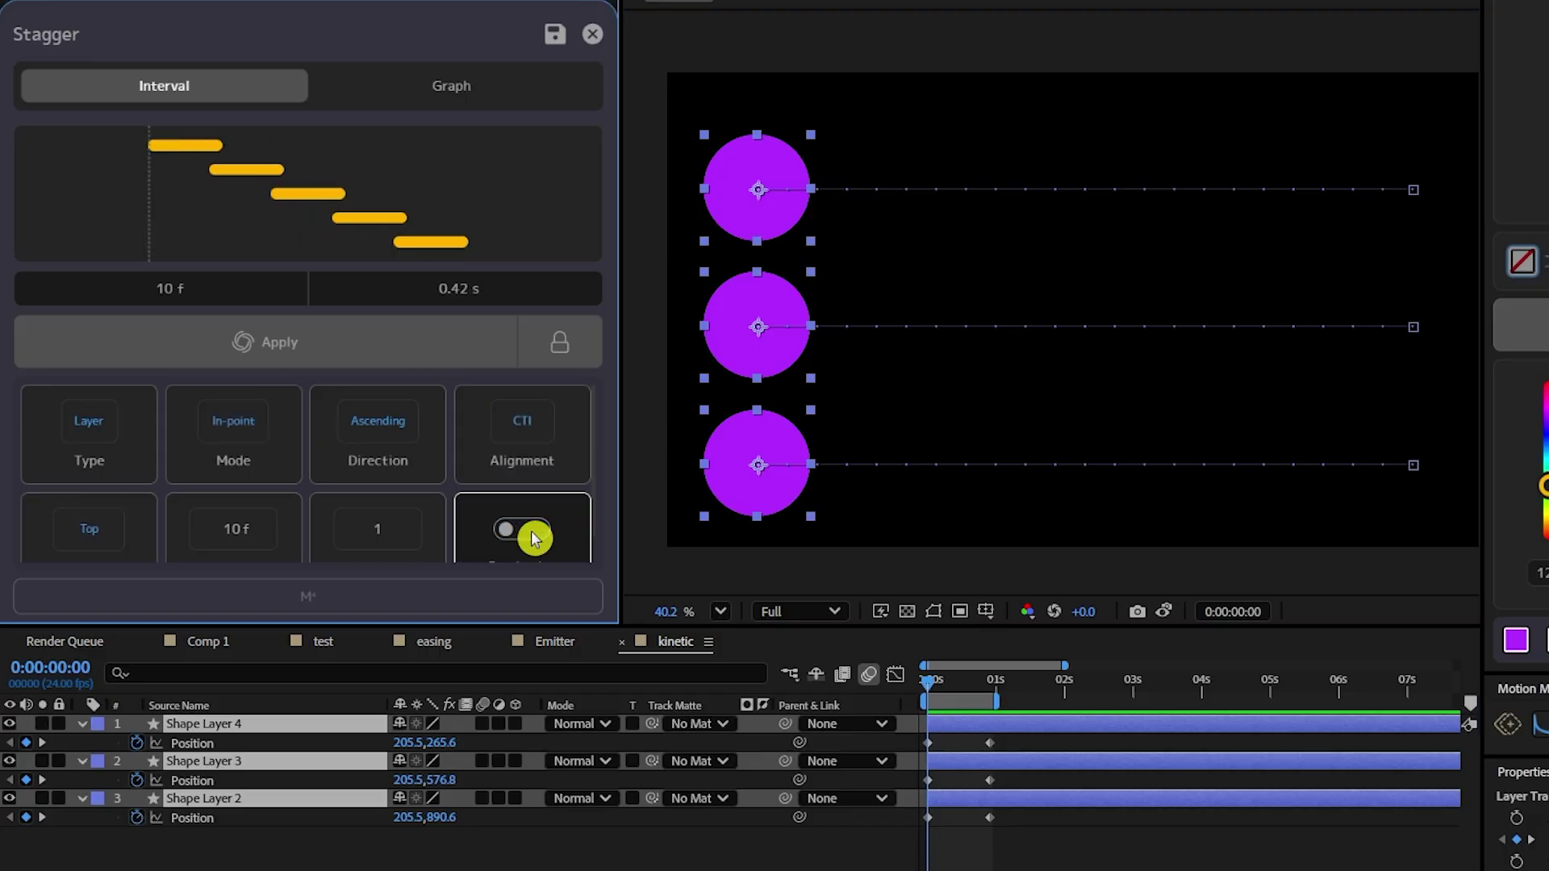
left_click(105, 423)
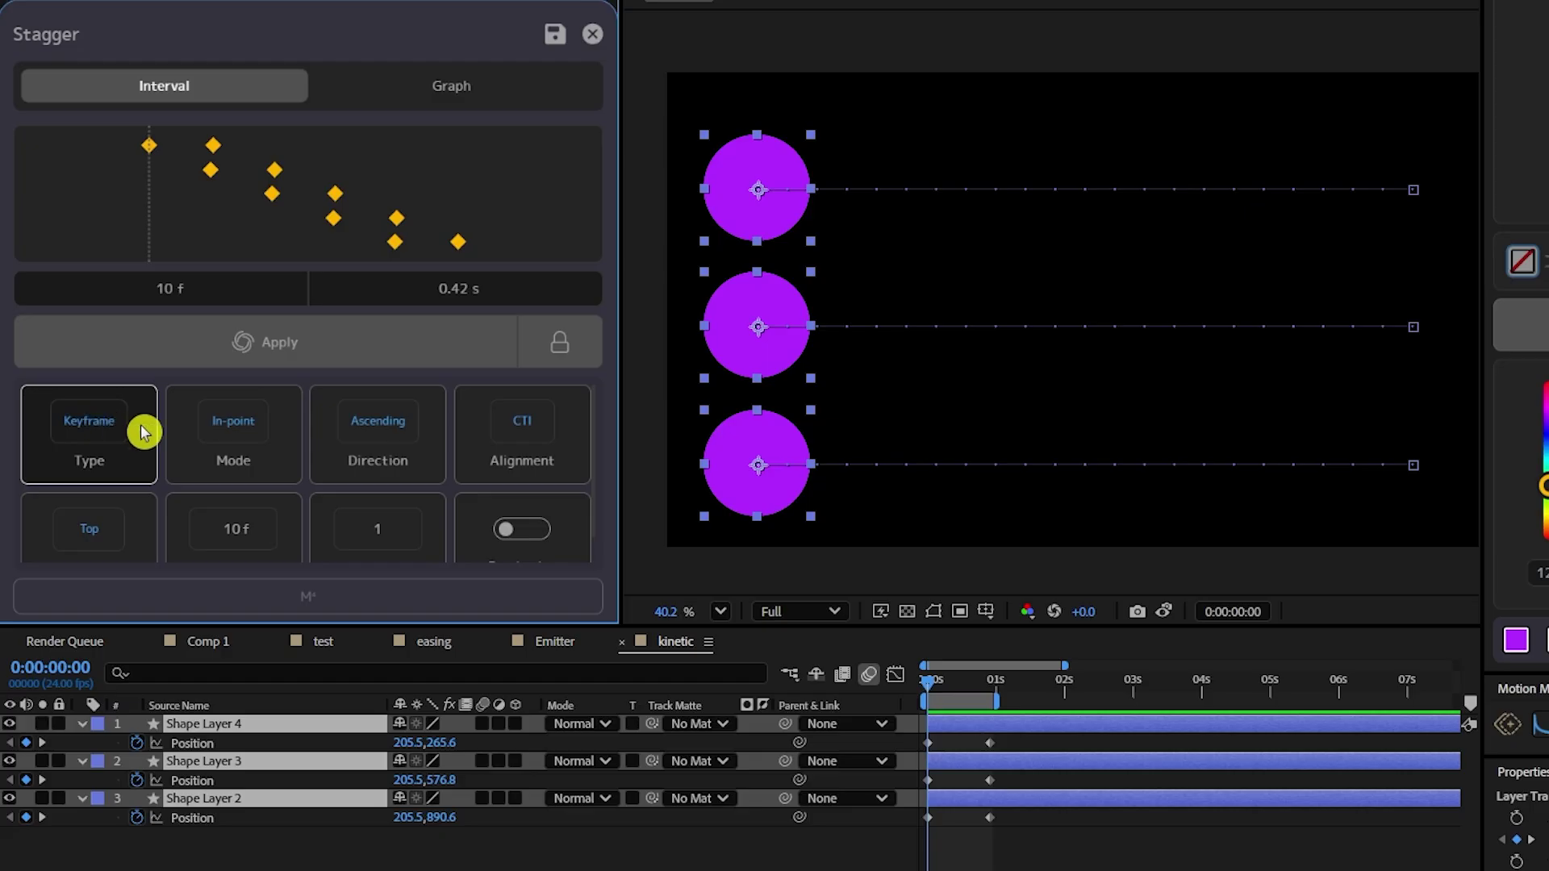
left_click(376, 426)
left_click(375, 431)
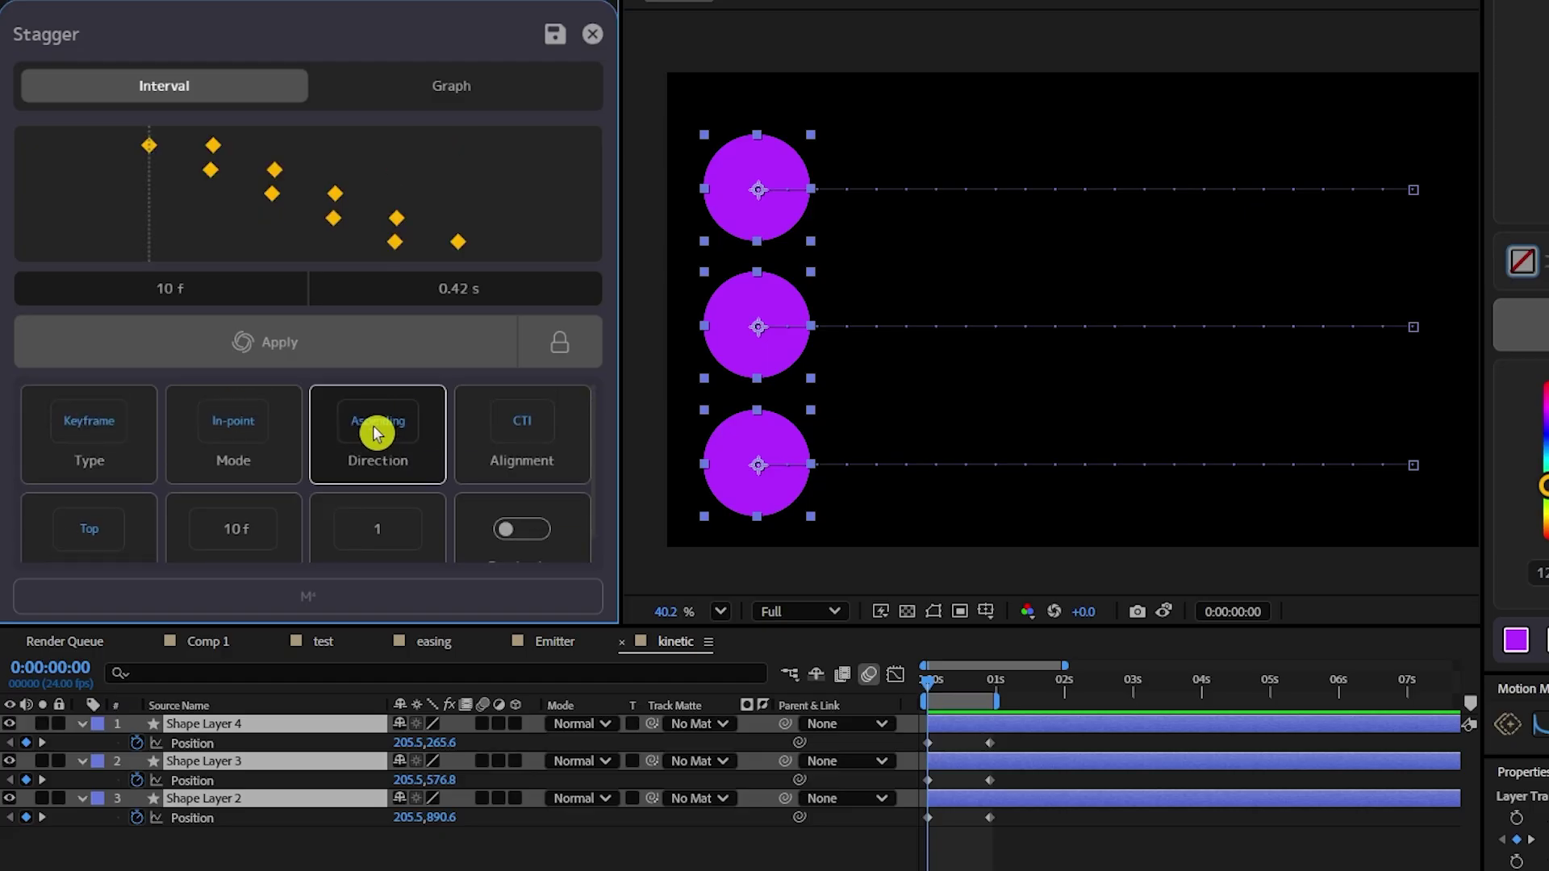
left_click(375, 432)
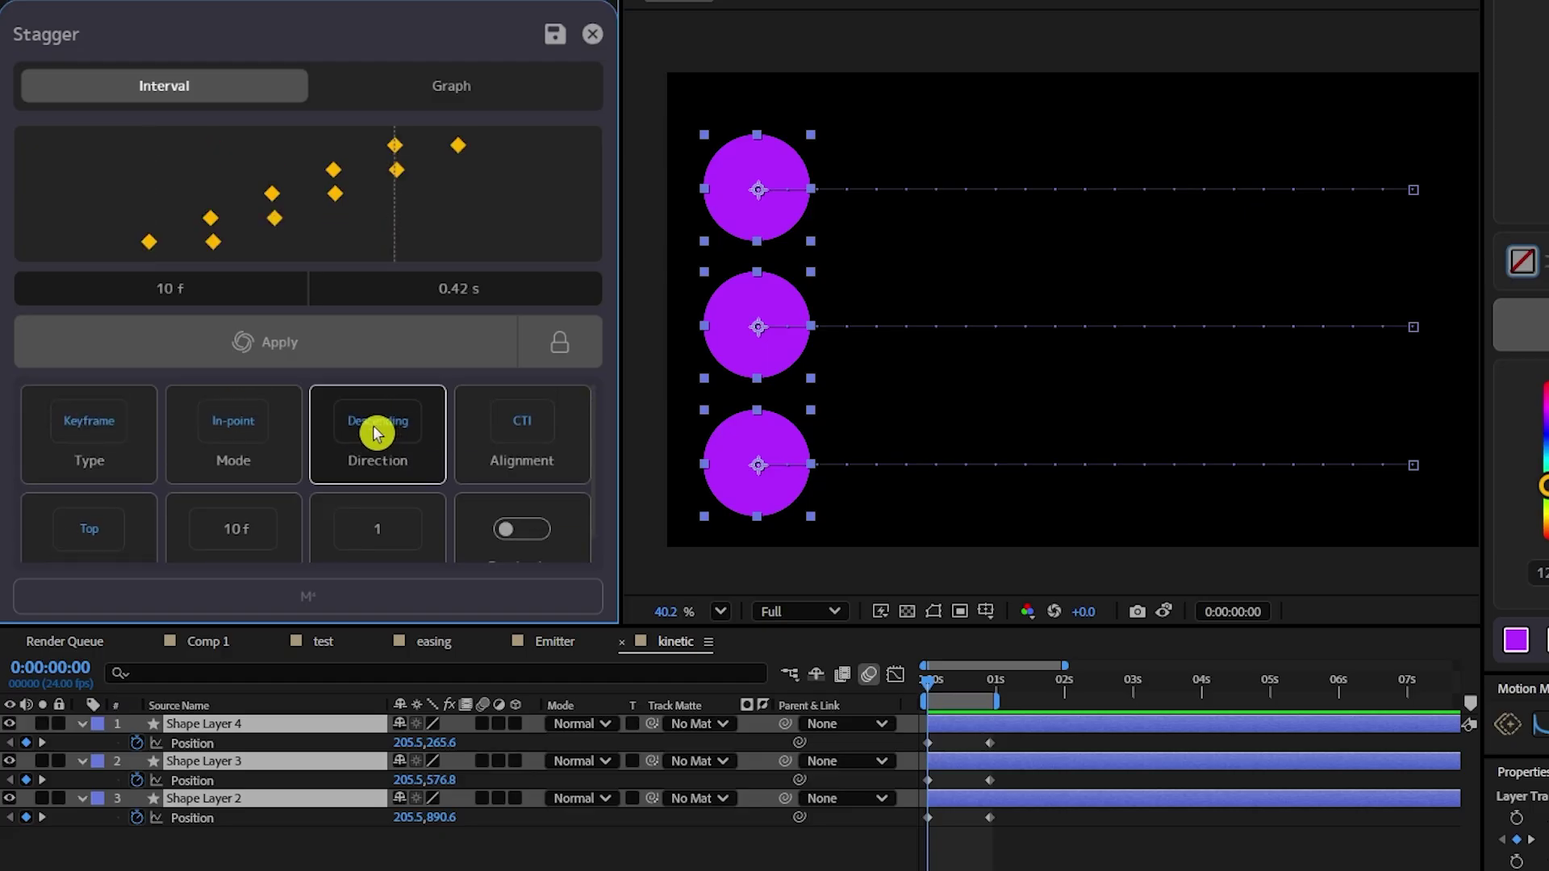
Step: Apply the 10-frame descending keyframe stagger to the three circle layers and preview the animation from the start
left_click(341, 339)
left_click_drag(996, 686, 916, 686)
key("space")
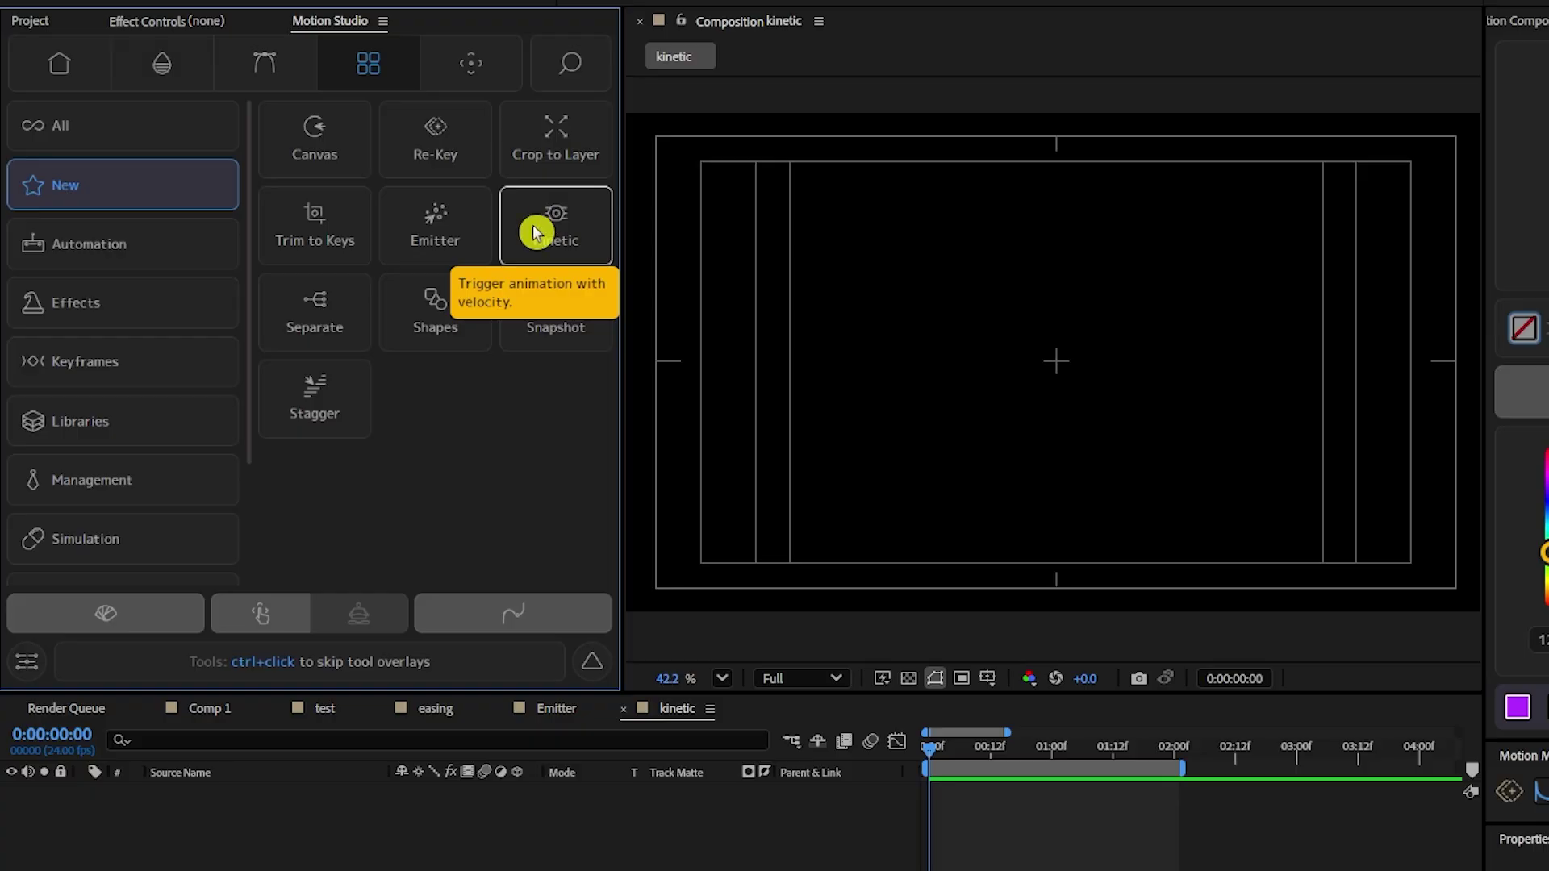
Step: Reveal the Ellipse Path properties of the purple circle's shape layer and add a Size keyframe at 0:00:00:00
left_click(534, 233)
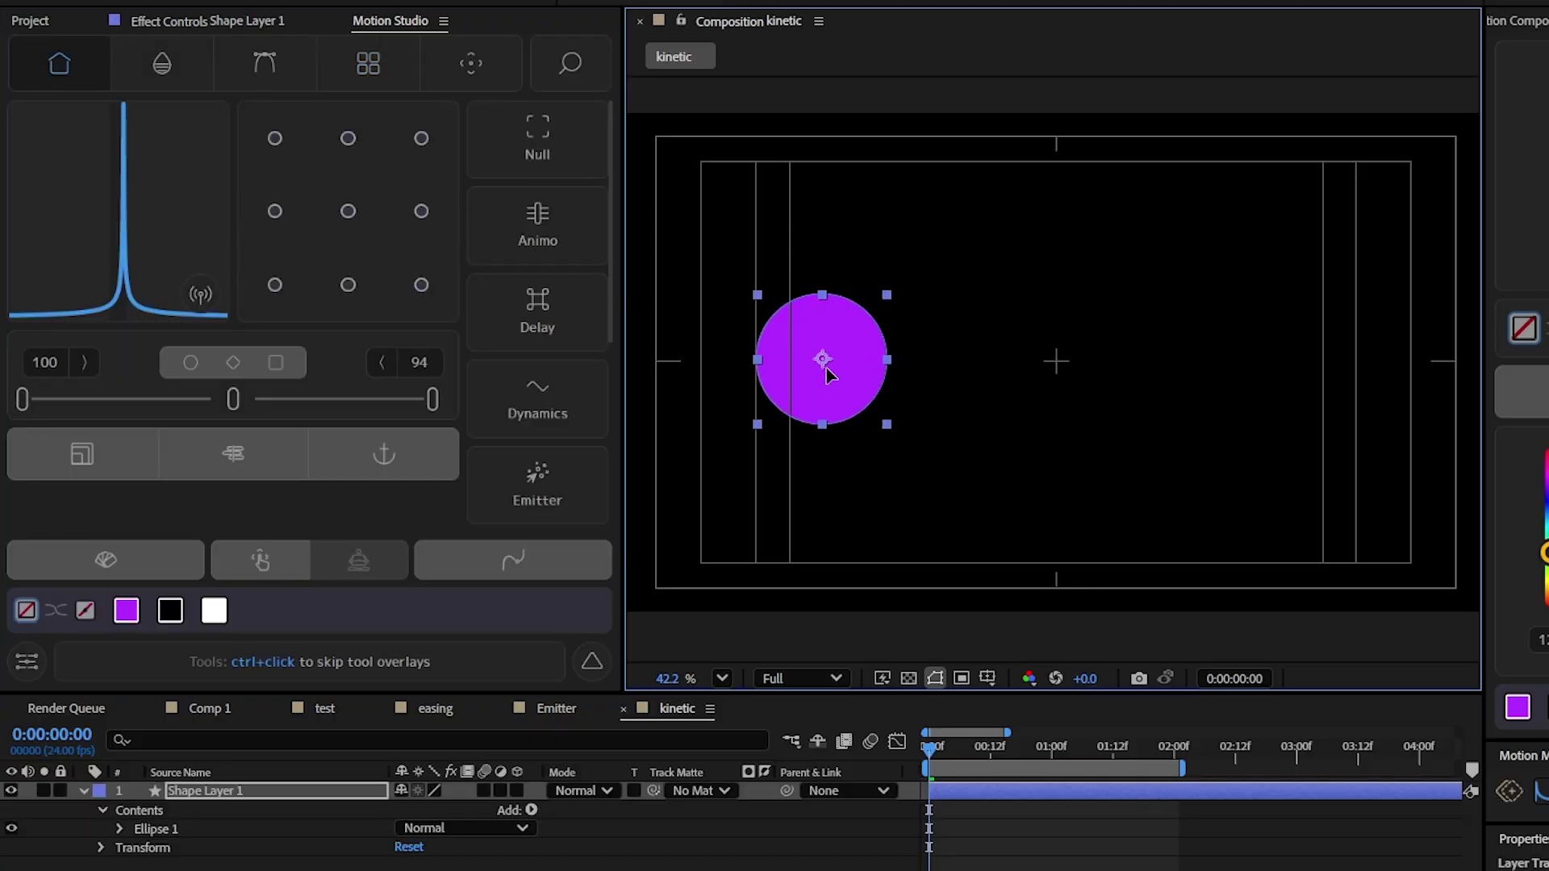
left_click(122, 831)
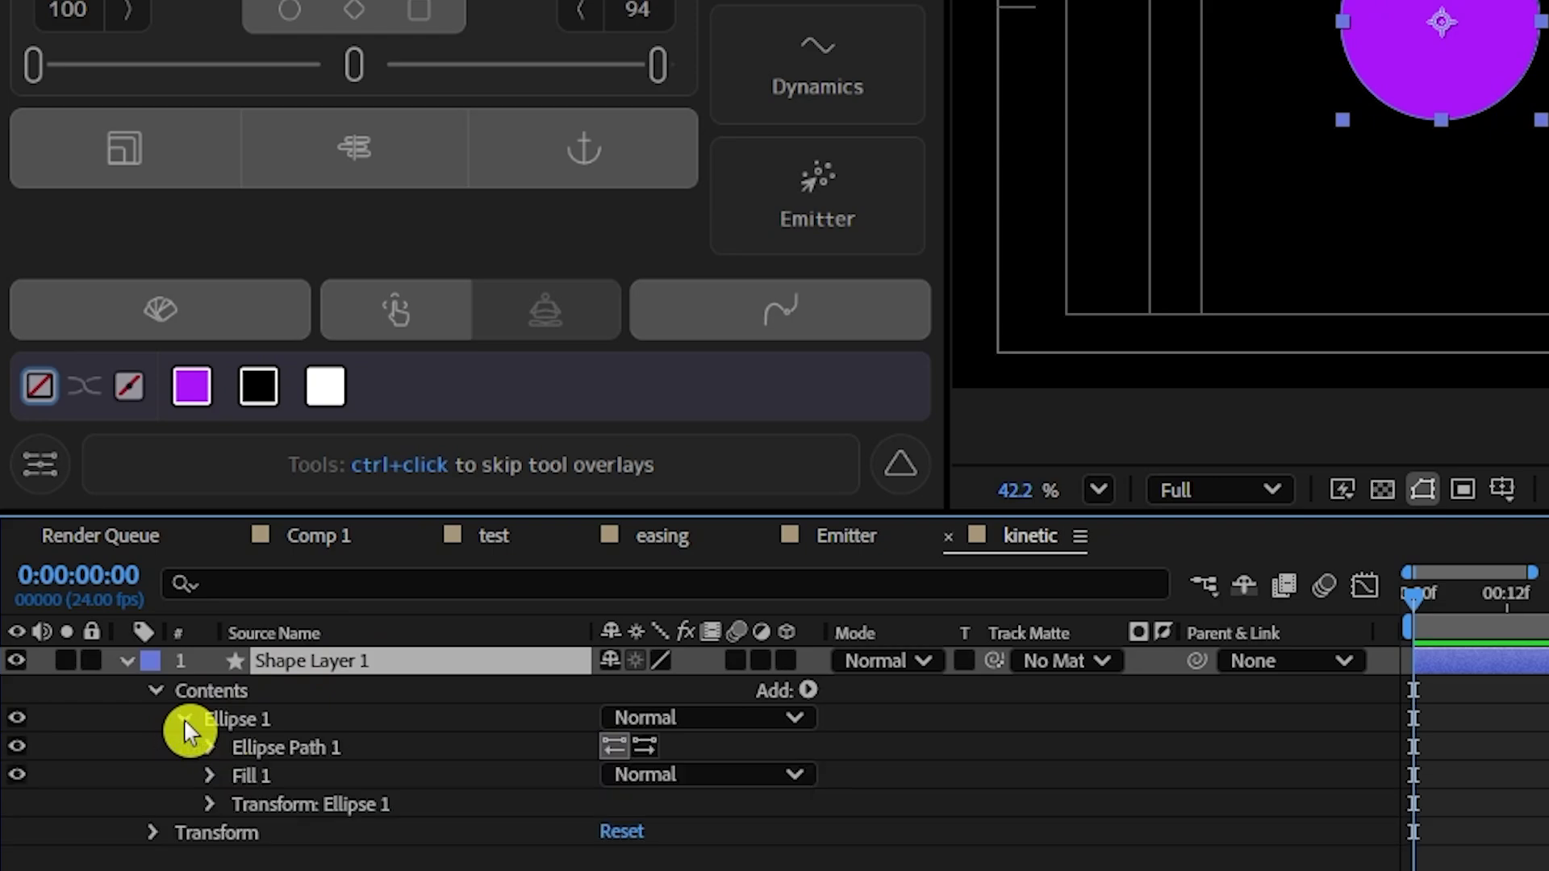
left_click(210, 750)
left_click(212, 750)
left_click(606, 776)
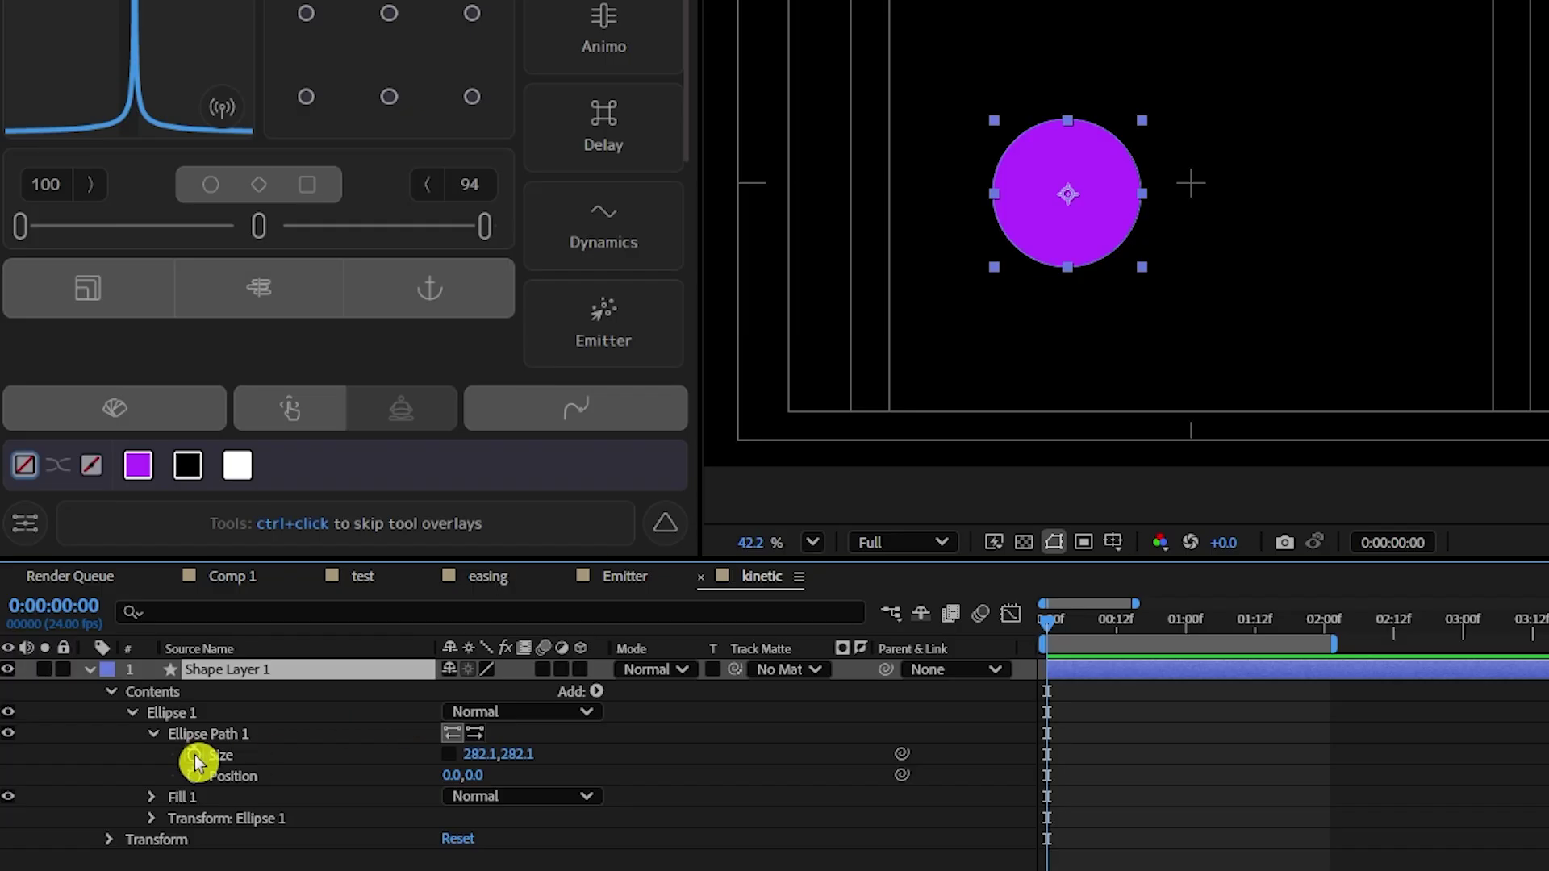
left_click(194, 755)
scroll(1081, 750, "up", 2, "alt")
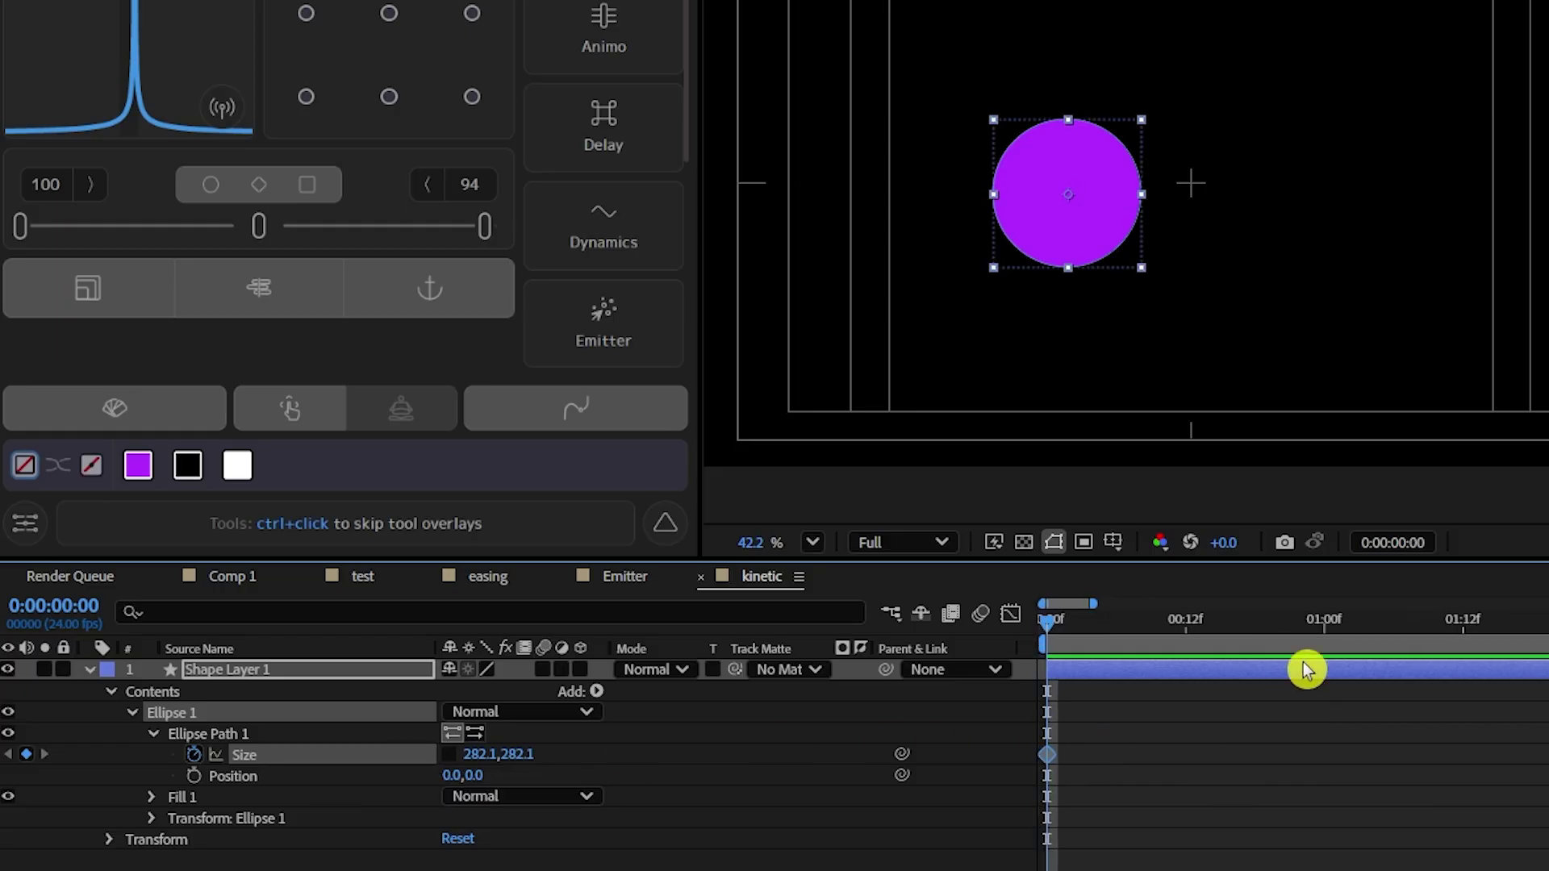
Step: Add a second Size keyframe at about 2 seconds that flattens the circle vertically while keeping its width
left_click(1325, 635)
left_click_drag(1328, 635, 1545, 634)
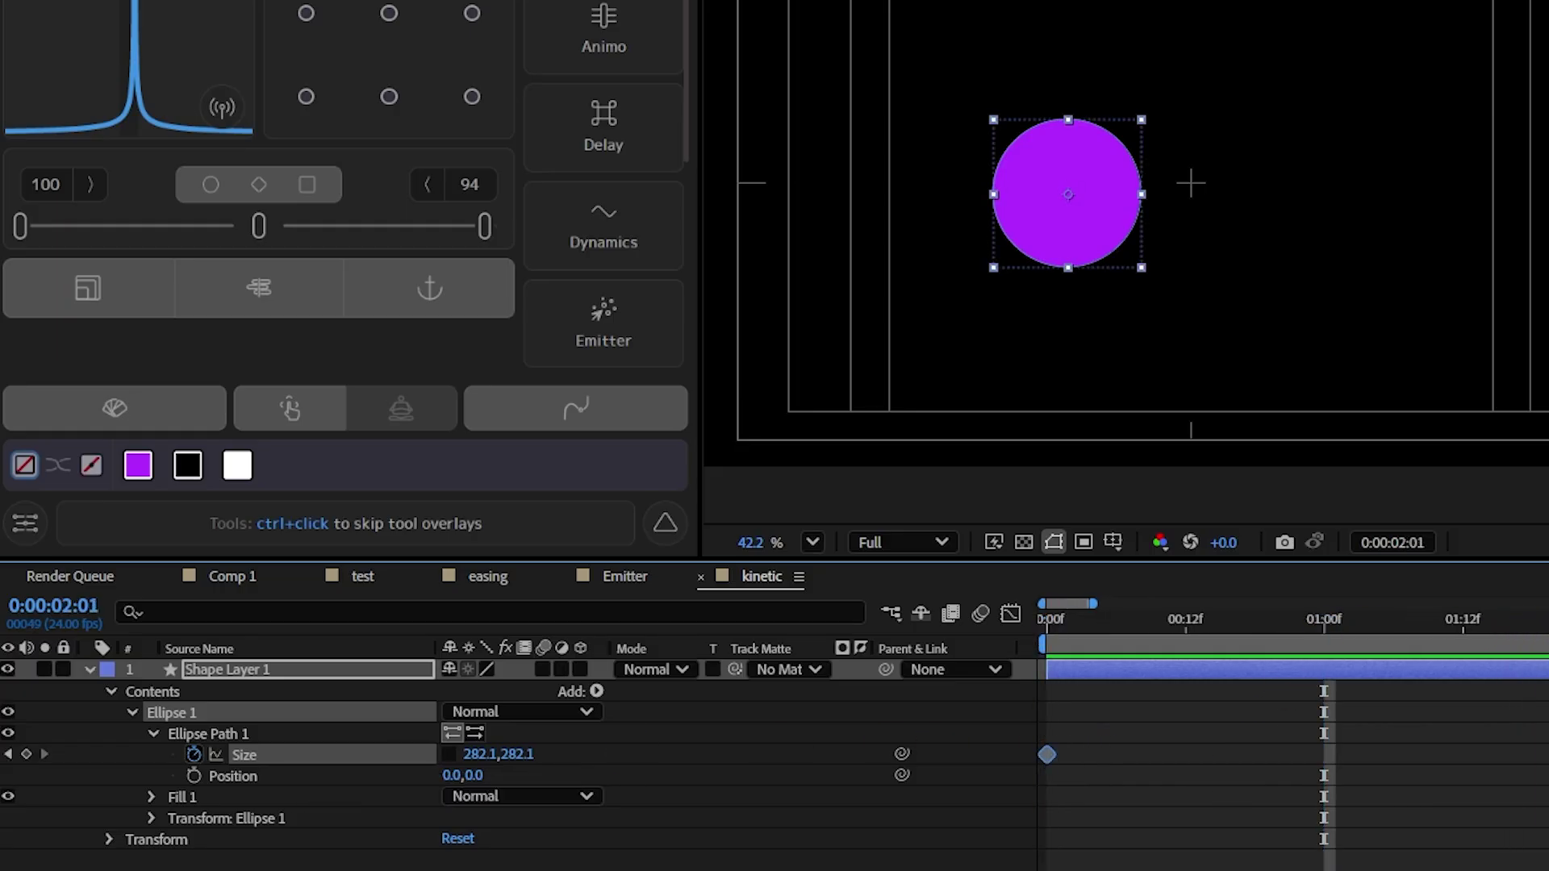
left_click_drag(320, 767, 14, 762)
left_click(855, 619)
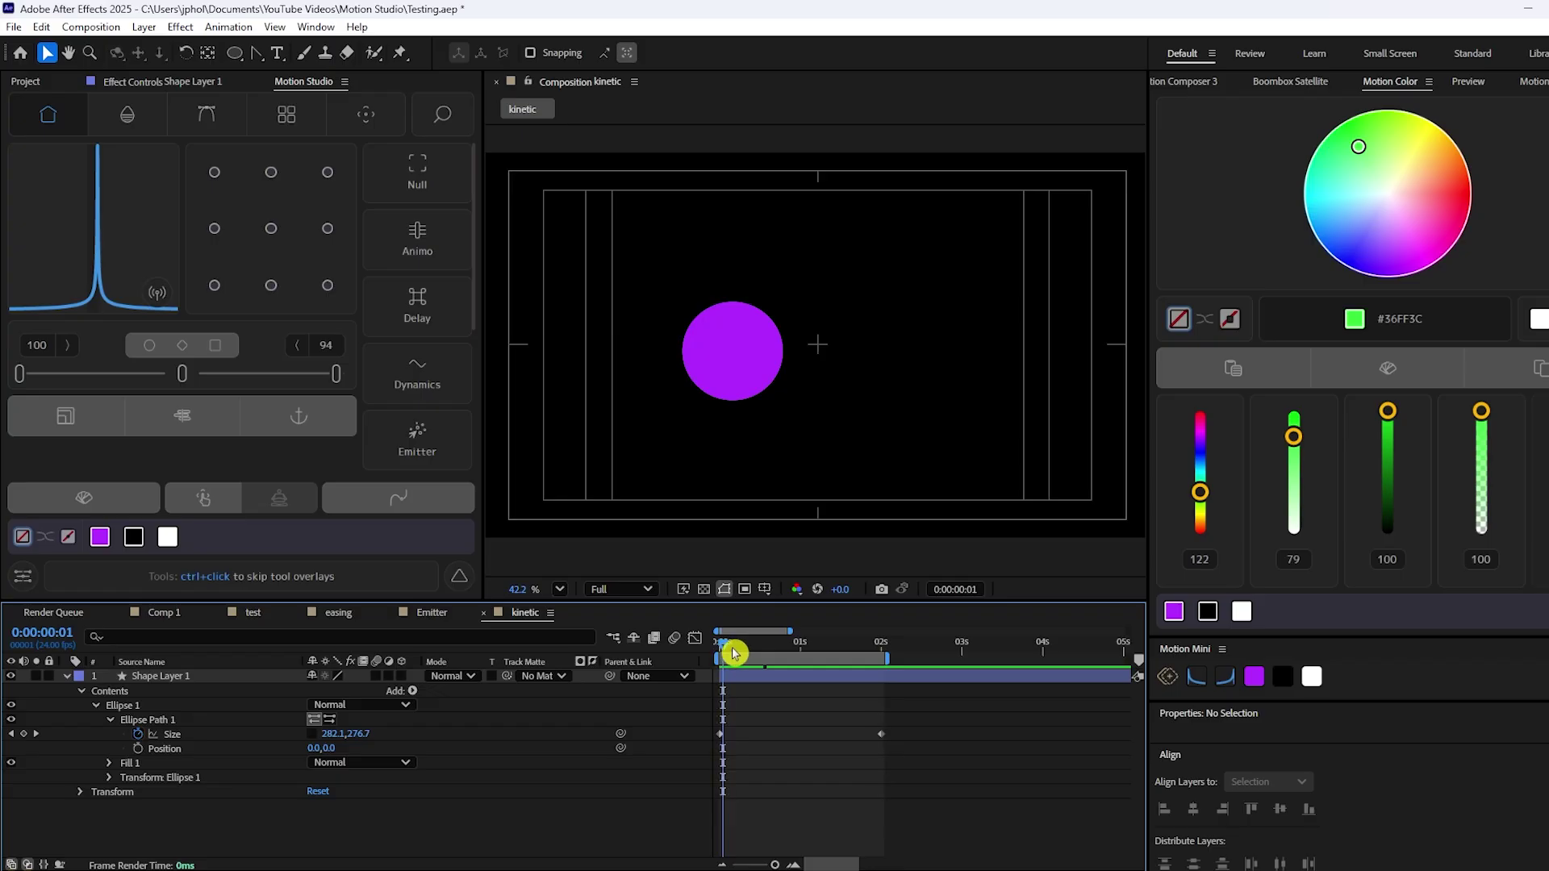
Step: Run Kinetic on the circle's two Size keyframes and set the Kinetic effect's Velocity Layer to Shape Layer 1
left_click_drag(735, 652, 694, 645)
left_click_drag(881, 723, 713, 739)
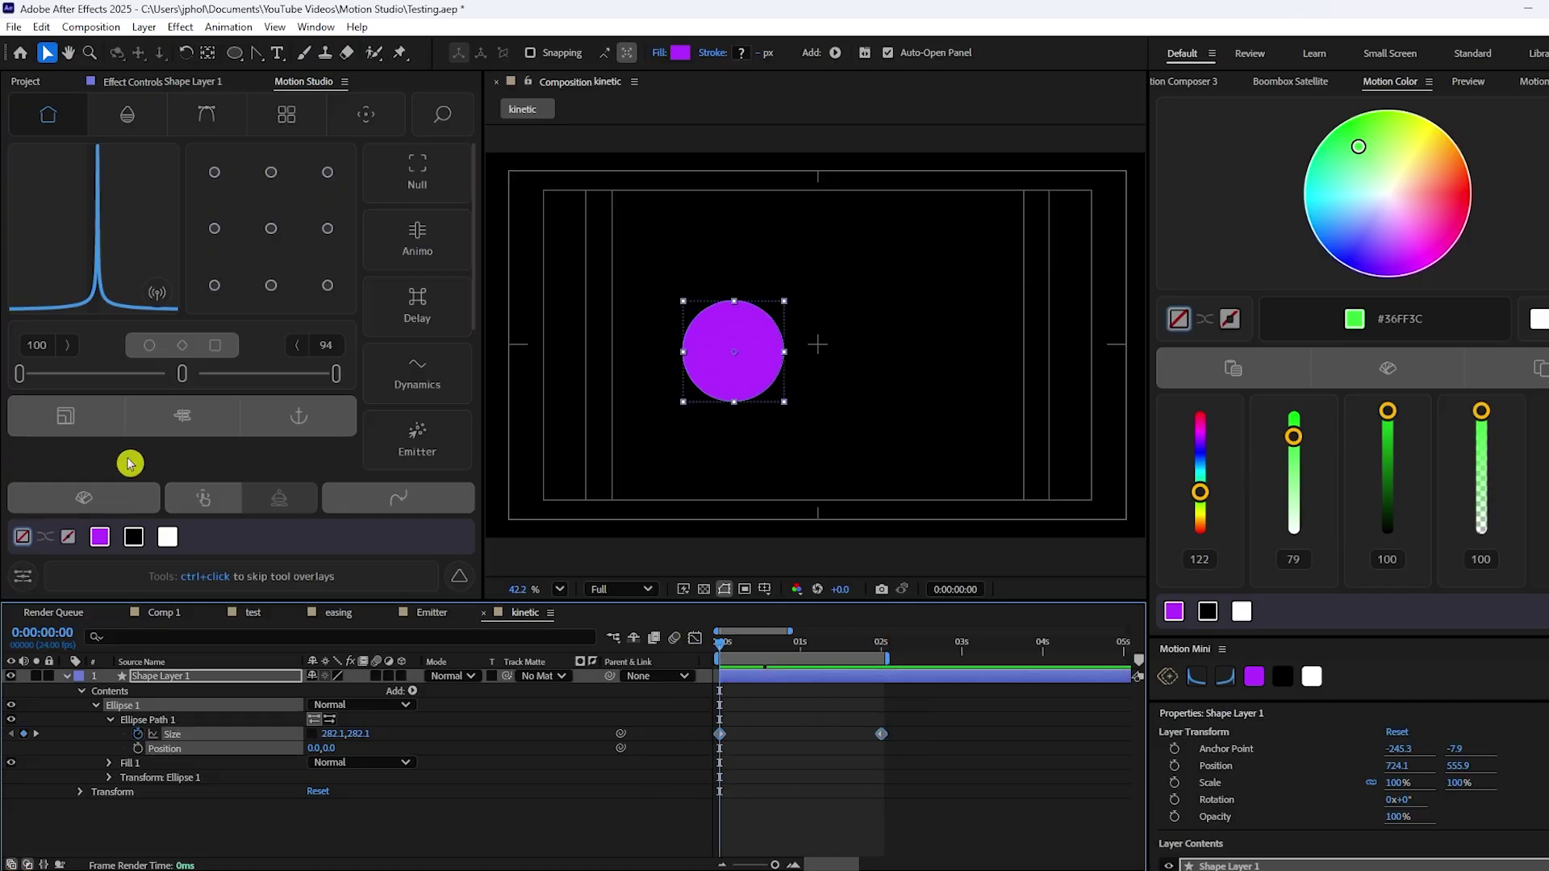
left_click(286, 114)
left_click(432, 233)
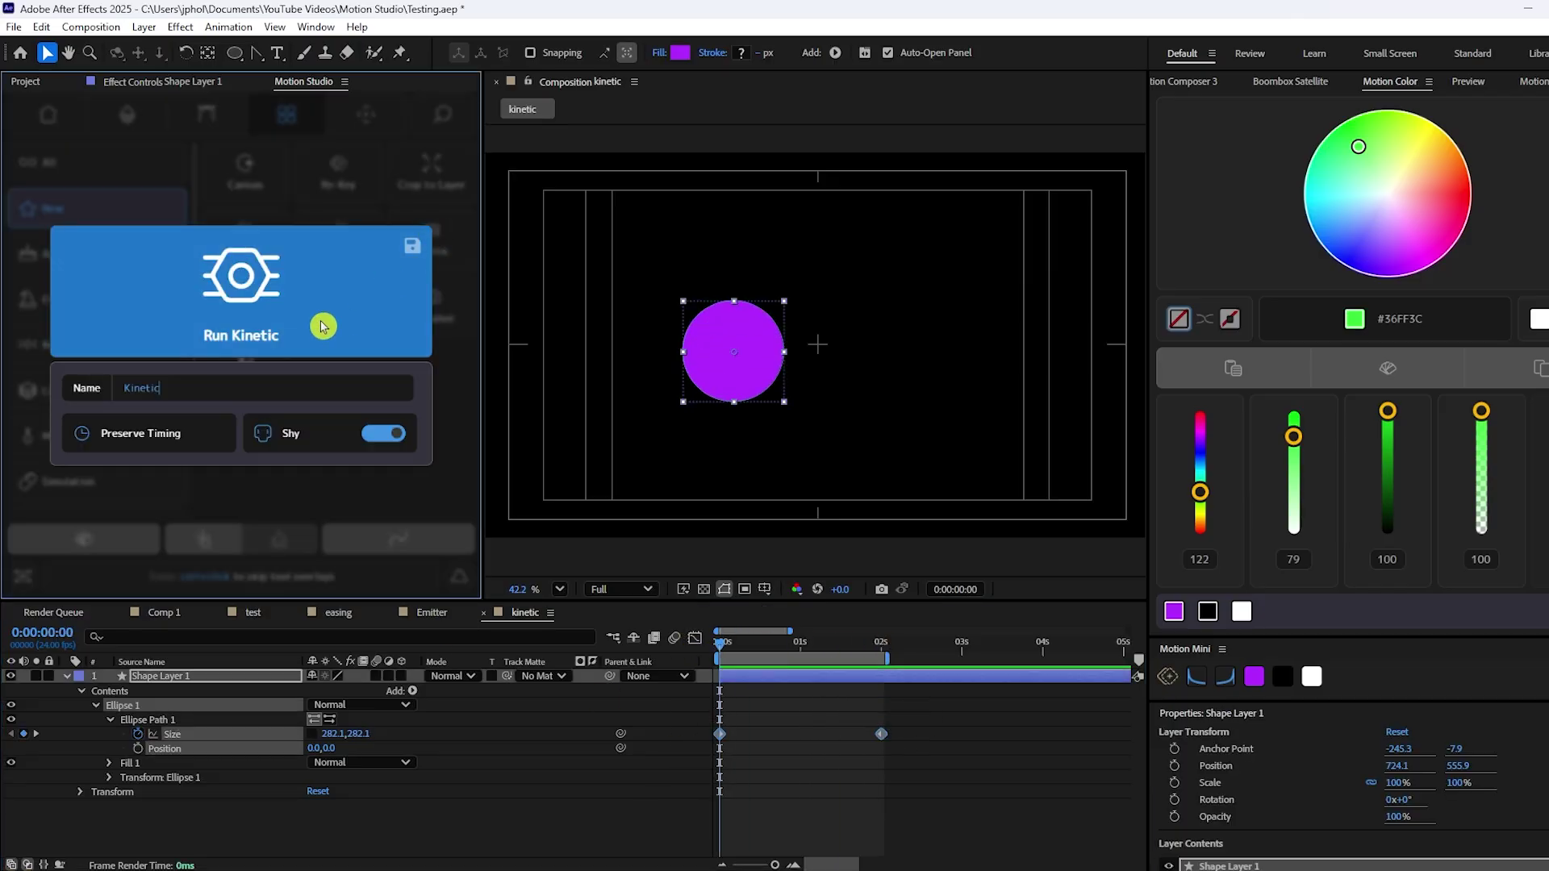
left_click(322, 328)
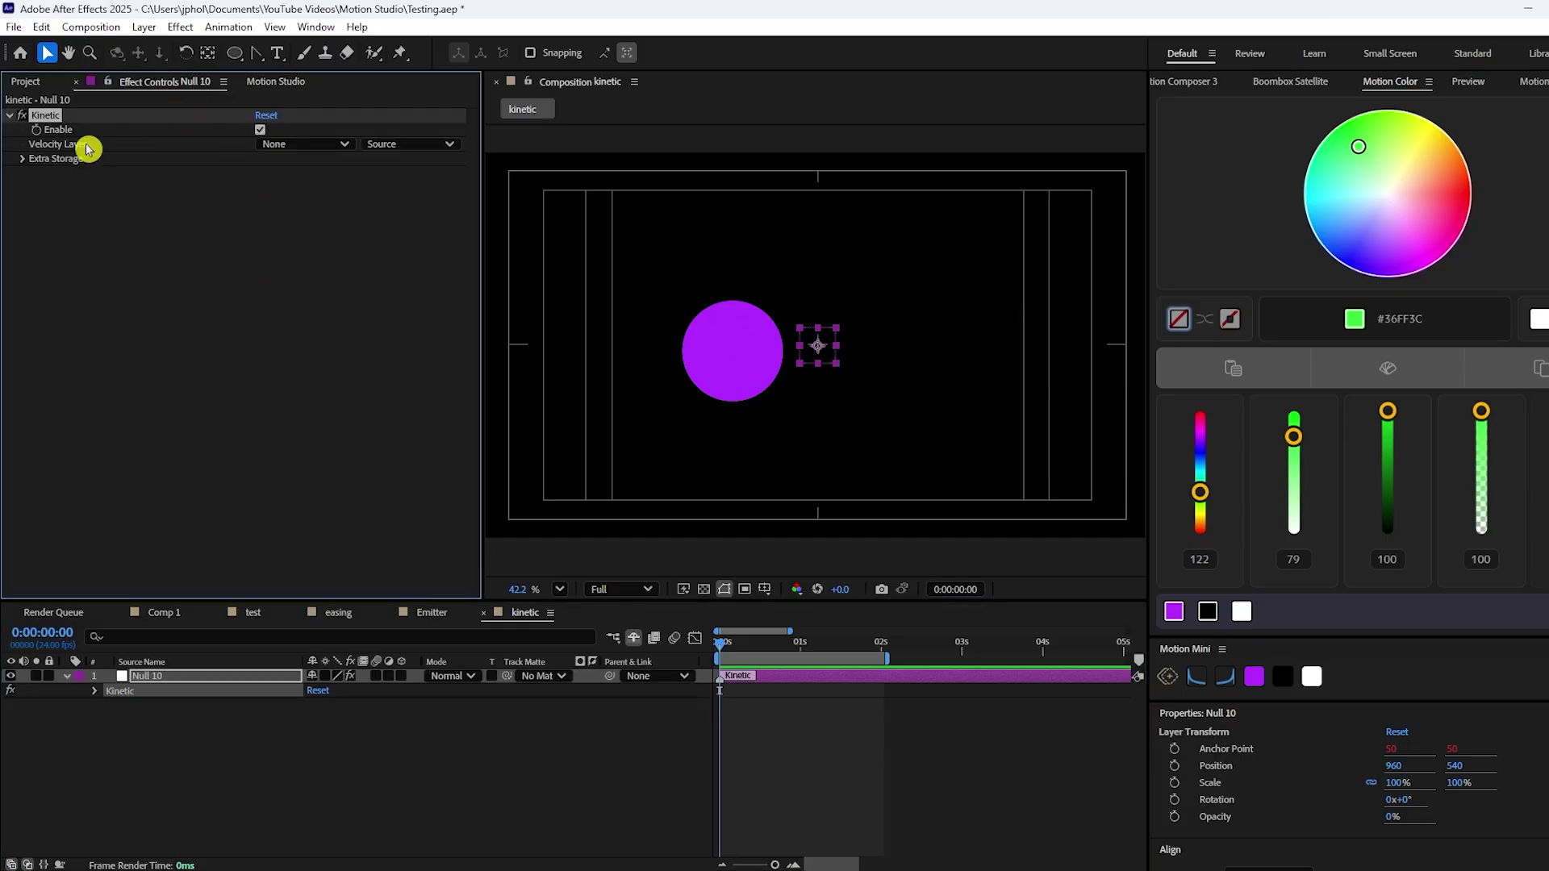
left_click(330, 149)
left_click(318, 207)
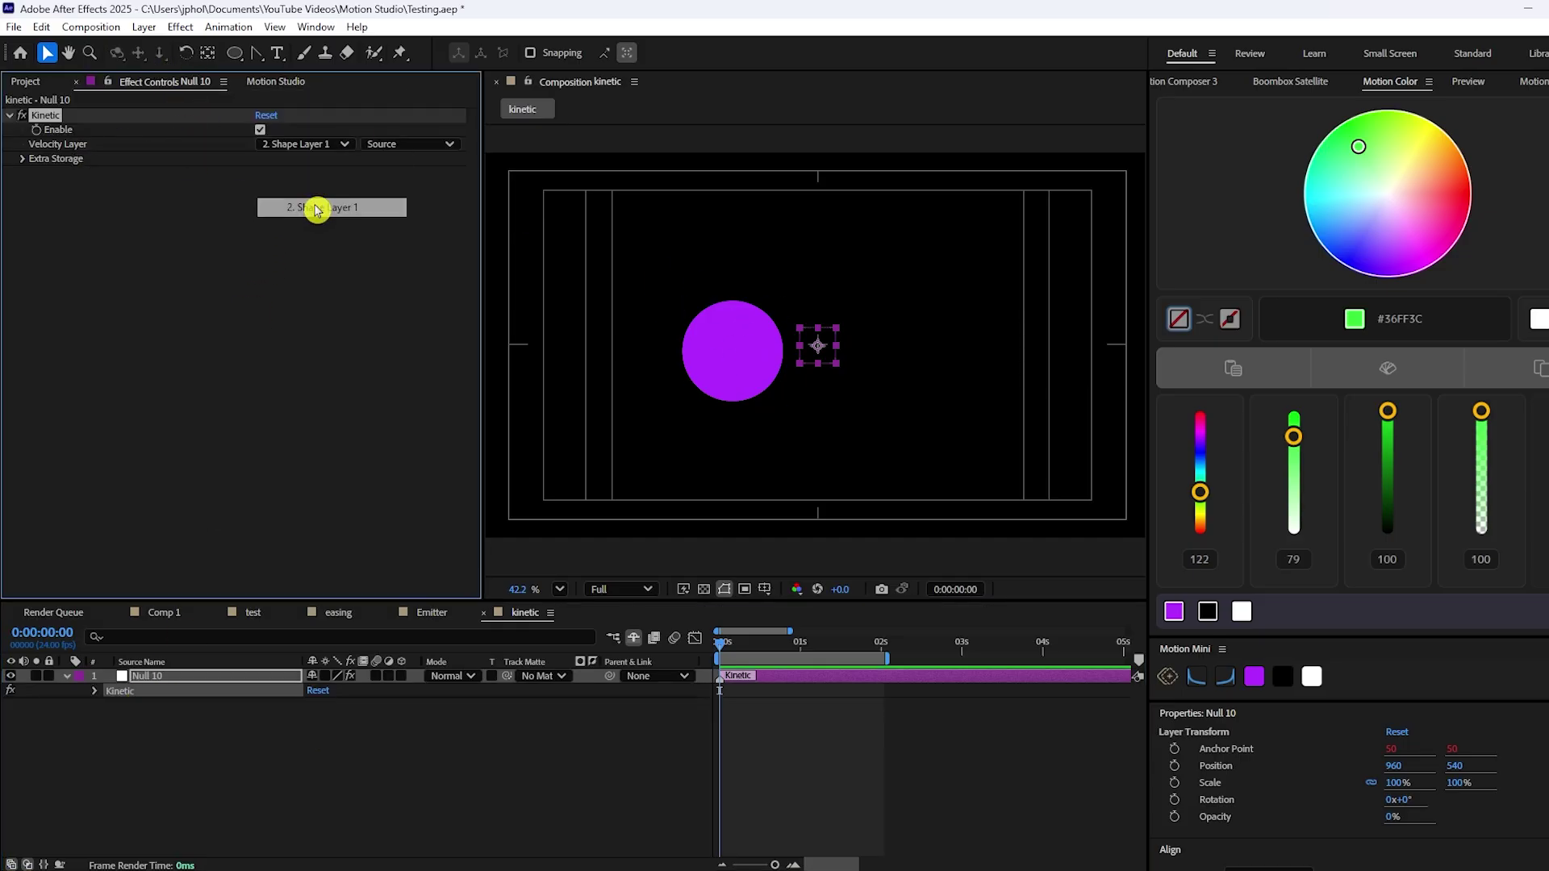
Step: Show the shy Shape Layer 1 and keyframe its Position across the frame from 529.8,546.4 at 0 seconds to 1463.7,546.4 at 1 second
left_click(635, 642)
left_click(172, 706)
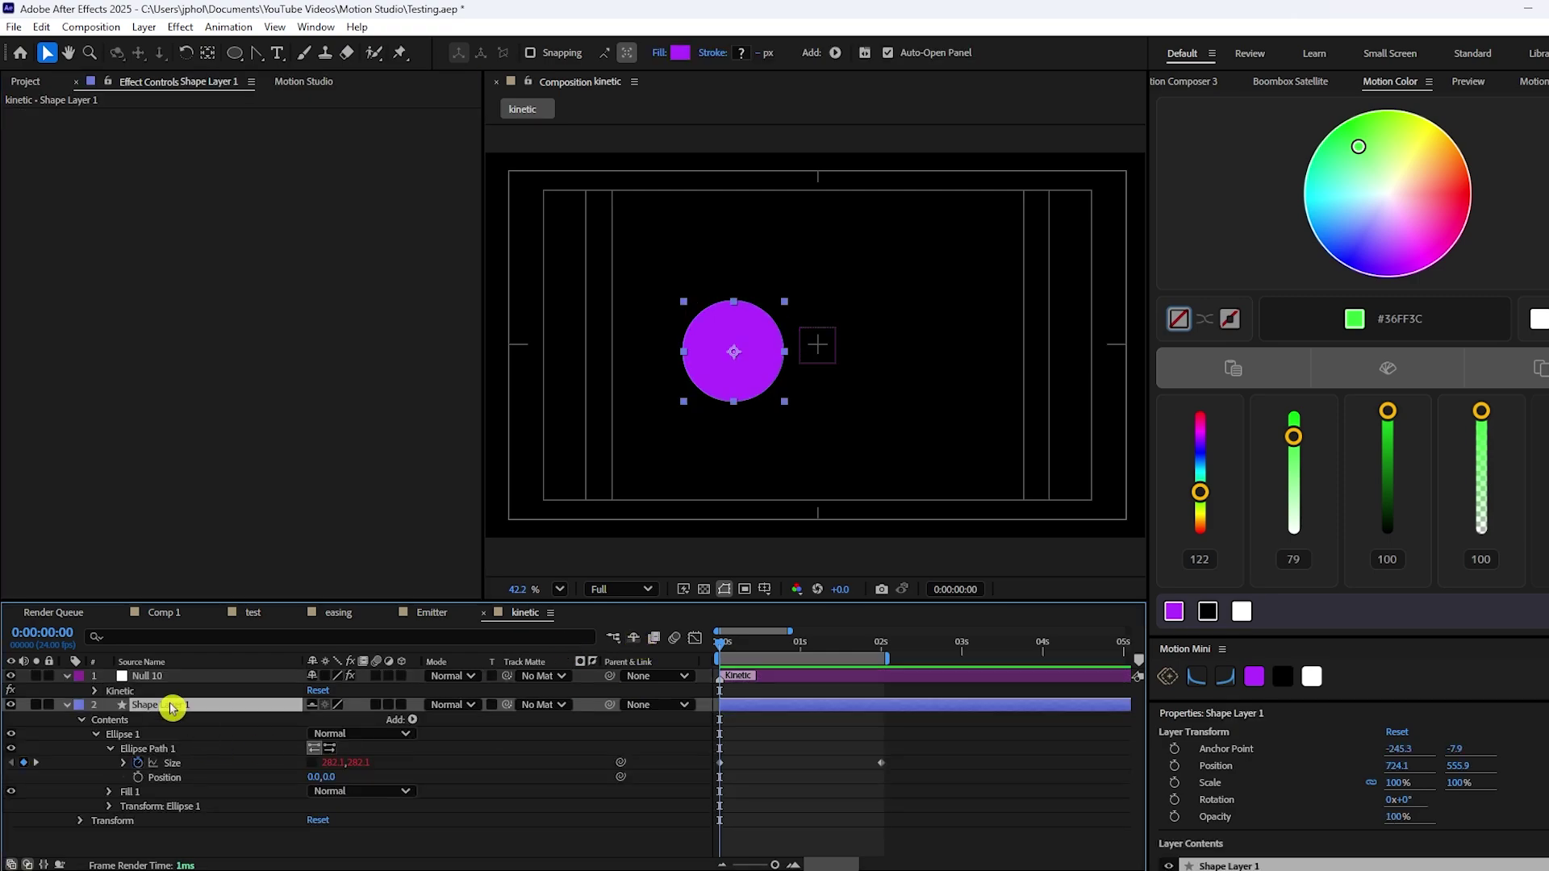
key("p")
left_click(109, 720)
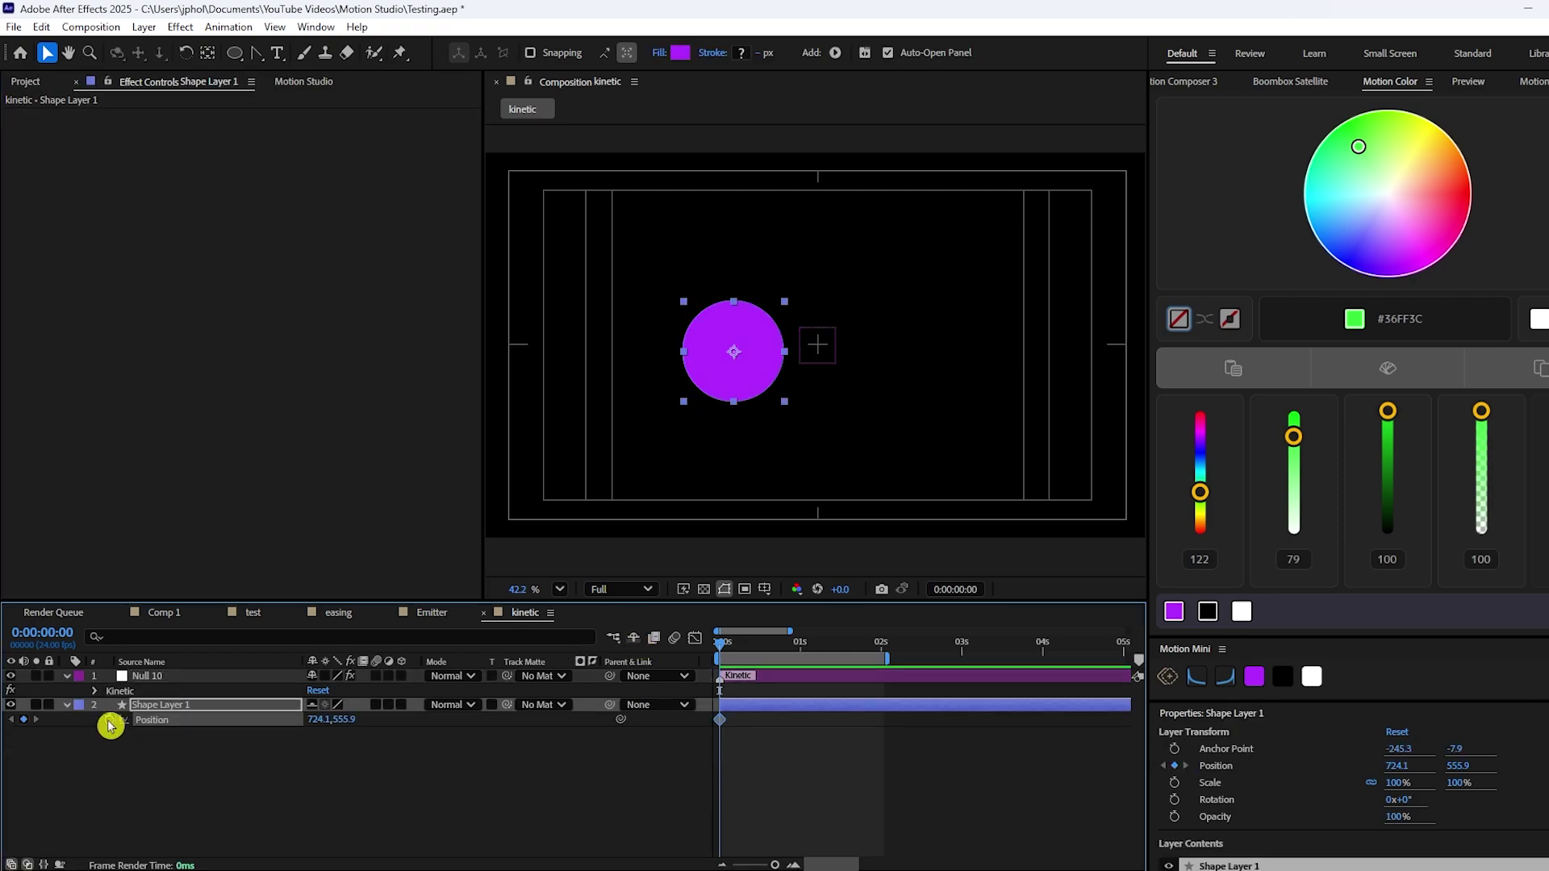
left_click_drag(741, 369, 1030, 373)
left_click(803, 650)
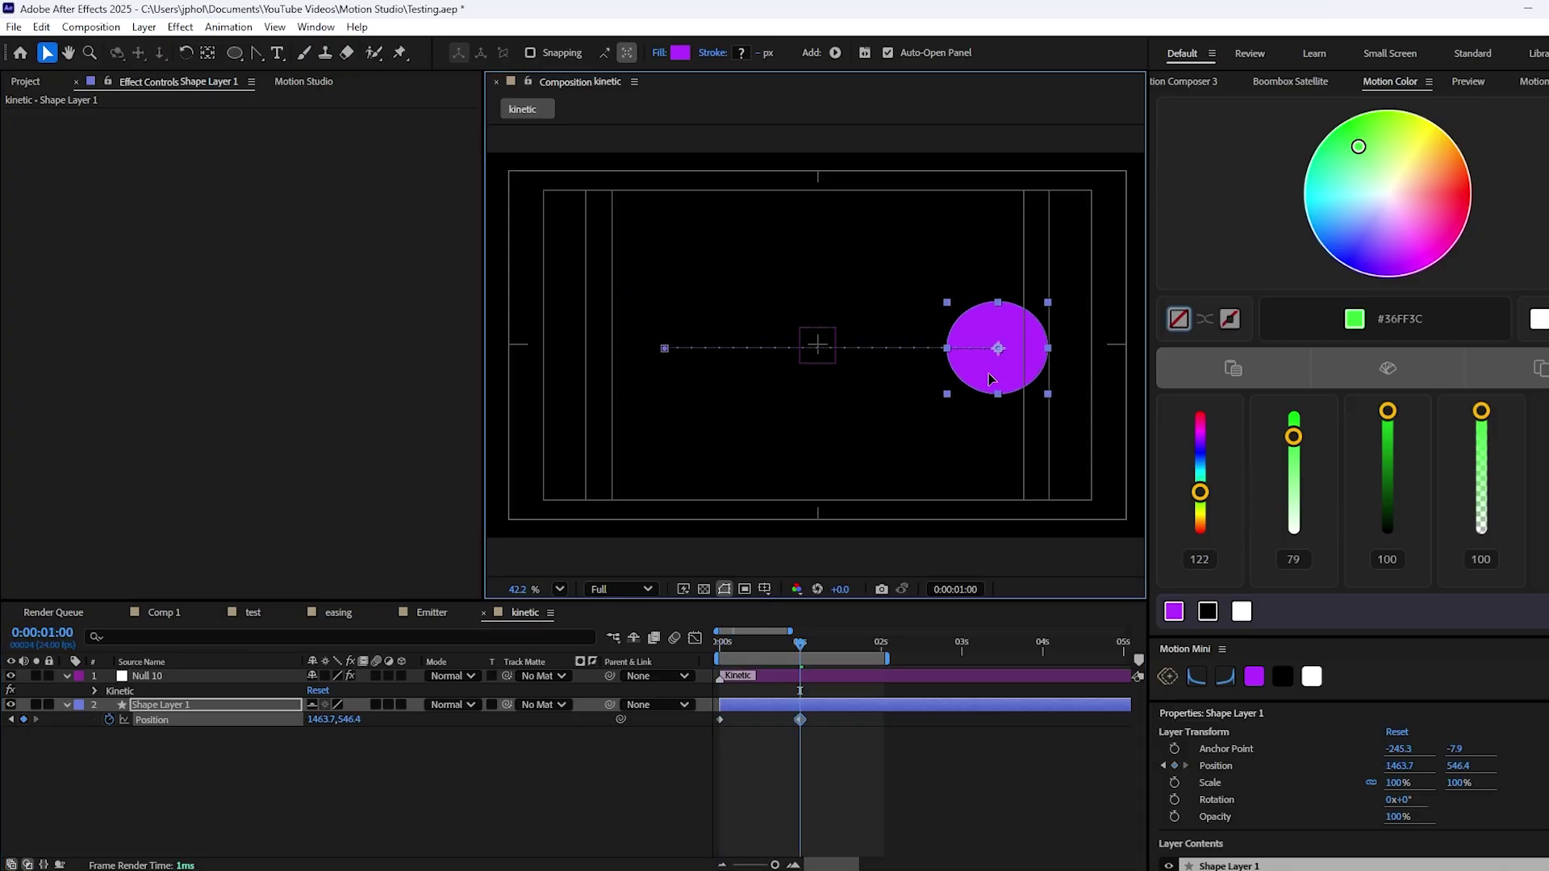
Step: Copy the circle's first Position keyframe to 0:00:02:00 and preview the back-and-forth movement
left_click(883, 649)
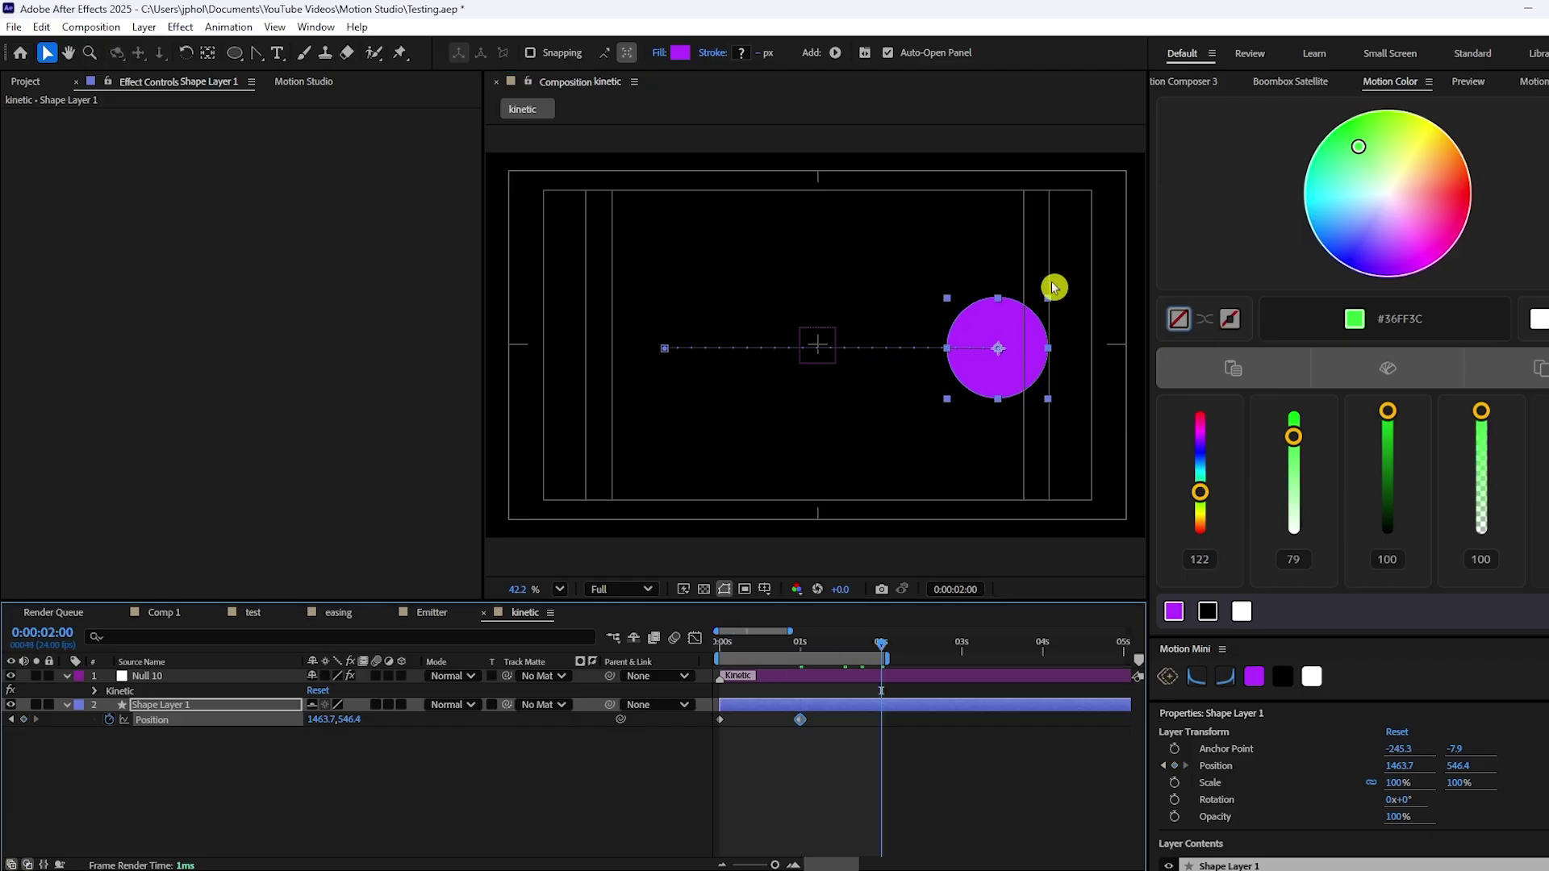
left_click(720, 718)
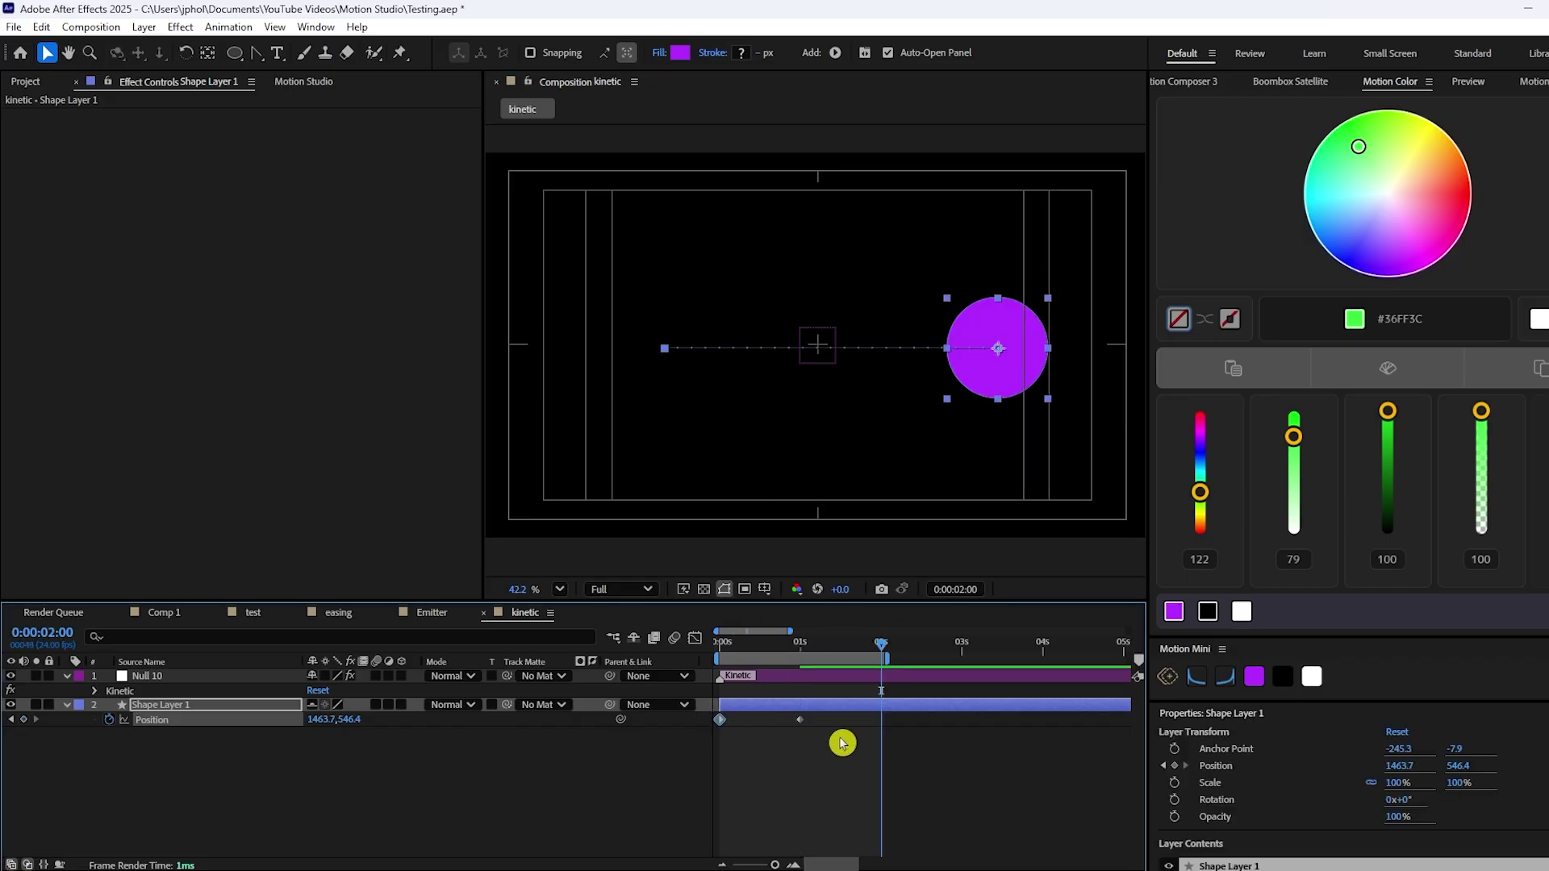
key("ctrl+c")
key("ctrl+v")
key("space")
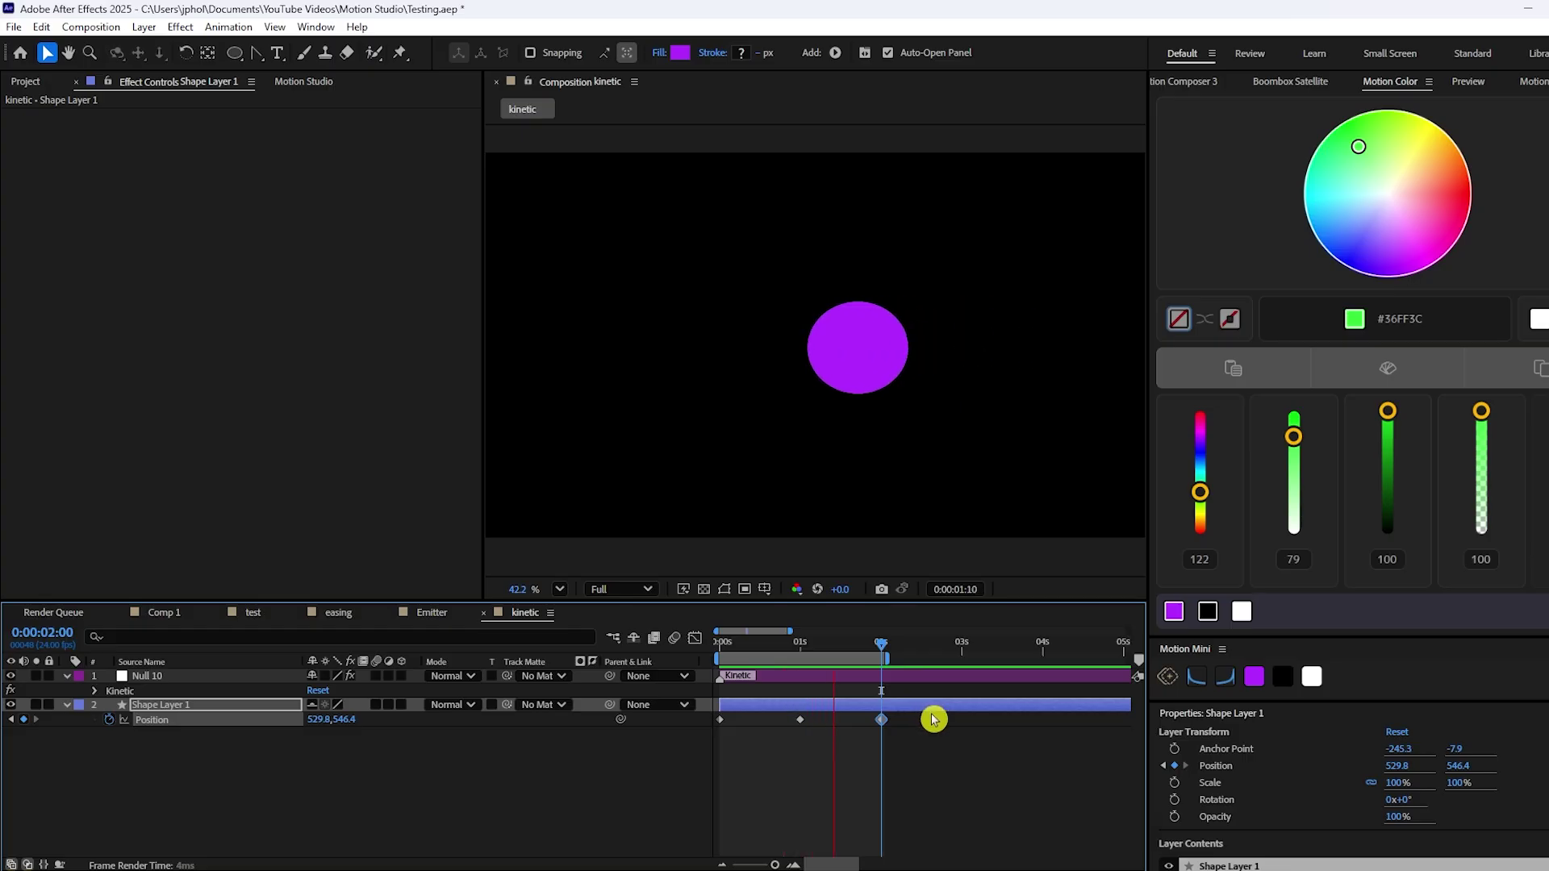
Step: Ease all three Position keyframes of the circle in Motion Studio with both easing values at 100
left_click(25, 81)
left_click(298, 83)
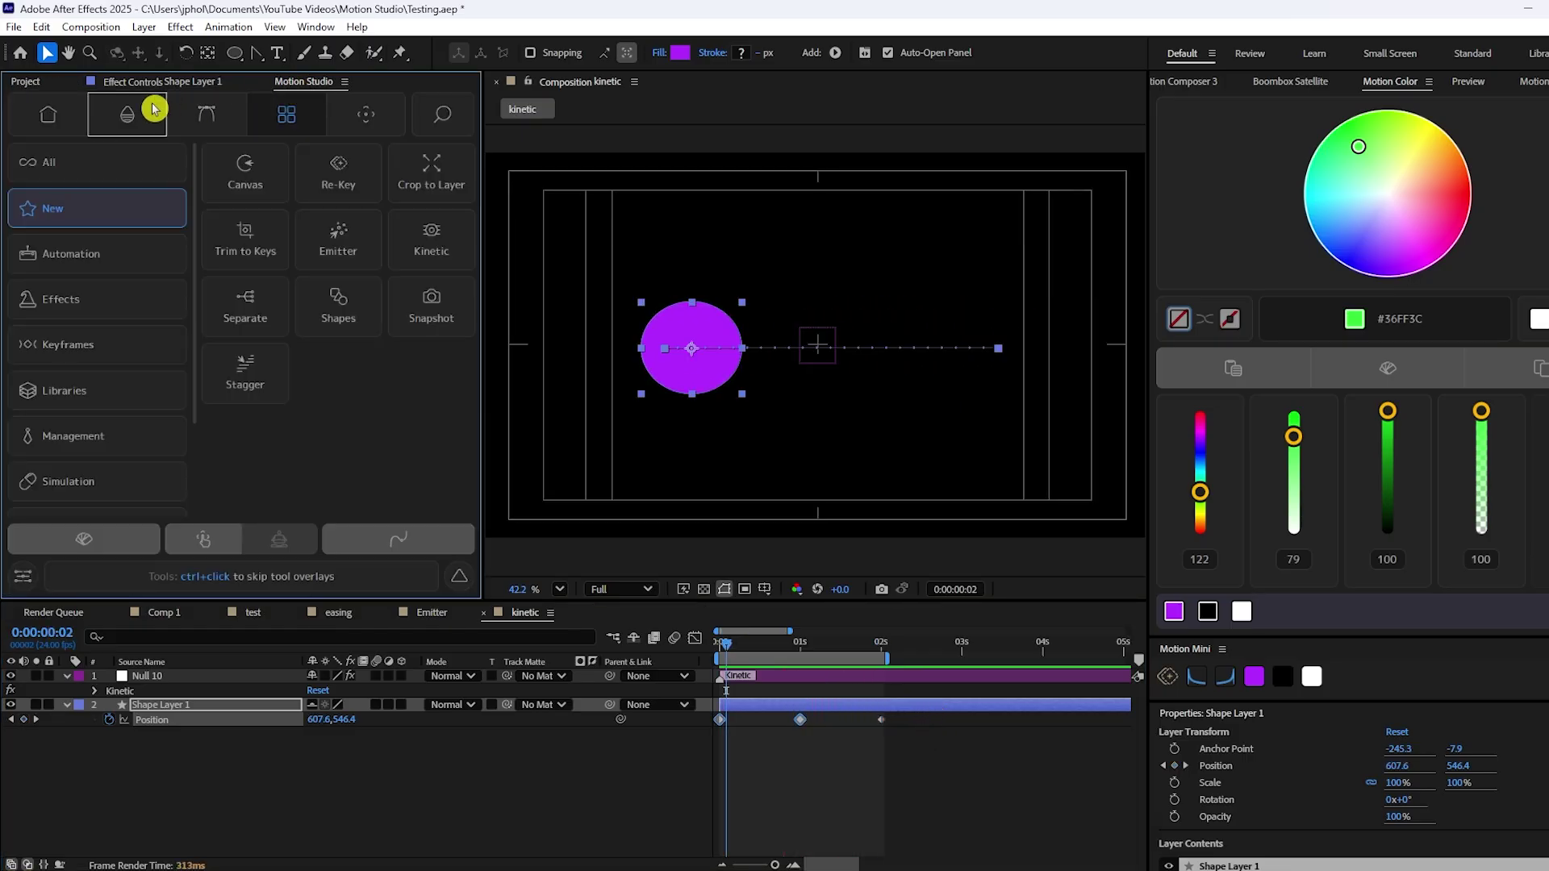
left_click(109, 123)
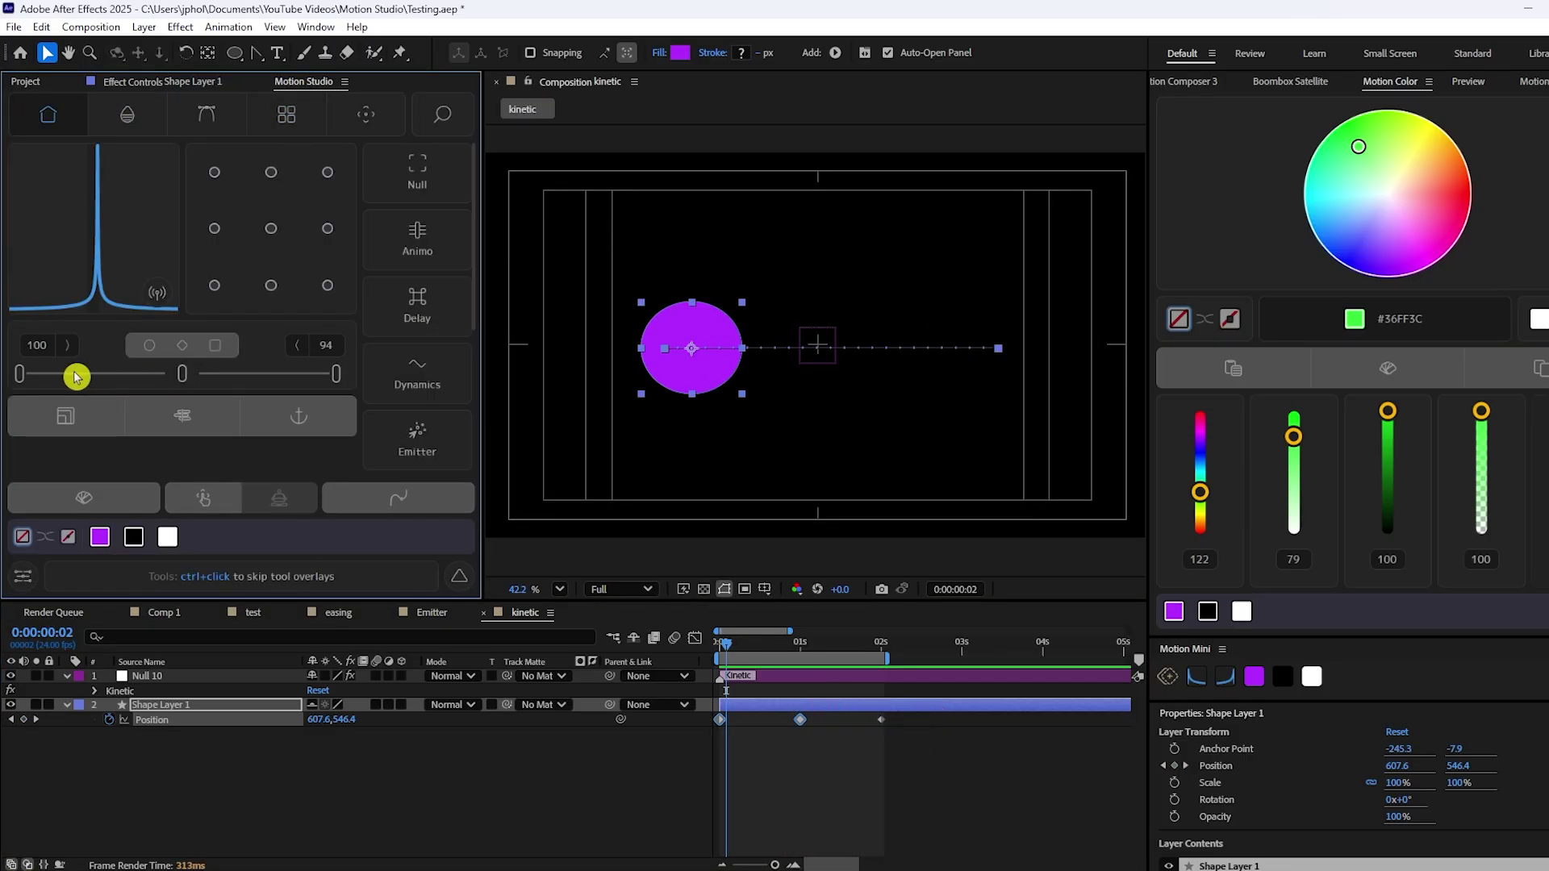
left_click_drag(76, 377, 22, 374)
mouse_move(336, 374)
left_mouse_down()
mouse_move(273, 374)
mouse_move(345, 373)
left_mouse_up()
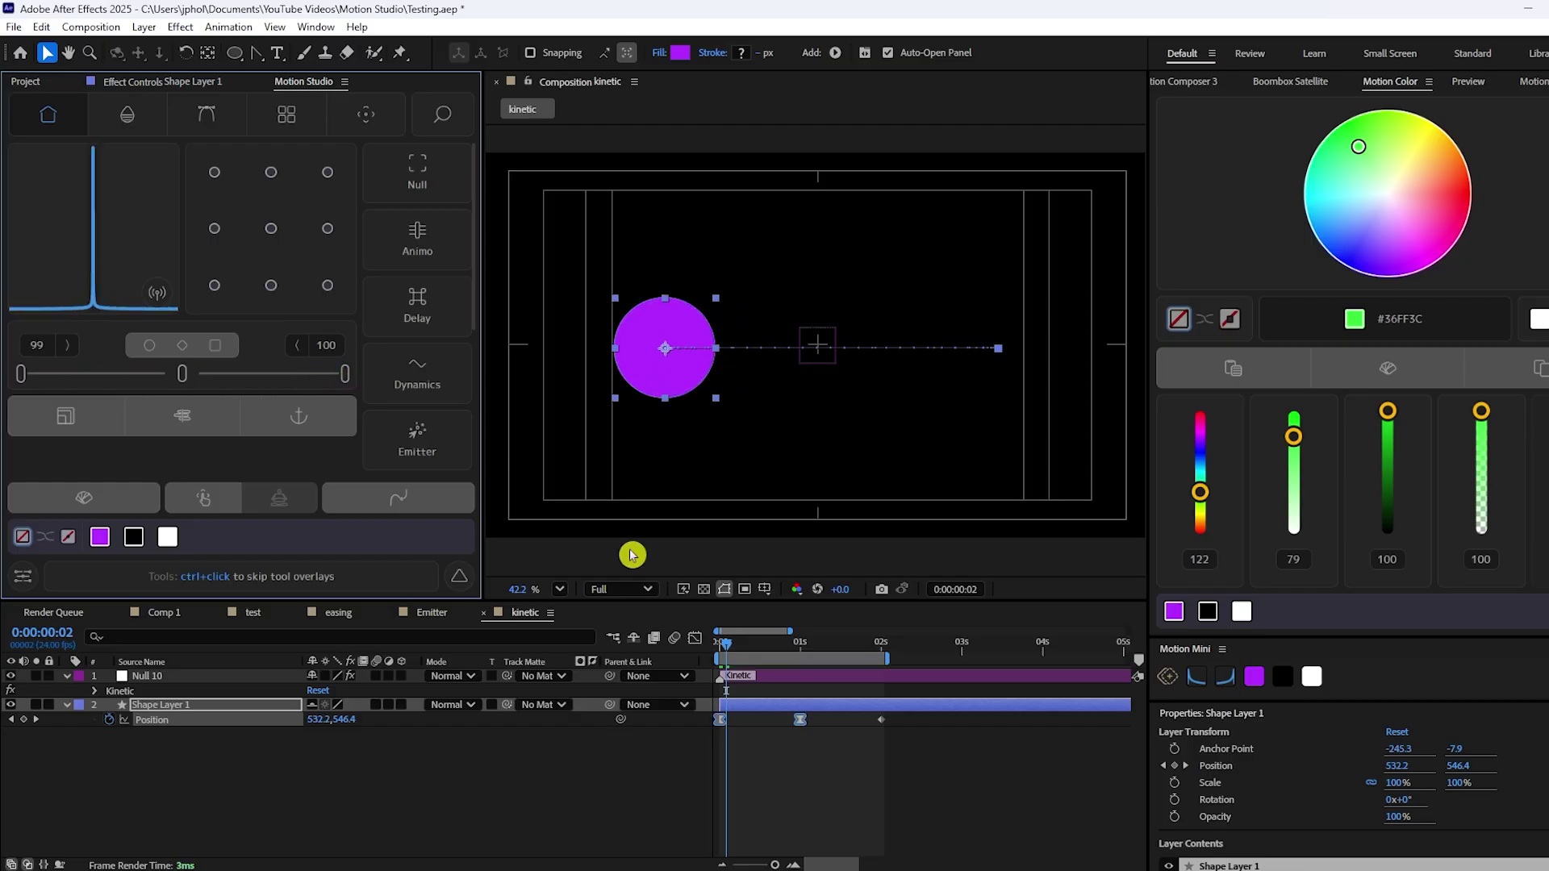
left_click_drag(912, 754, 763, 701)
mouse_move(20, 373)
left_mouse_down()
mouse_move(72, 369)
mouse_move(18, 375)
left_mouse_up()
left_click(879, 796)
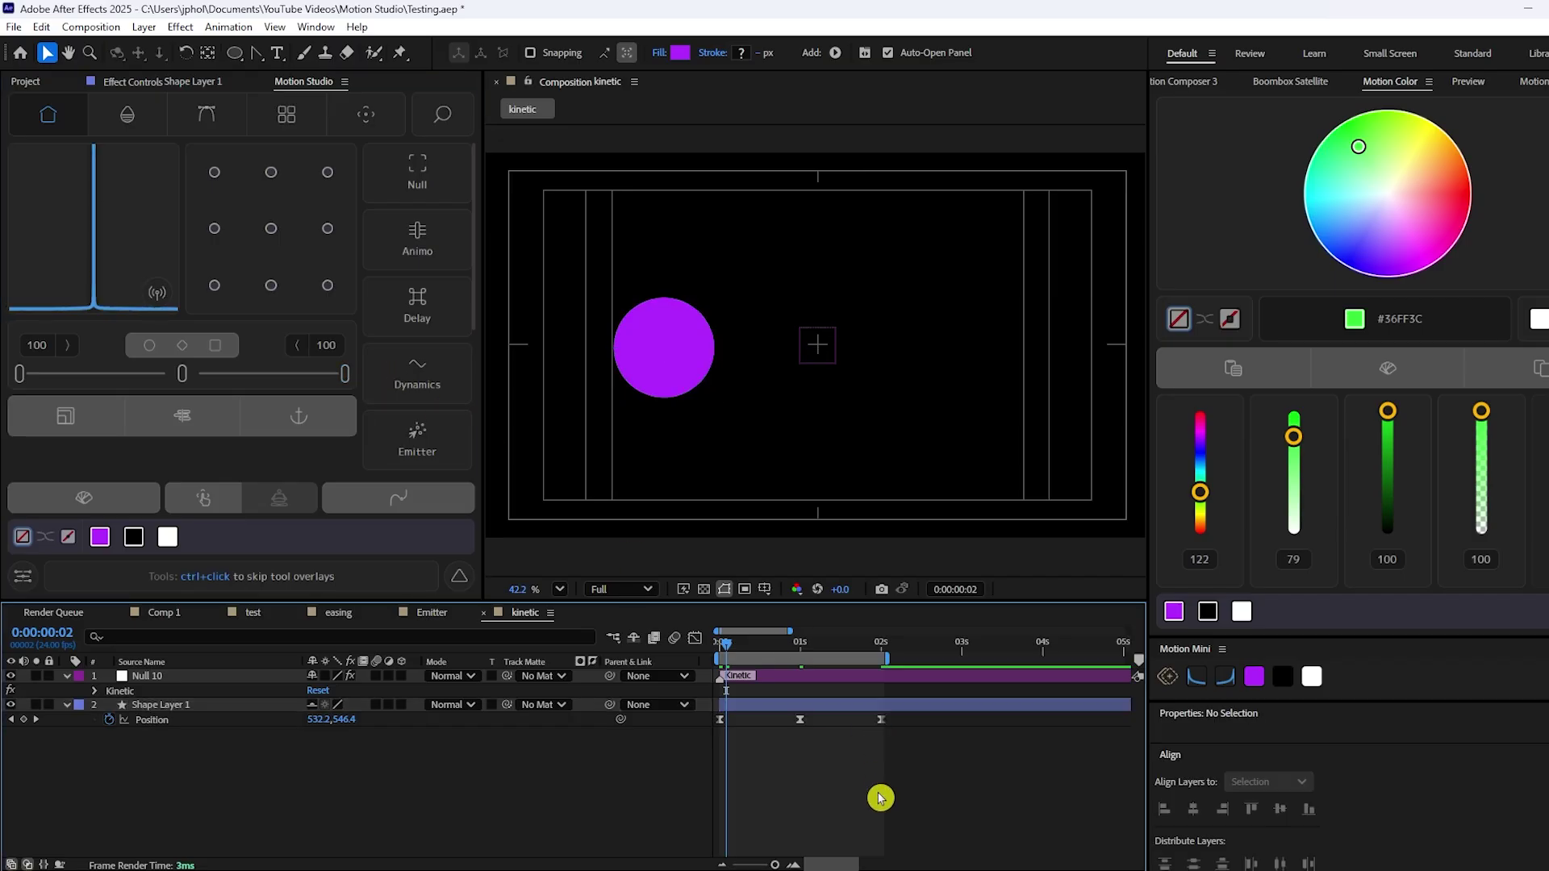
key("apostrophe")
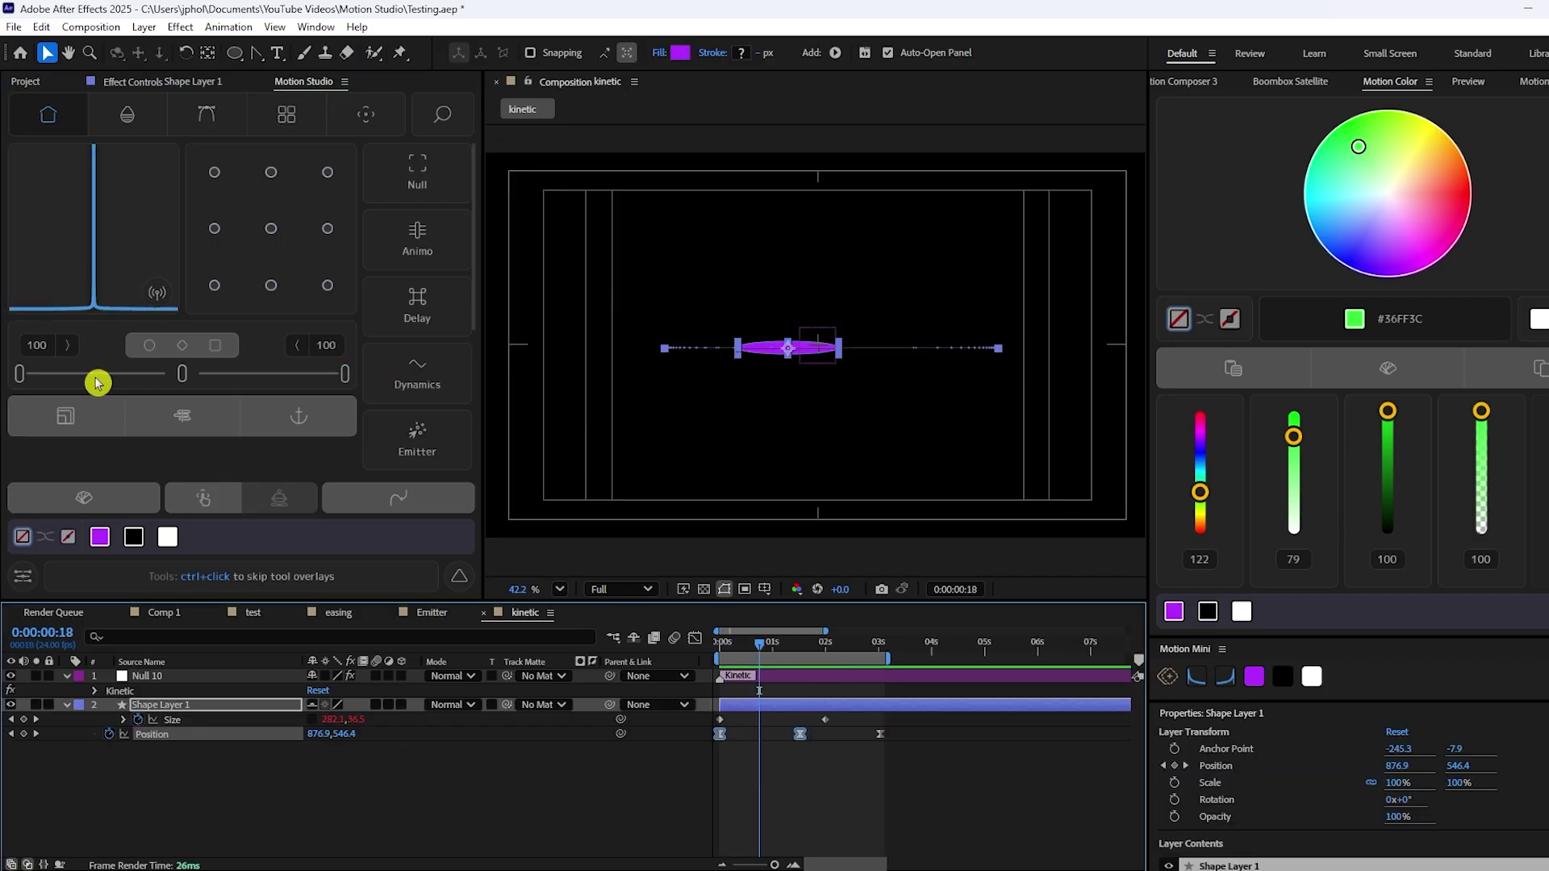
Step: Reduce the easing of the circle's Position keyframes in Motion Studio to 76 and 81, fine-tune both values slightly higher, and preview the squash
left_click_drag(42, 379, 323, 381)
left_click(830, 681)
key("space")
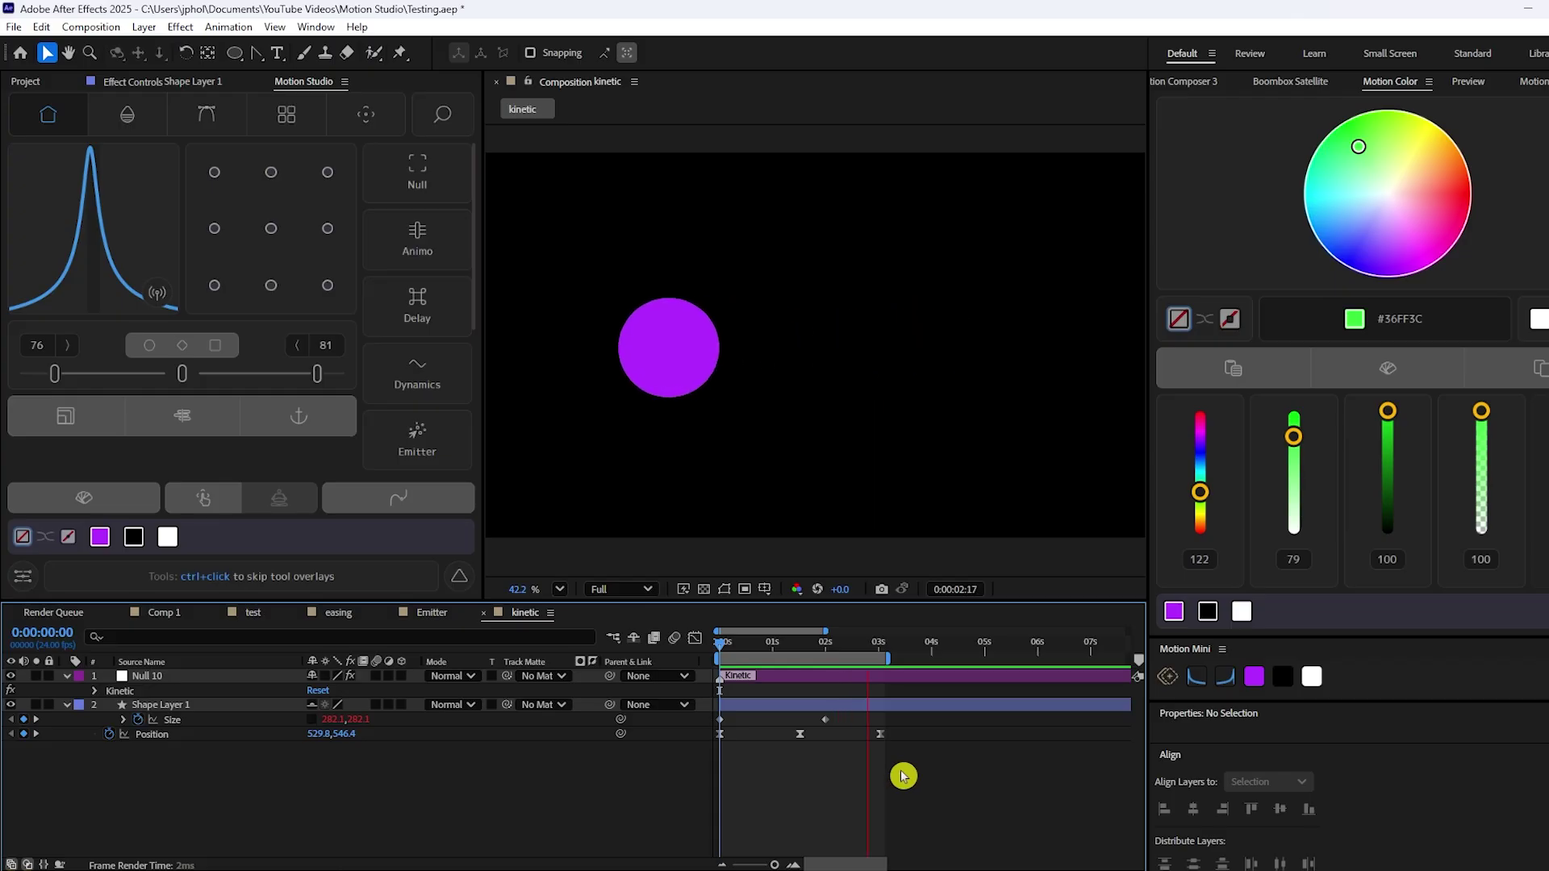
left_click(669, 348)
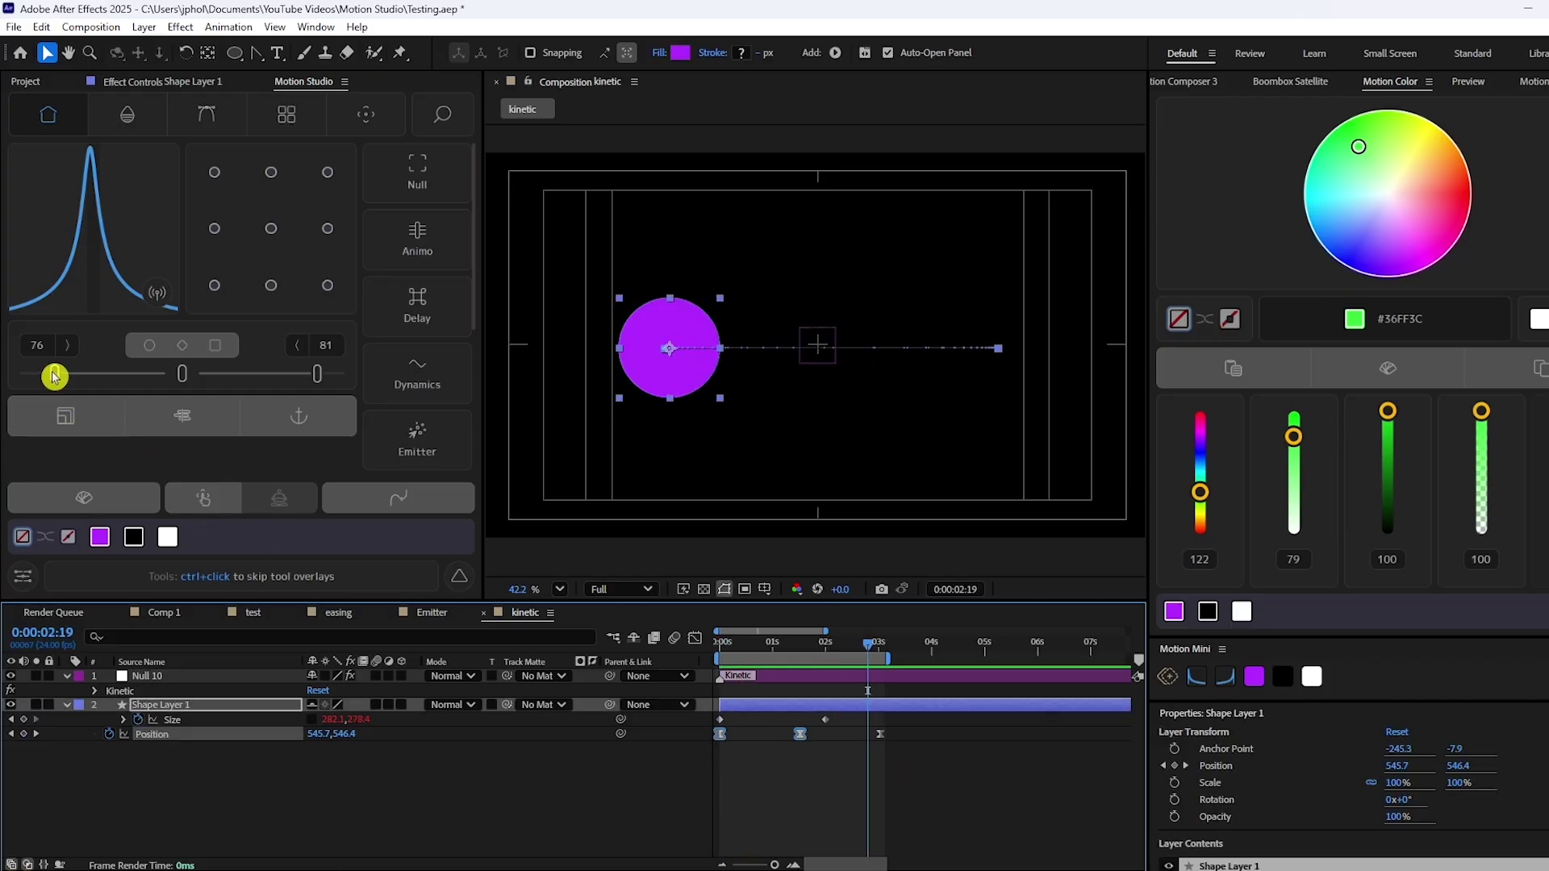
left_click_drag(55, 376, 46, 376)
left_click_drag(310, 377, 324, 375)
key("space")
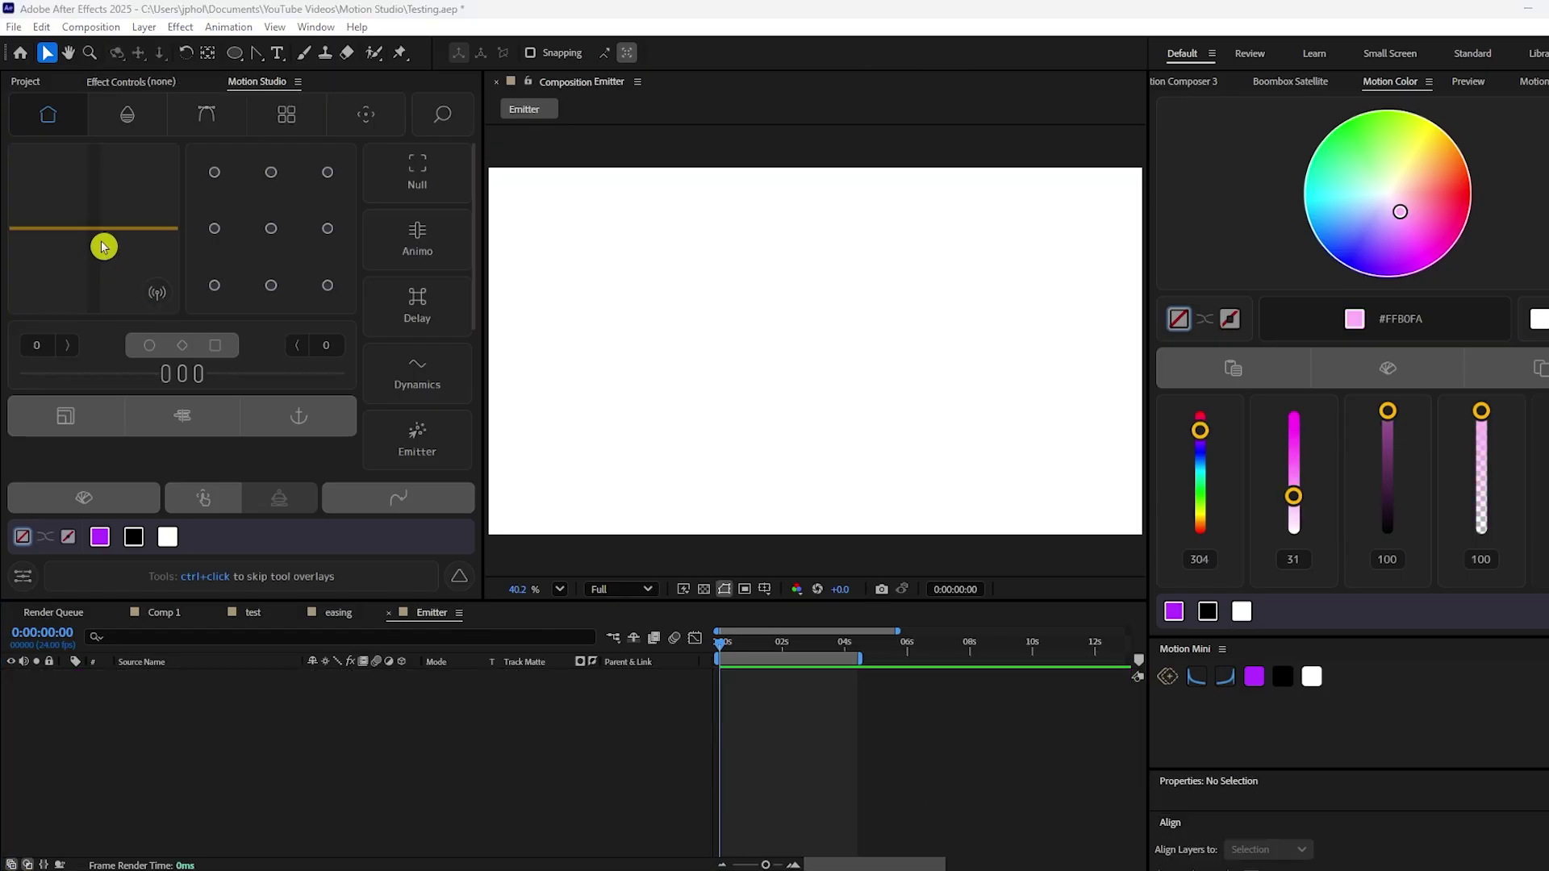
Step: Open Motion Studio's Emitter tool and briefly maximize its panel to examine the particle settings
left_click(272, 133)
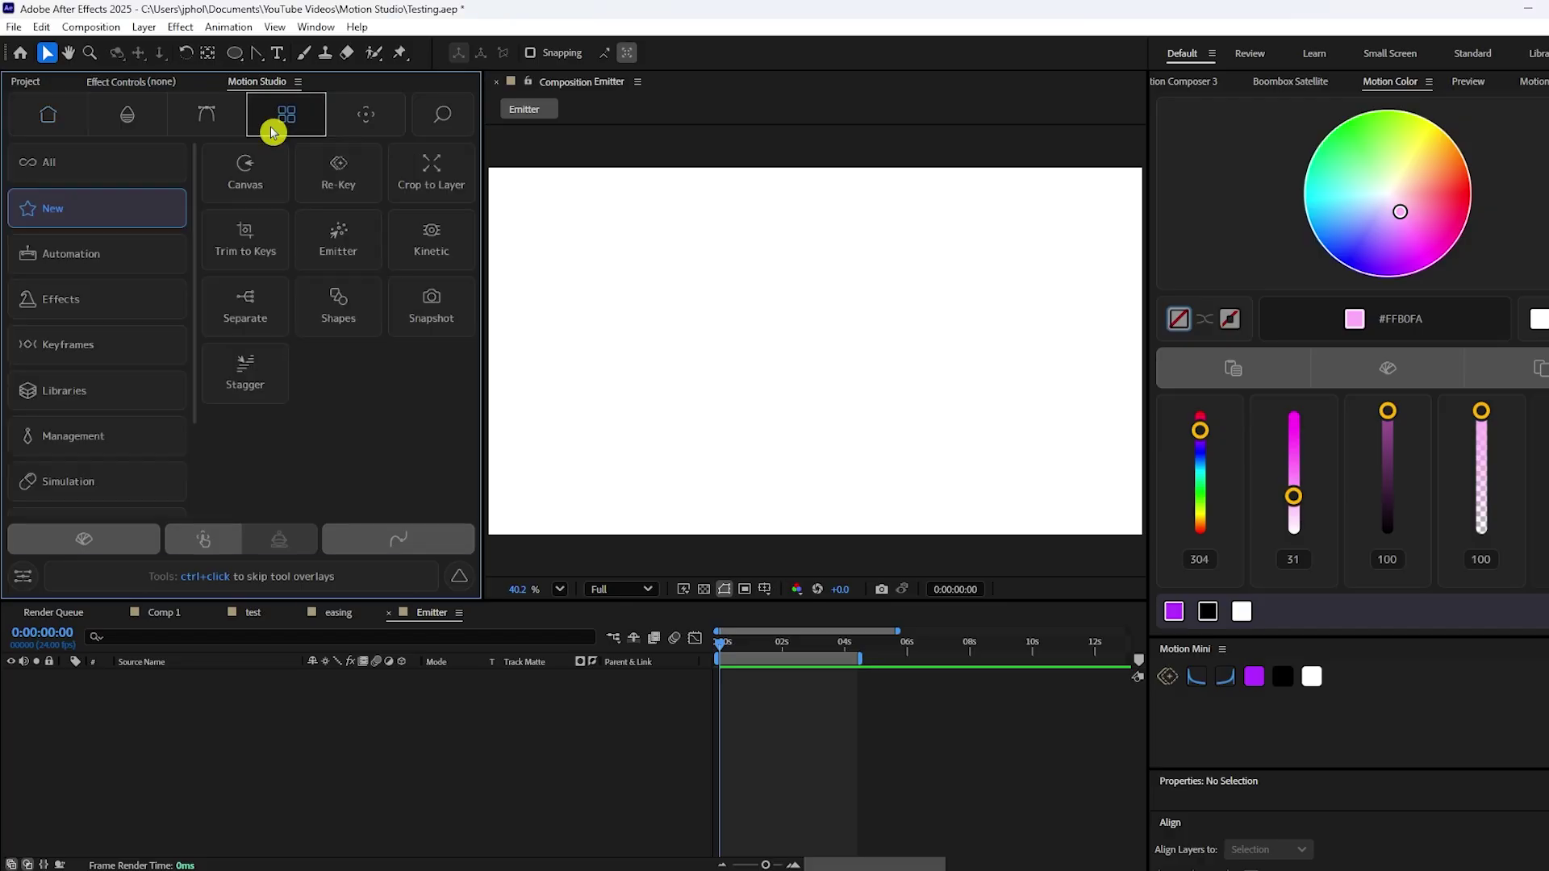
left_click(330, 239)
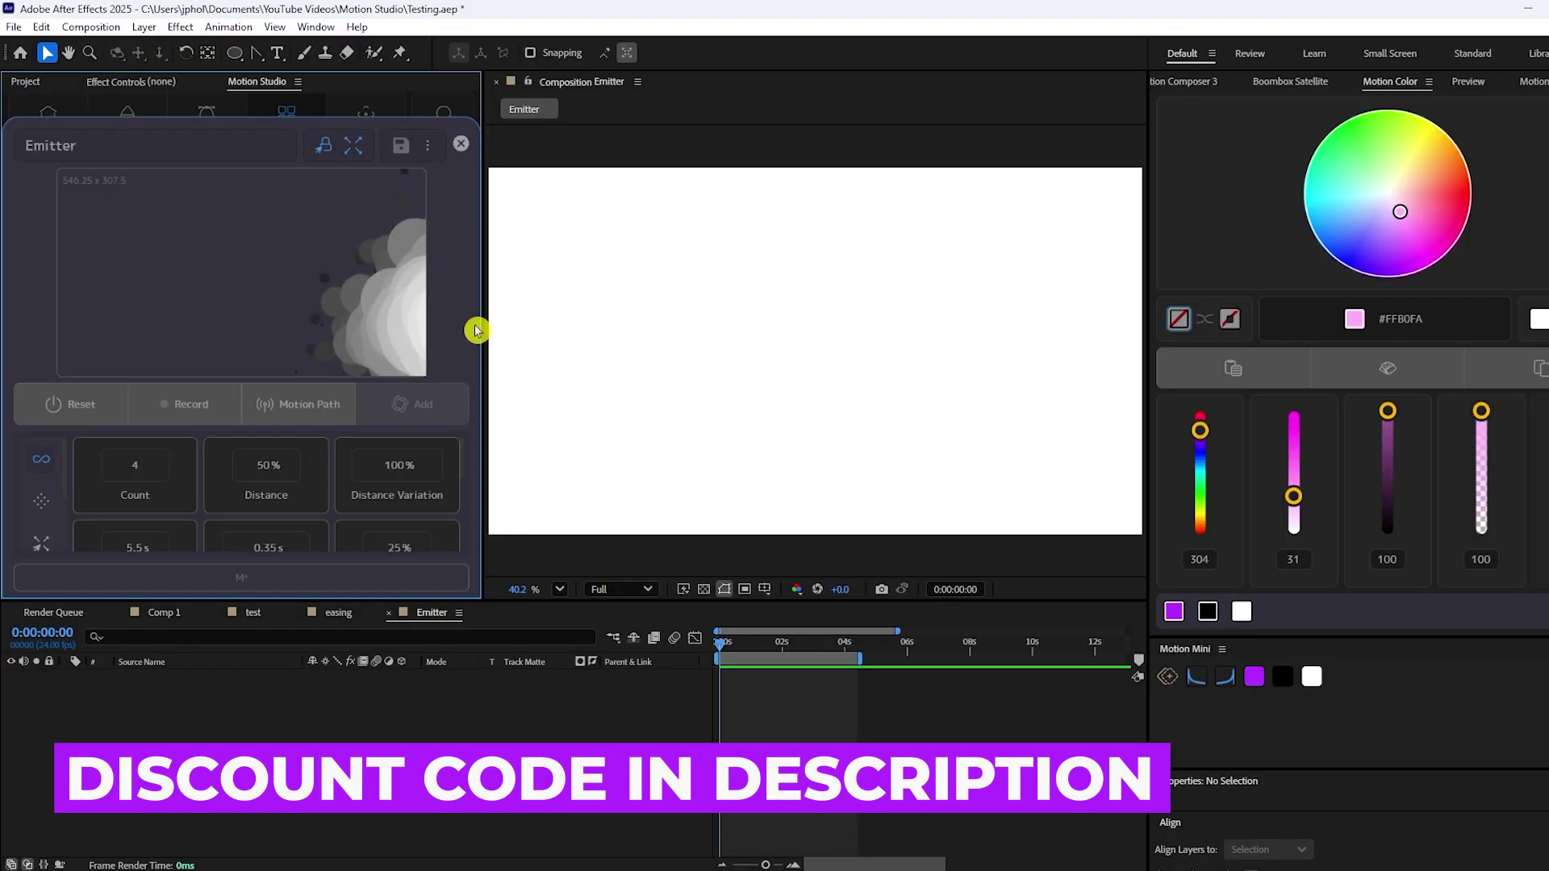
key("grave")
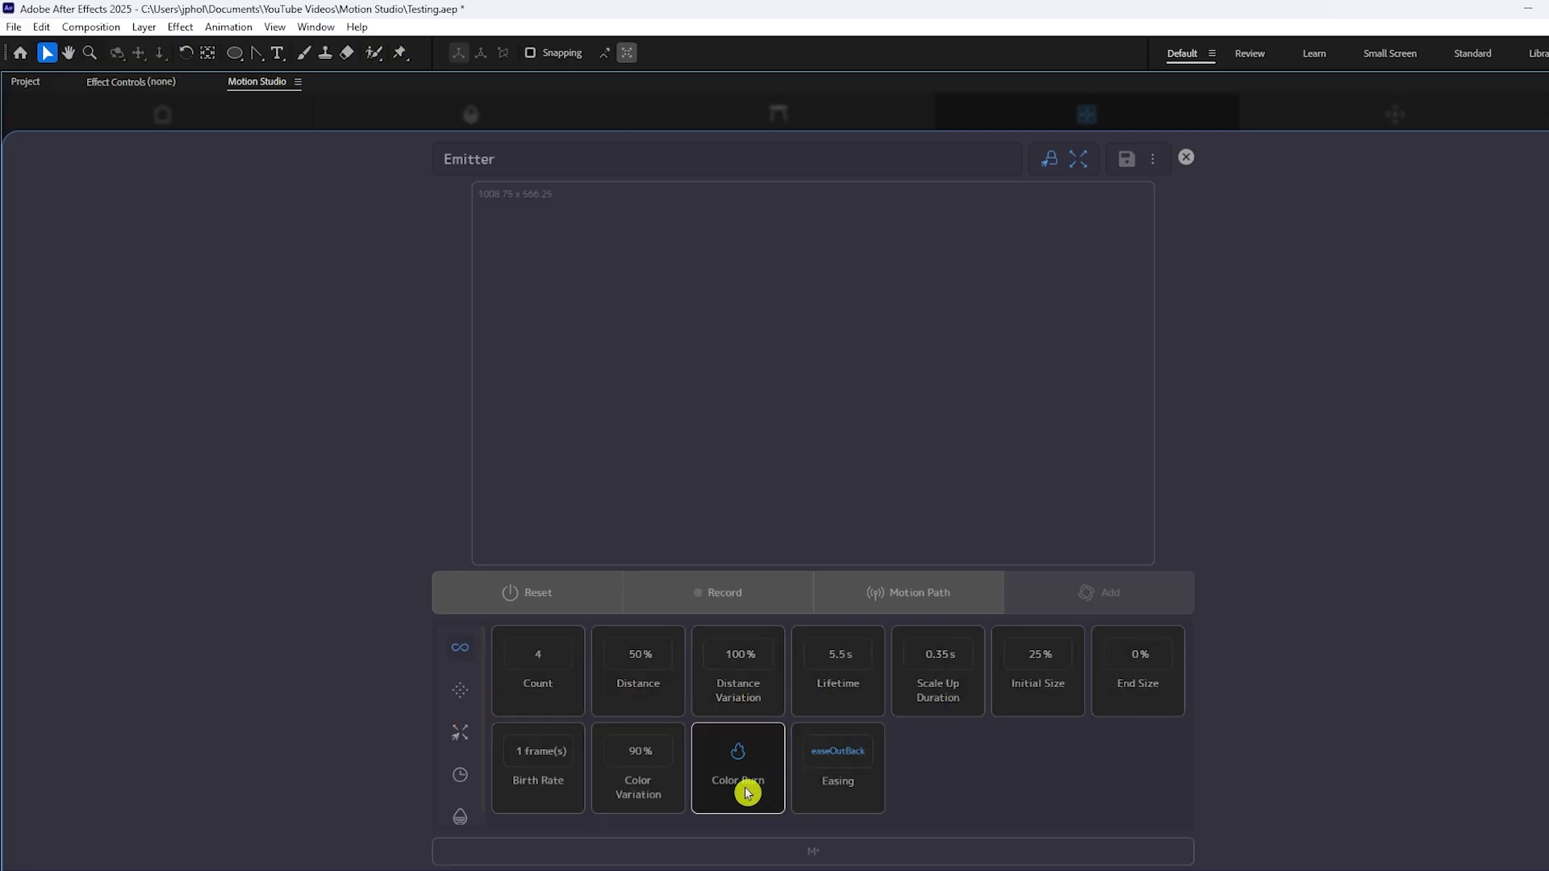
key("grave")
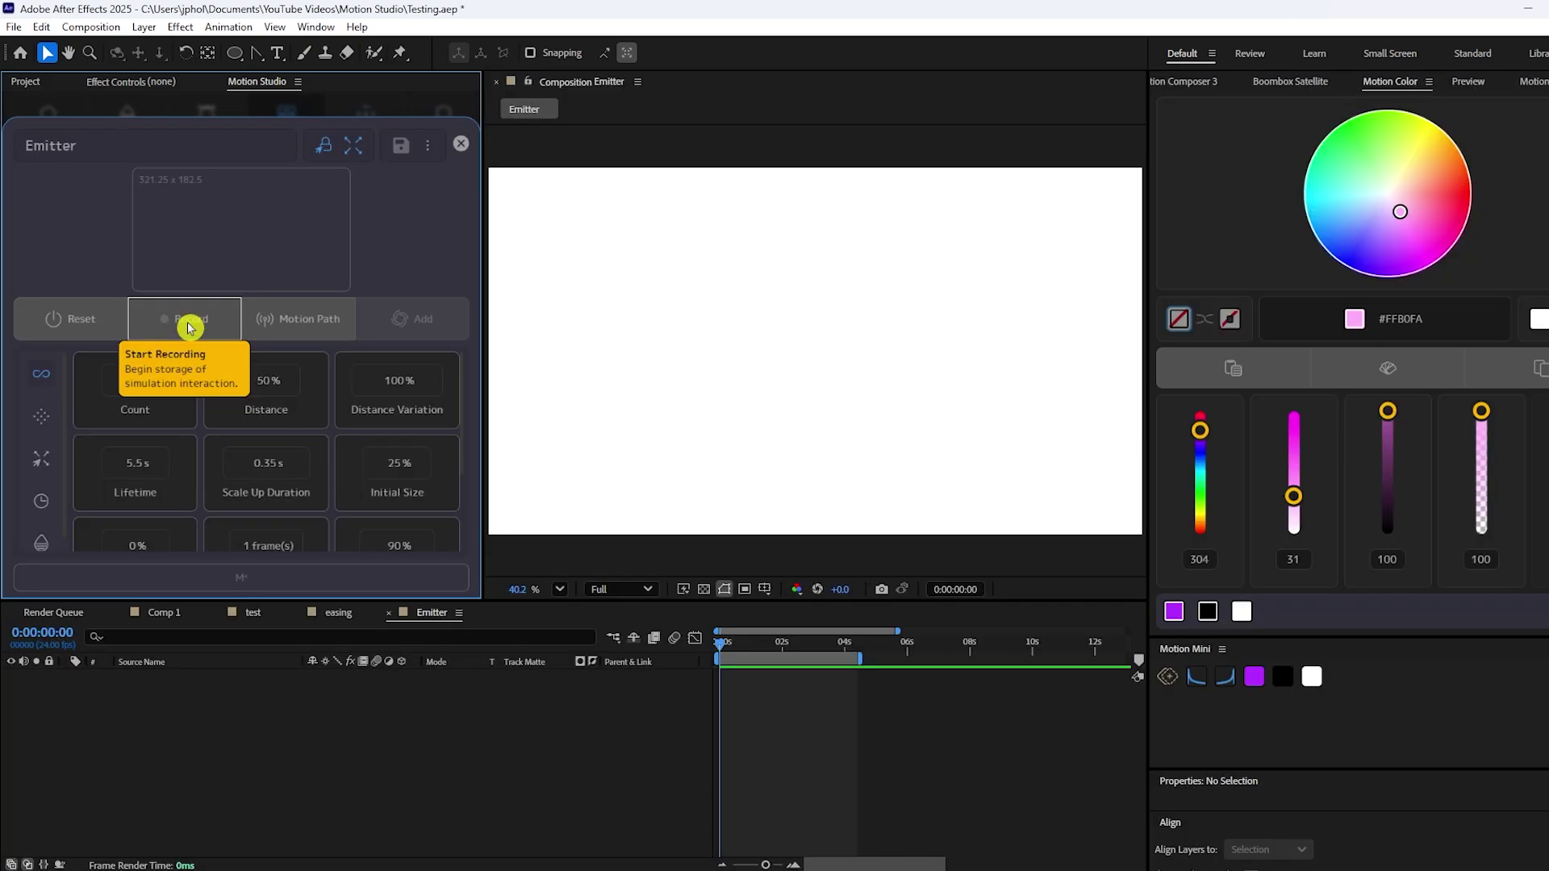
Step: Record a freehand particle emission in the Emitter preview and add it to the composition
left_click(191, 326)
left_click(155, 353)
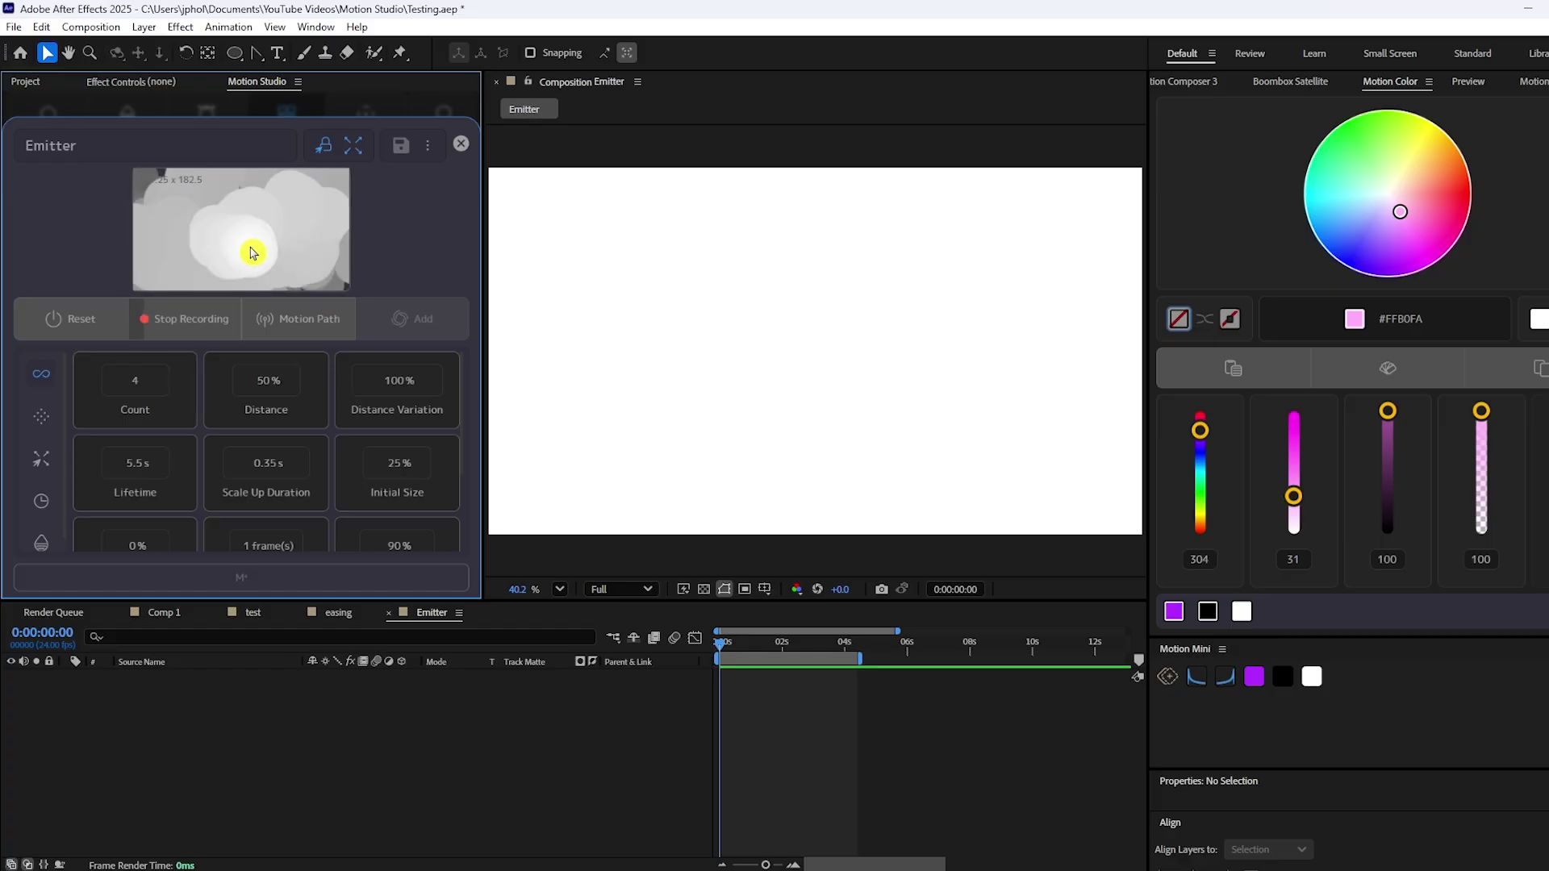
left_click(198, 318)
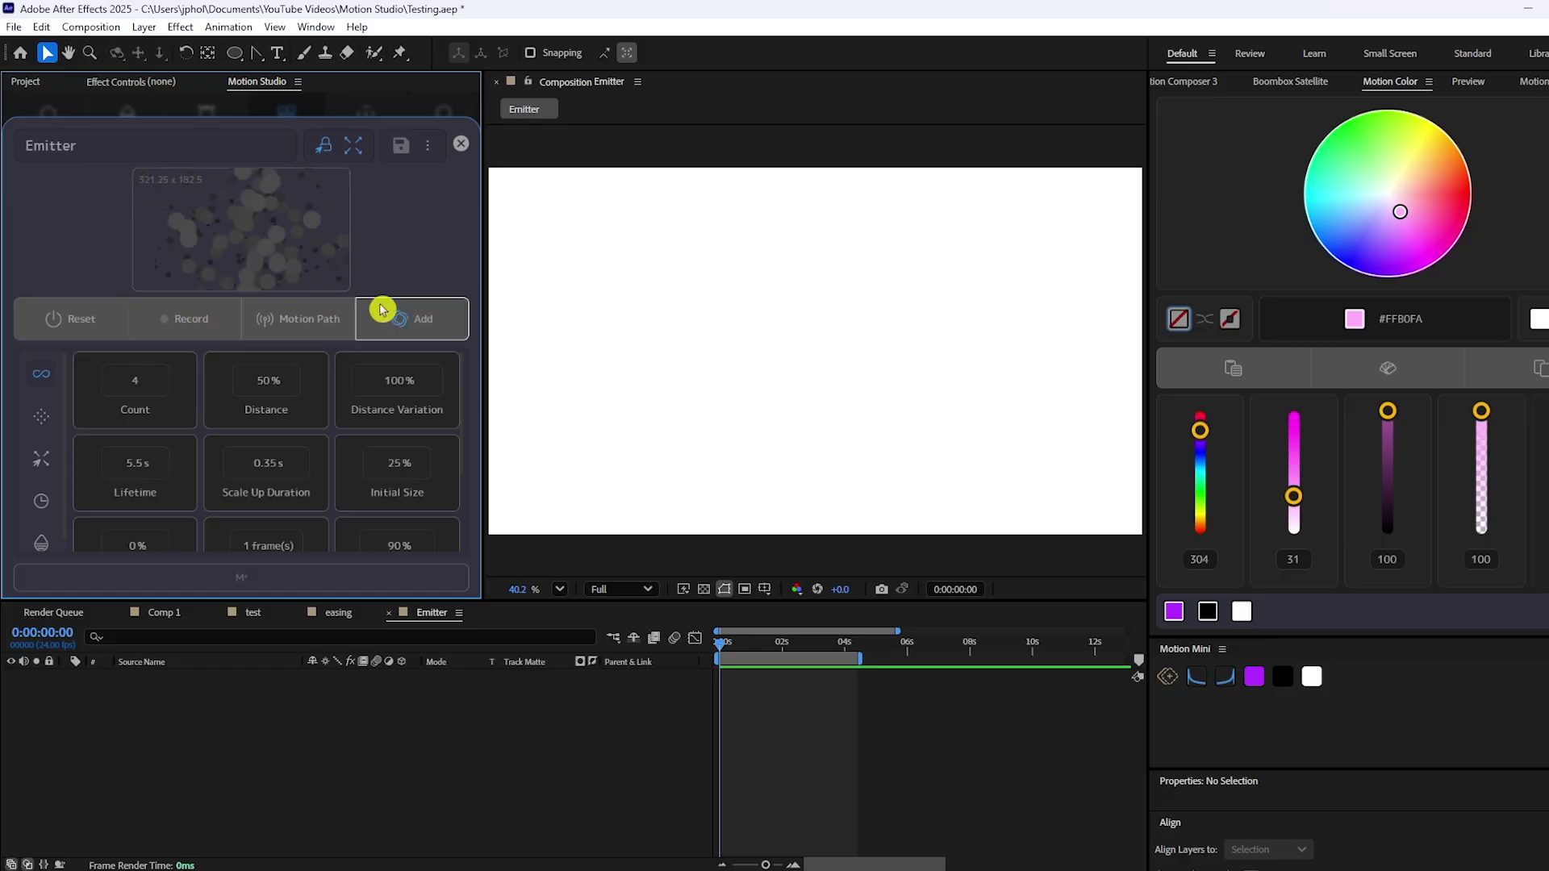
left_click(406, 325)
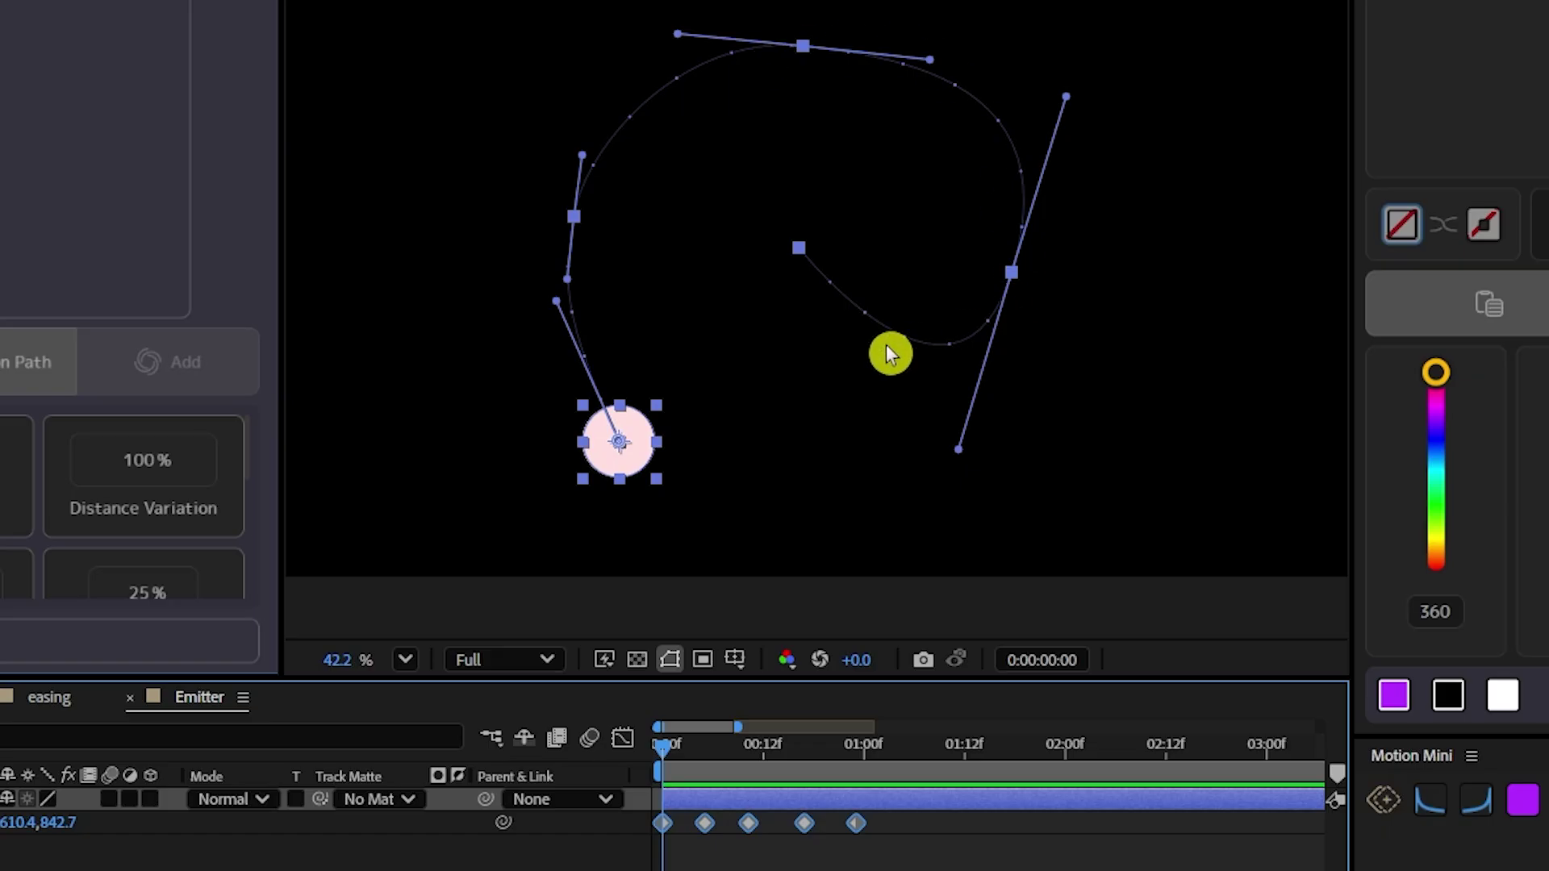
Step: Save Shape Layer 1's animated Position path as the Emitter's motion path and preview the particles along it
key("ctrl+shift+h")
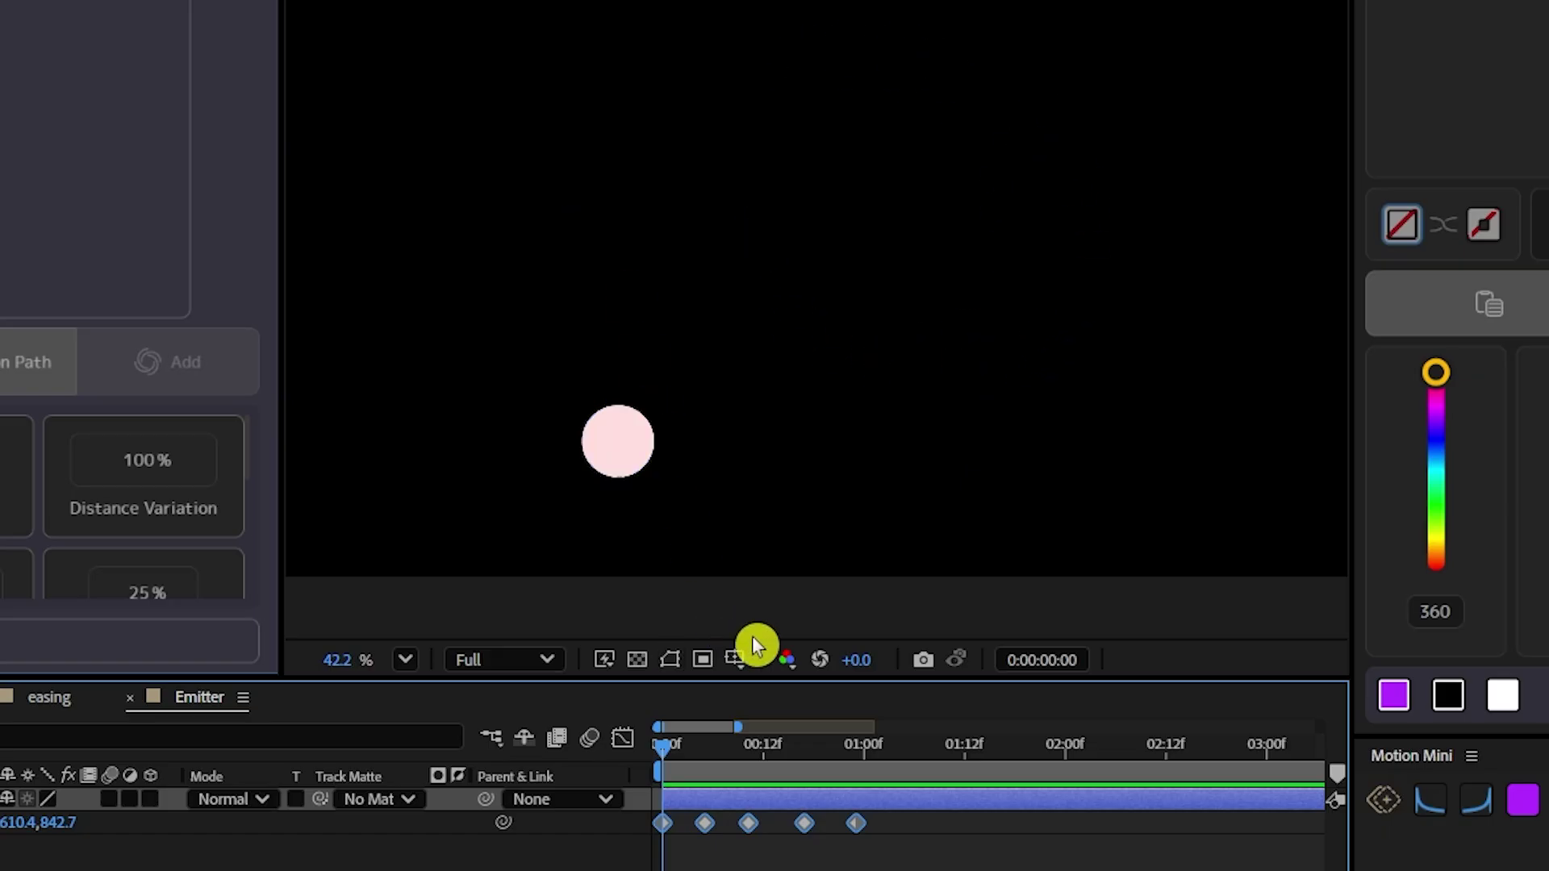
key("ctrl+shift+h")
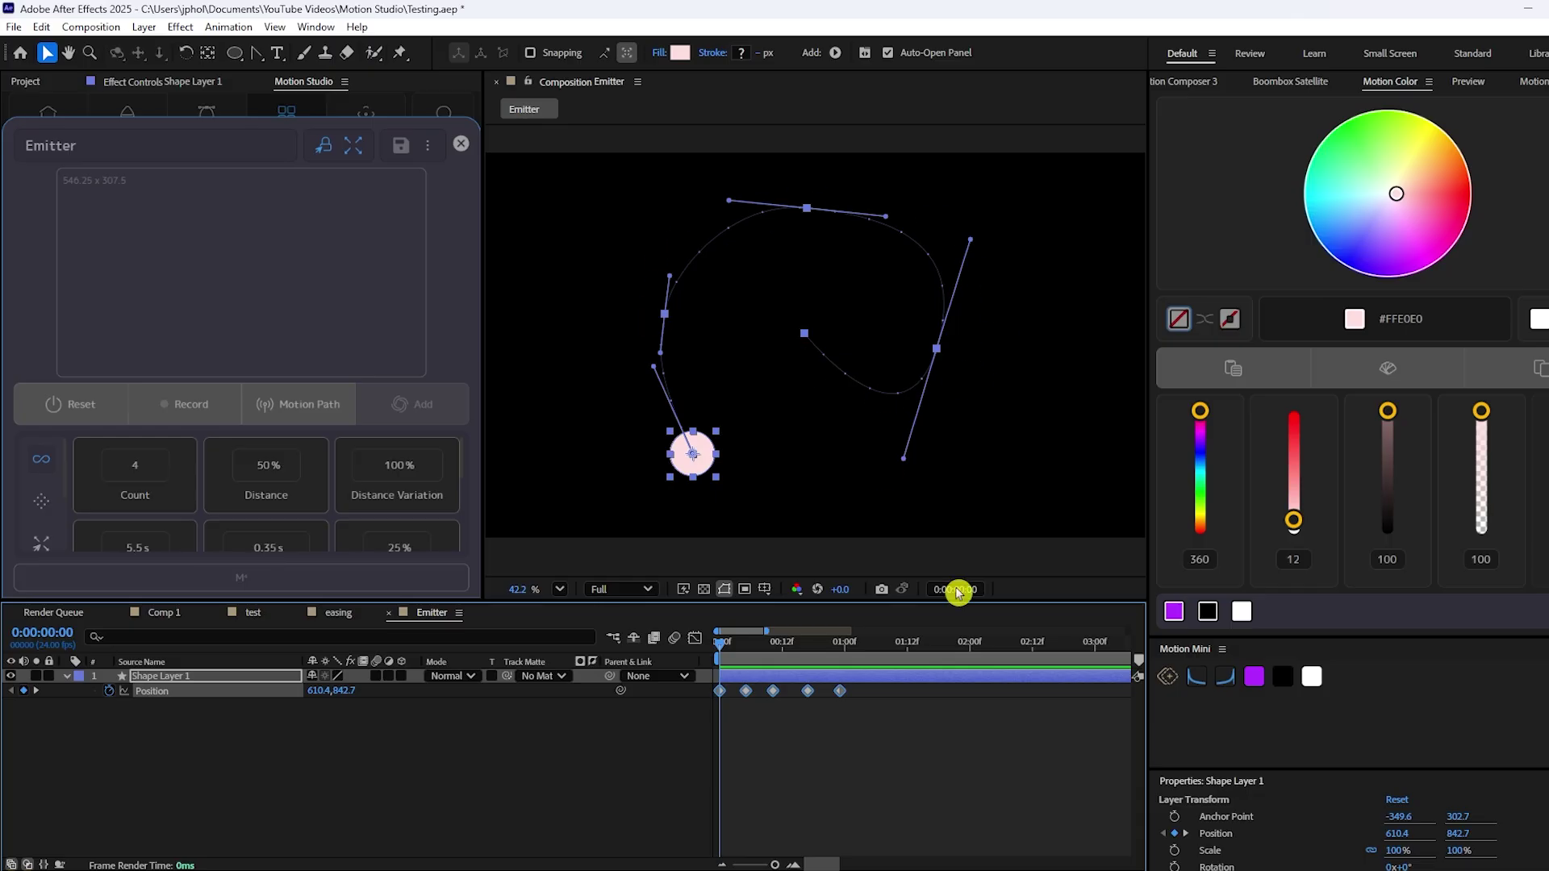
left_click(316, 413)
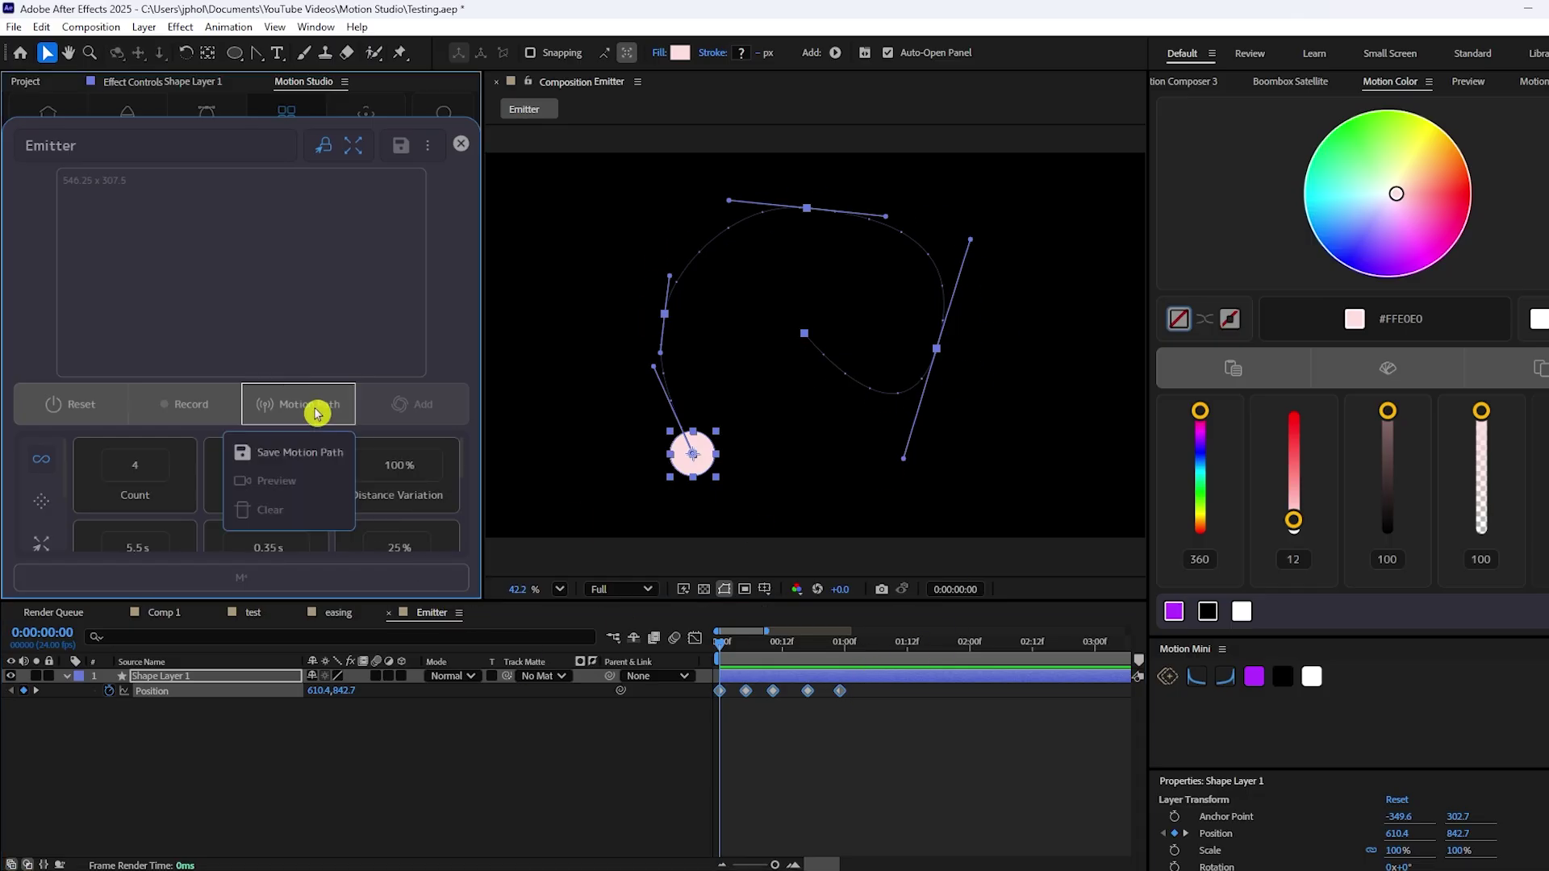
left_click(304, 453)
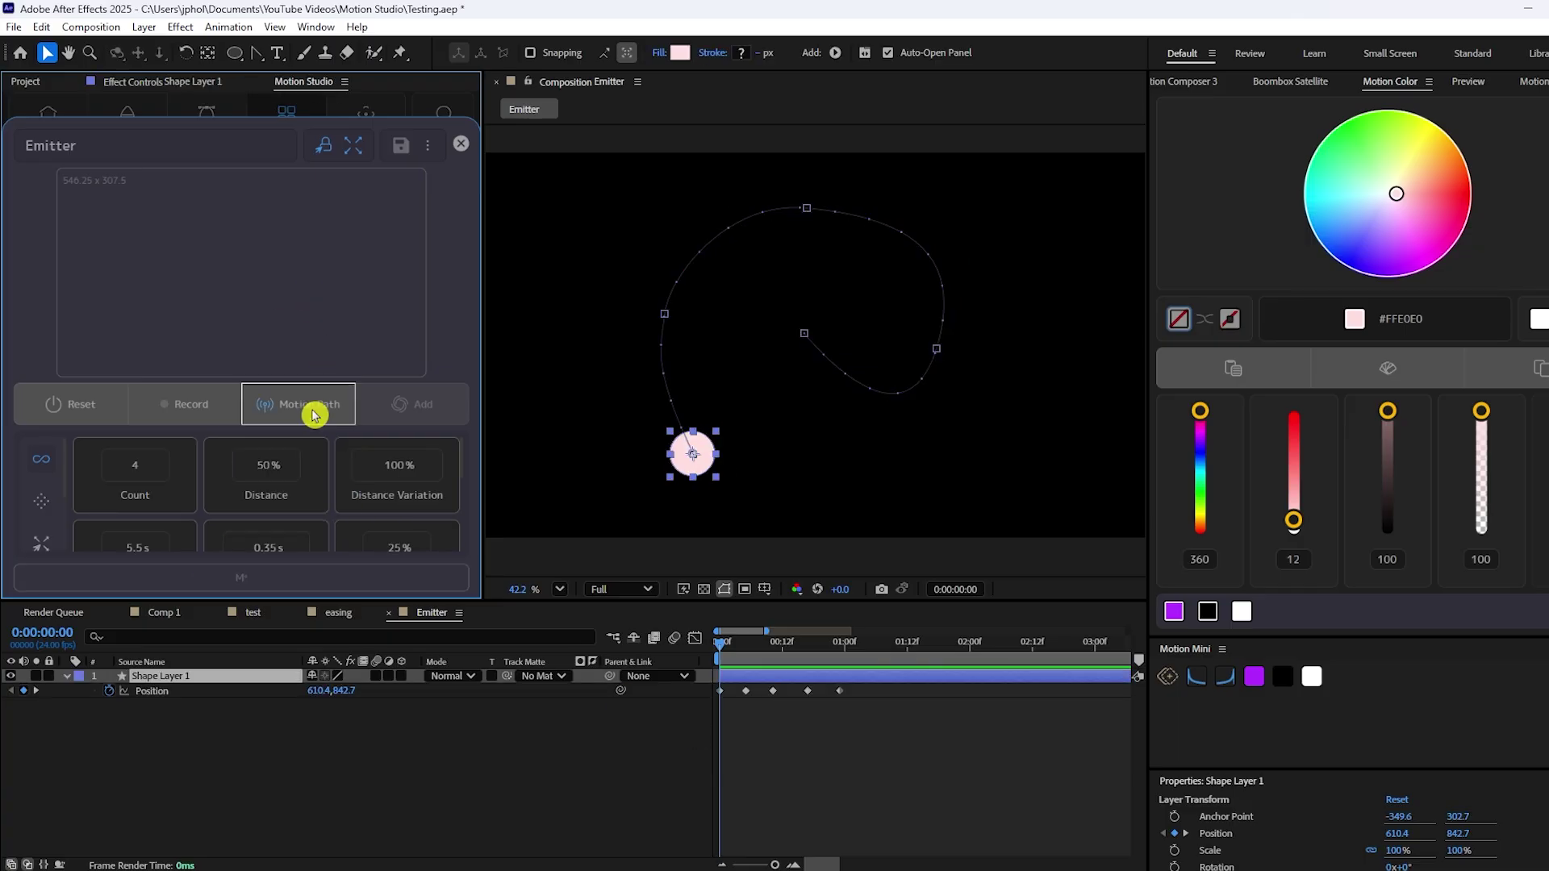
left_click(314, 415)
left_click(304, 480)
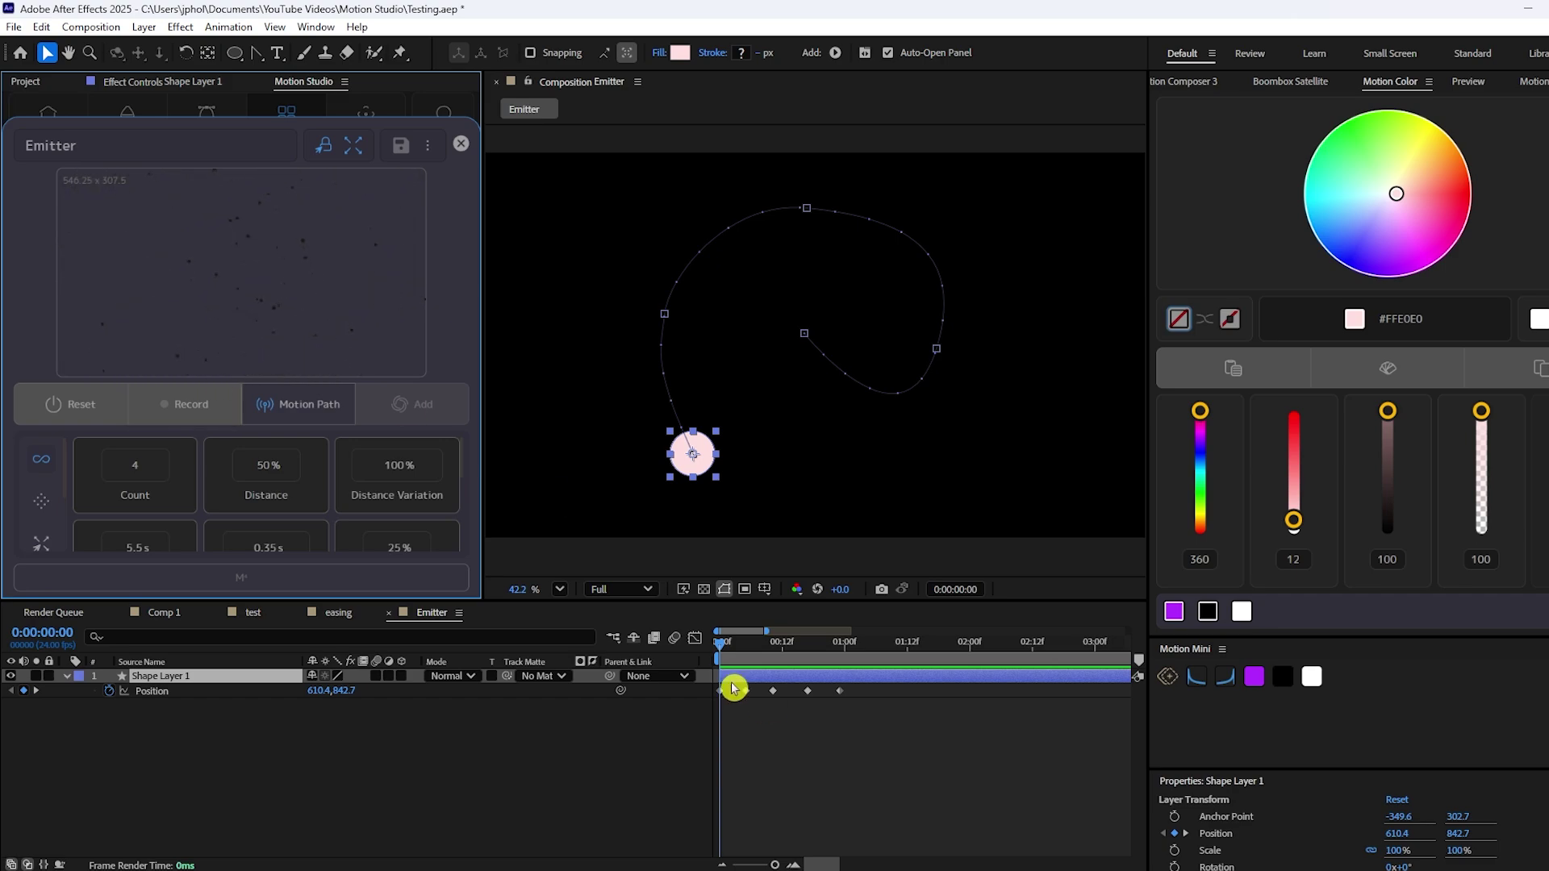
Step: Record the emission along the saved motion path, add it to the composition, and preview it with Shape Layer 1 hidden
left_click(218, 416)
left_click(214, 371)
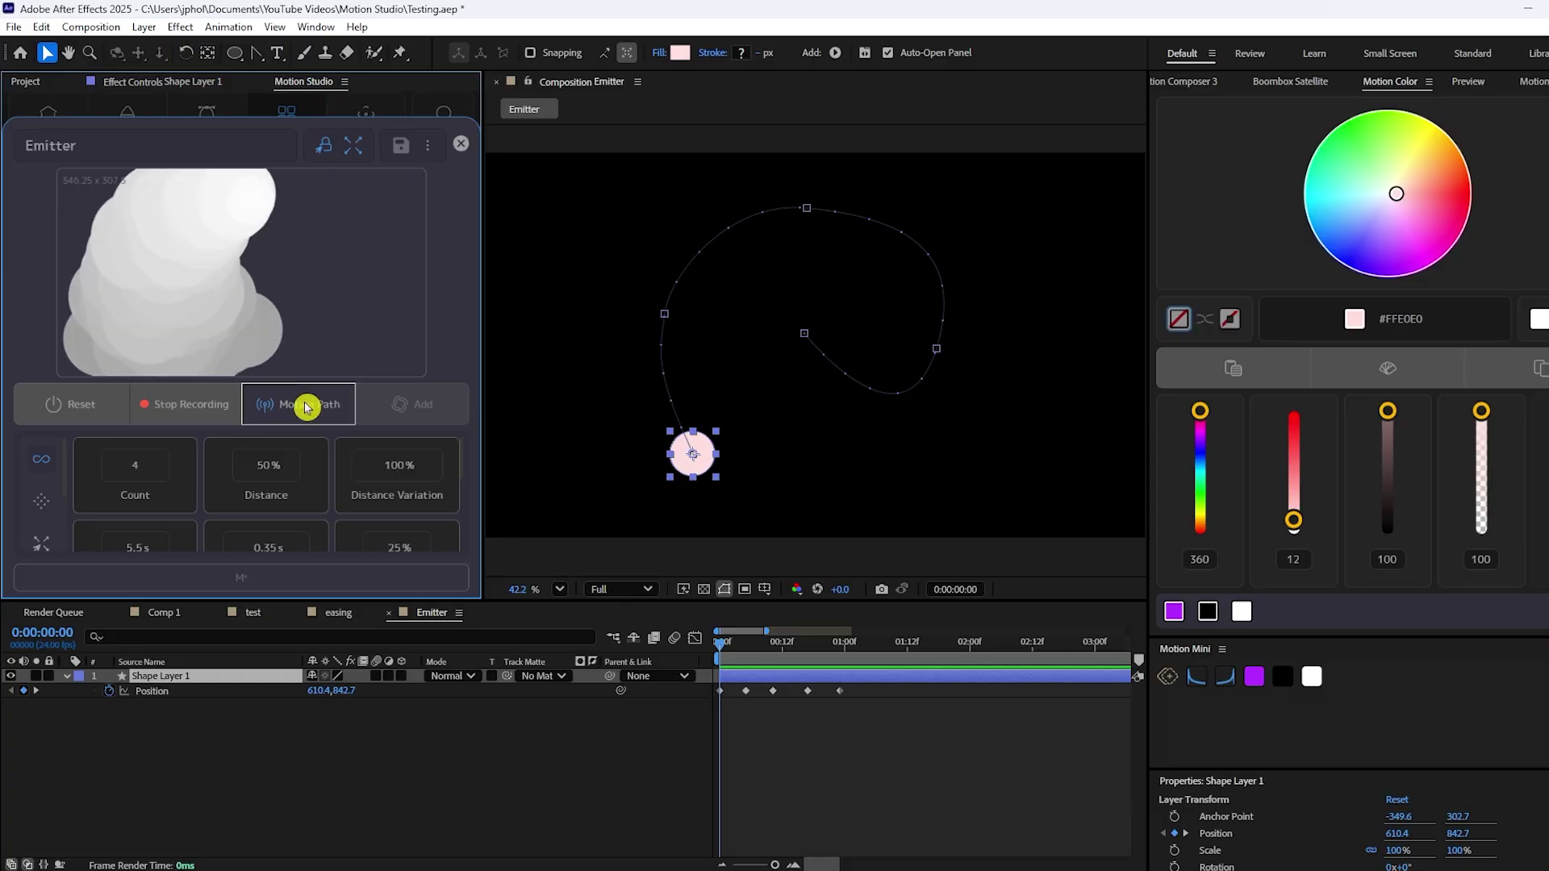
left_click(214, 414)
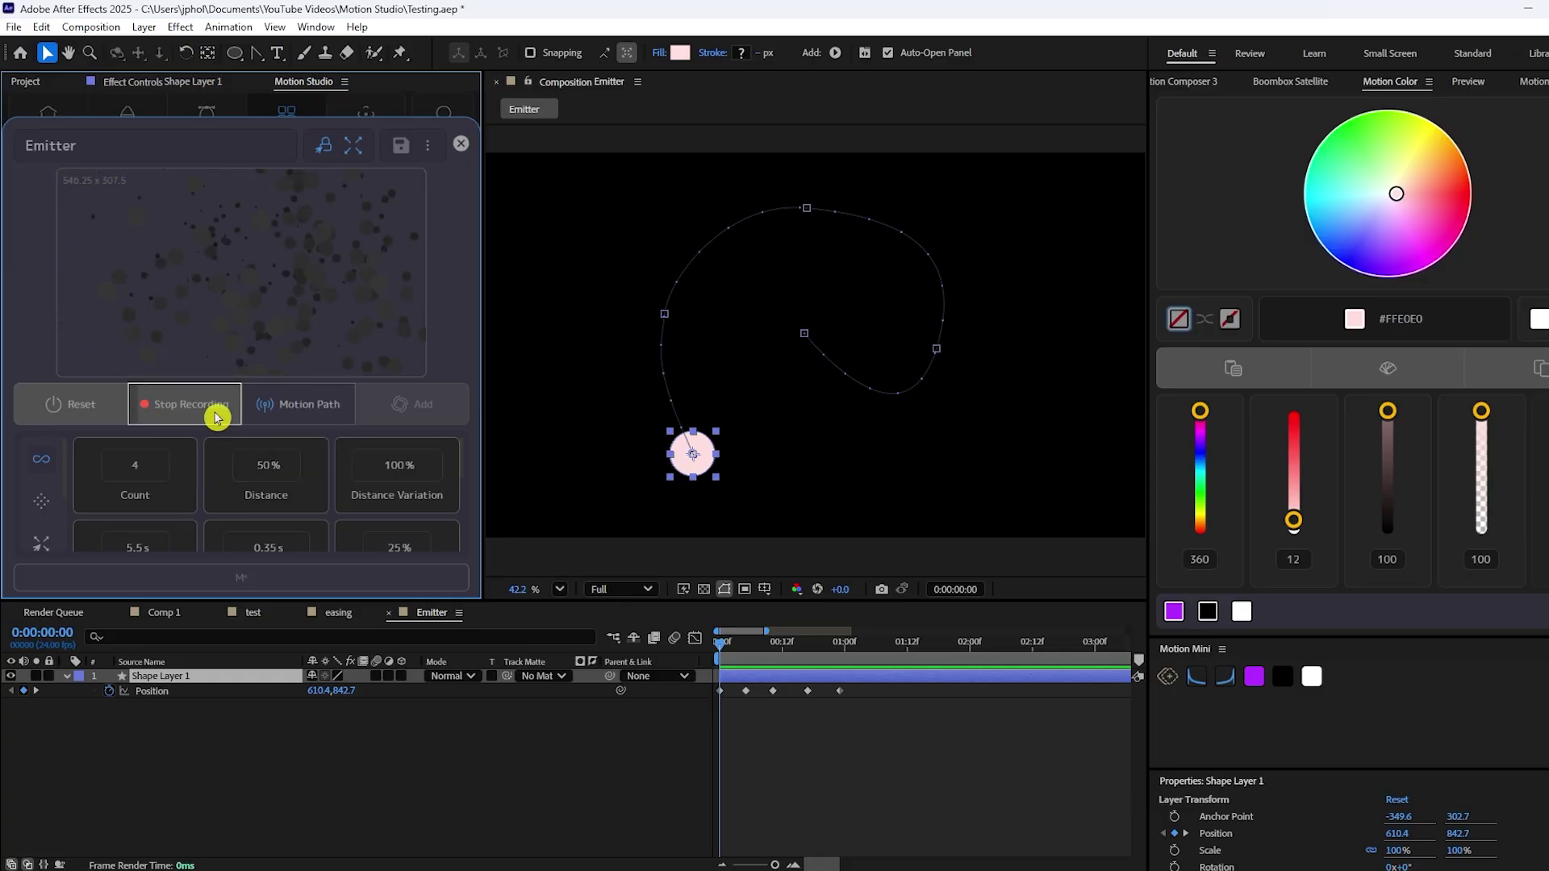
left_click(400, 414)
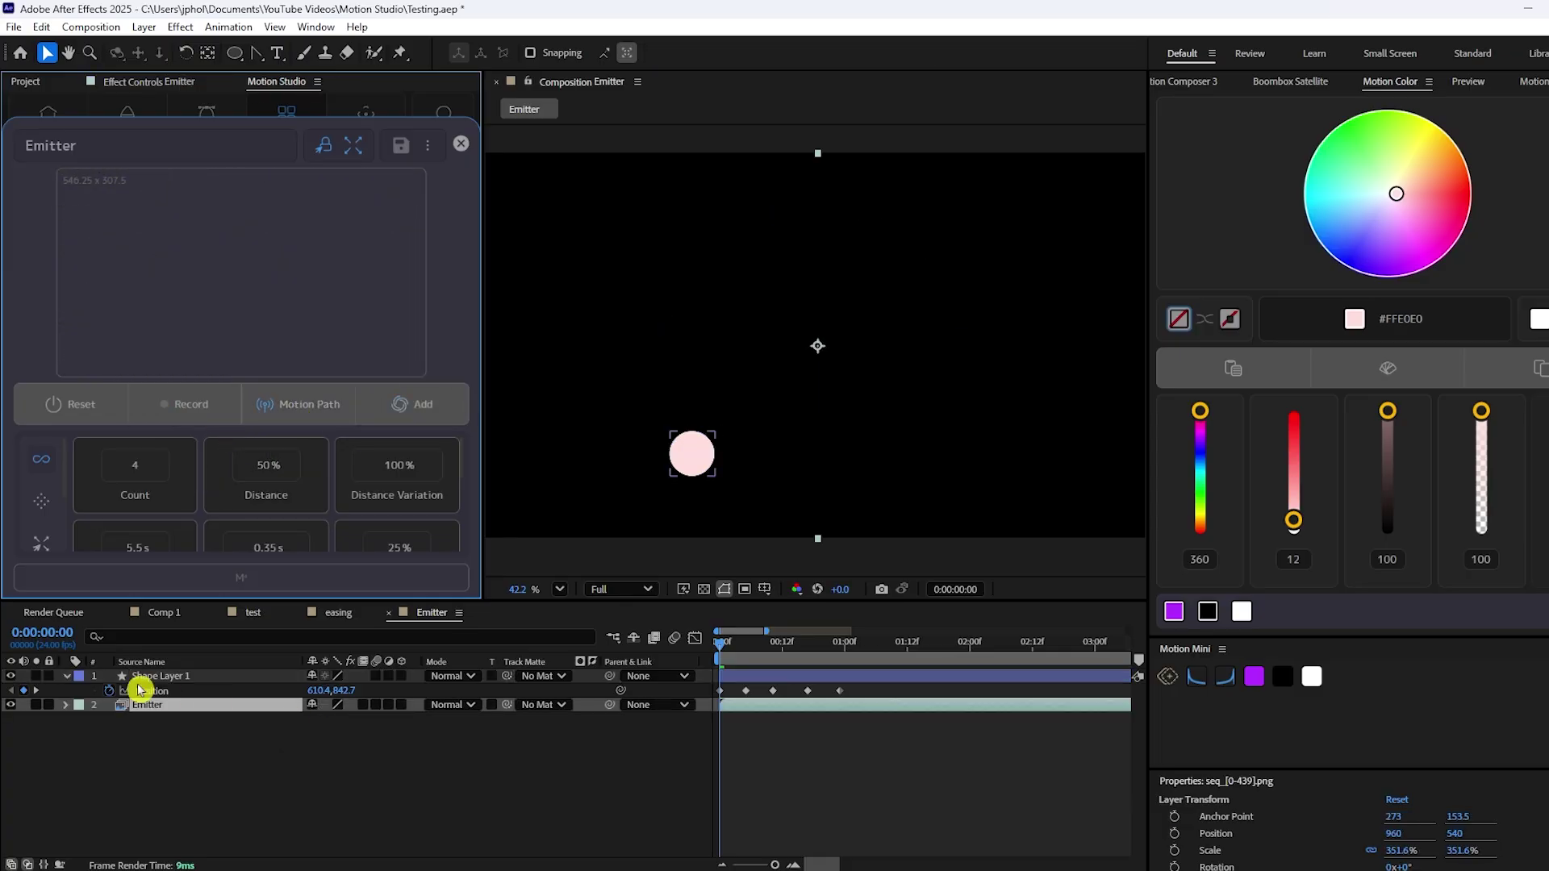
left_click(12, 676)
key("space")
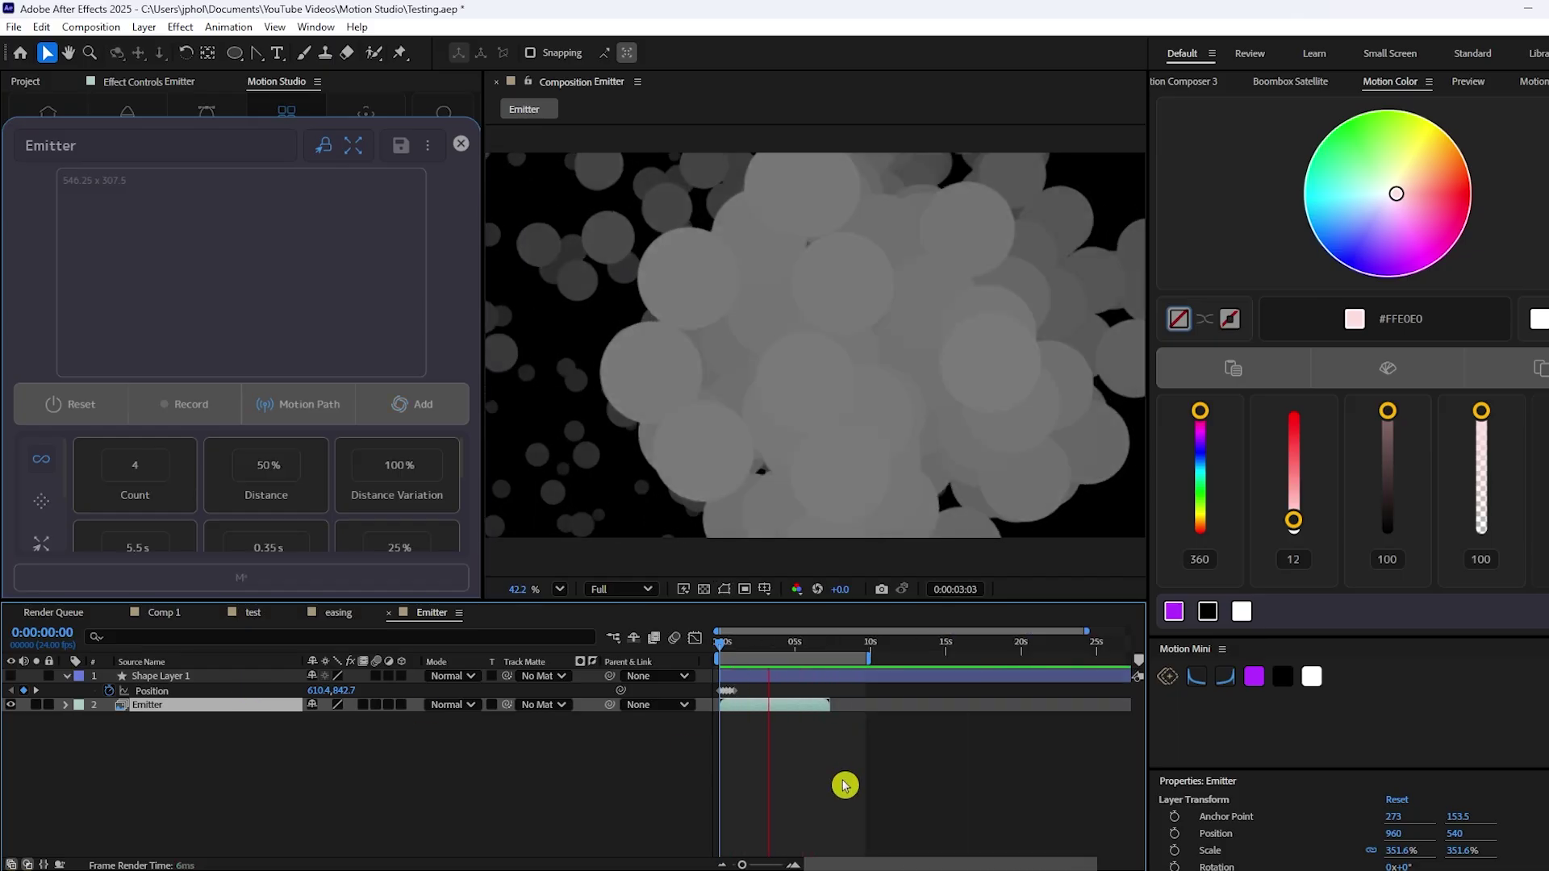
Step: Add a text layer reading TEXT in the middle of the frame
left_click(279, 53)
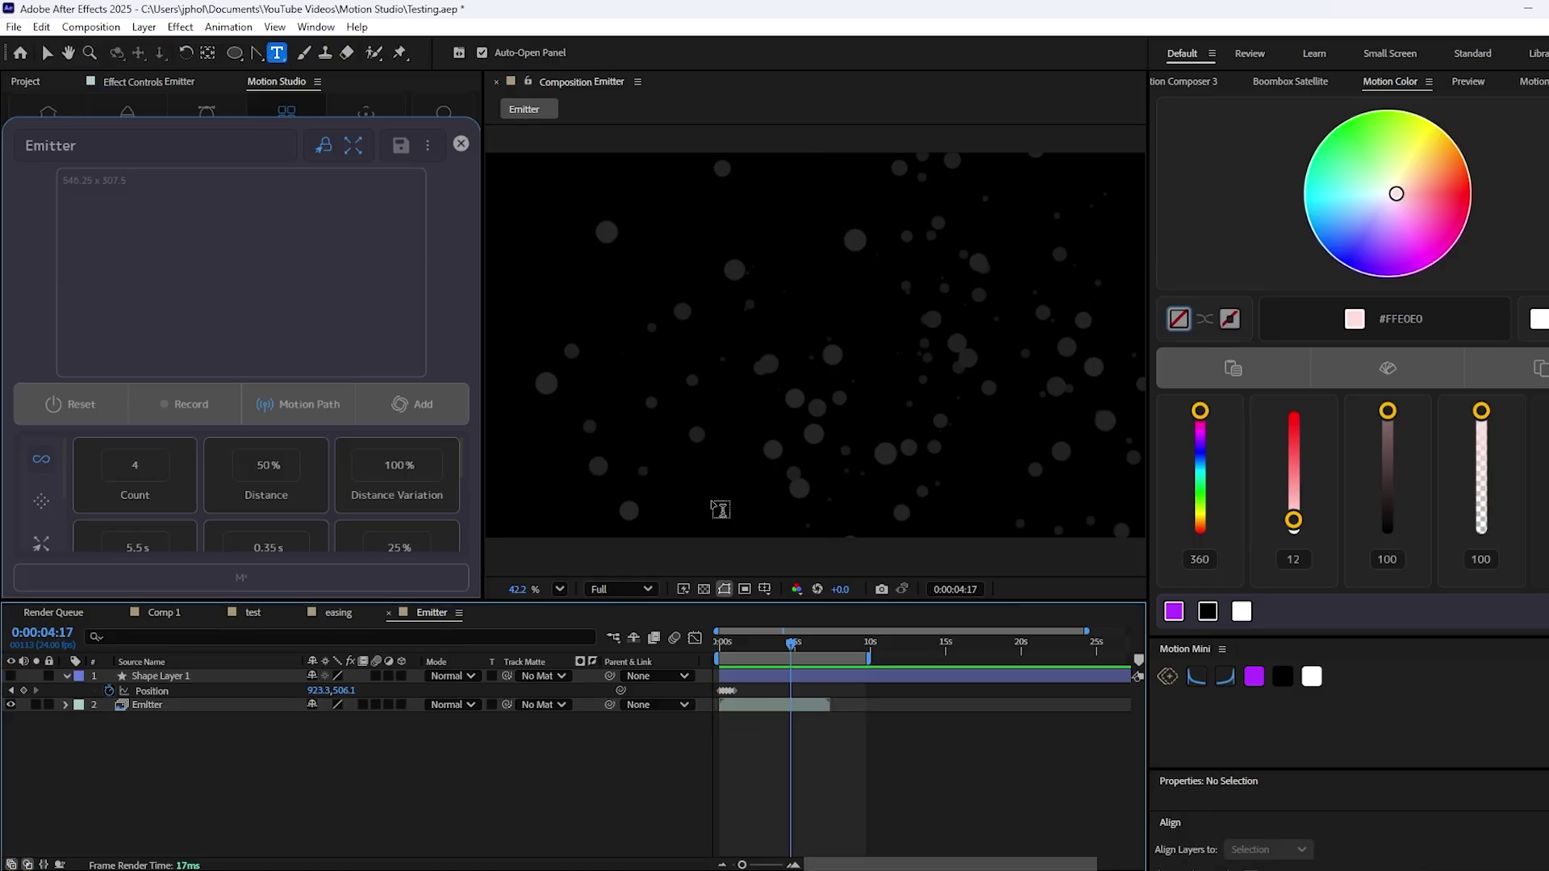
left_click(713, 365)
type("TEXT")
left_click(504, 720)
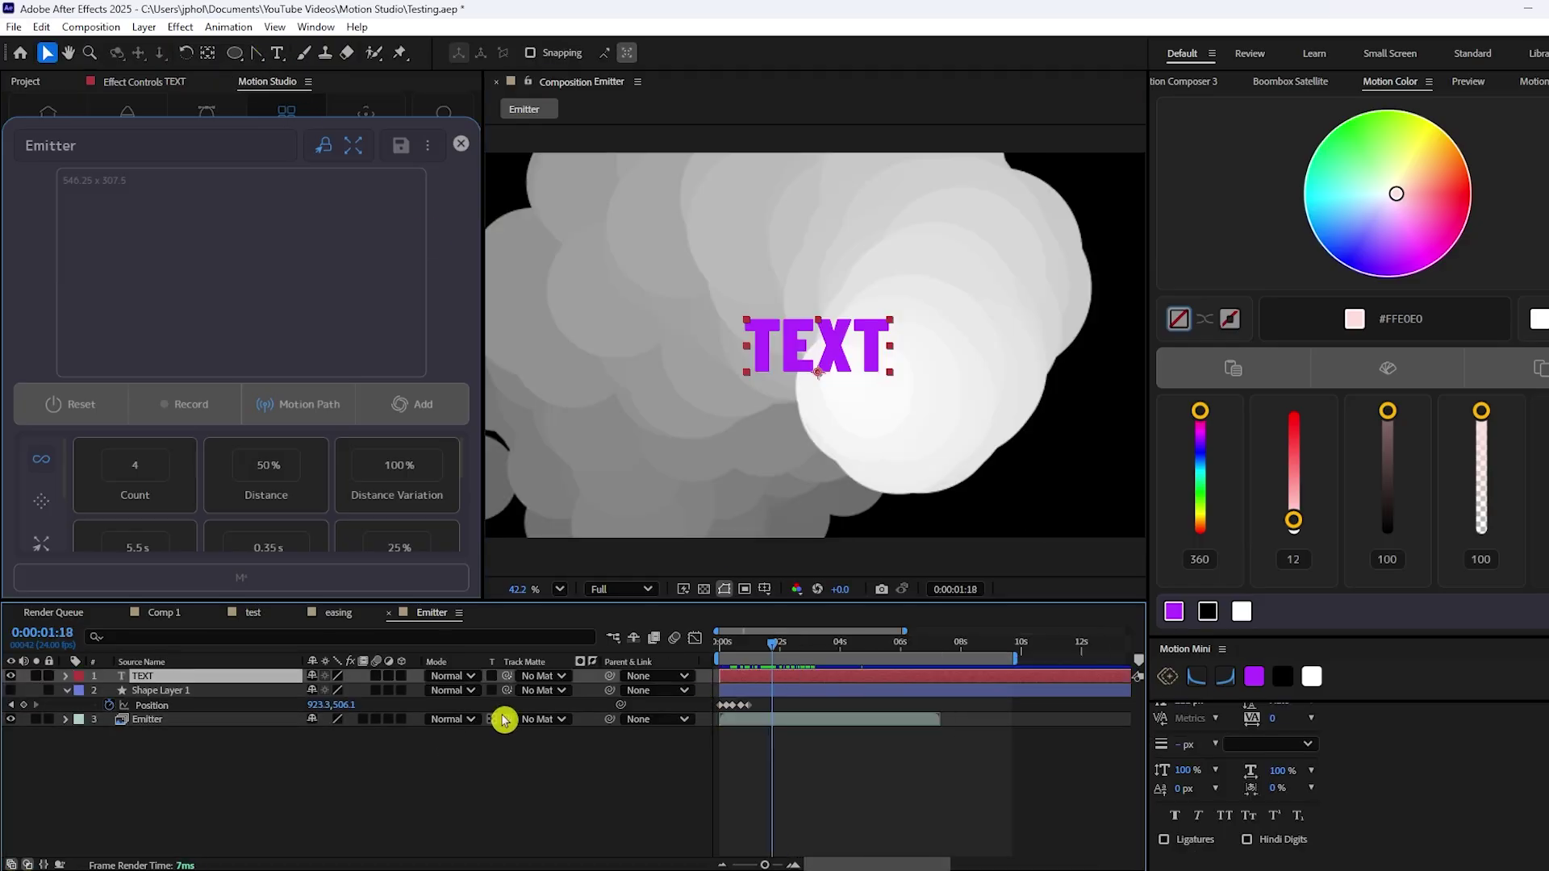
Step: Use the Emitter layer as the TEXT layer's track matte and end the work area at 0:00:06:00
left_click_drag(509, 678, 180, 719)
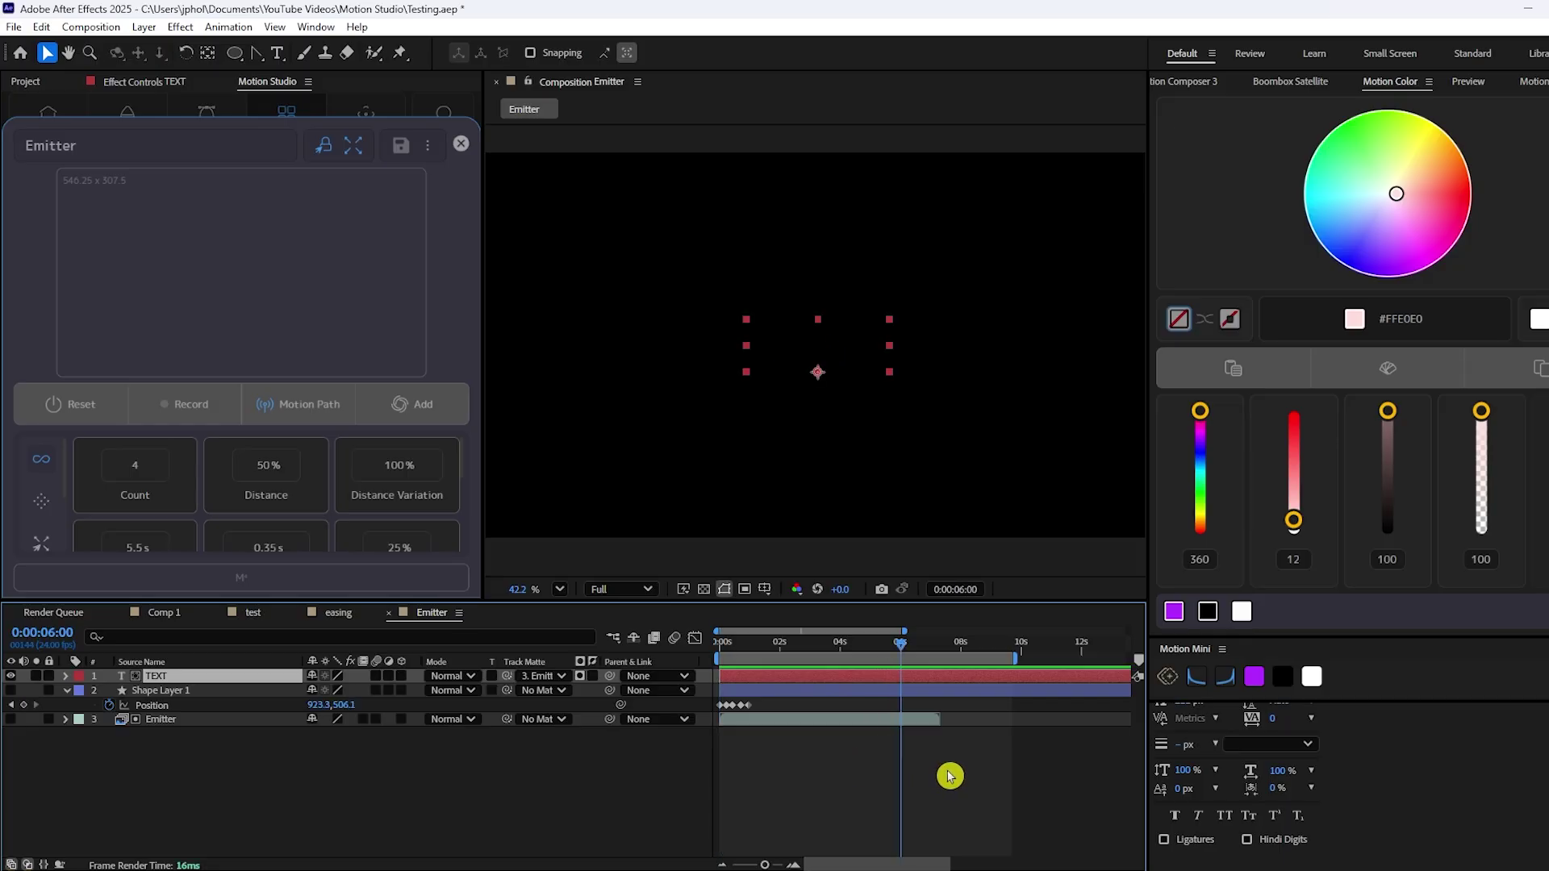
key("n")
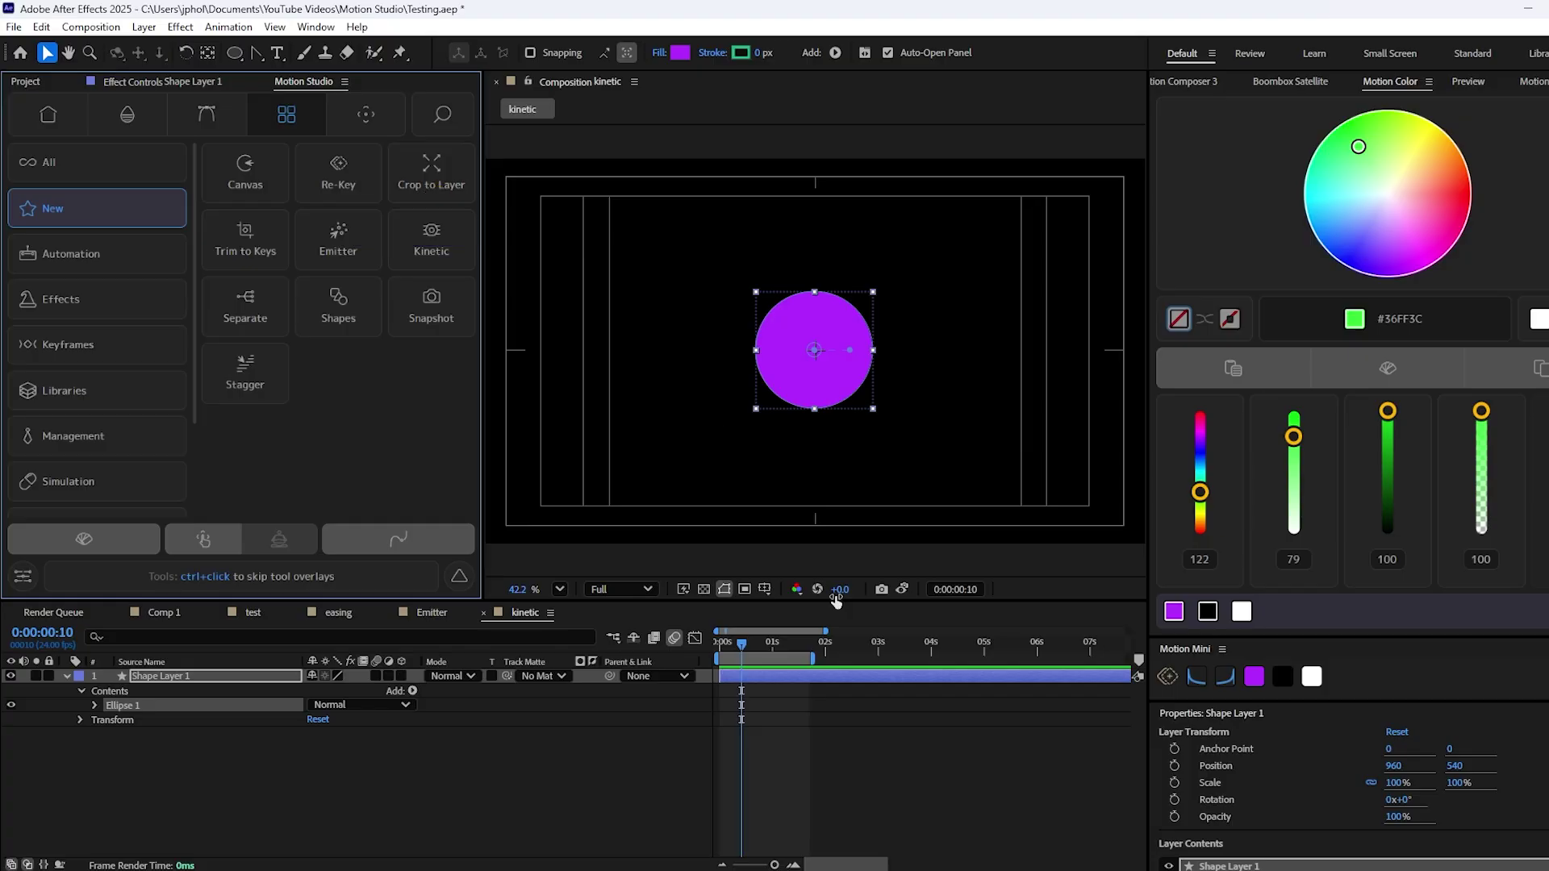
Step: Duplicate the circle to position 613.9,402.5 and crop the composition around both circles with Crop to Layer
key("ctrl+d")
left_click_drag(821, 355, 698, 307)
left_click(817, 367, "shift")
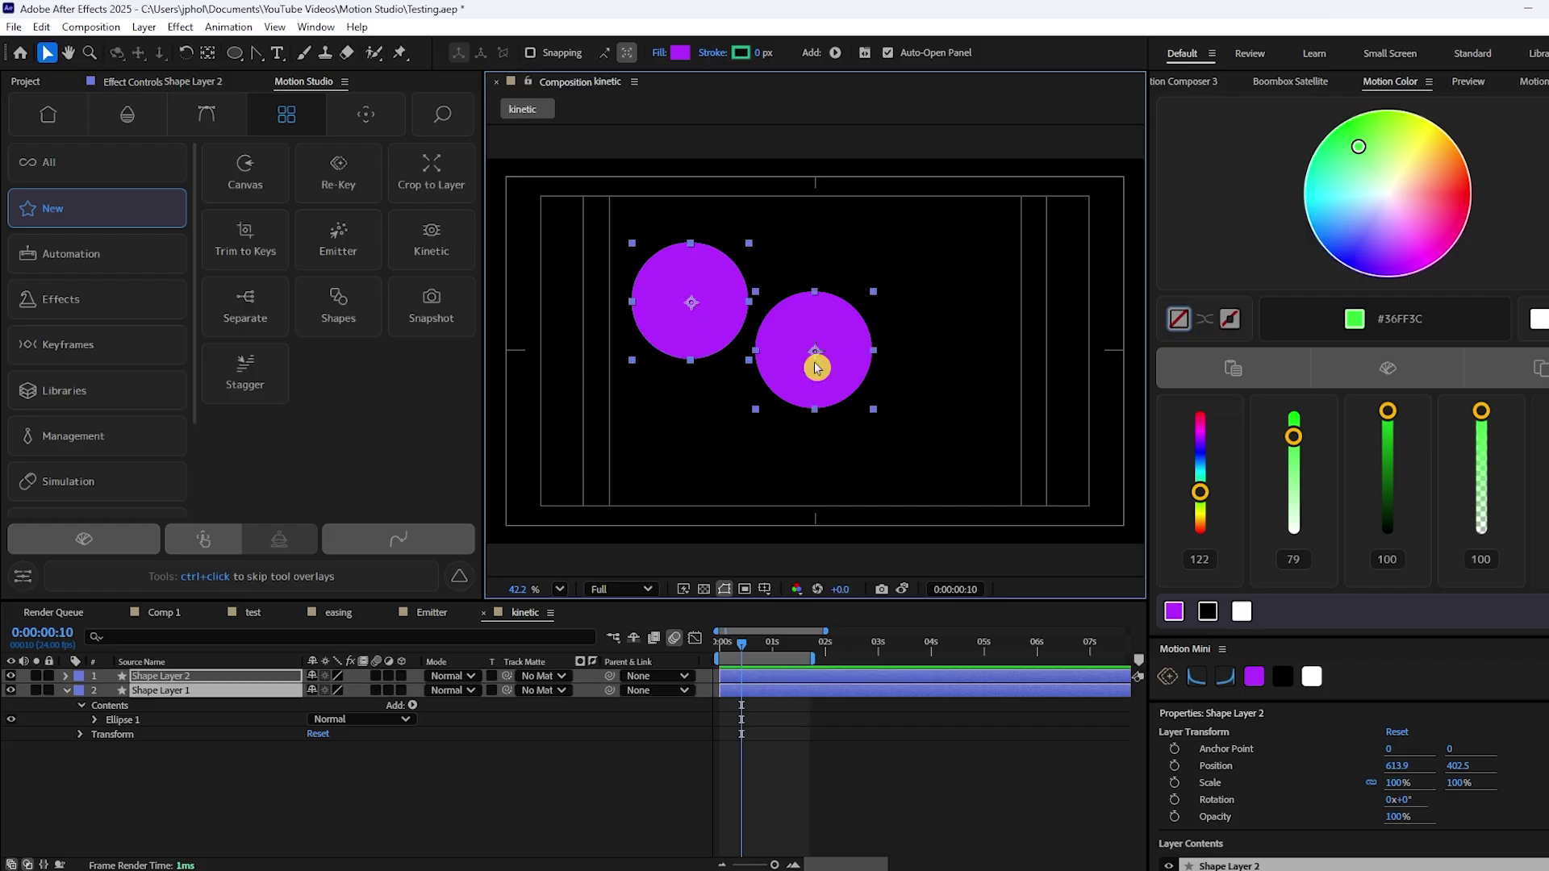
left_click(436, 178)
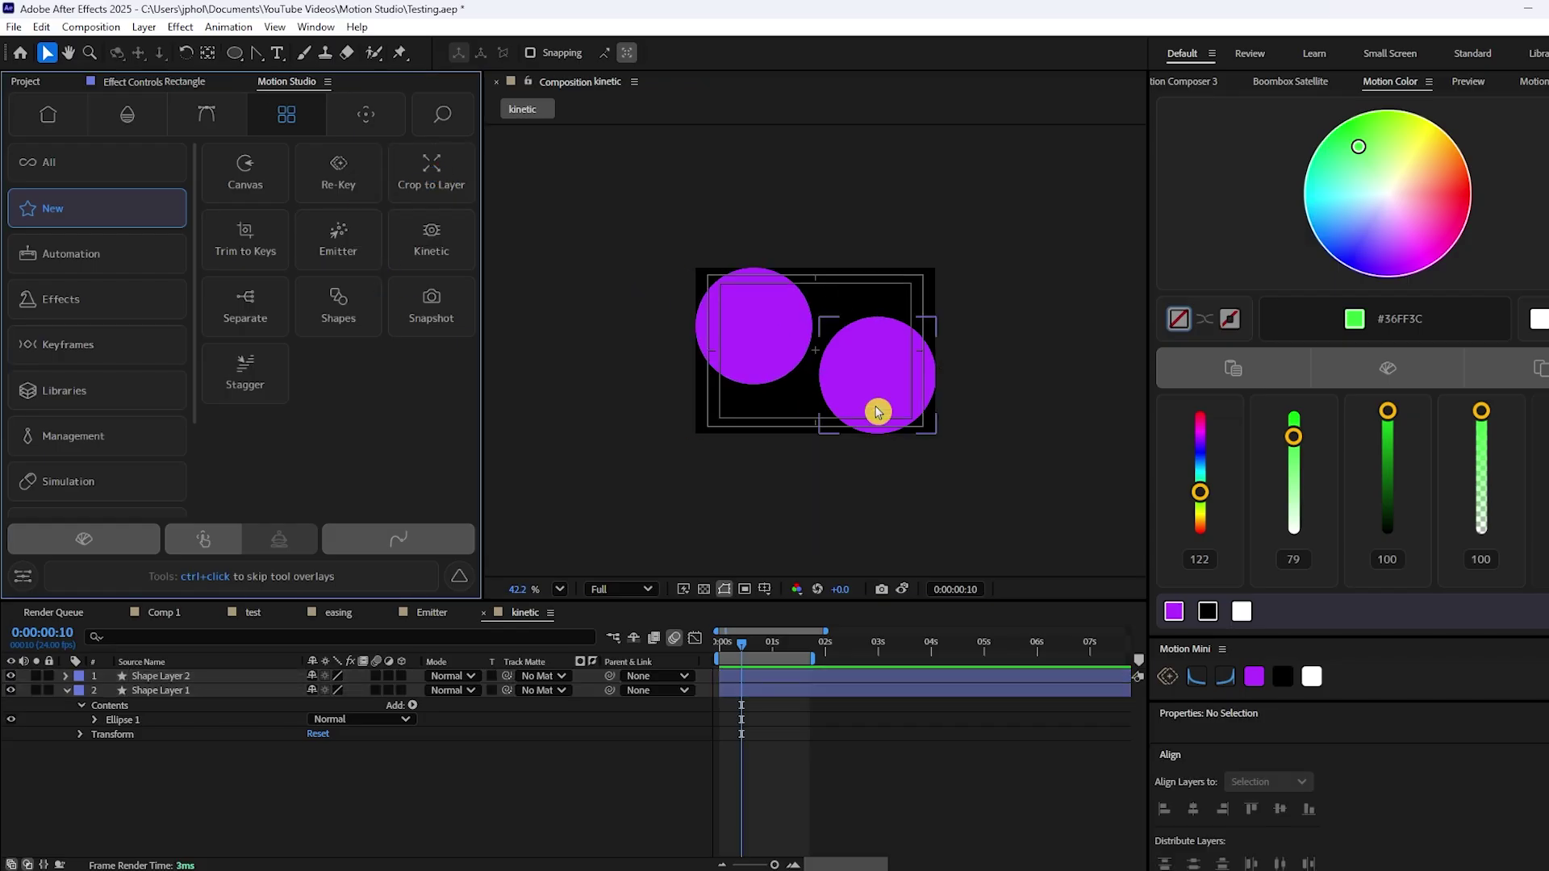
scroll(793, 408, "up", 3)
scroll(793, 409, "down", 3)
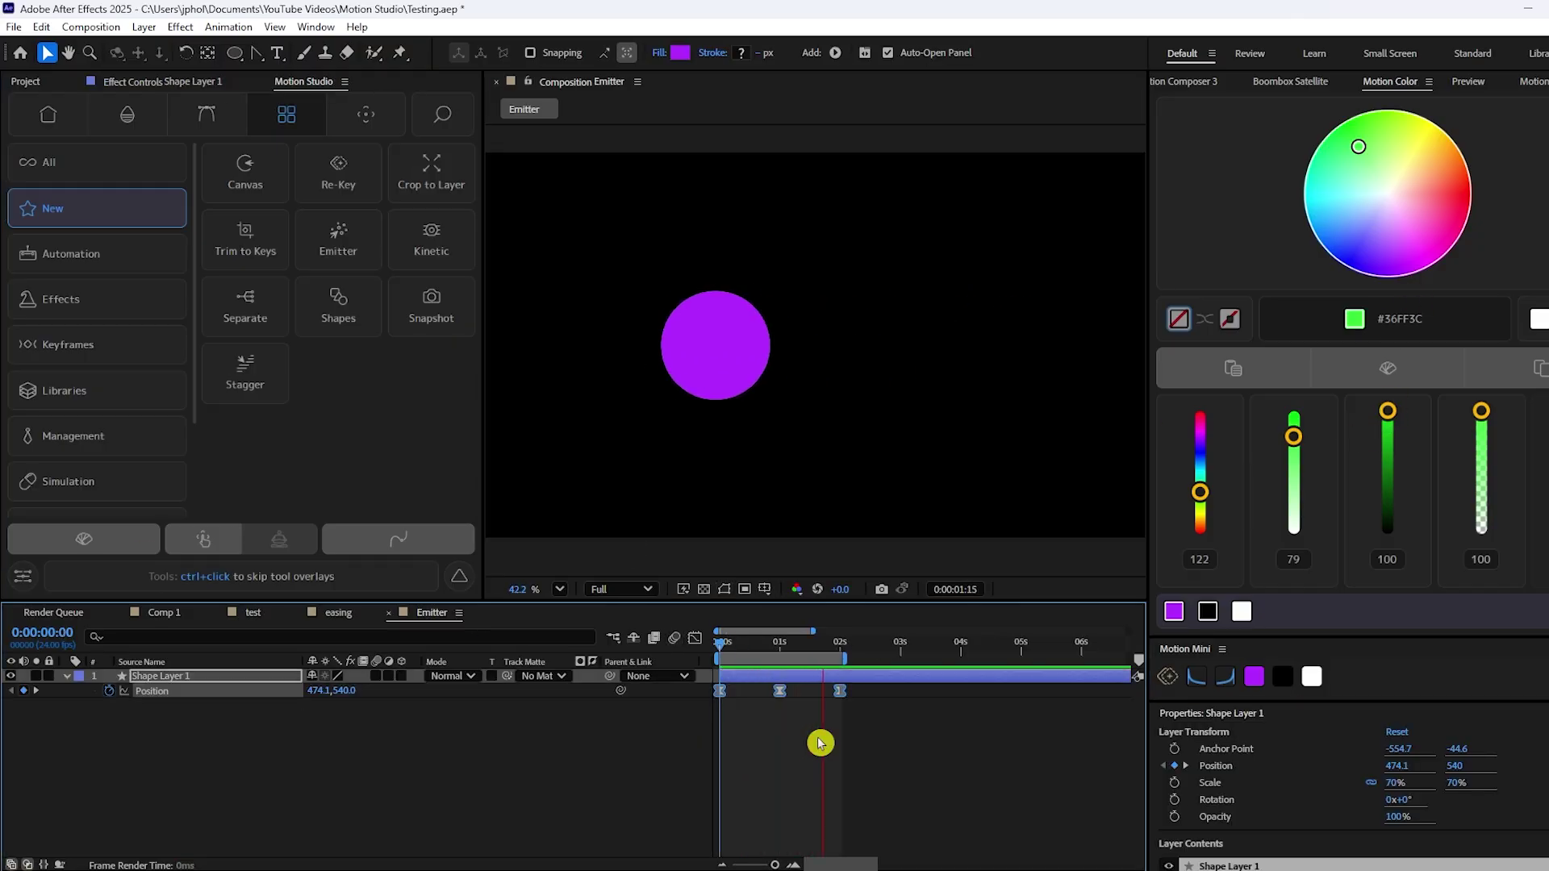
Step: Try the native Separate Dimensions command on the circle's eased Position property and undo it
right_click(202, 694)
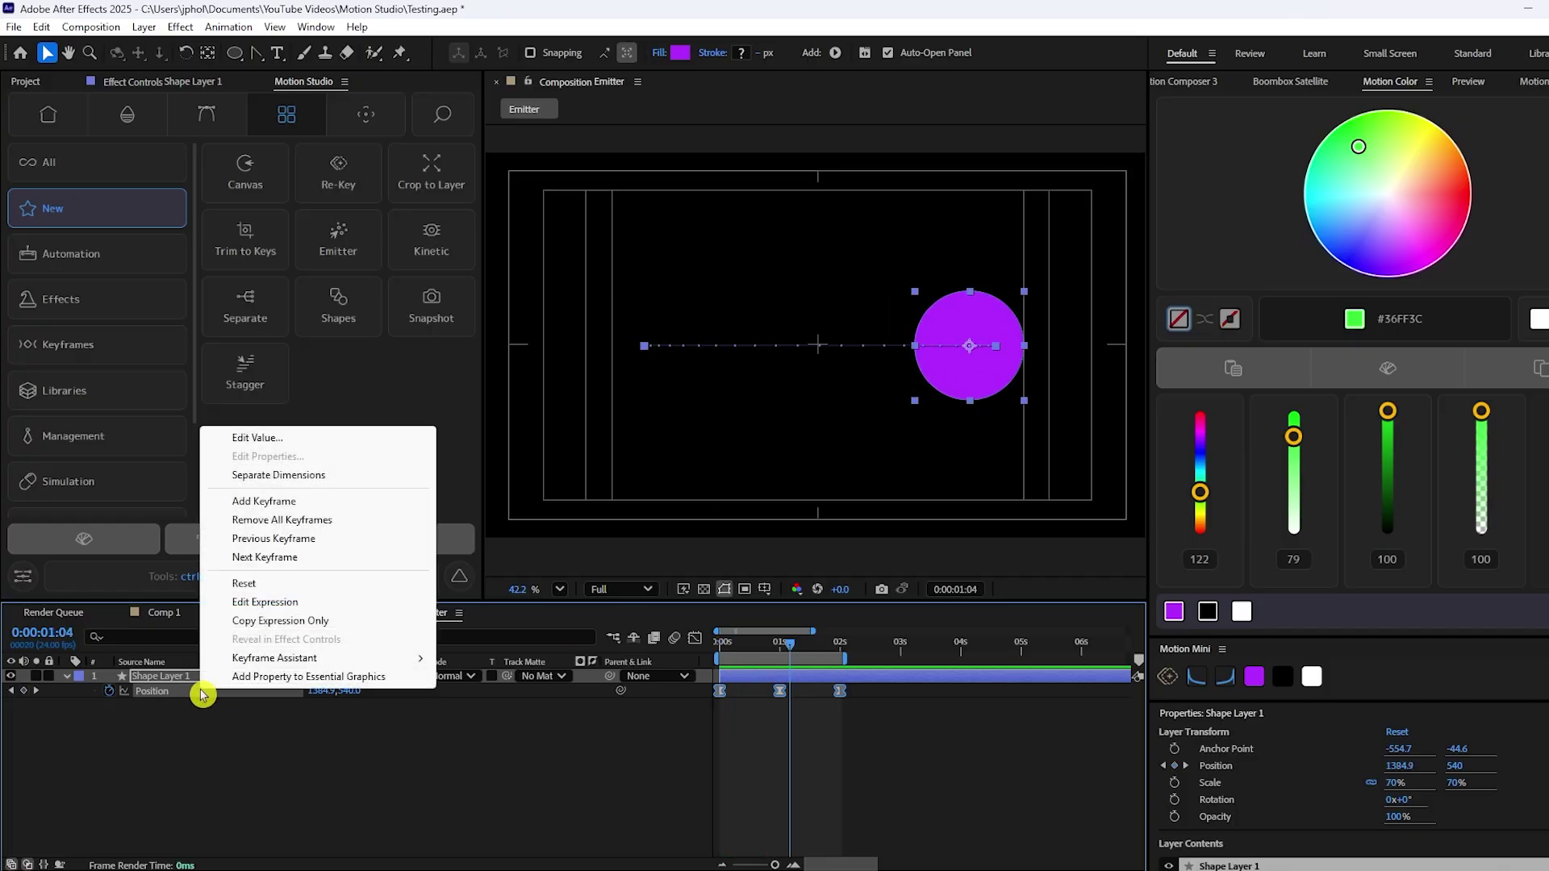
left_click(311, 479)
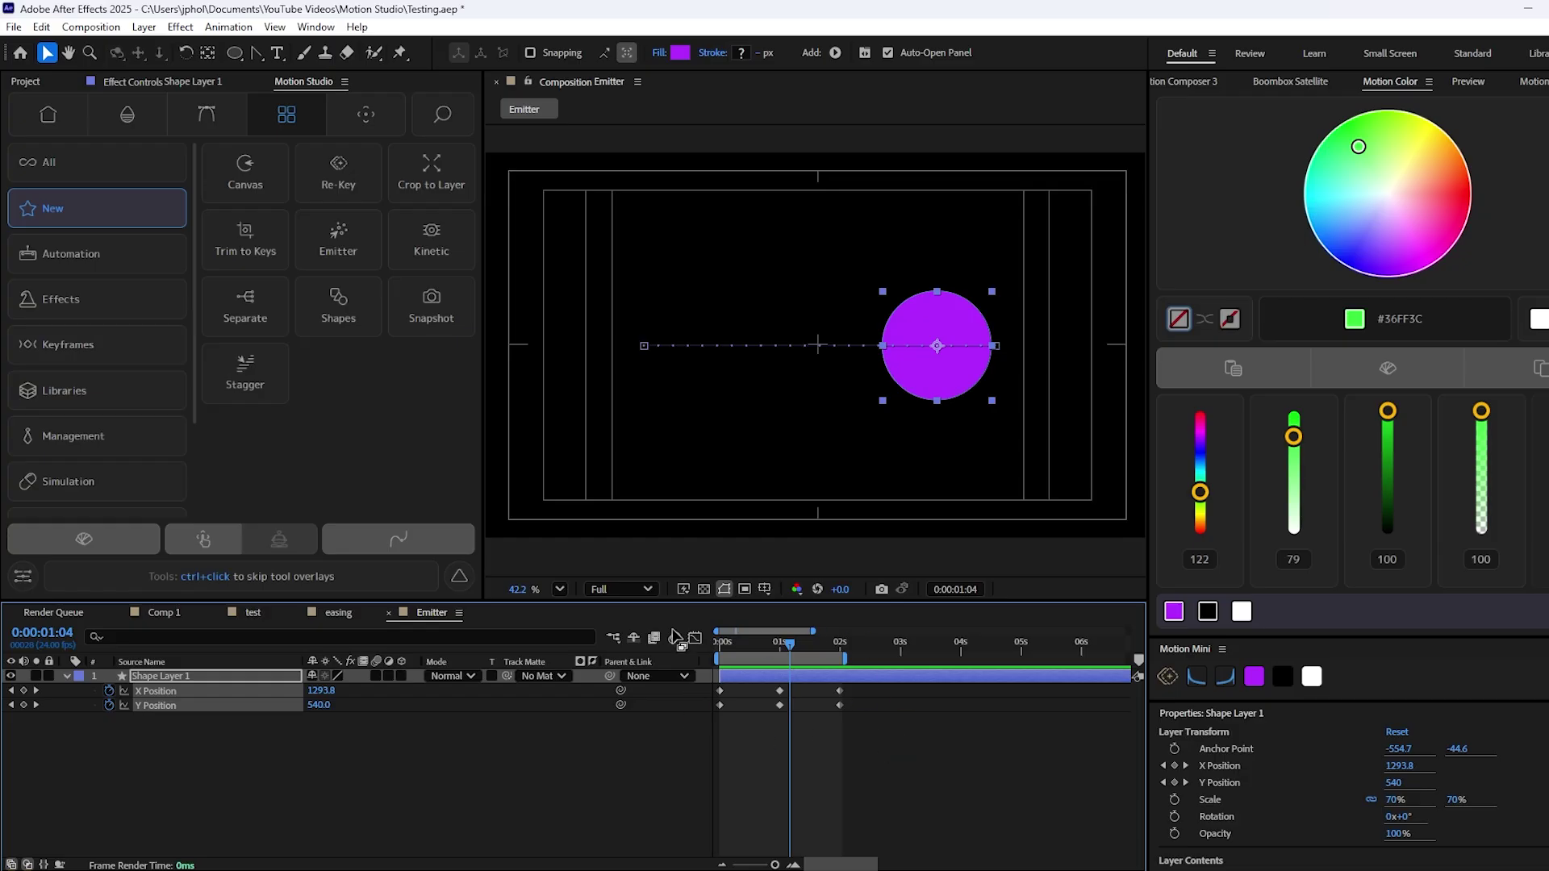
key("ctrl+z")
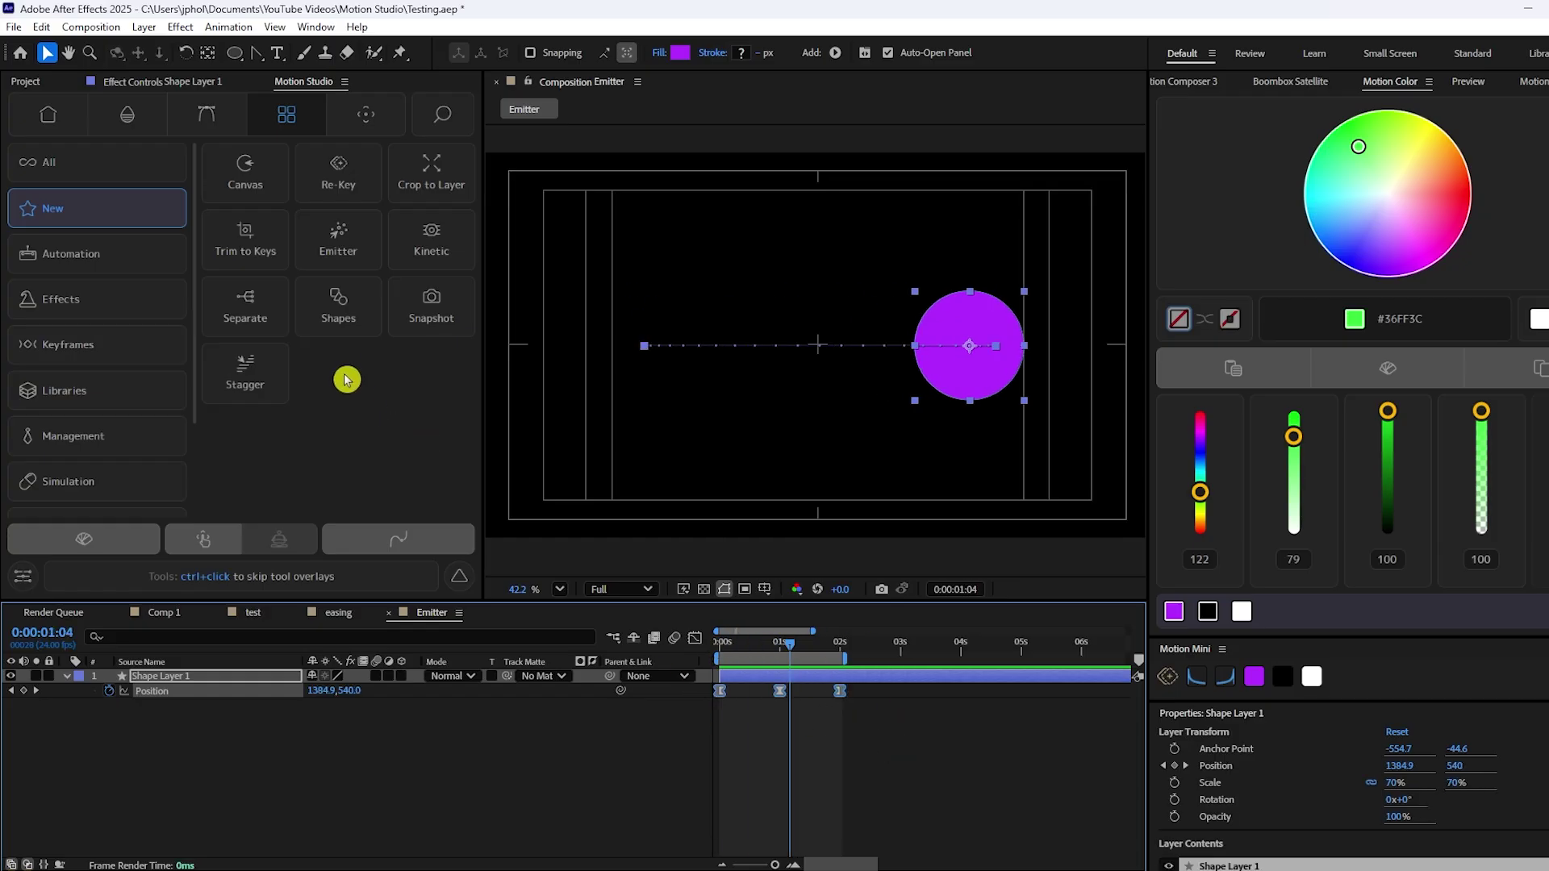
Step: Split the circle's Position into X and Y with Motion Studio's Separate tool and preview the eased movement
left_click(266, 317)
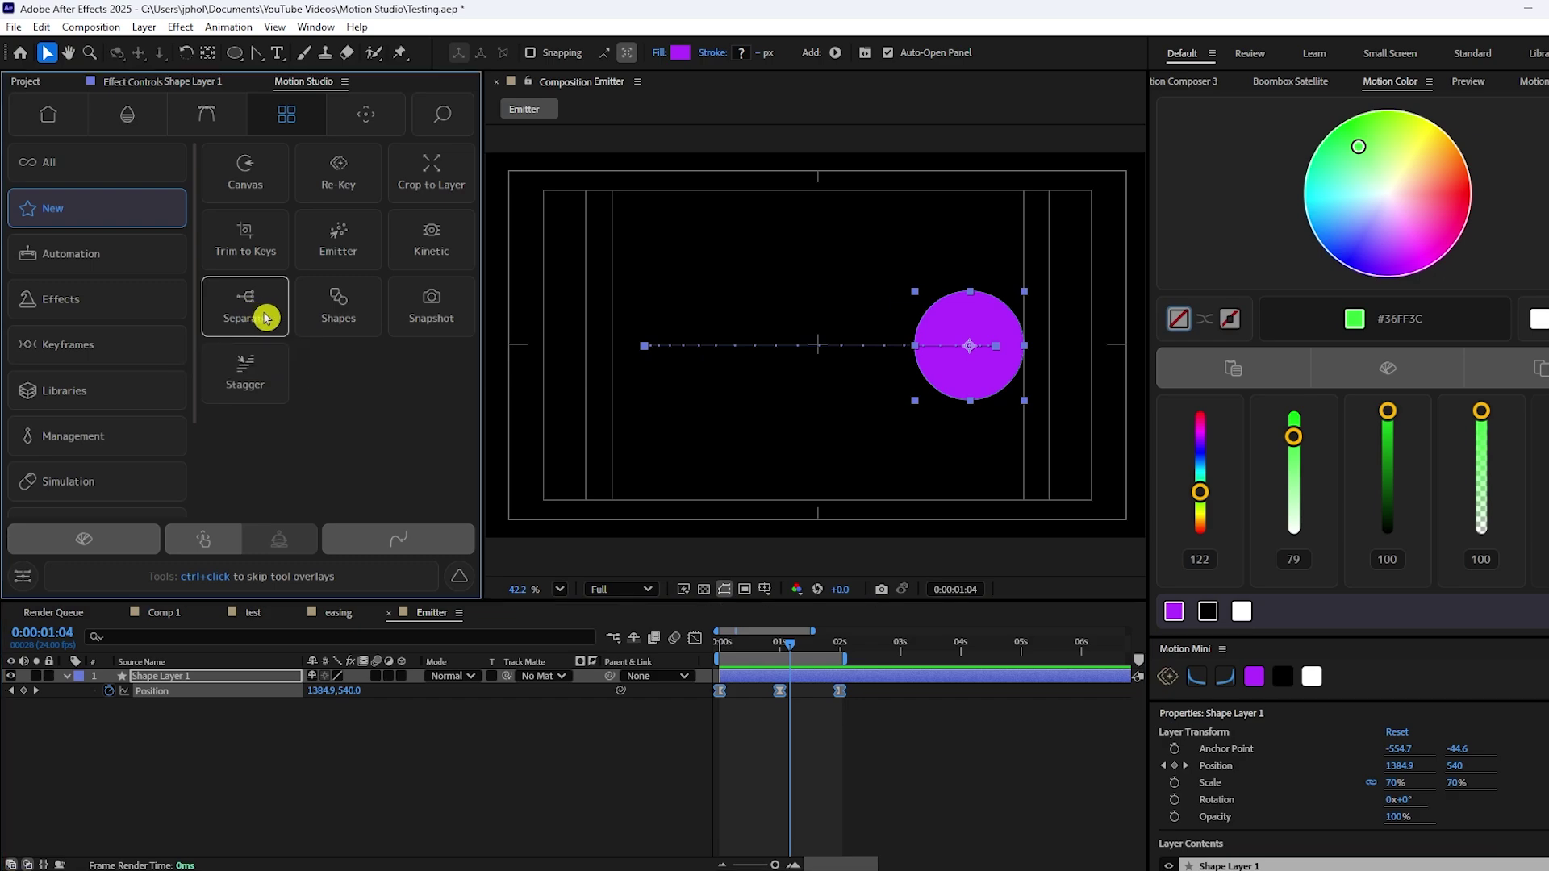
left_click_drag(762, 650, 694, 664)
key("space")
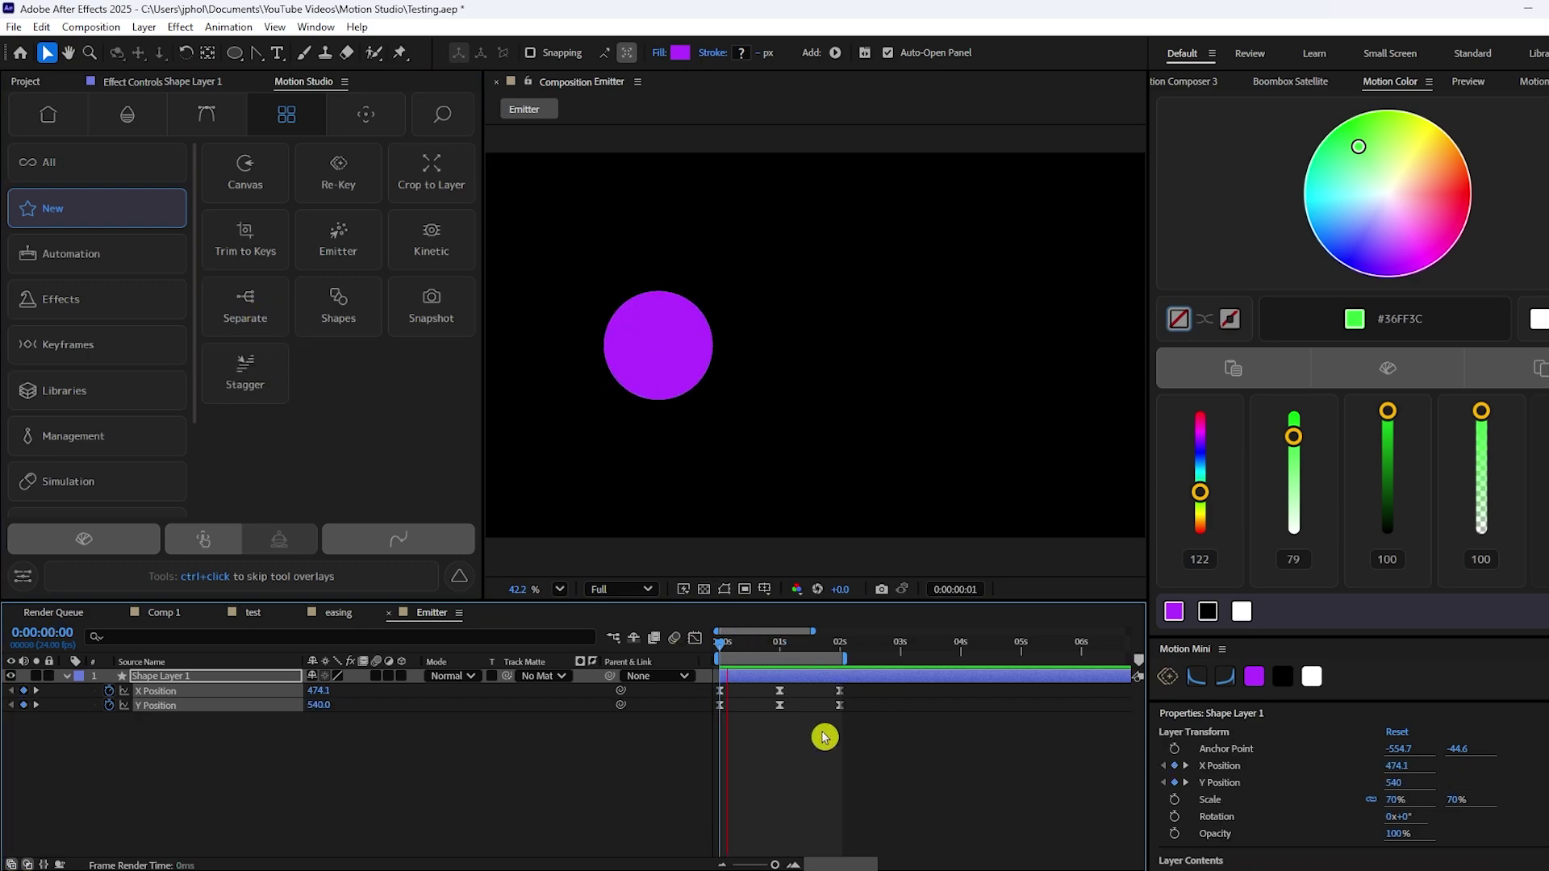
key("space")
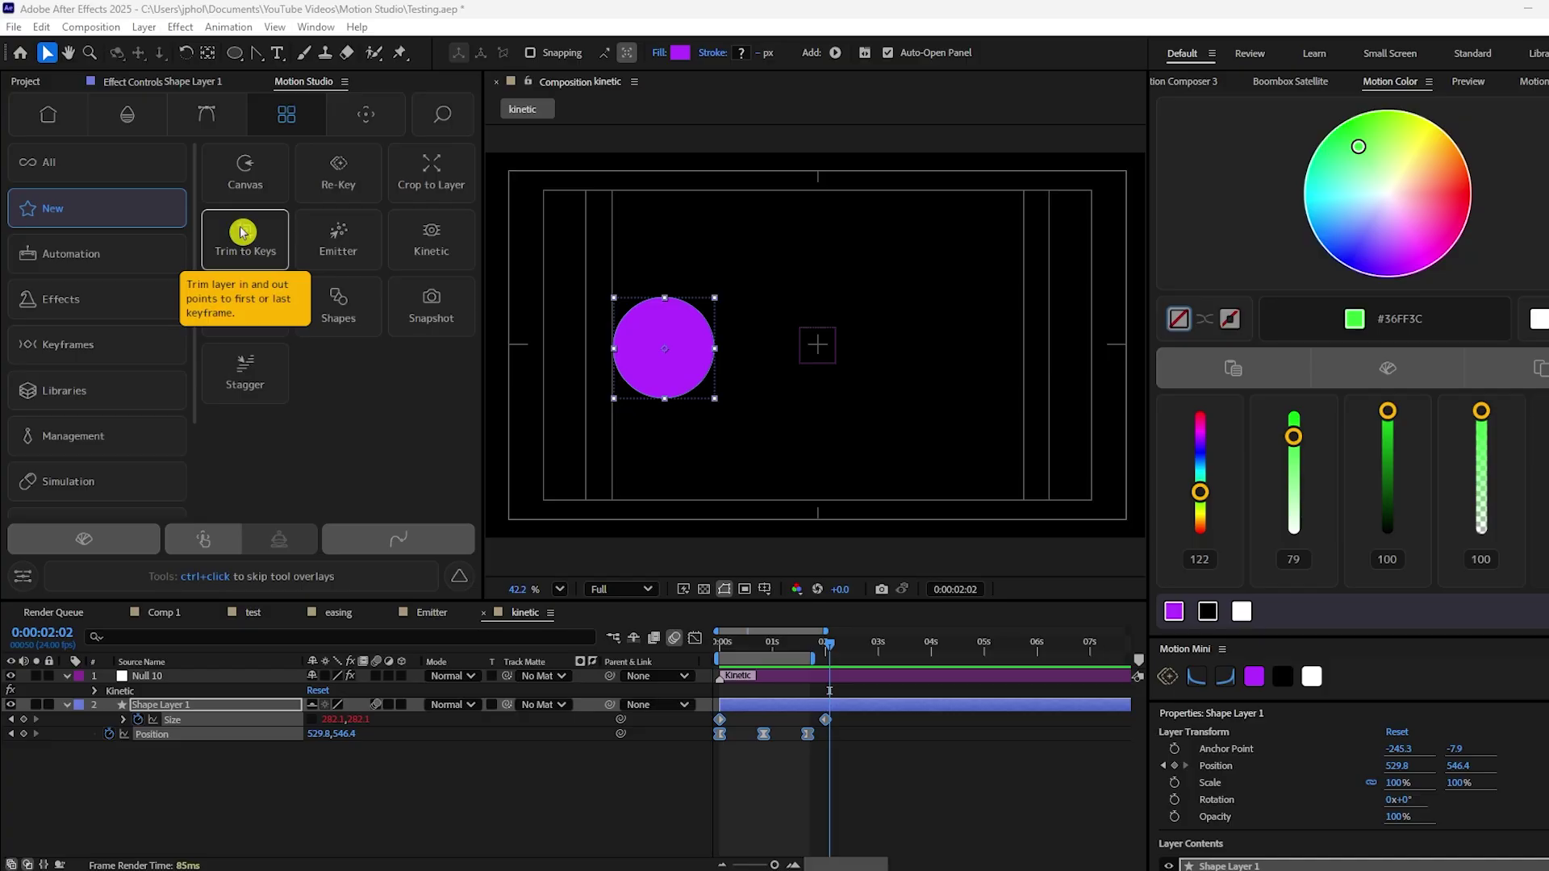
Step: Trim Shape Layer 1 to its keyframes with Trim to Keys, In Point and Out Point enabled, and check its end at 0:00:02:00
left_click(819, 708)
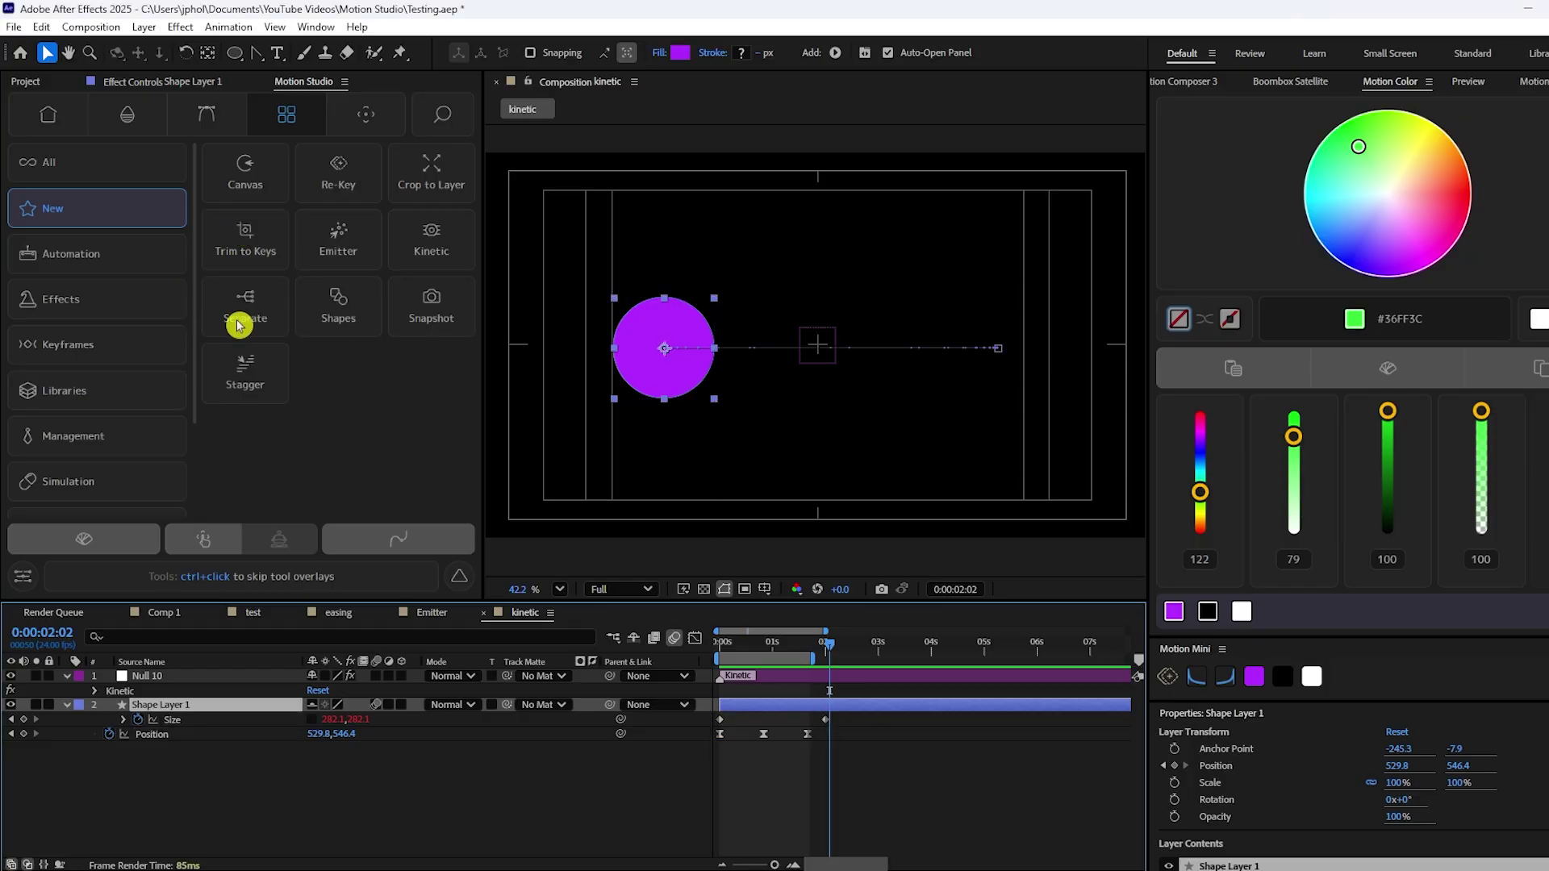
left_click(237, 230)
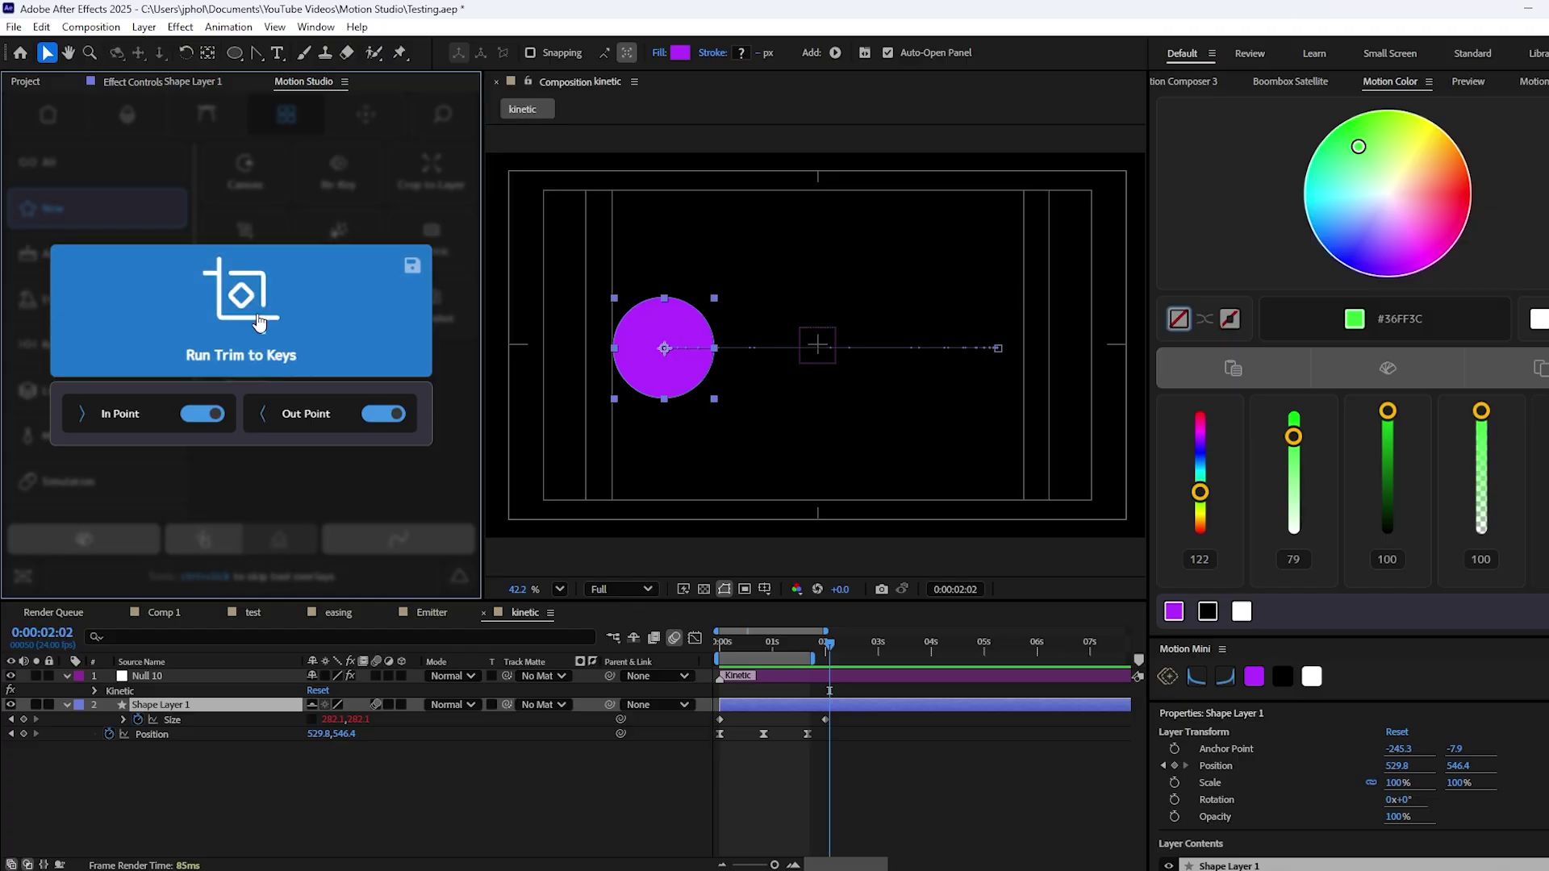
left_click(260, 323)
left_click_drag(827, 655, 825, 649)
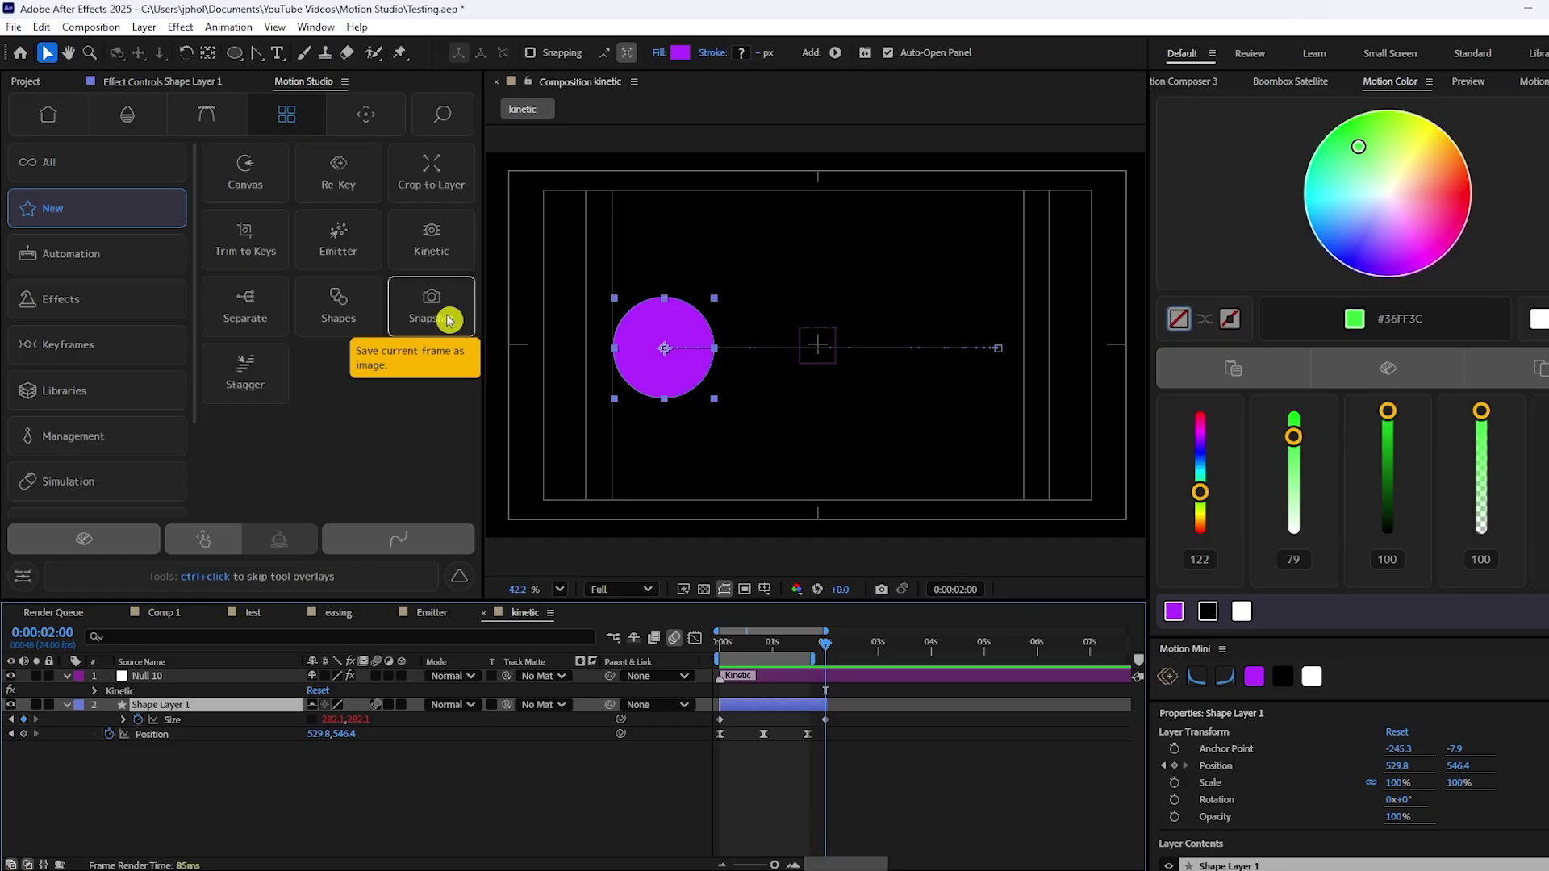
Step: Capture the current frame with Motion Studio's Snapshot tool, reveal the saved image in its folder and close the folder window
left_click(449, 320)
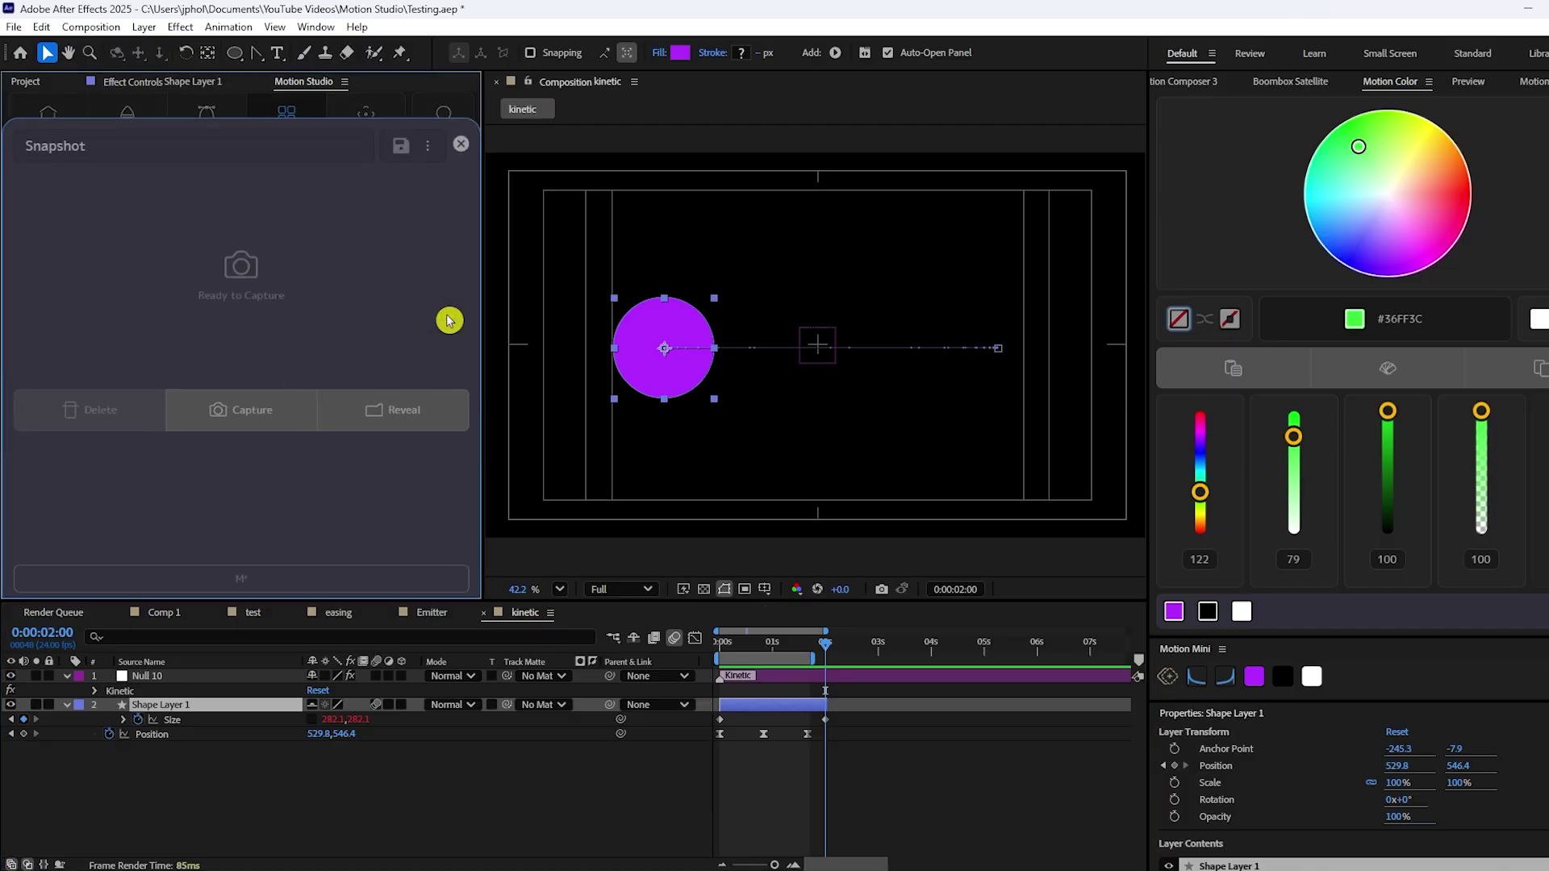
left_click(269, 401)
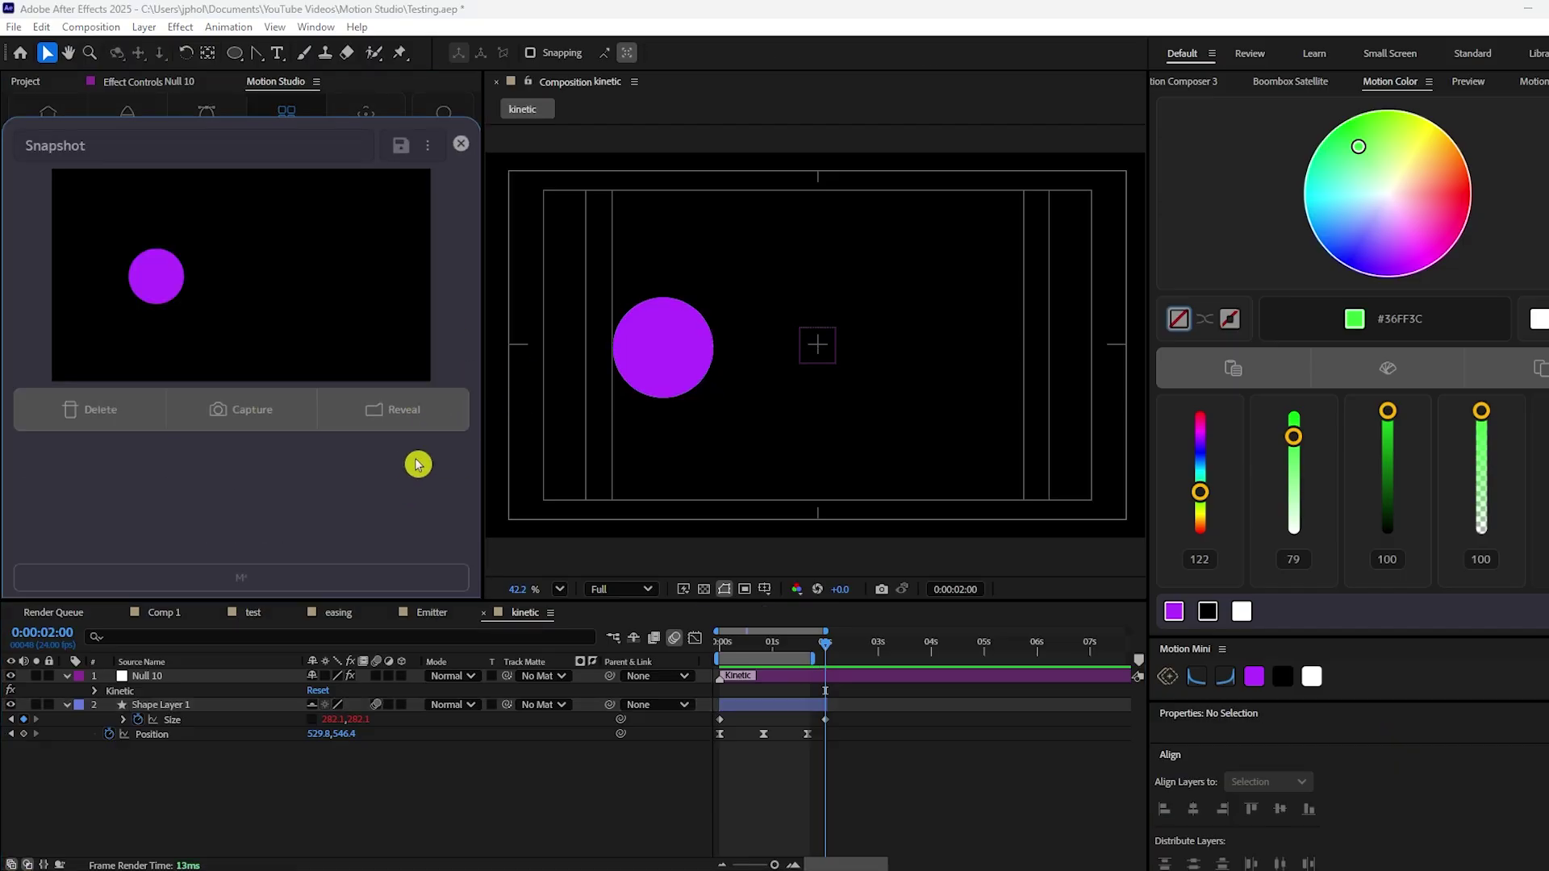
left_click(393, 428)
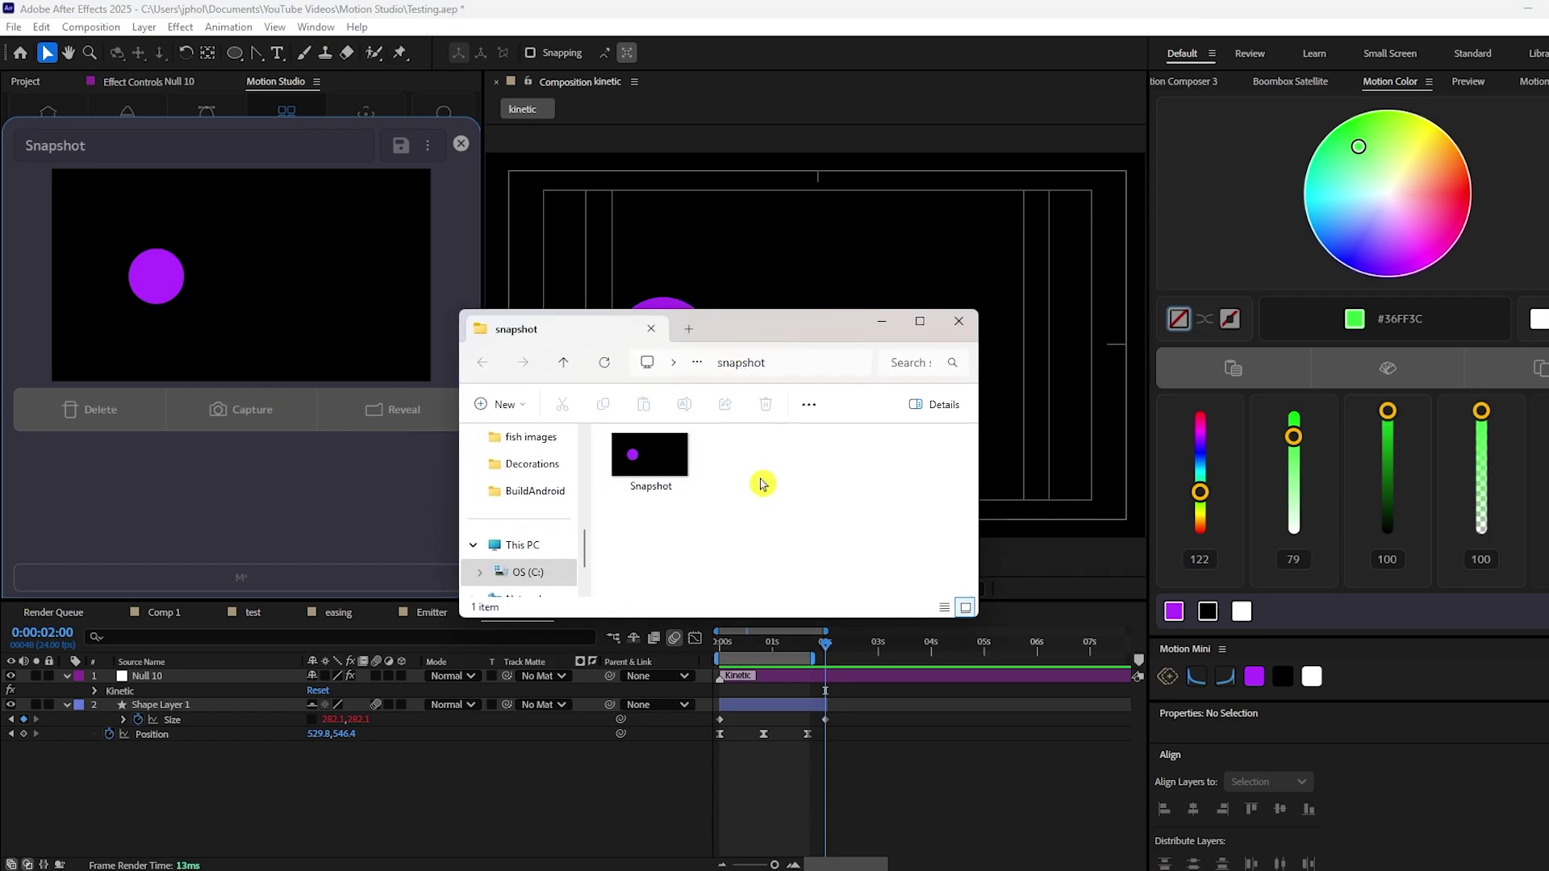
left_click(643, 456)
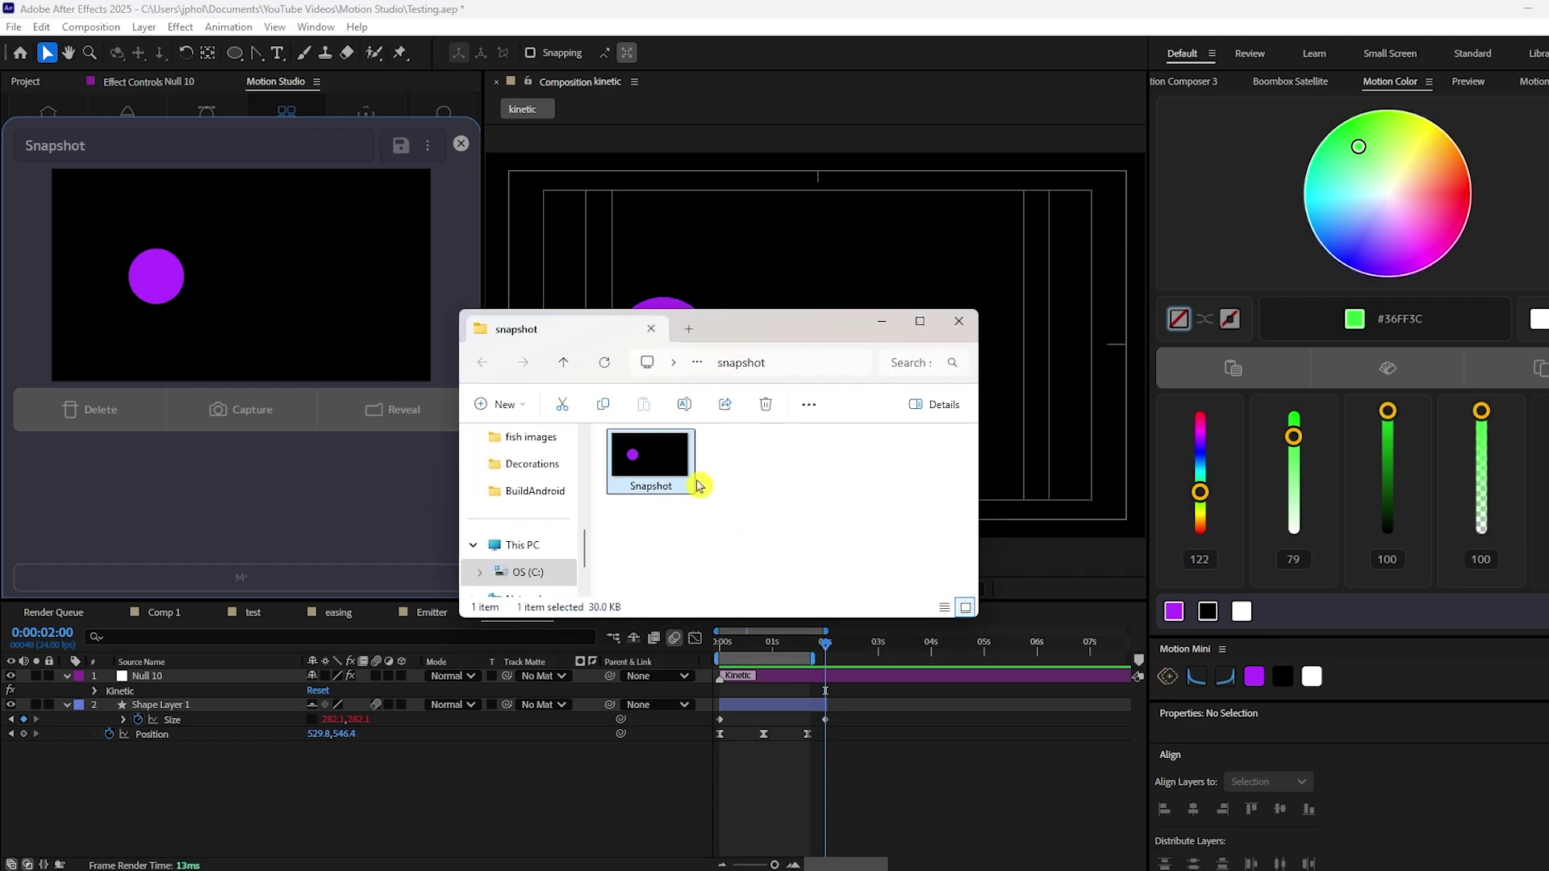
key("alt+F4")
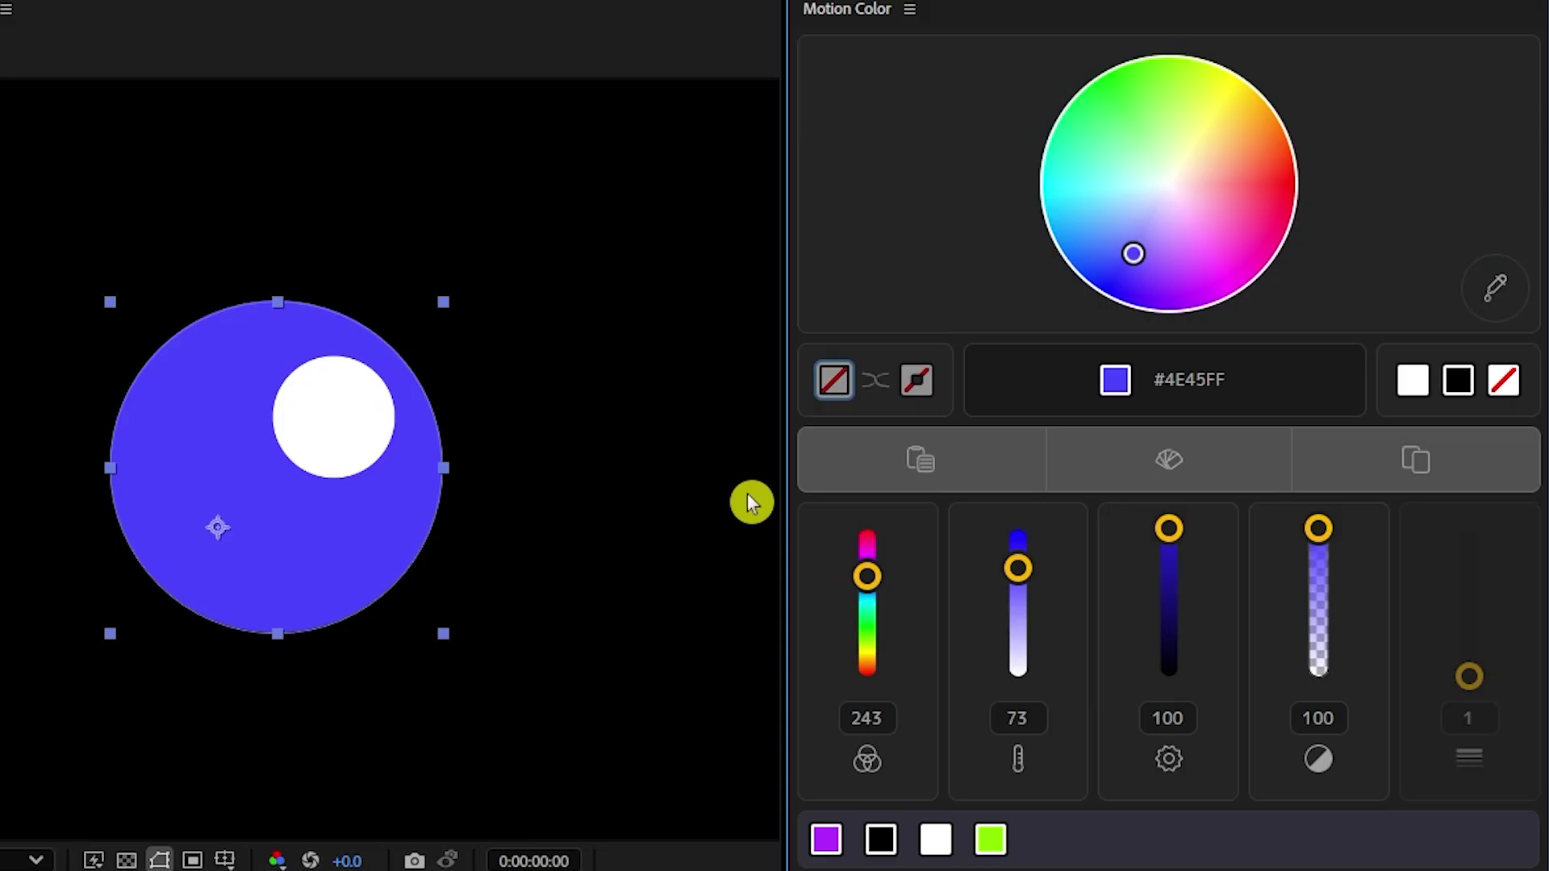
Step: Recolor the large blue circle to #BF3FD9 with Motion Color's sliders, then try another shade on the color wheel
mouse_move(865, 574)
left_mouse_down()
mouse_move(875, 640)
mouse_move(867, 557)
left_mouse_up()
mouse_move(1018, 560)
left_mouse_down()
mouse_move(1028, 597)
mouse_move(1030, 574)
left_mouse_up()
mouse_move(1169, 529)
left_mouse_down()
mouse_move(1172, 629)
mouse_move(1174, 550)
left_mouse_up()
mouse_move(1319, 530)
left_mouse_down()
mouse_move(1321, 581)
mouse_move(1325, 522)
left_mouse_up()
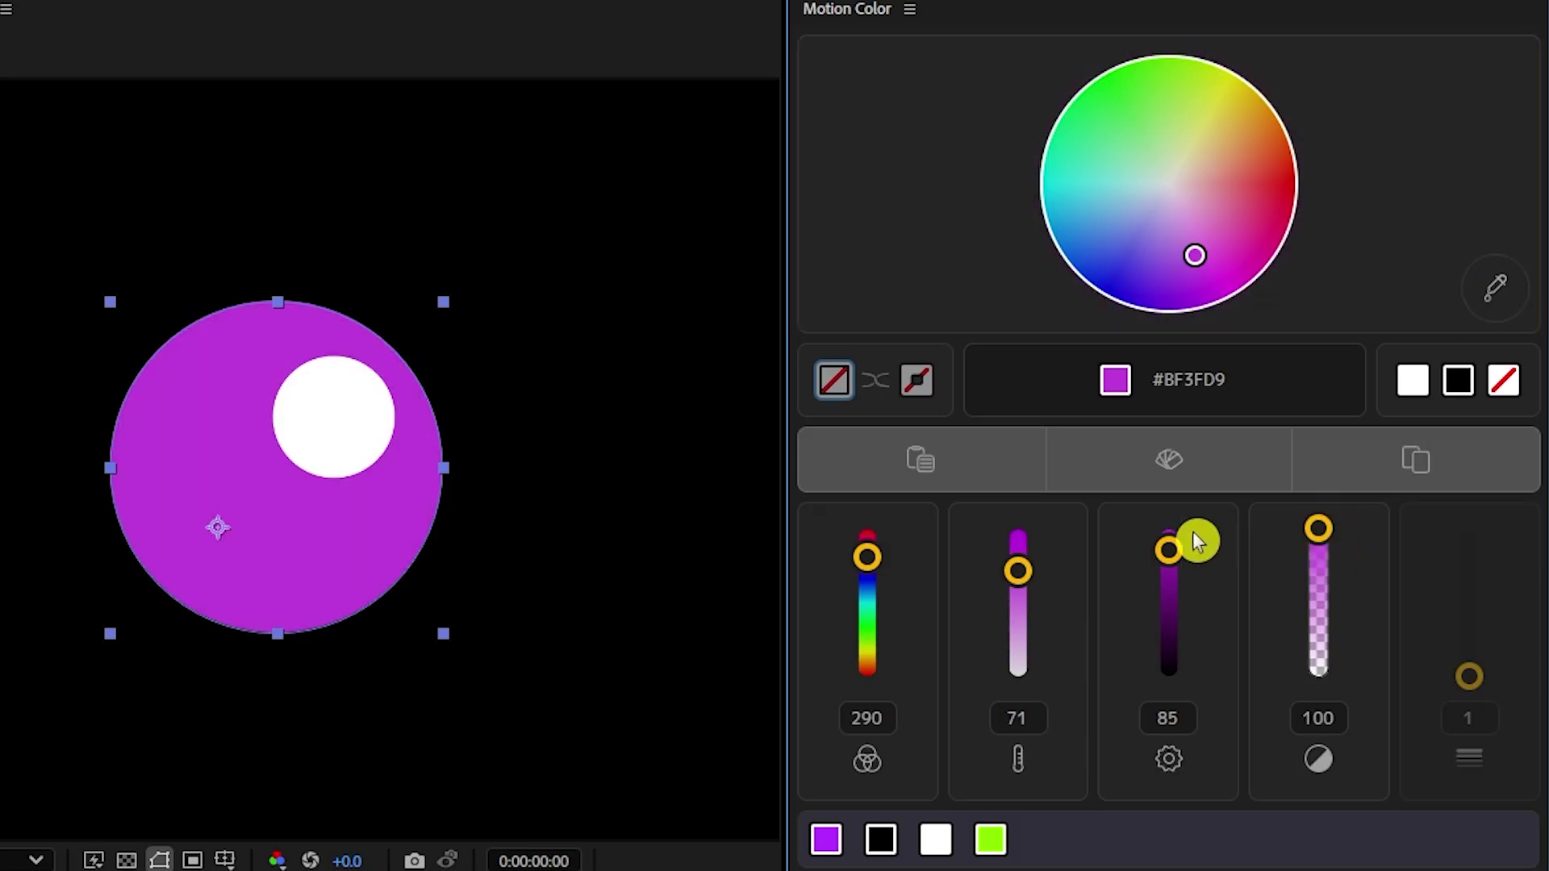
mouse_move(1133, 161)
left_mouse_down()
mouse_move(1189, 171)
mouse_move(1165, 261)
left_mouse_up()
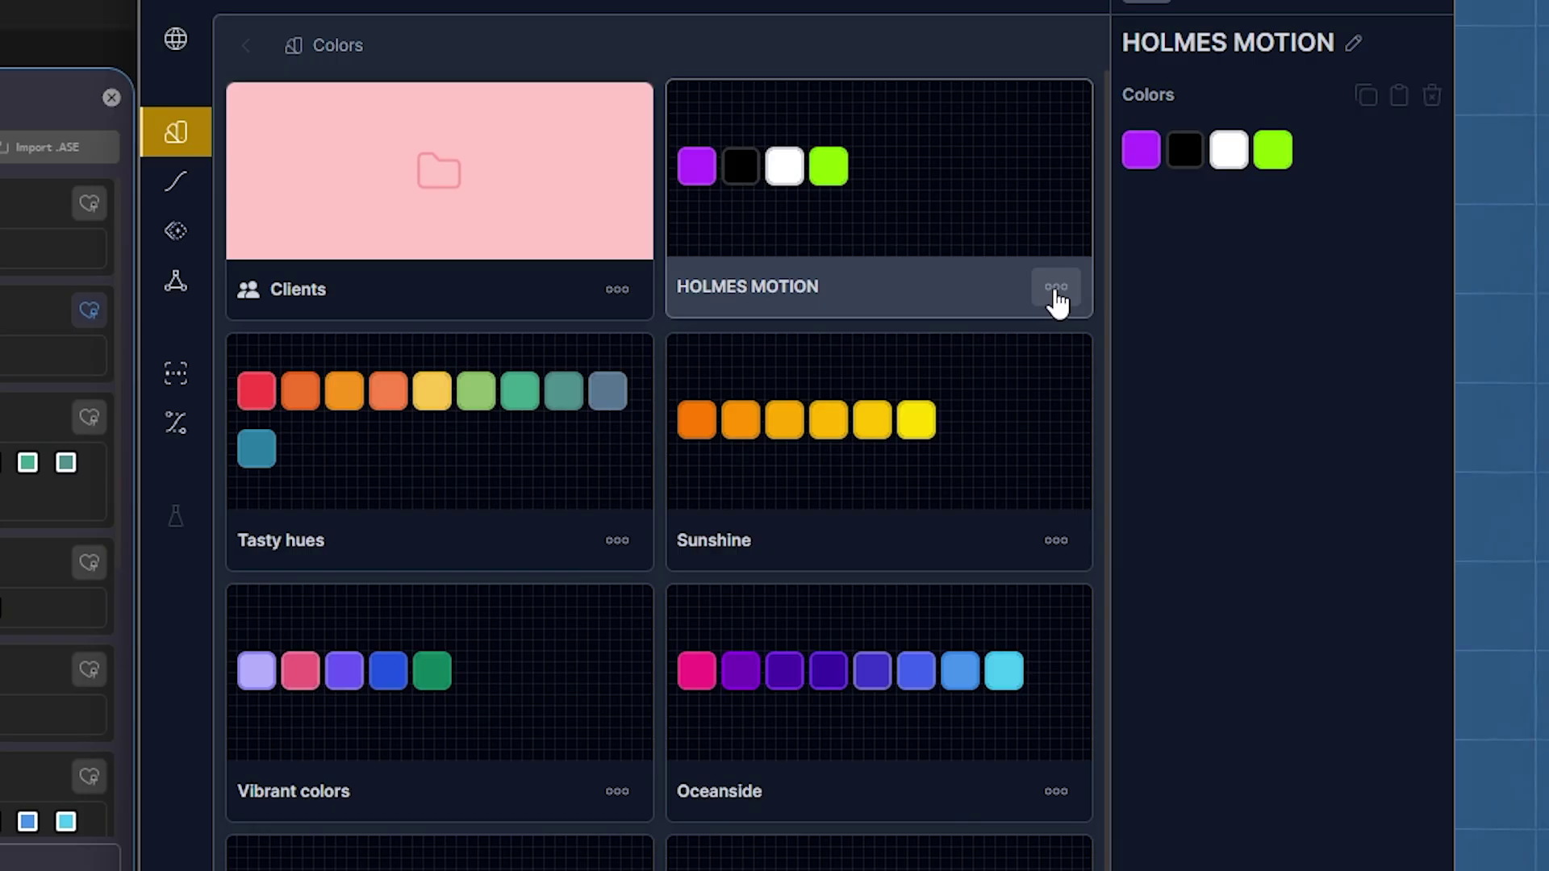
Step: Open the action options of the HOLMES MOTION palette in the Motion Studio app's Colors library and choose one
left_click(1056, 295)
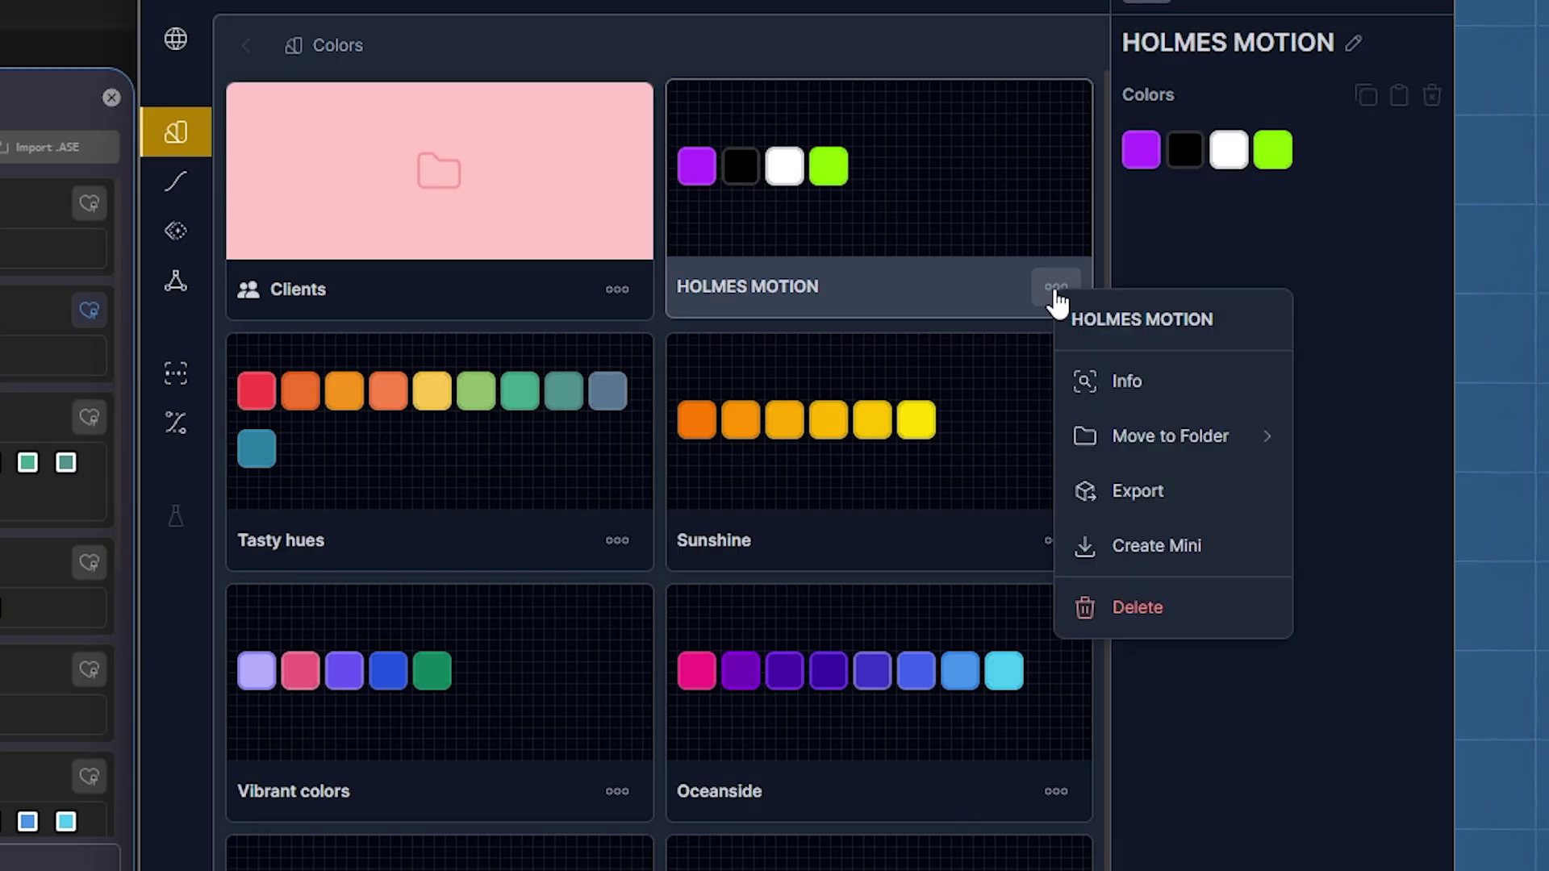
left_click(1159, 516)
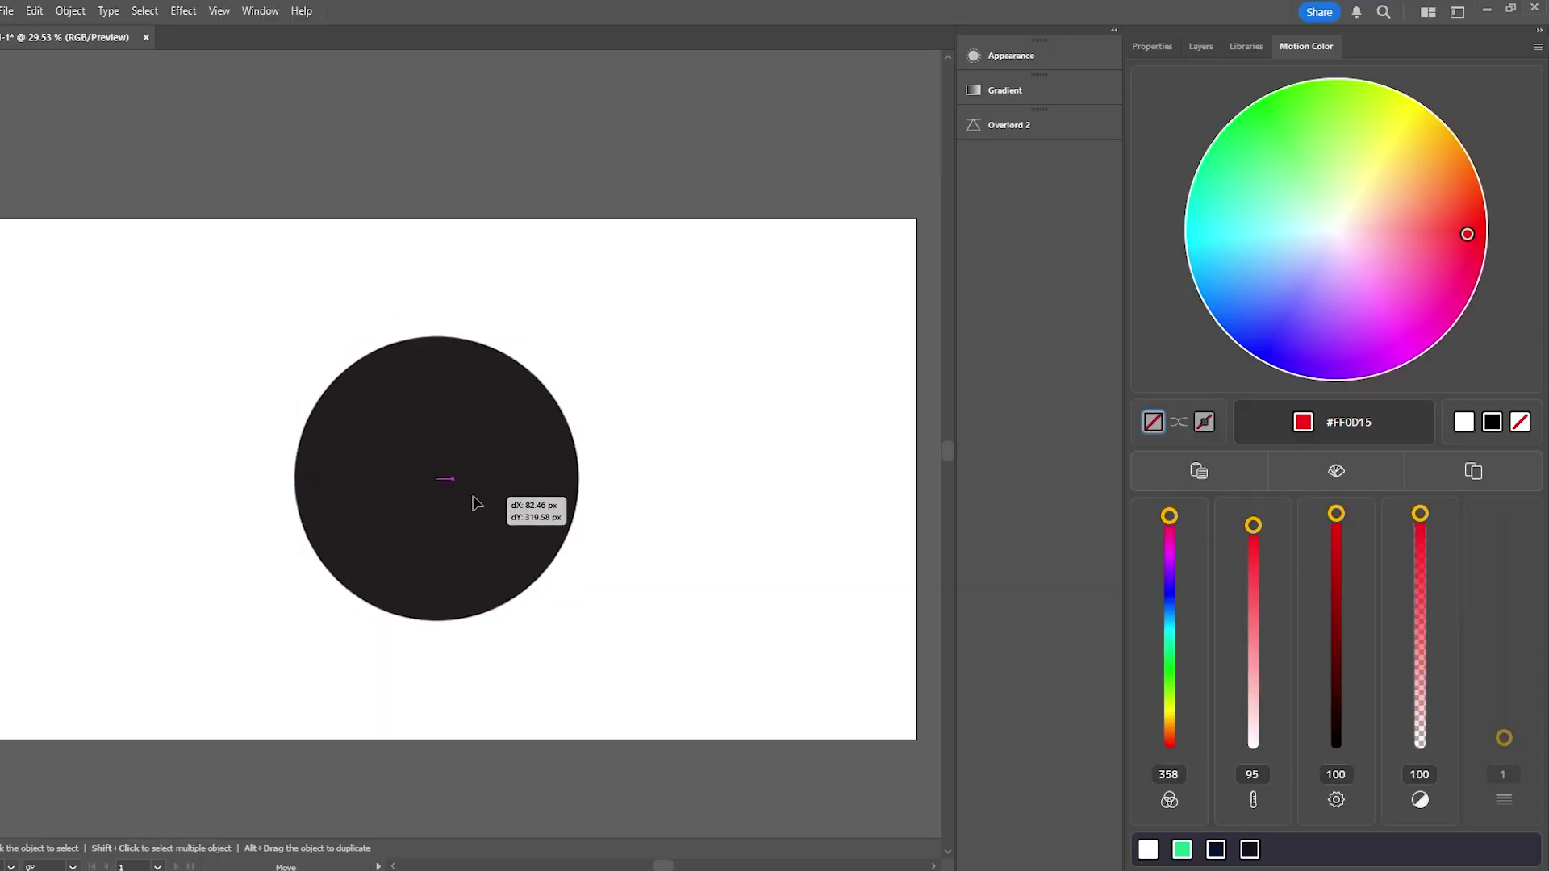
Step: Switch to Illustrator, select the black circle and recolor it with several Motion Color wheel shades, including #FFC4D9 and #FF5792
left_click_drag(472, 503, 473, 503)
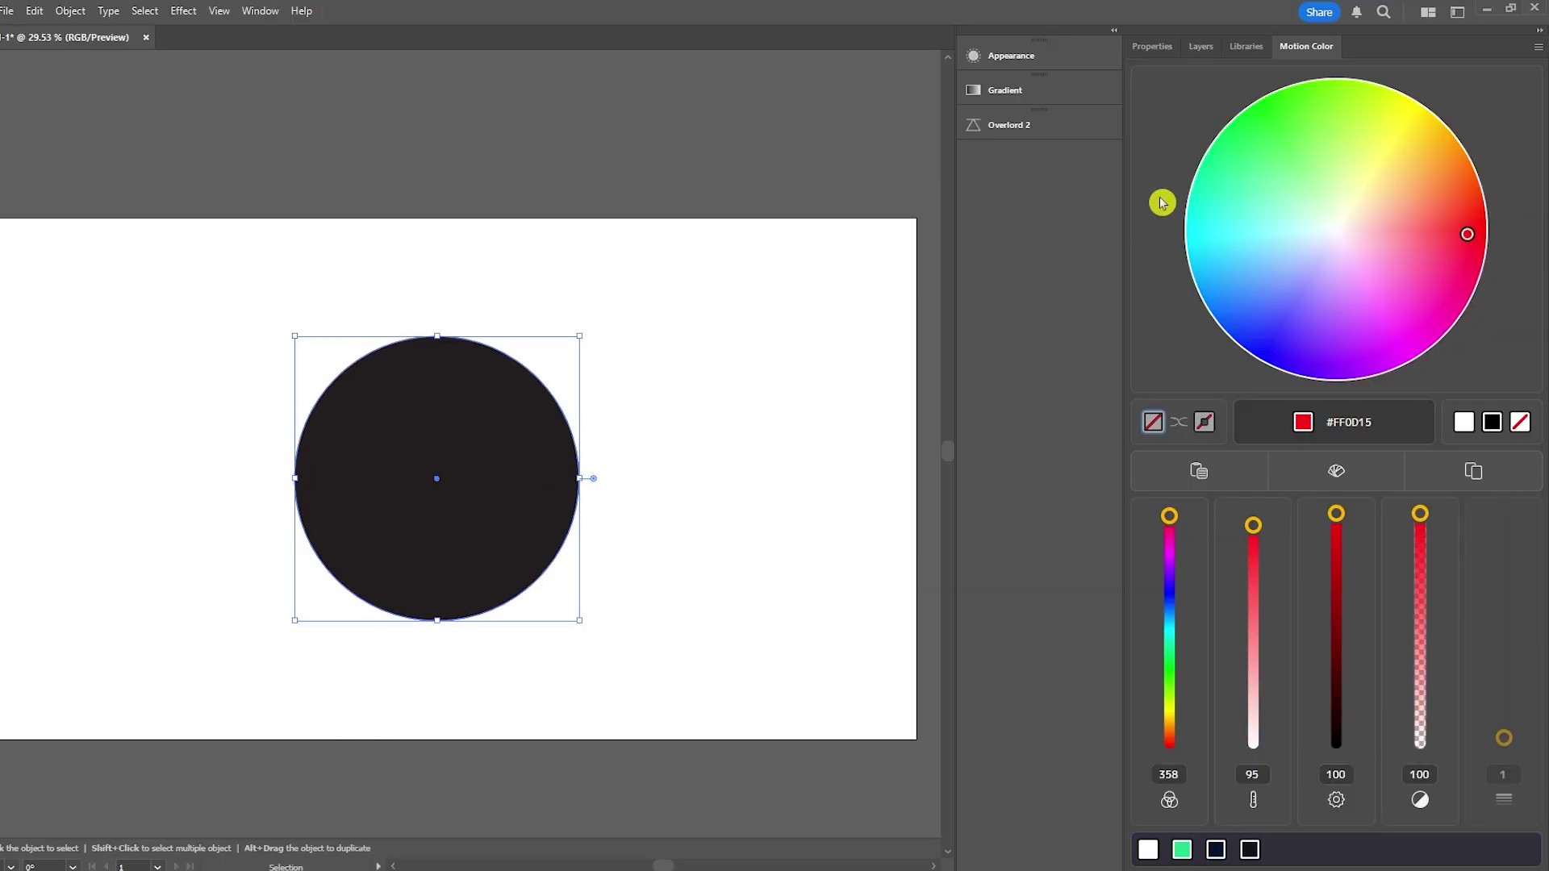
left_click(1293, 189)
left_click(1437, 283)
left_click(1369, 242)
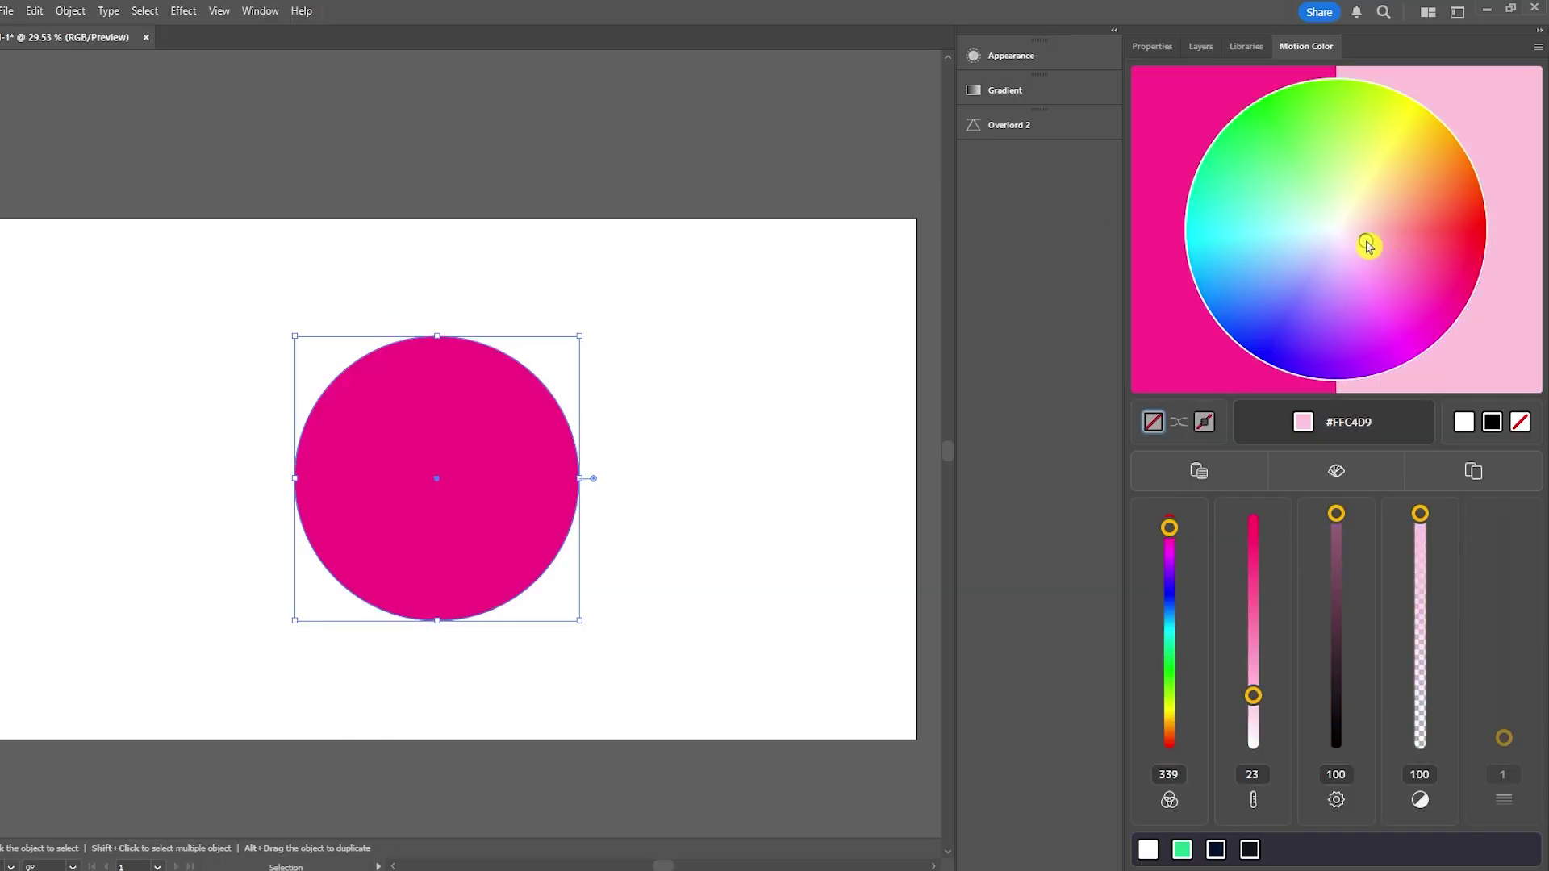
left_click(1360, 154)
left_click(1423, 220)
left_click(1420, 266)
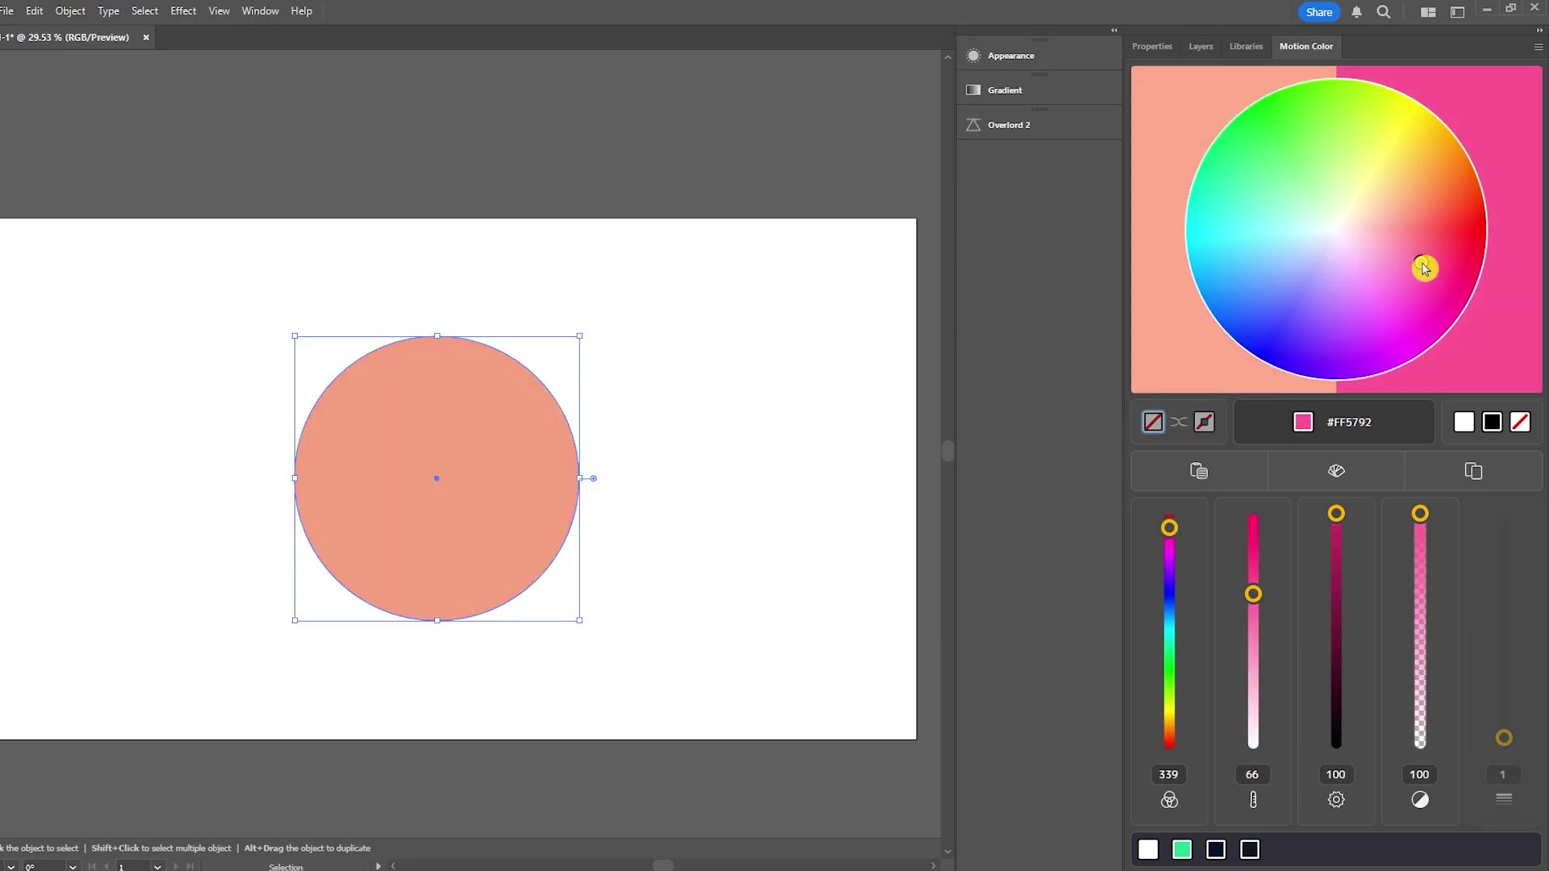
left_click(1444, 218)
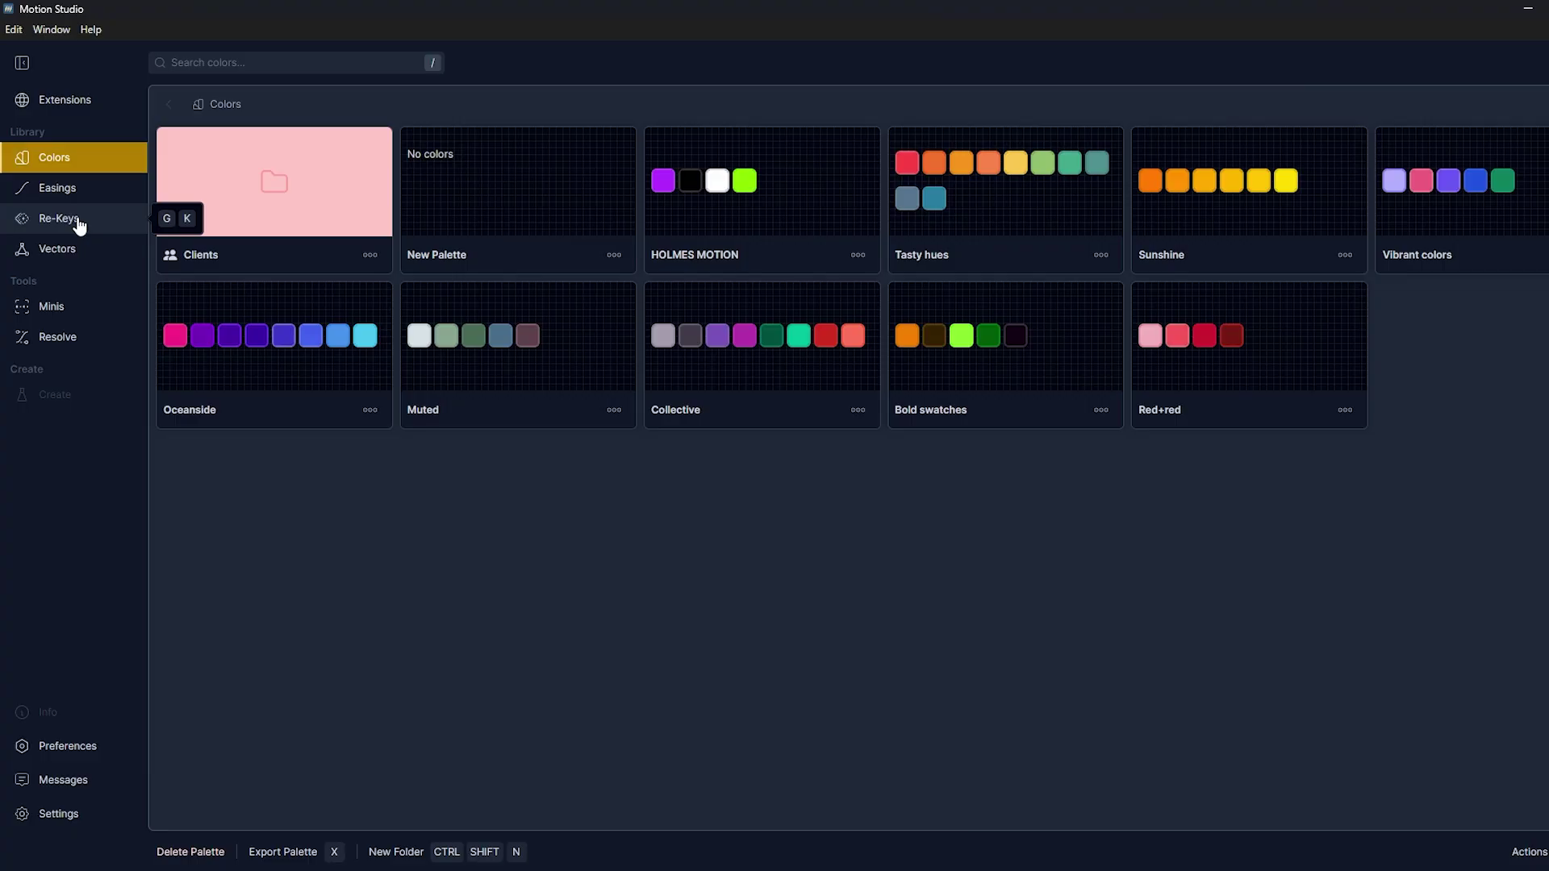
Step: Switch to the Motion Studio app and look through its Re-Keys, Easings and Minis libraries
left_click(36, 218)
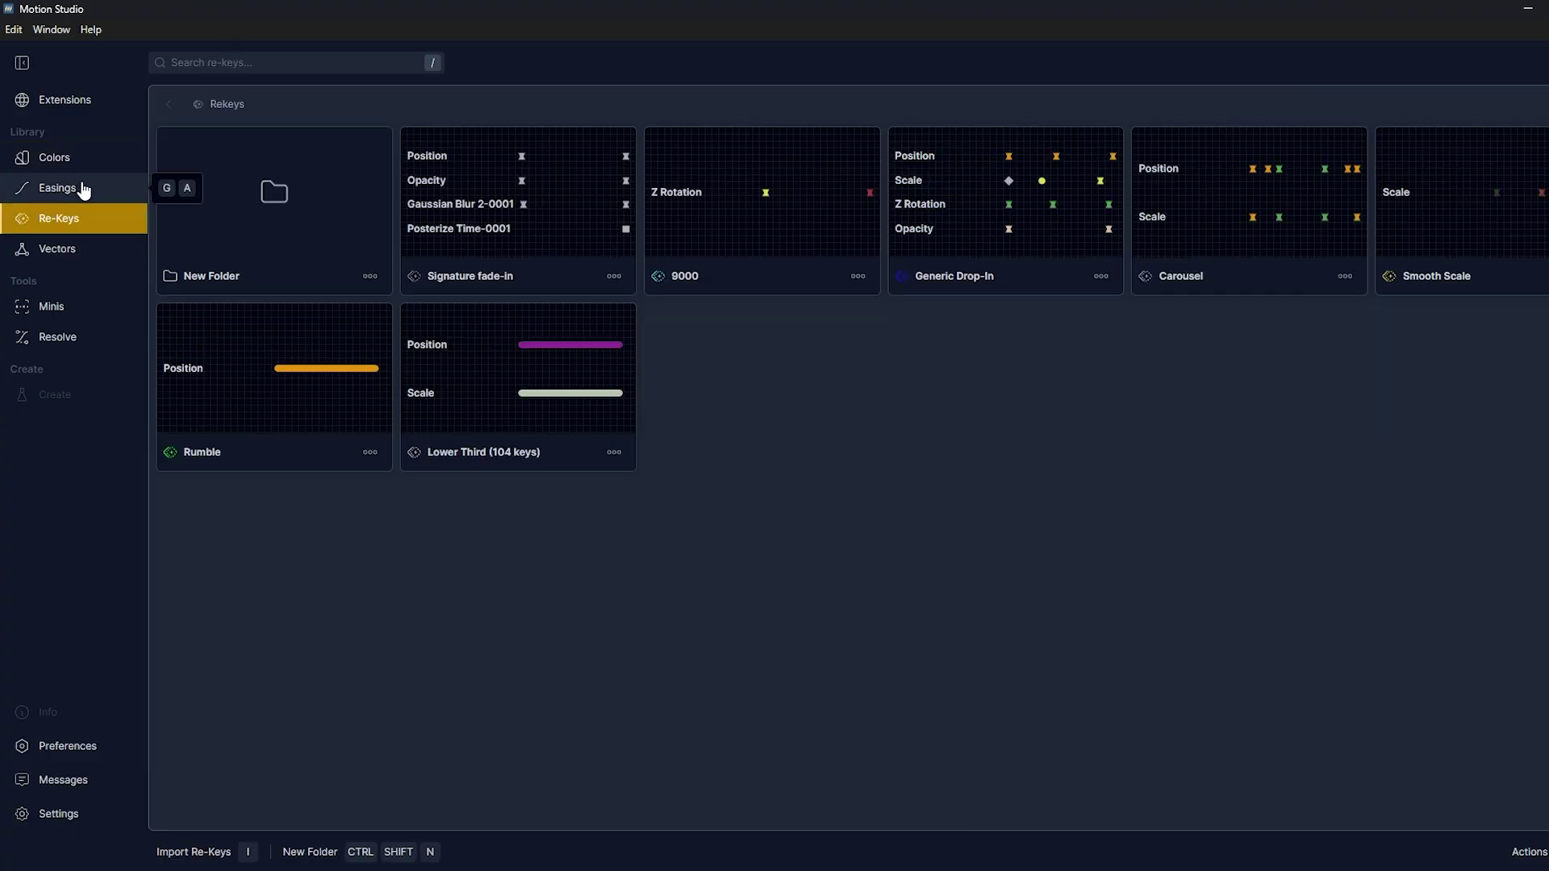
left_click(84, 189)
left_click(93, 312)
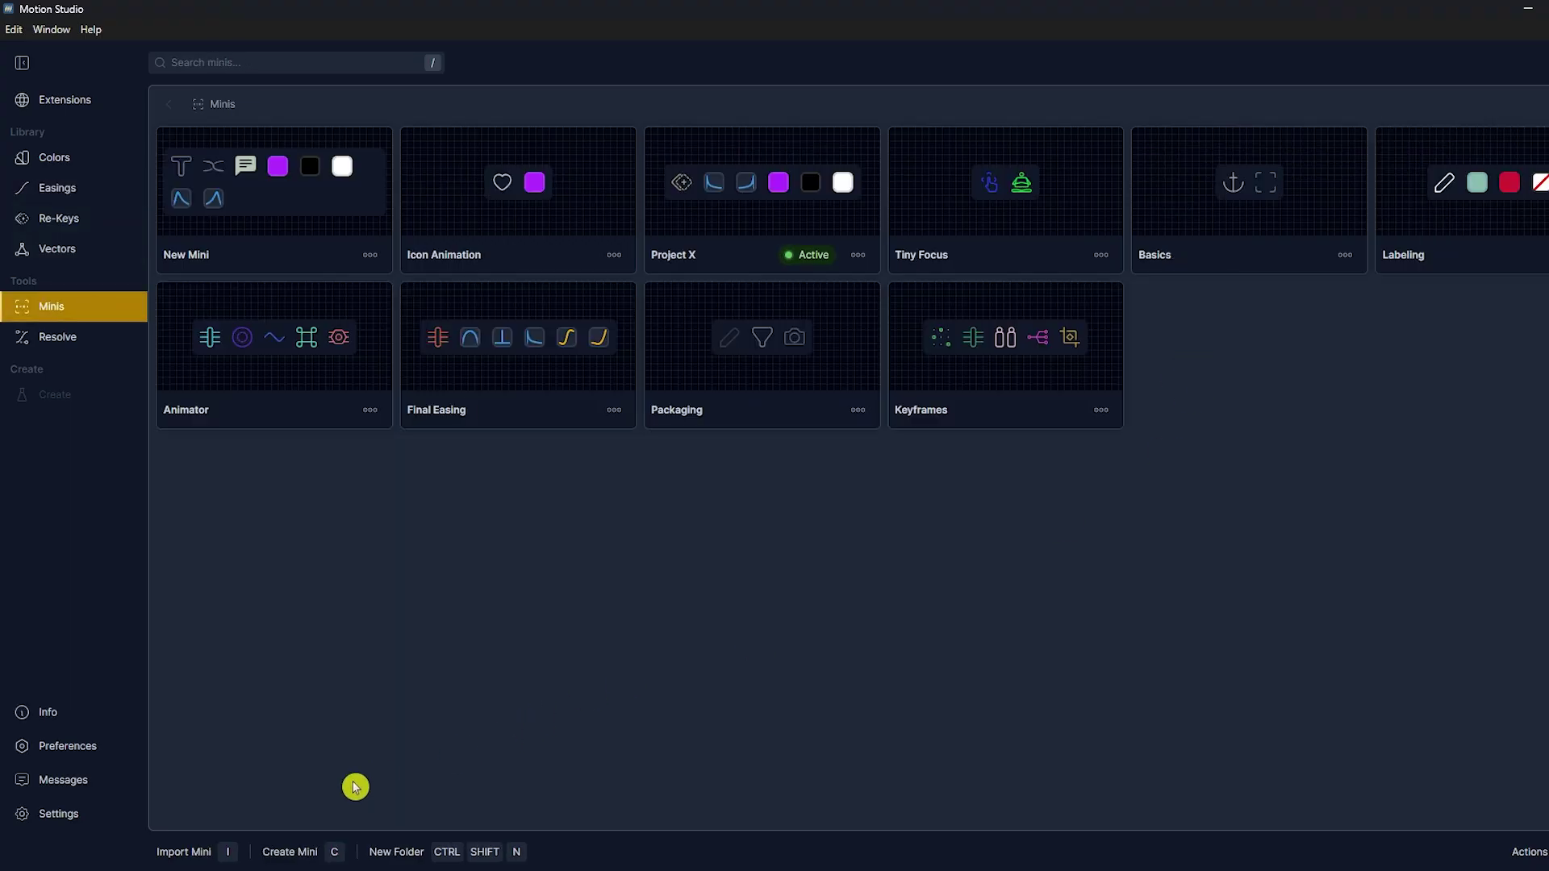
Step: Create a new folder in the Minis library and rename it Client 1 Minis
left_click(396, 852)
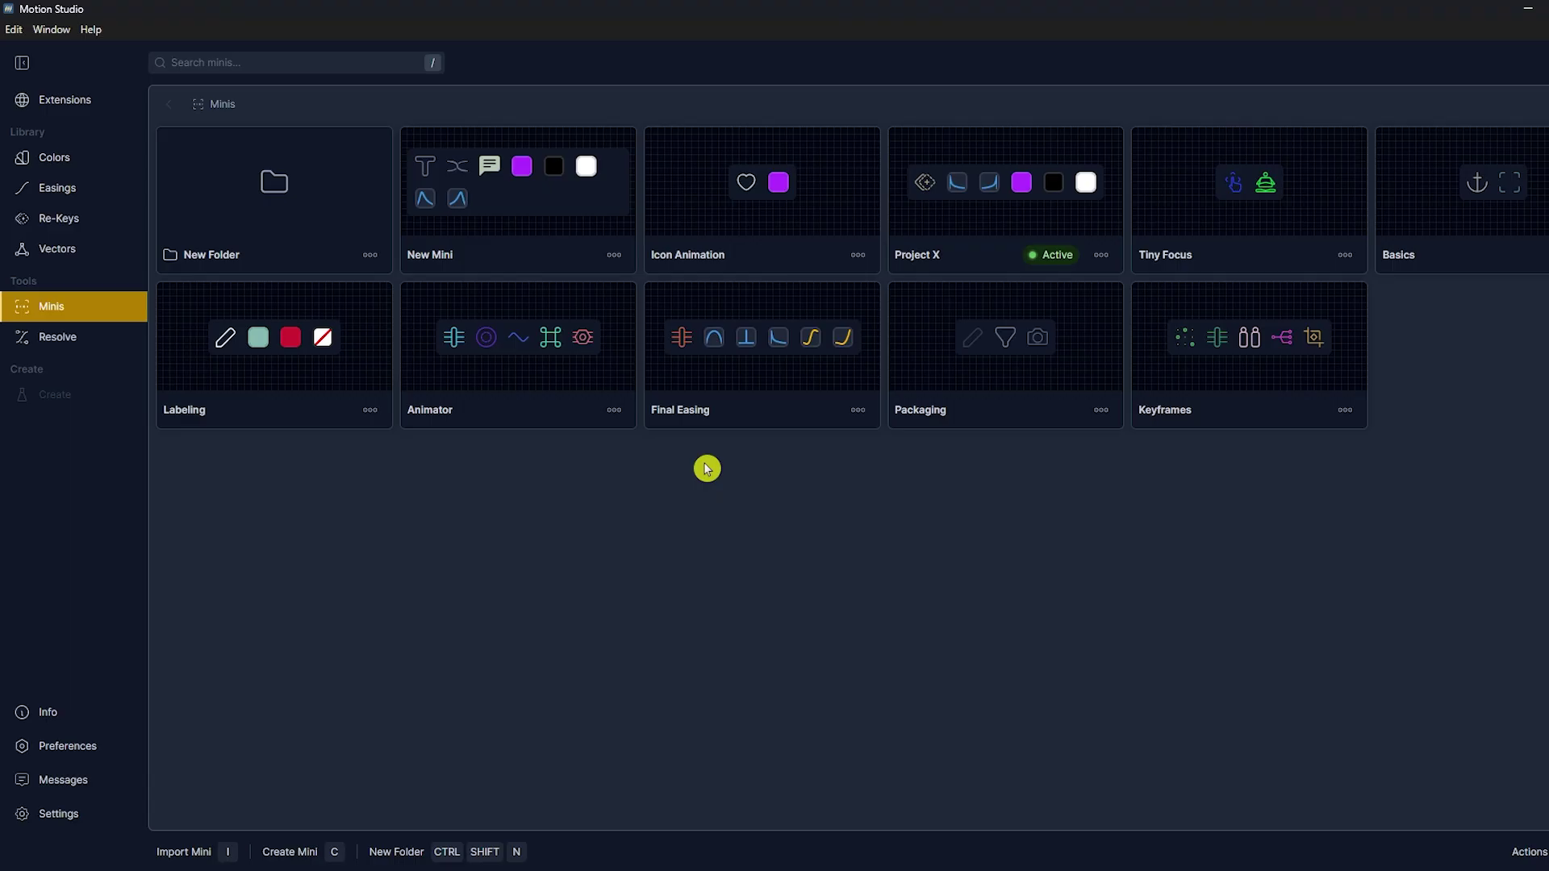
left_click(370, 255)
double_click(270, 274)
type("Favou")
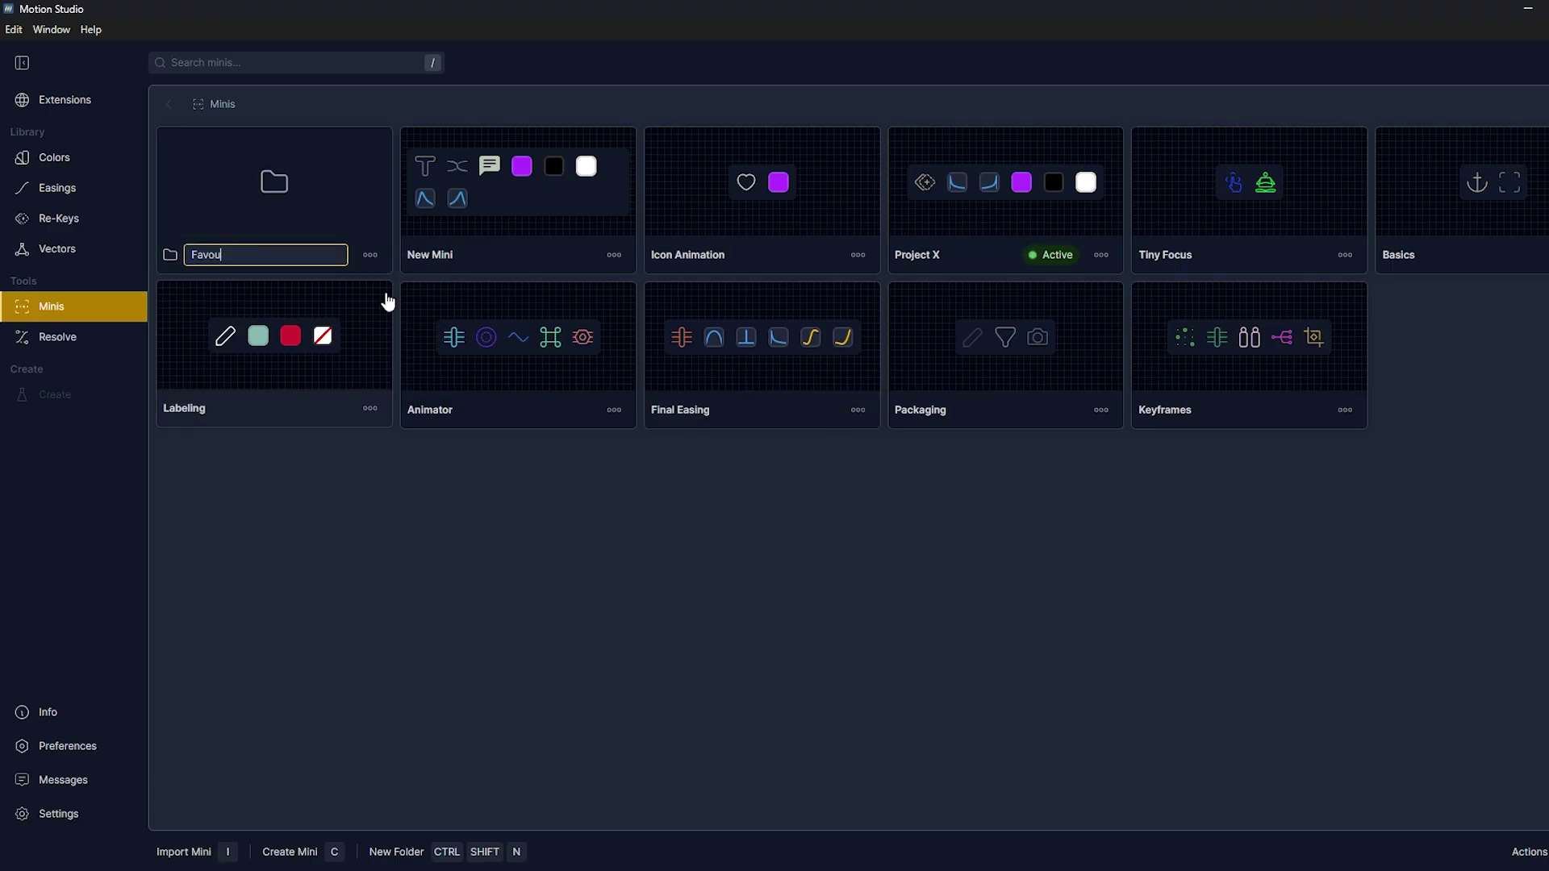
key("Return")
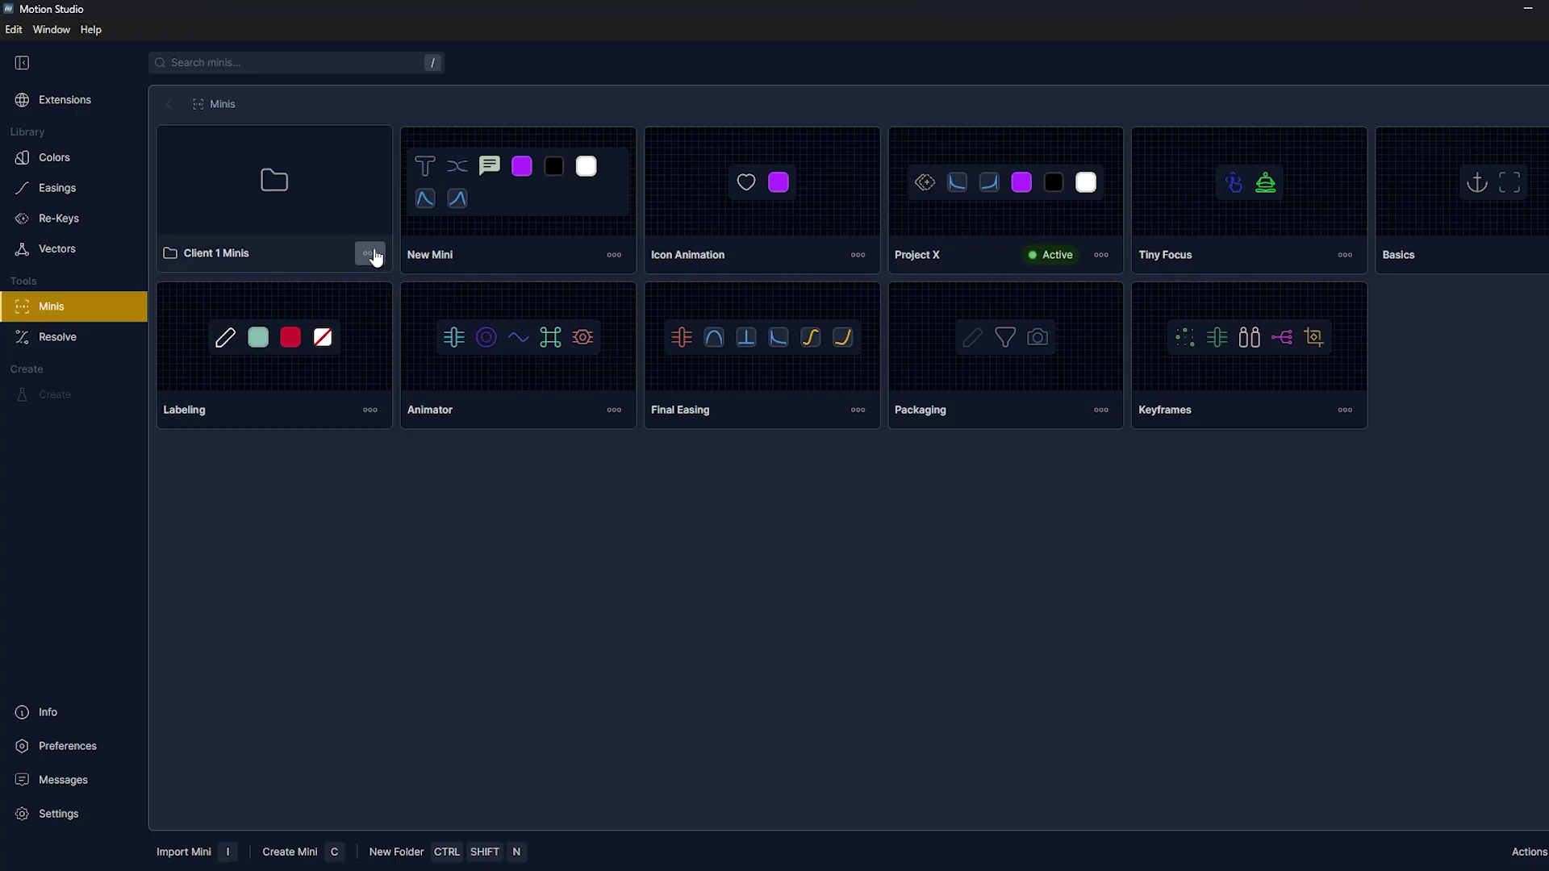
Step: Change the Client 1 Minis folder's icon to a music note
left_click(369, 255)
left_click(319, 312)
left_click(801, 490)
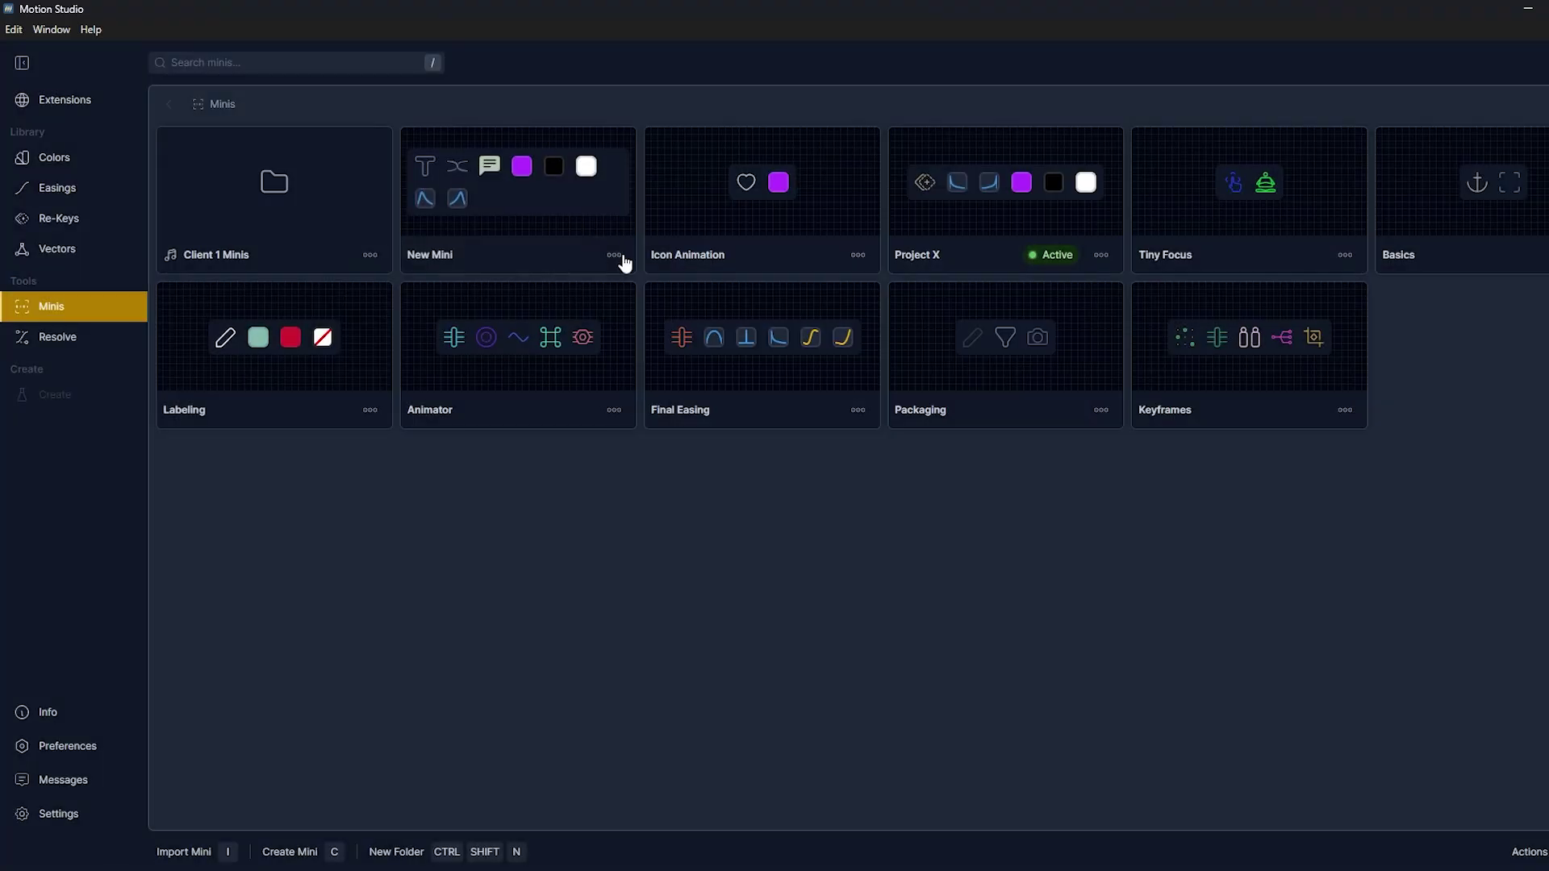
Step: Give the Client 1 Minis folder a custom color, trying red DD0000 and other shades in the folder color picker
left_click(369, 255)
left_click(418, 276)
left_click(454, 240)
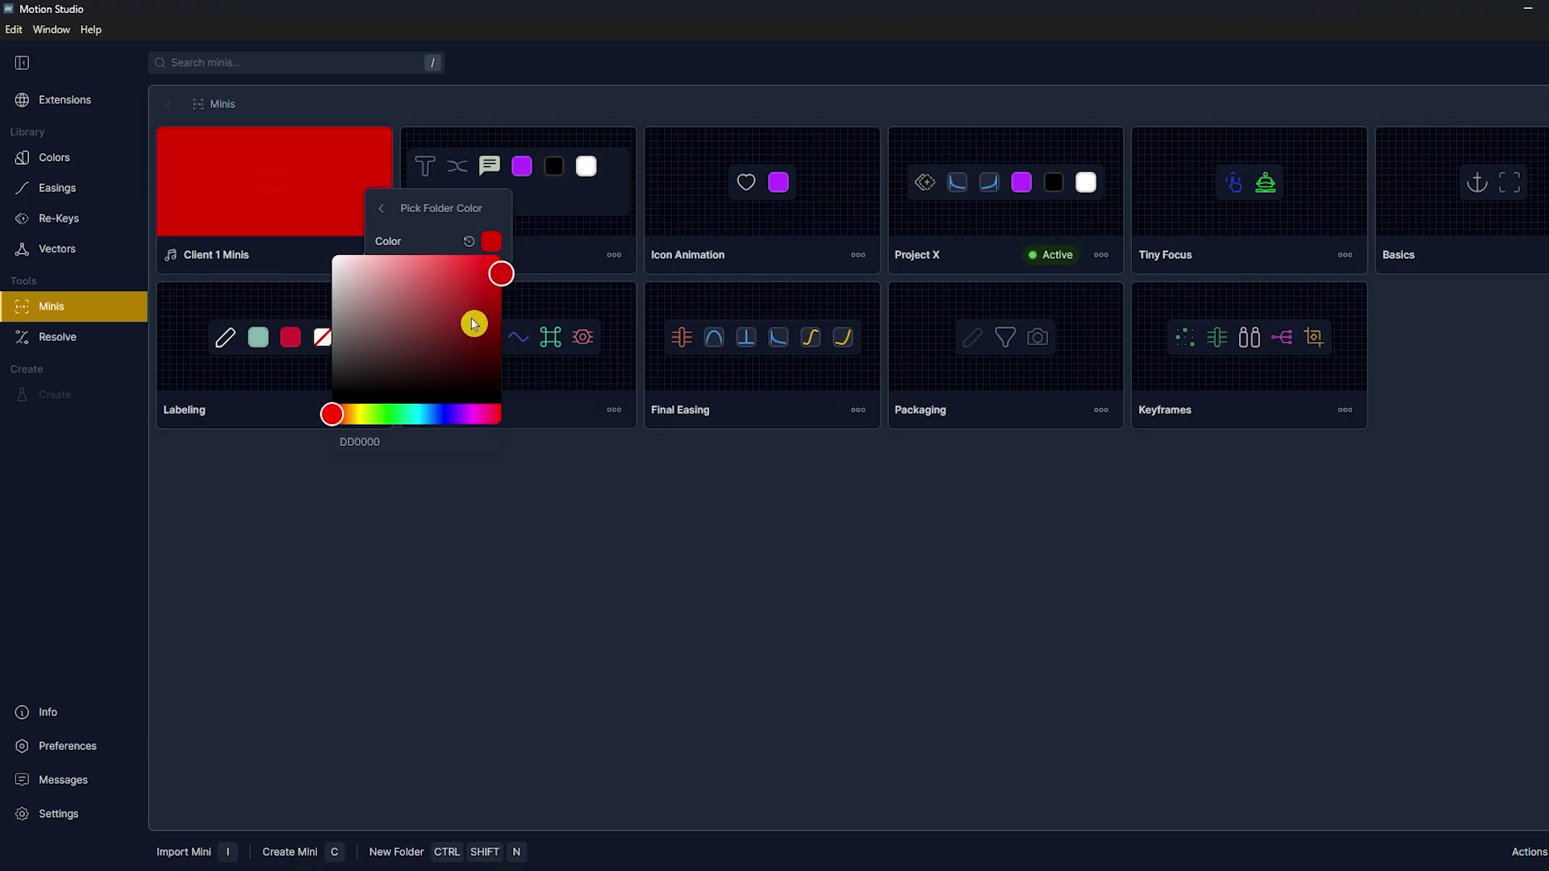
left_click(395, 273)
left_click(472, 222)
left_click_drag(472, 222, 339, 232)
left_click_drag(516, 202, 346, 201)
double_click(345, 201)
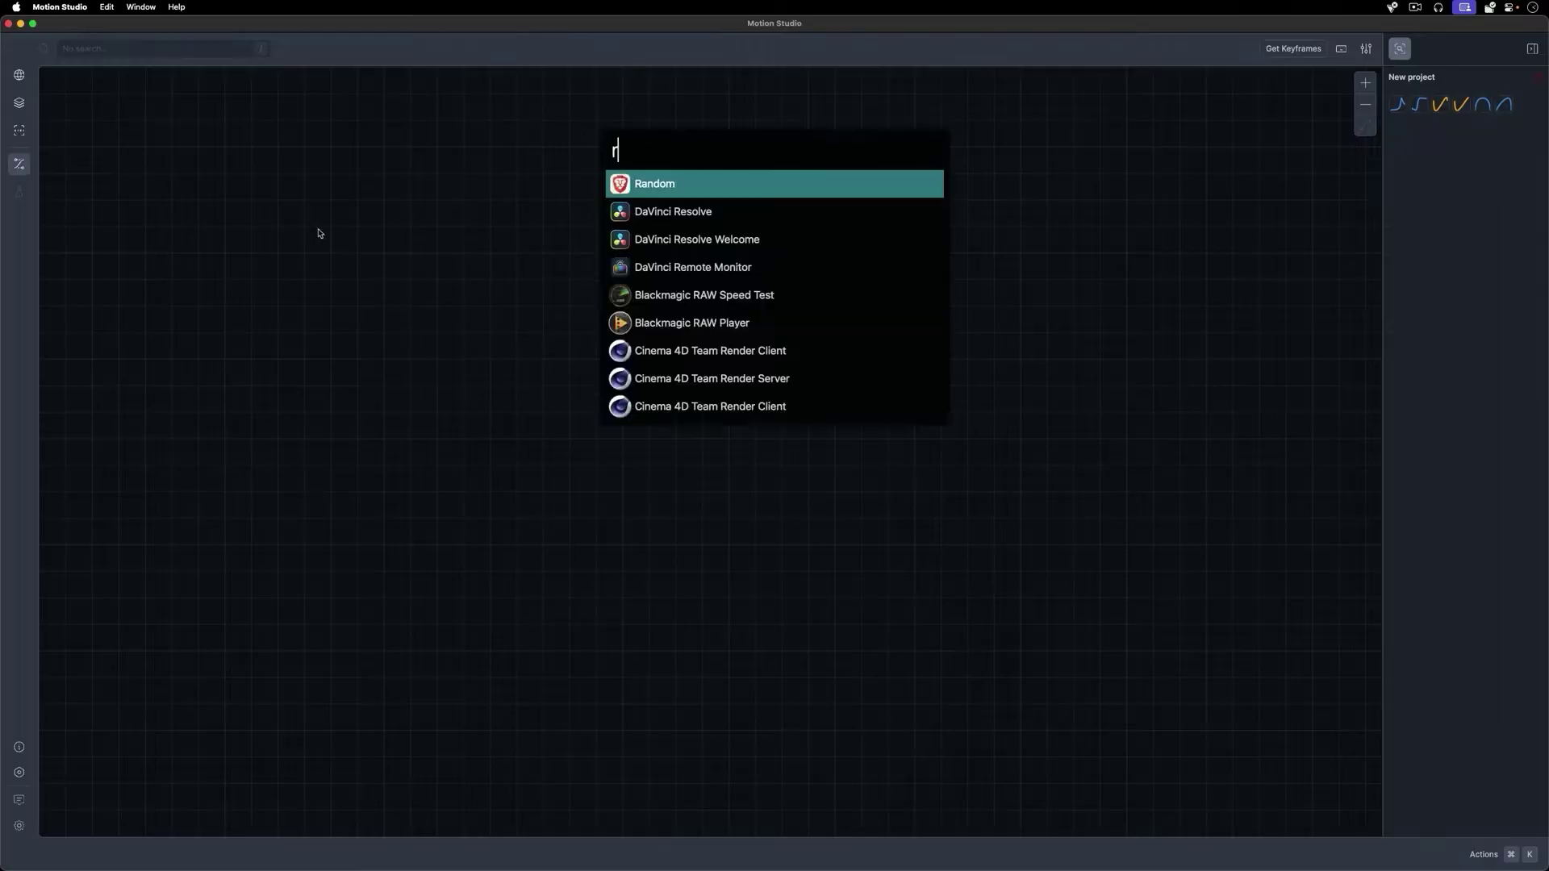
Step: Switch to DaVinci Resolve beside Motion Studio and view the FilmGrain1 RandomSeed, Roughness and Offset curves
type("esolv")
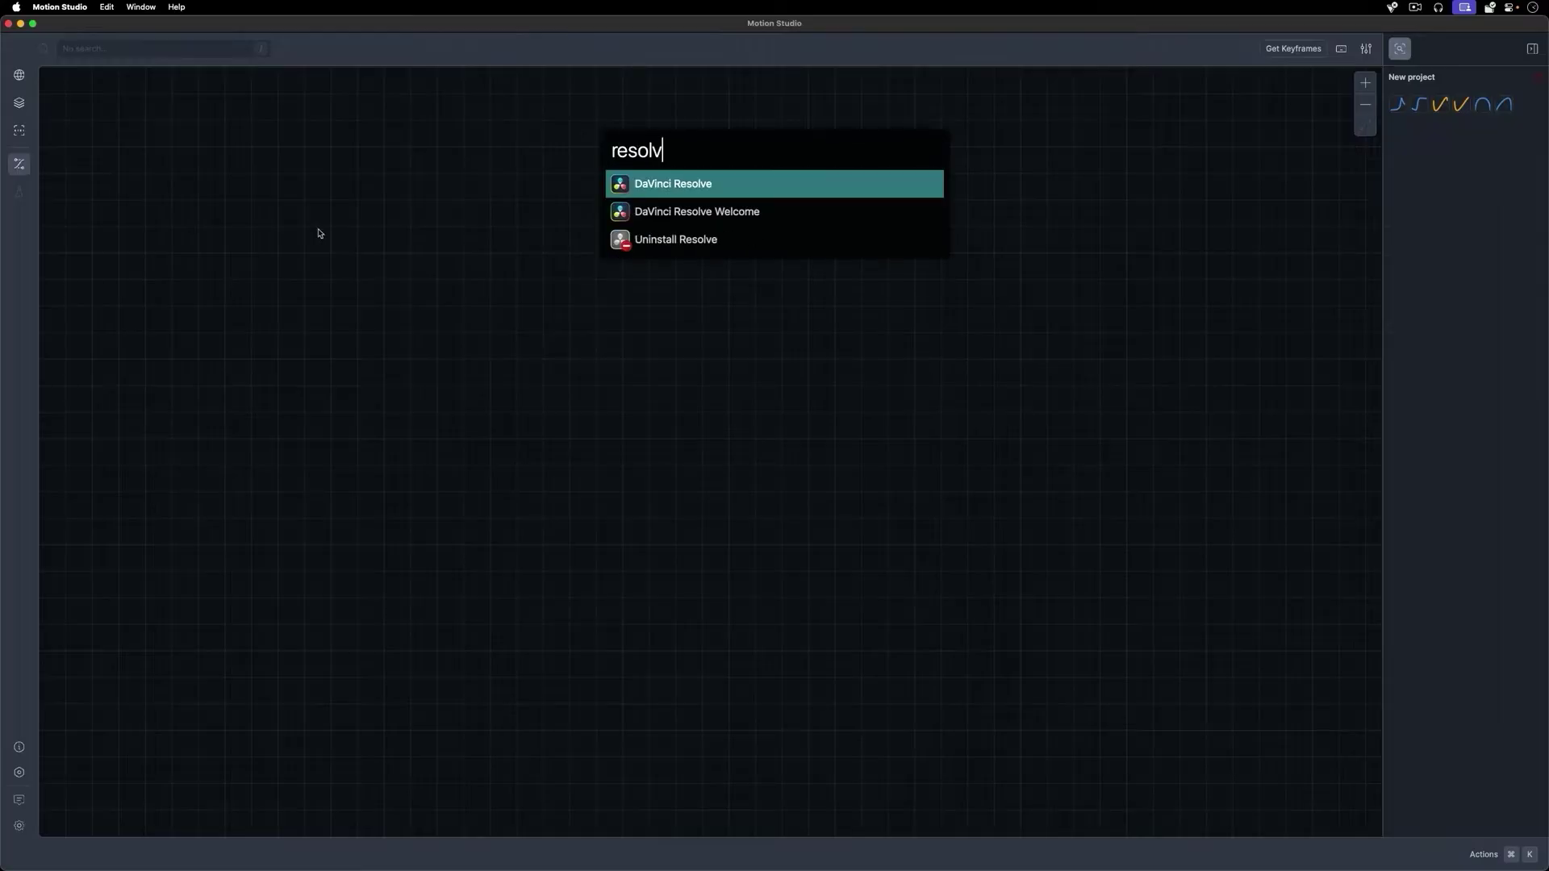
key("Return")
left_click(969, 240)
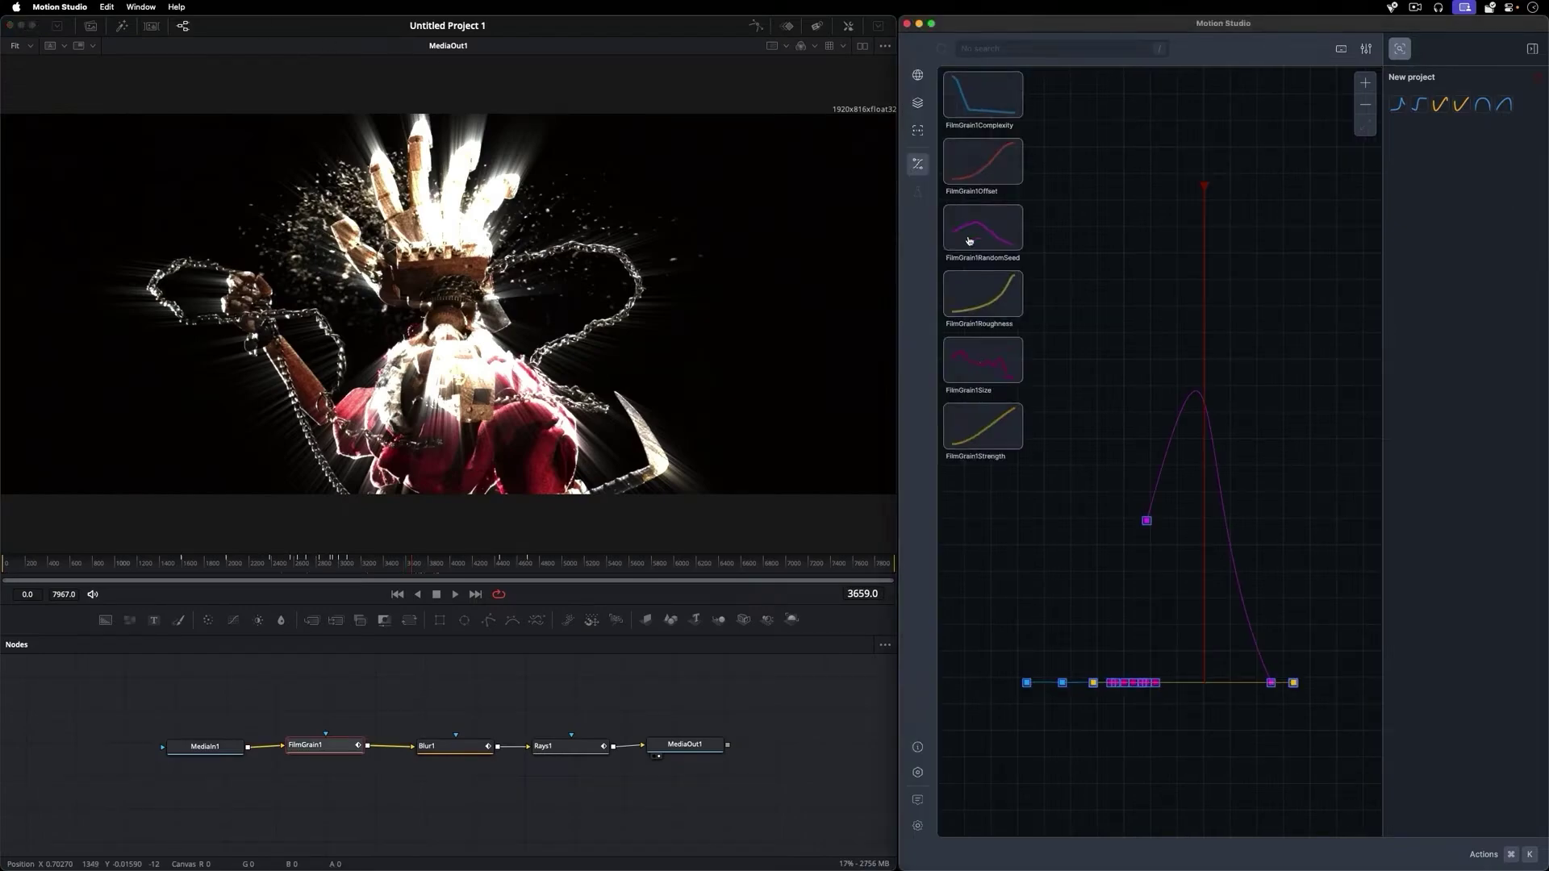
left_click(983, 306)
left_click(982, 242)
left_click(989, 169)
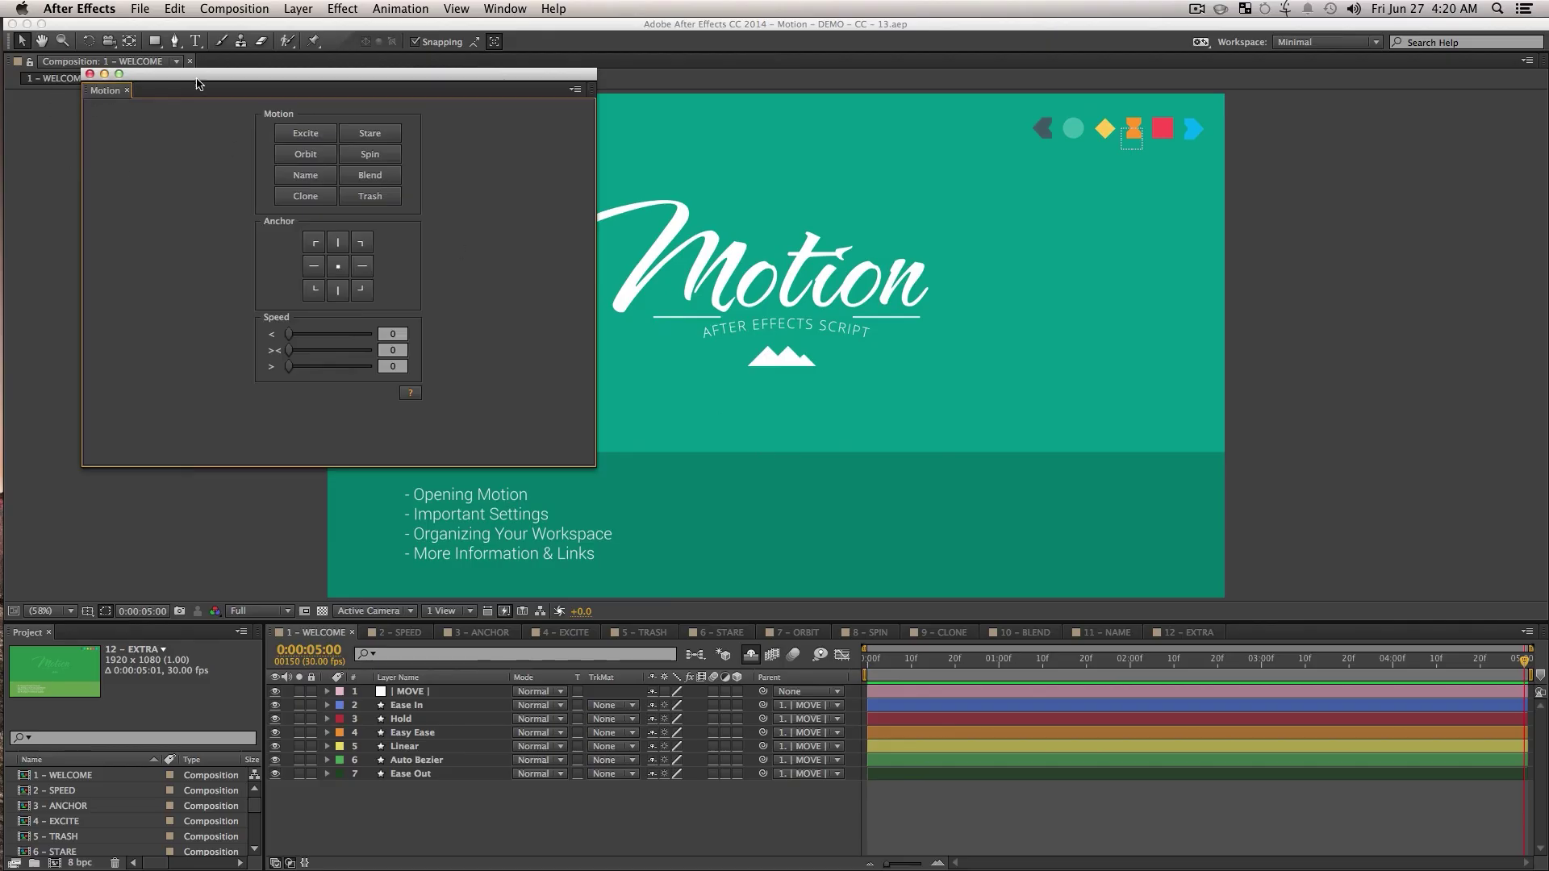
Step: Move the floating Motion panel across the After Effects CC 2014 workspace to dock it
left_click_drag(198, 84, 1537, 413)
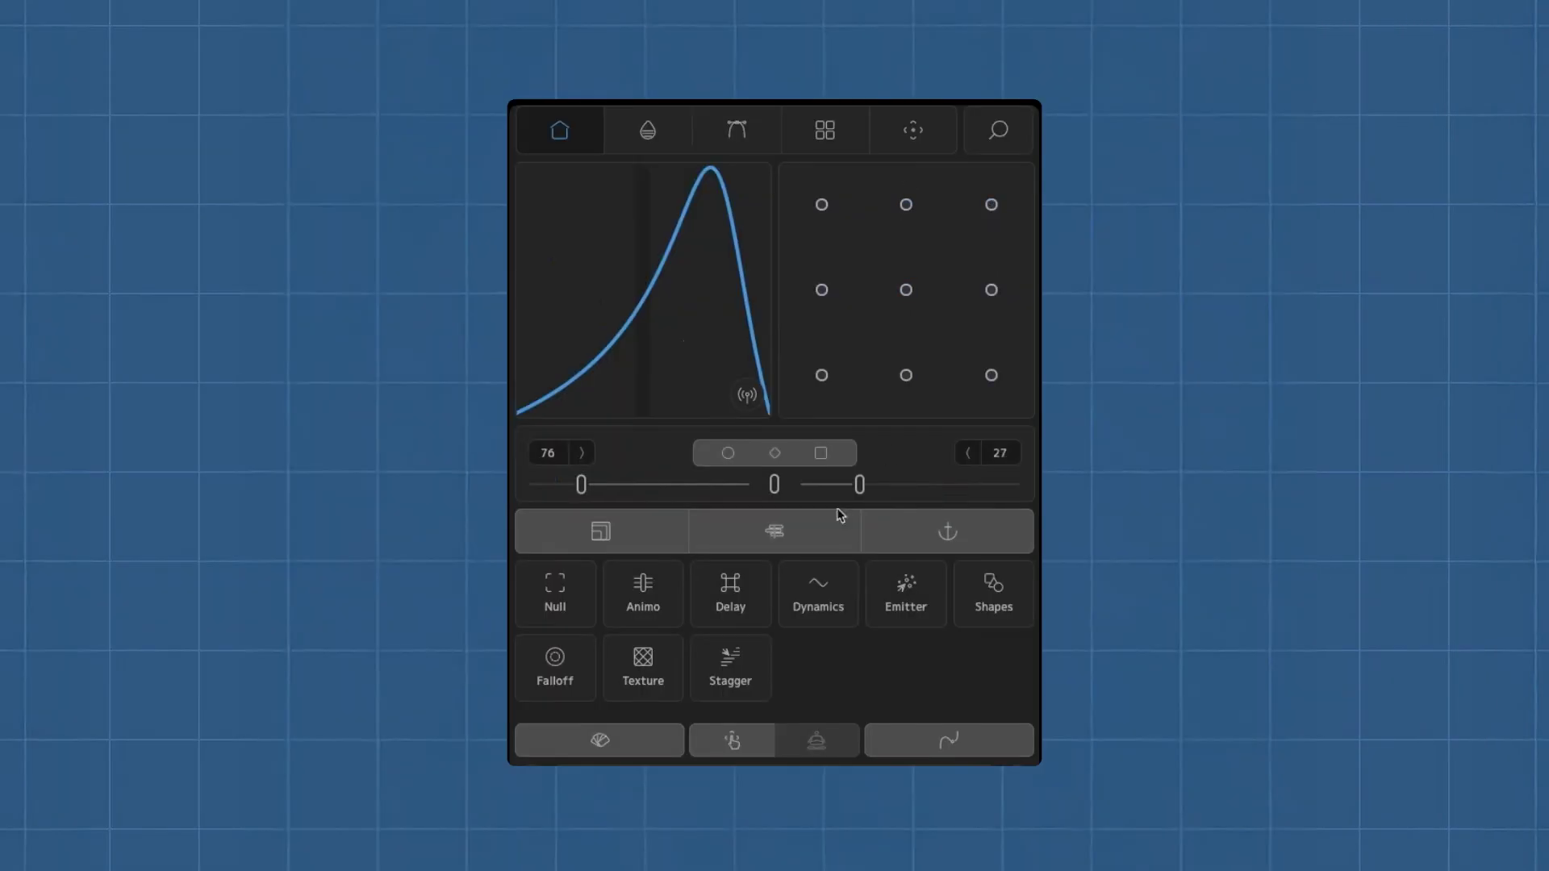
Step: Open Motion Studio's Timeline tool and scrub the current time indicator further along the work area
left_click(839, 524)
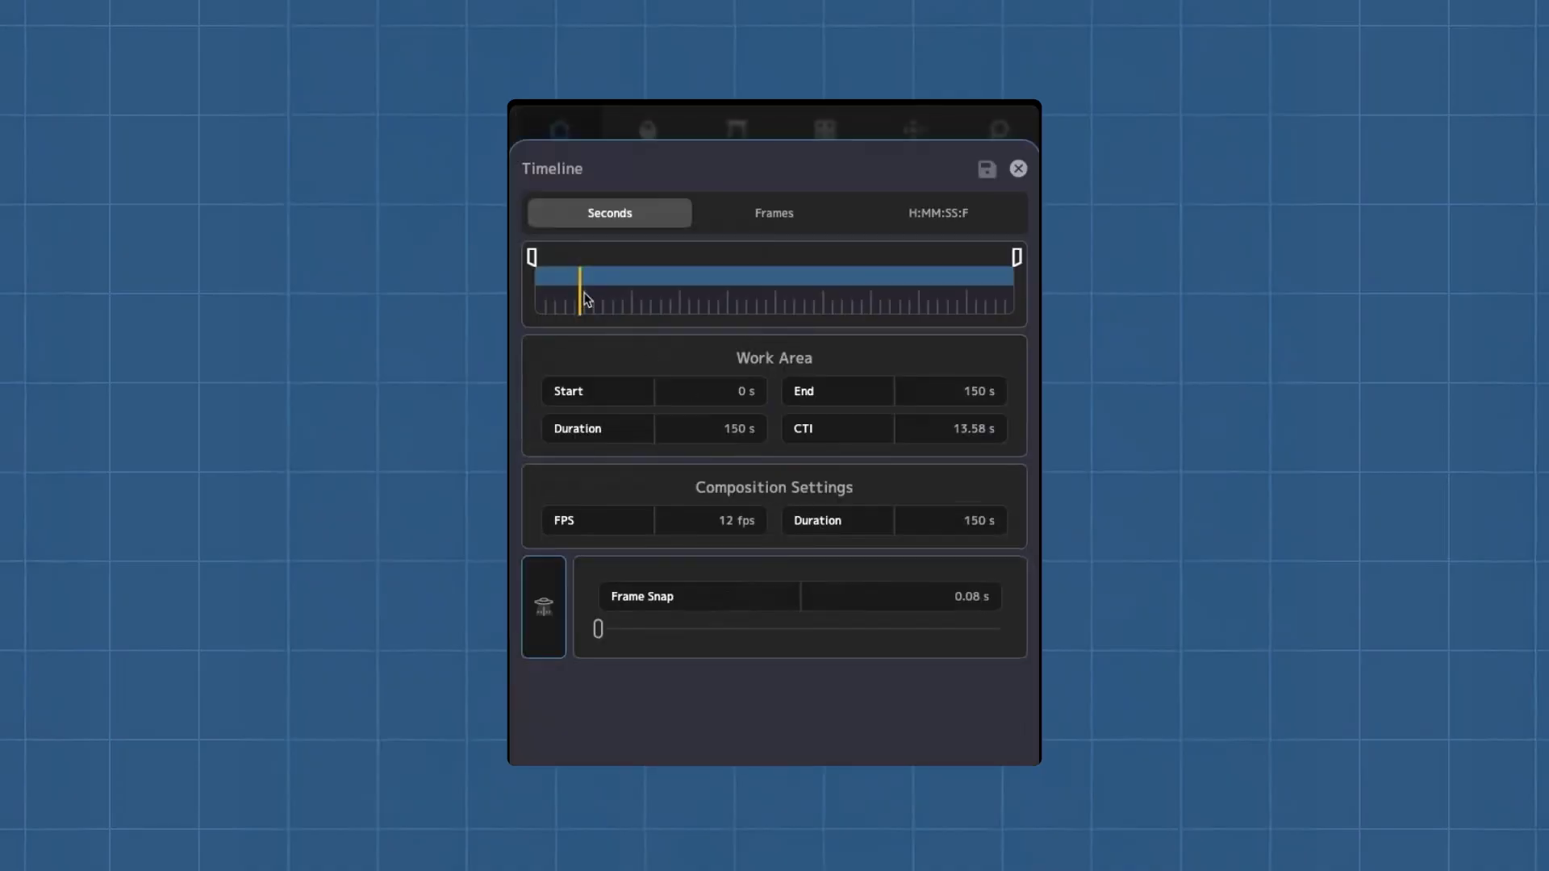
left_click_drag(581, 303, 881, 316)
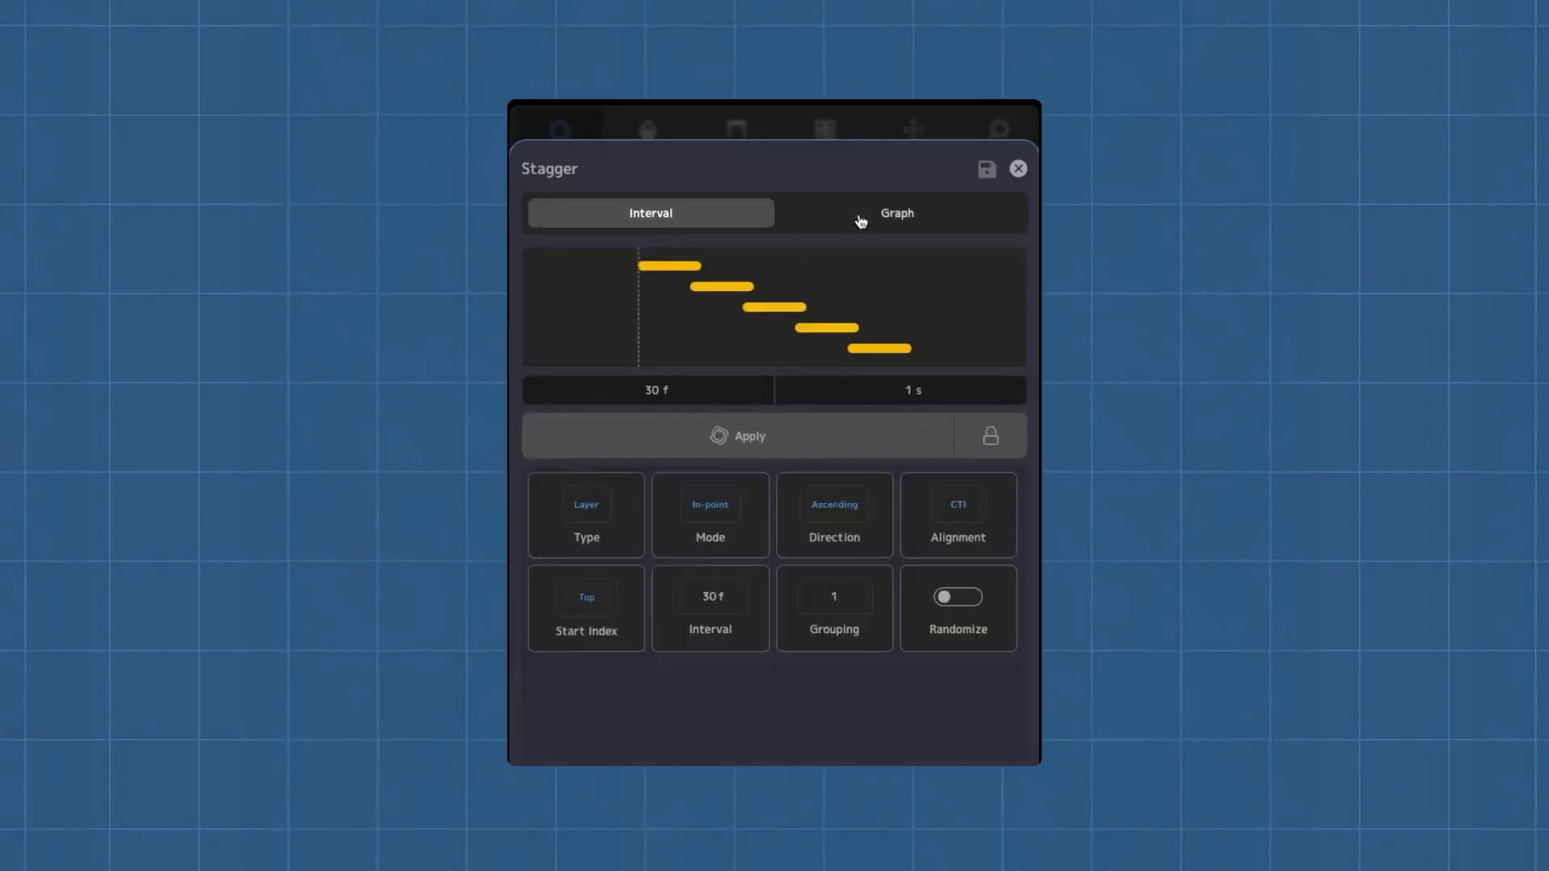
Step: Compare the Graph and Interval modes of the Stagger tool and close the Palettes overlay
left_click(862, 217)
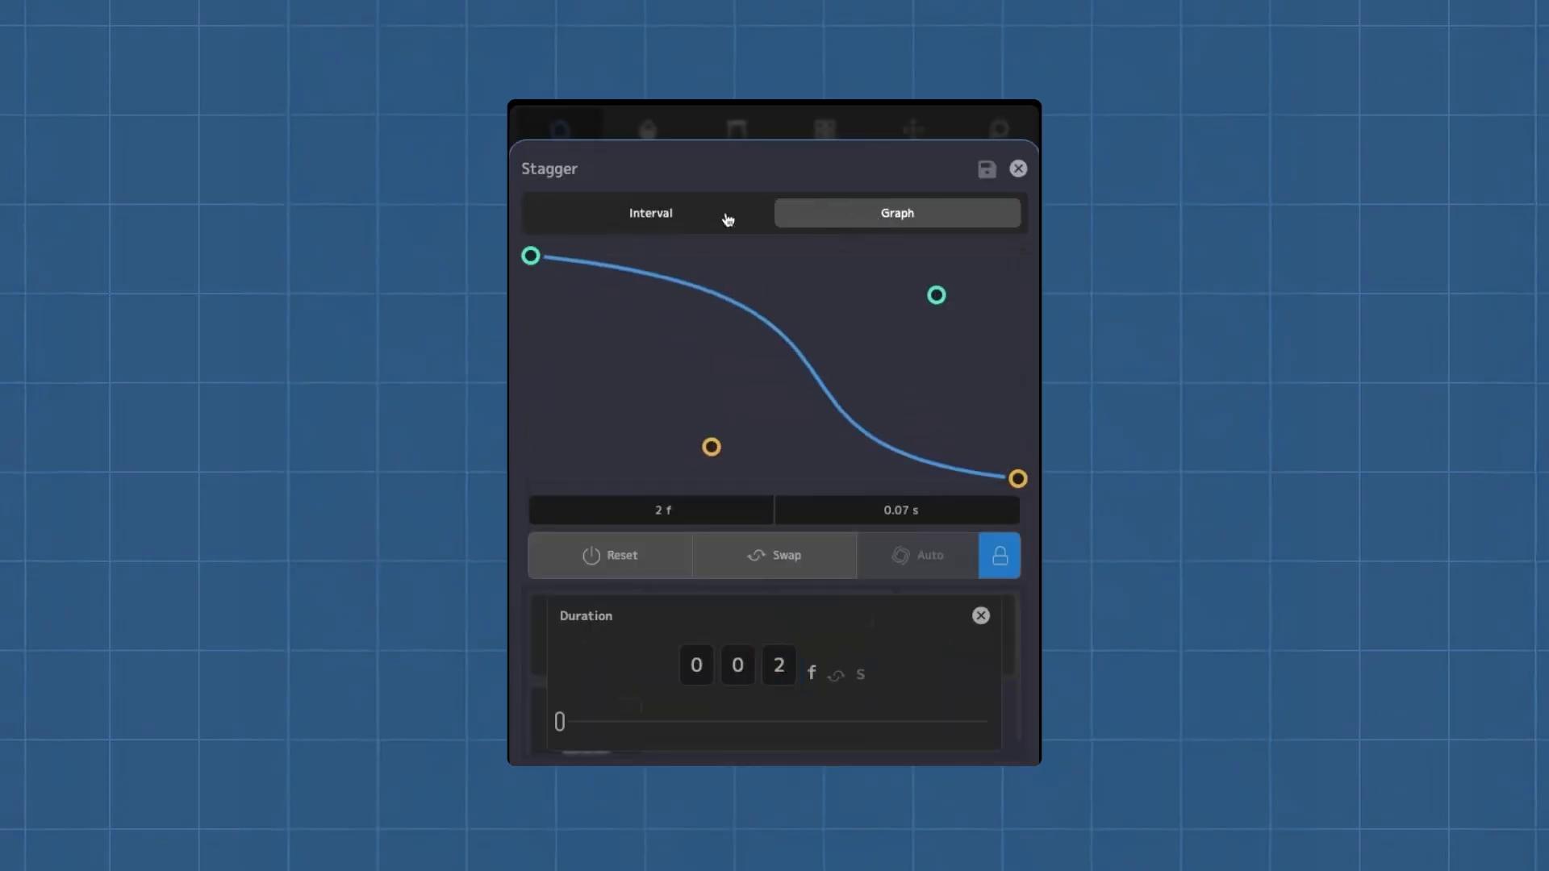
left_click(728, 216)
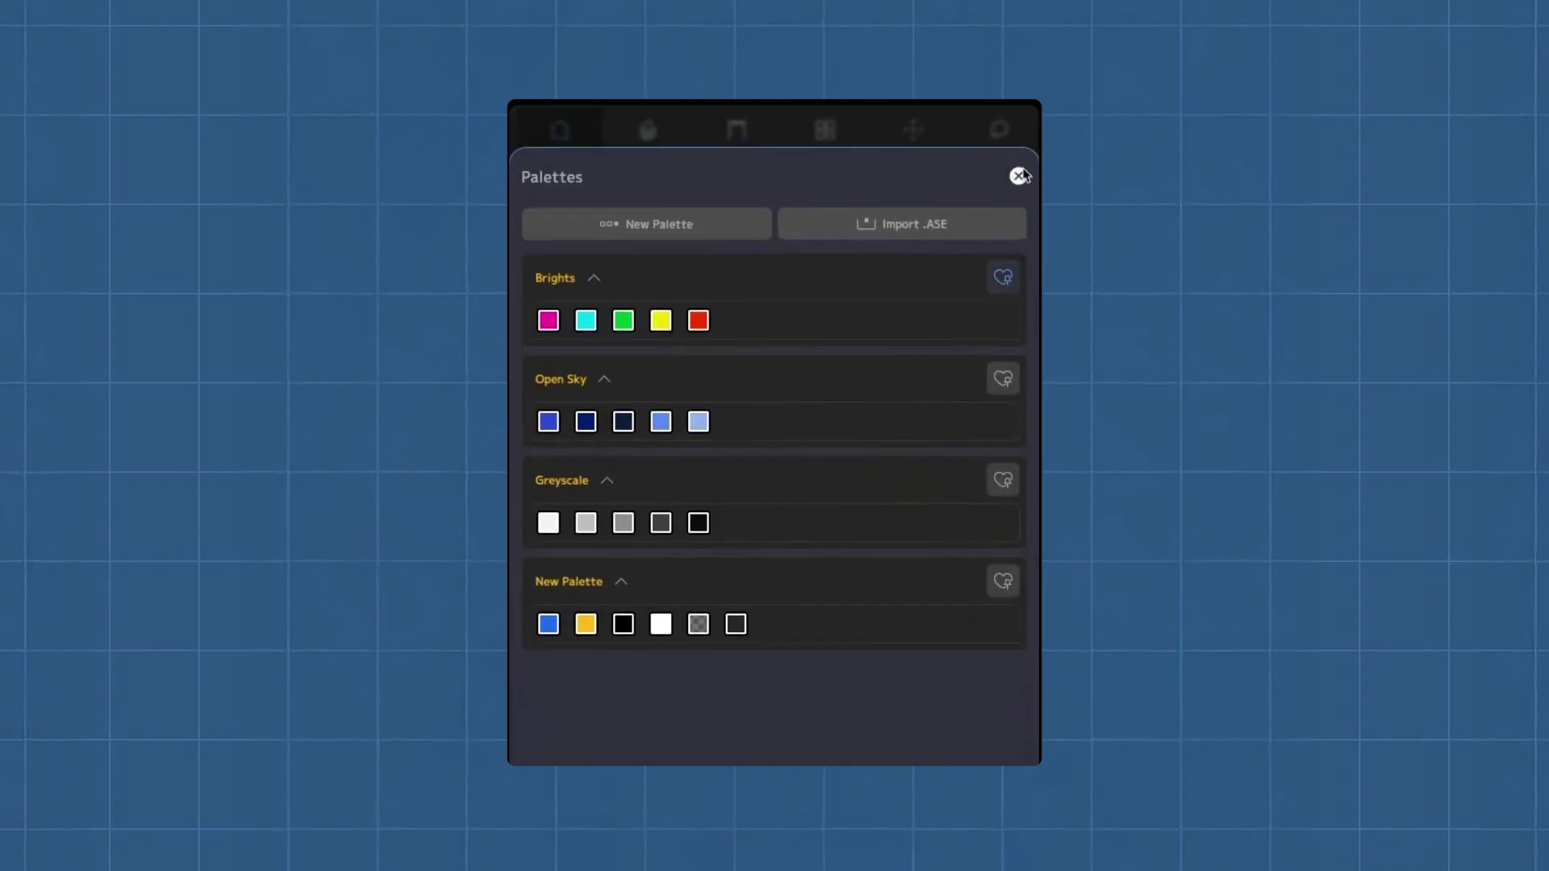
left_click(1015, 171)
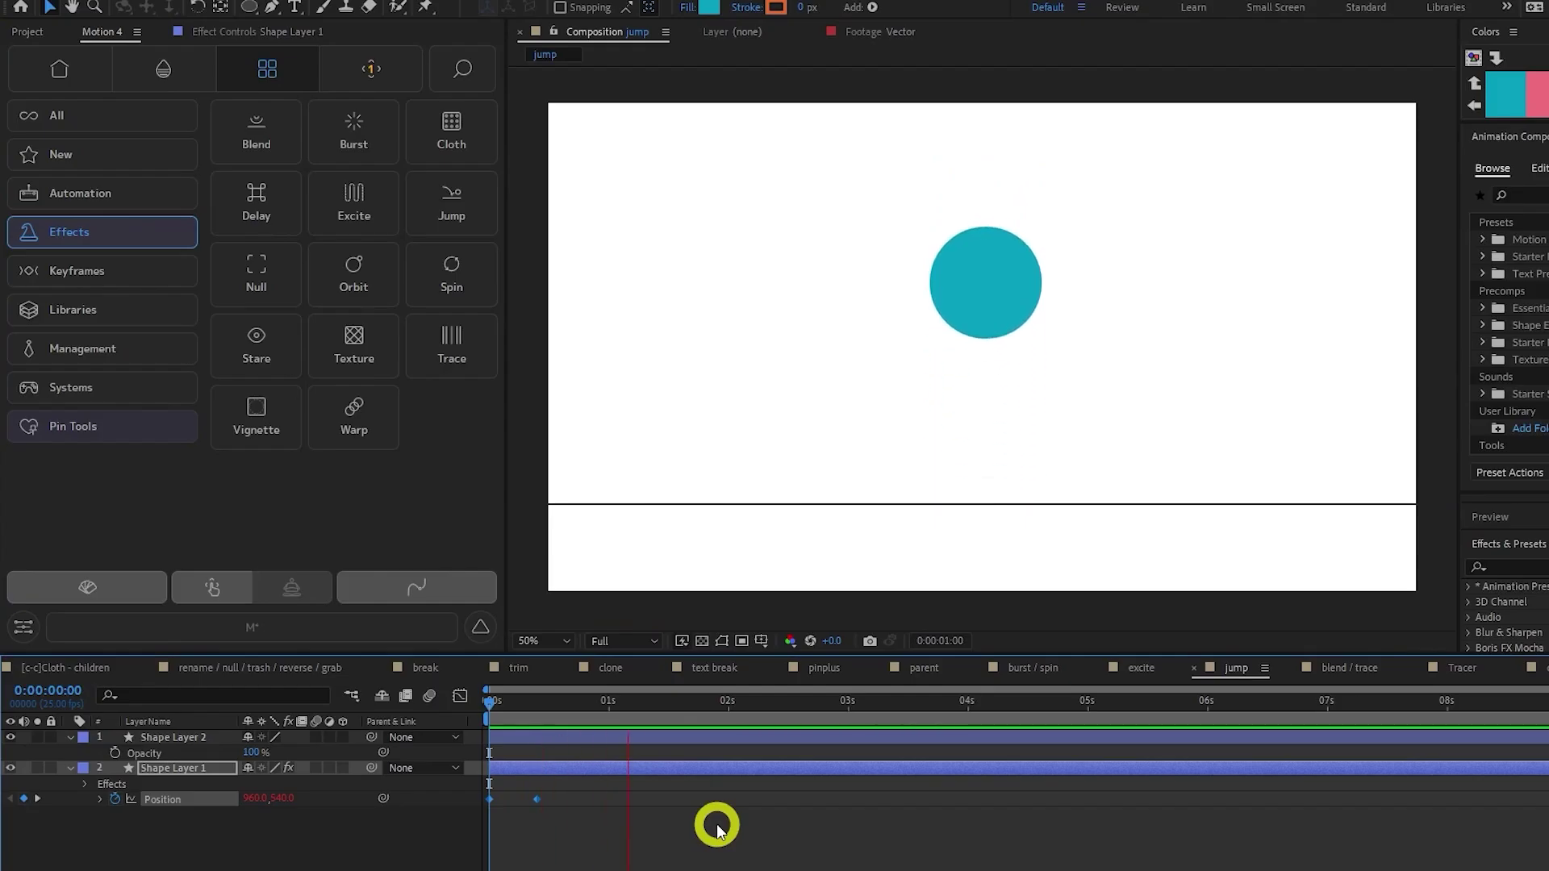
left_click(259, 767)
left_click(129, 815)
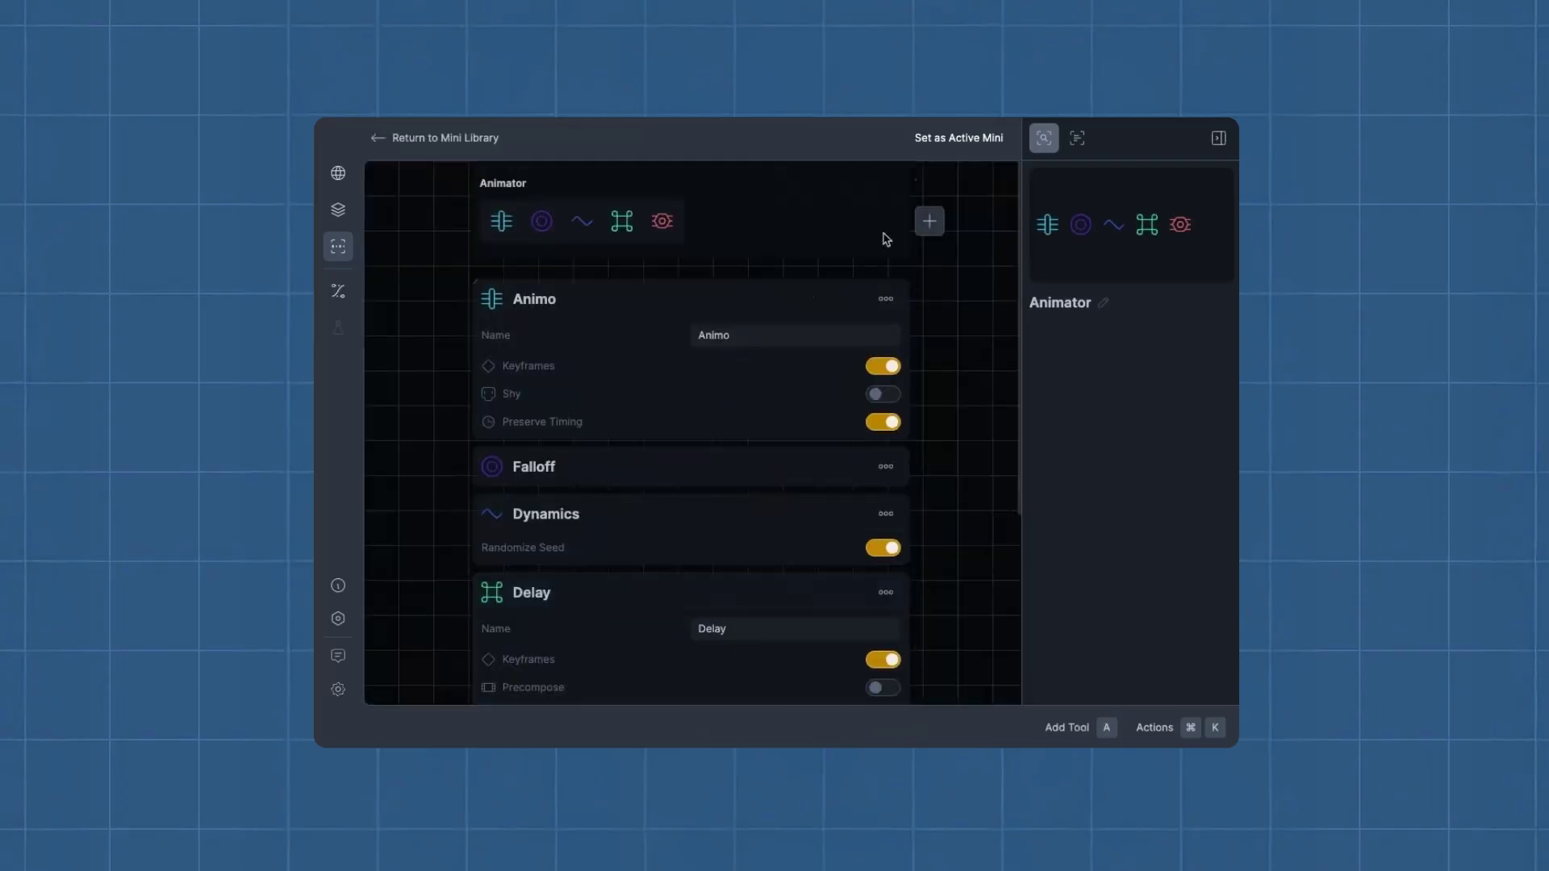
Step: Browse the tools that can be added to the Animator Mini and look through the New Mini's tool settings
left_click(930, 221)
scroll(859, 393, "down", 5)
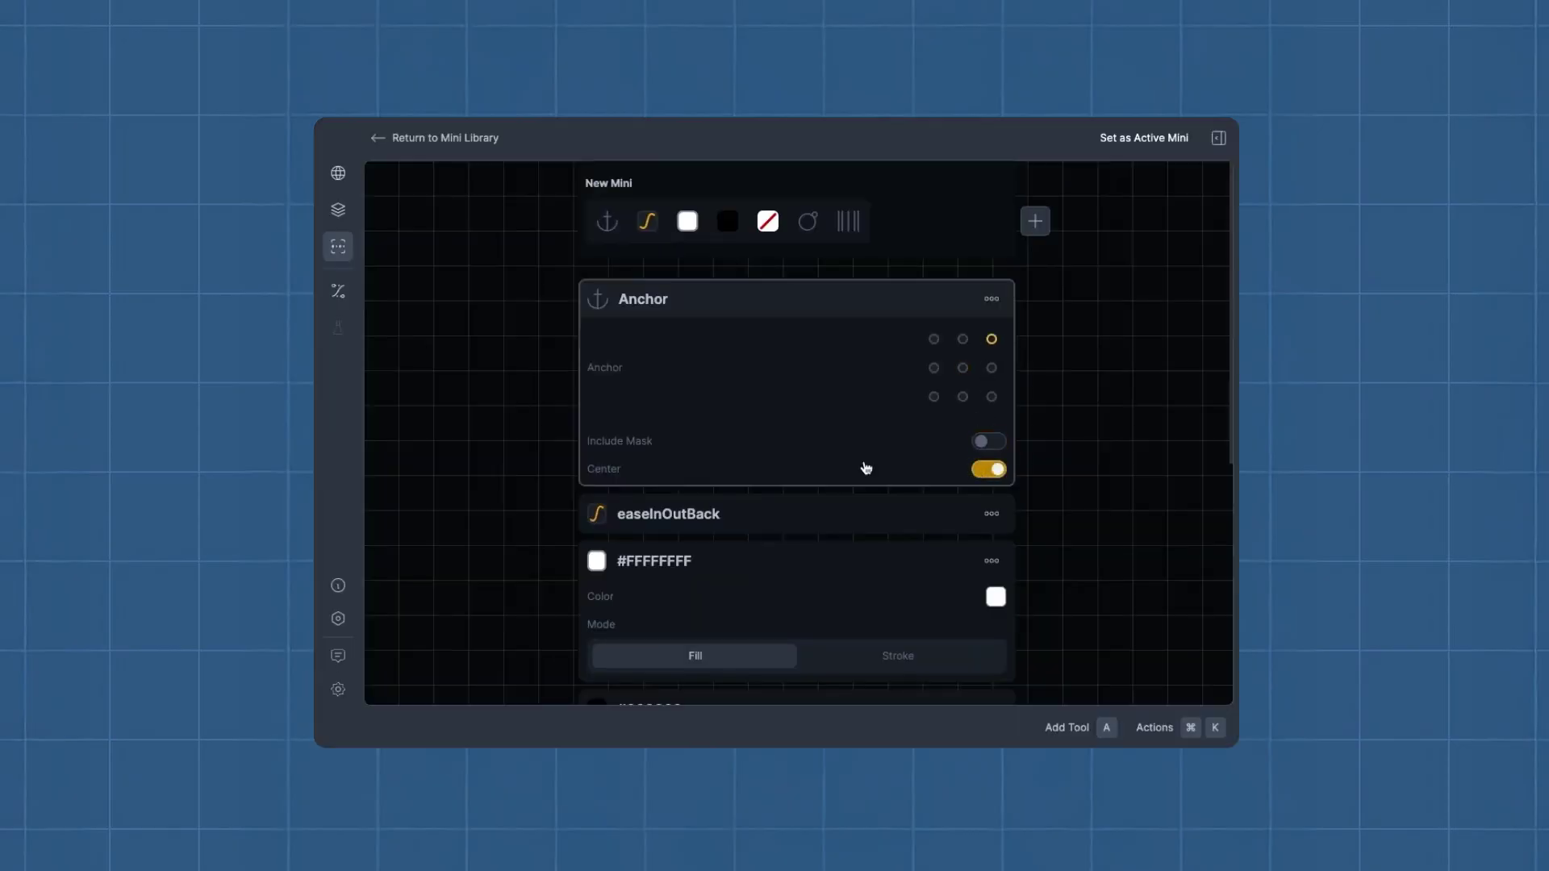
scroll(867, 500, "down", 6)
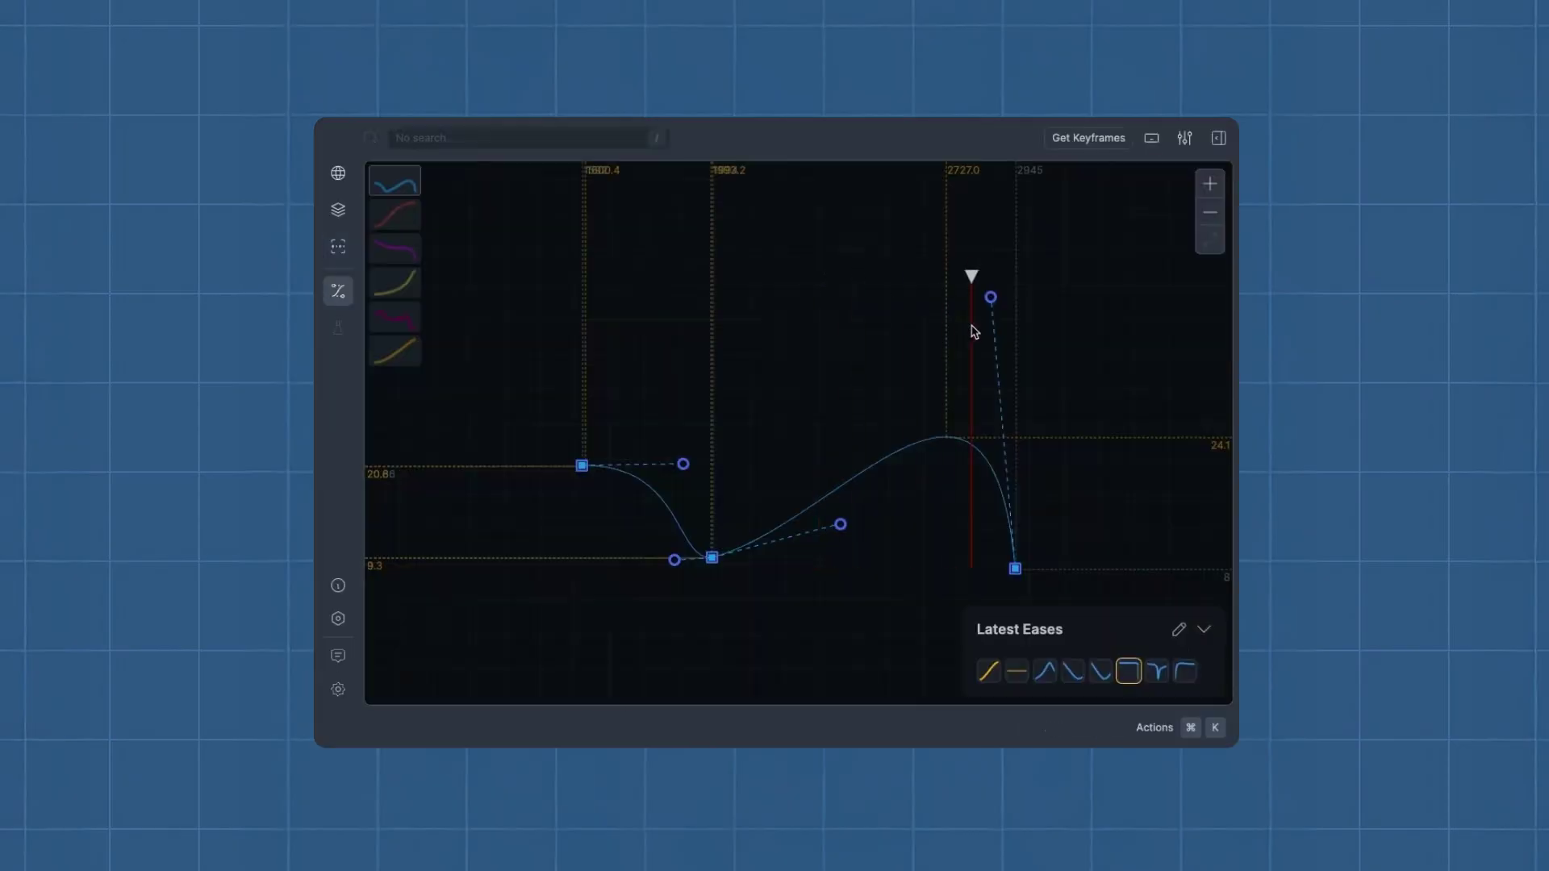